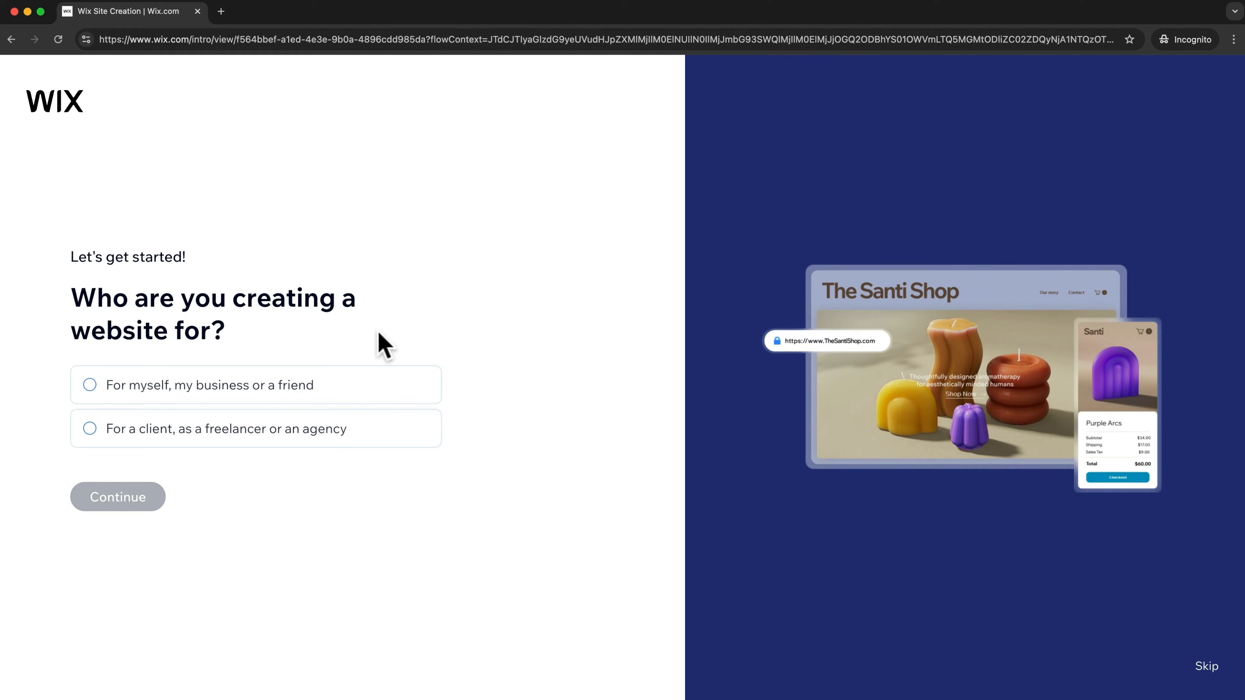
Step: Start a website for myself, my business or a friend, and set it up without the AI chat
left_click(177, 387)
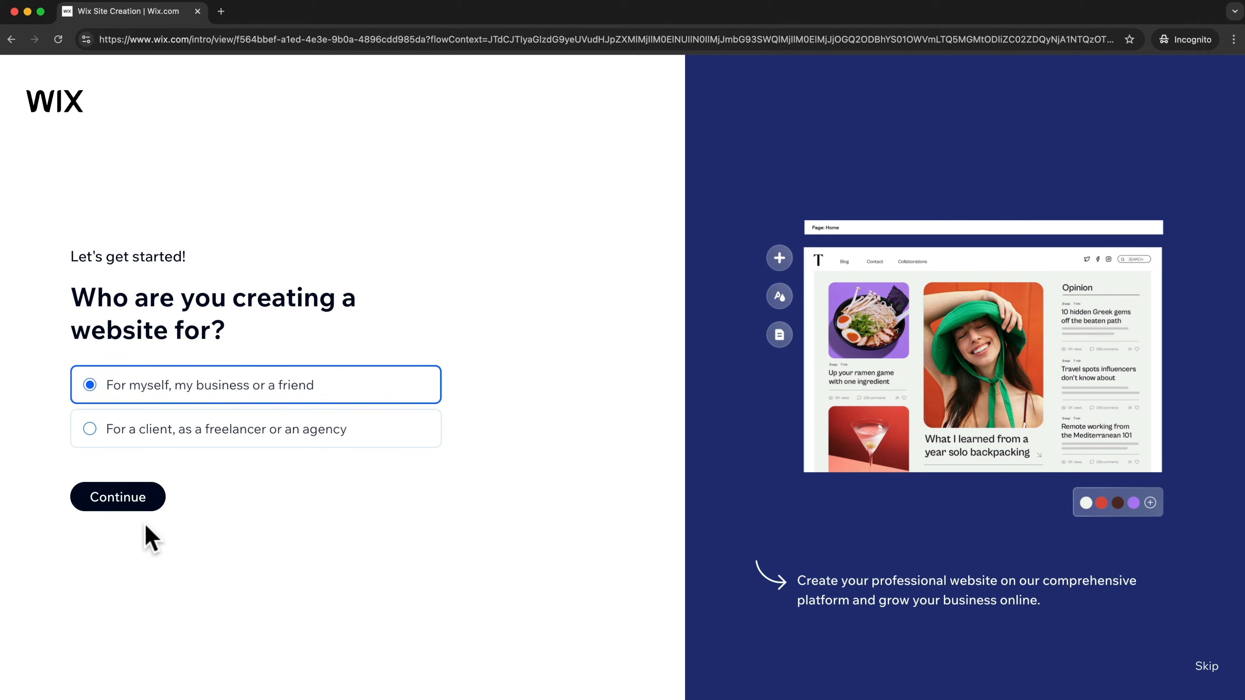
left_click(133, 506)
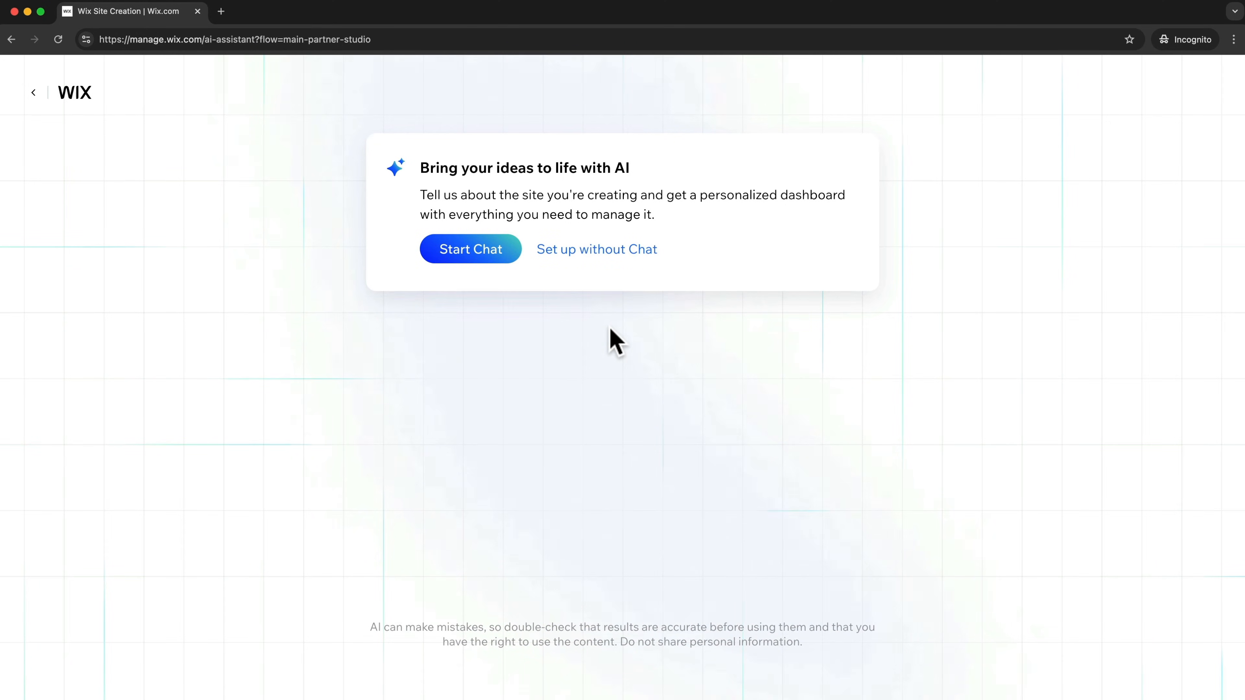
left_click(593, 251)
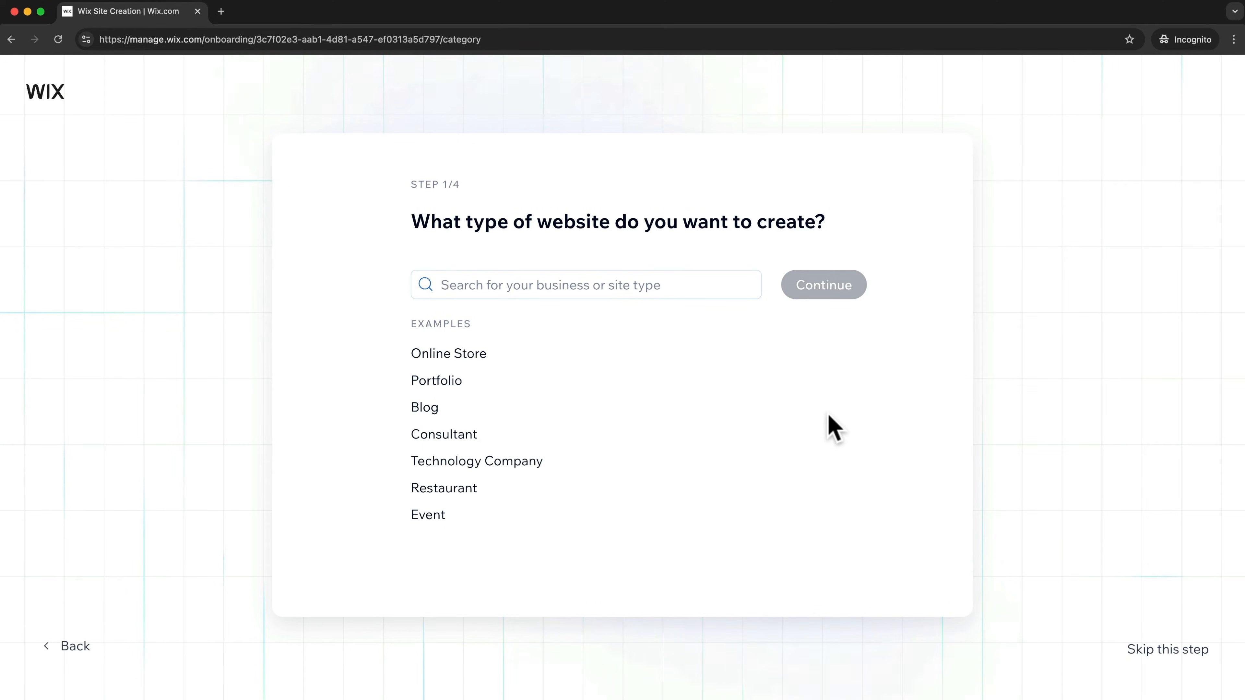
Step: Set the website type to Italian Restaurant and continue
left_click(590, 287)
type("italian restaurant")
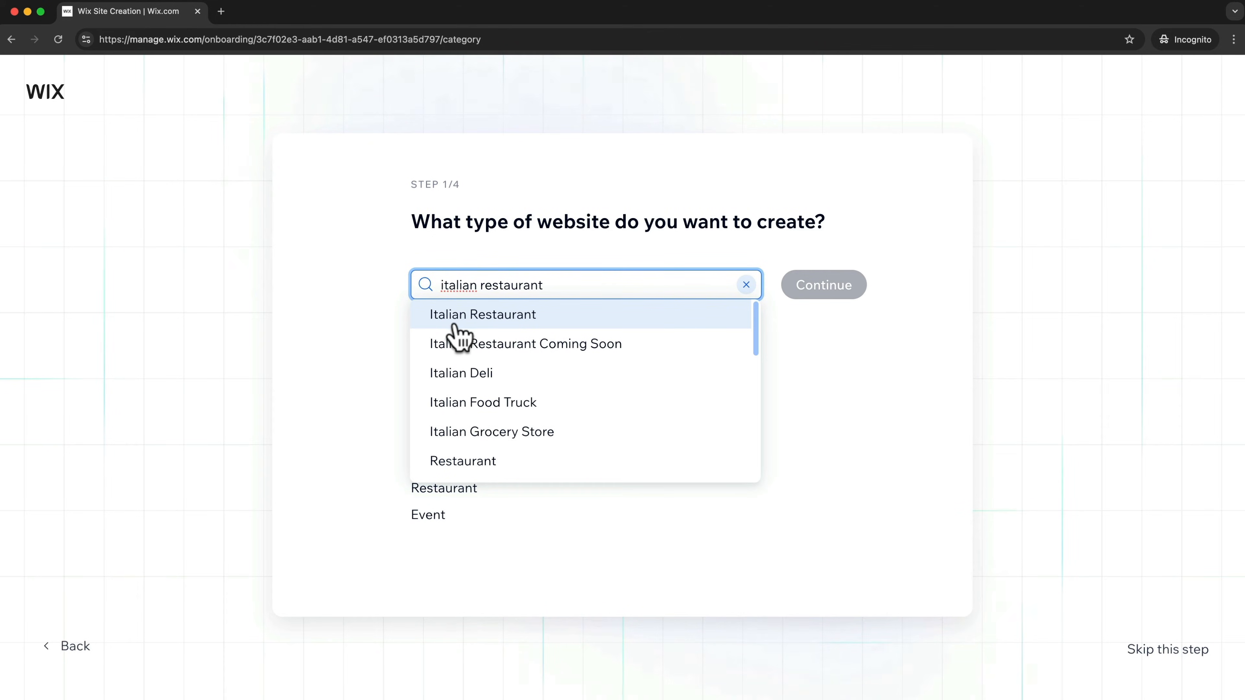
left_click(520, 332)
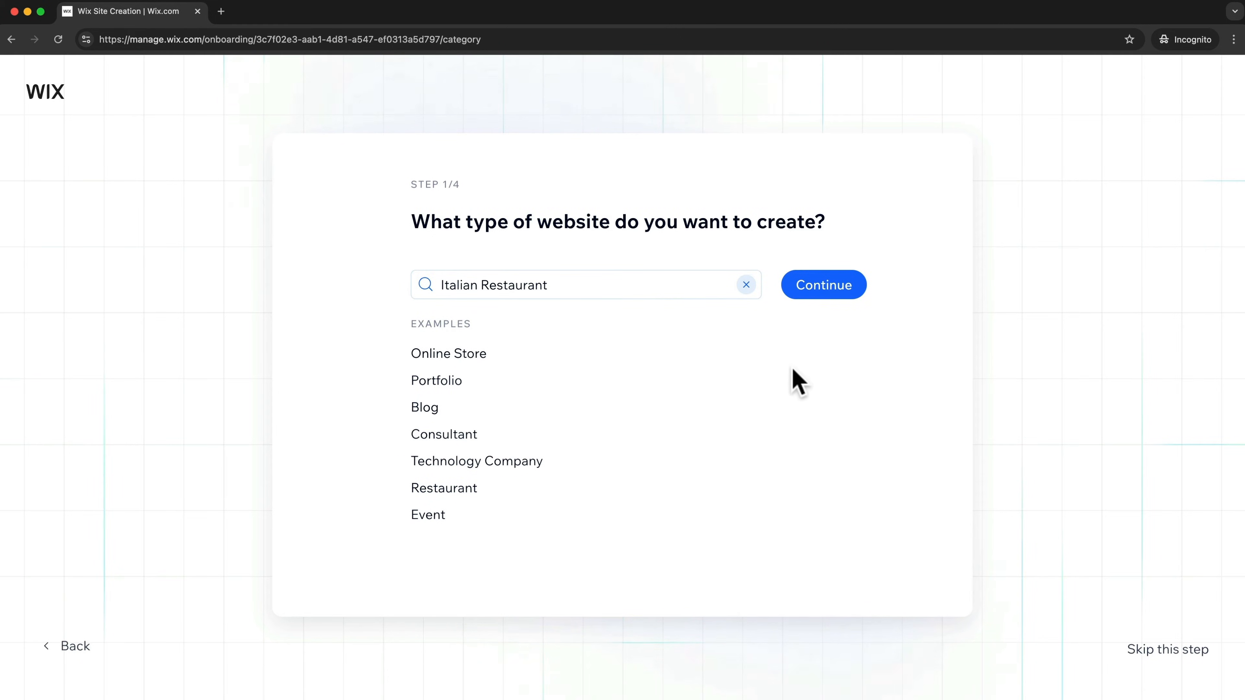
left_click(831, 294)
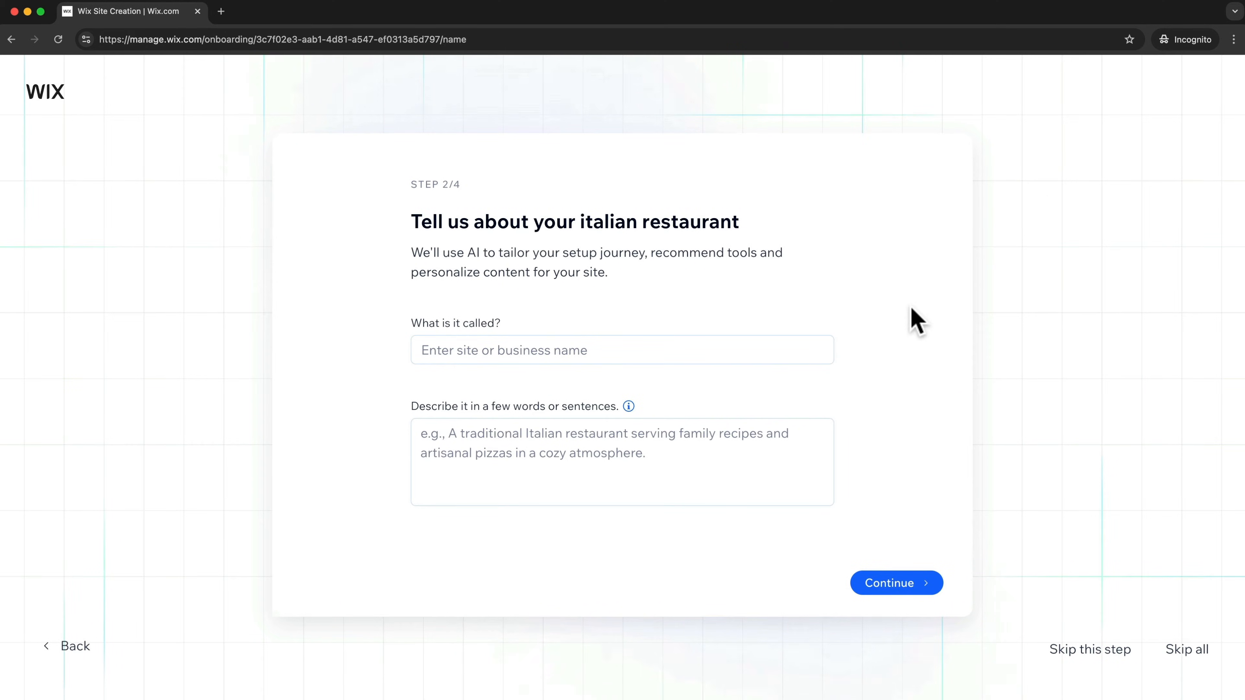
Step: Name the restaurant Bella Cucina and describe it as a warm, cozy Italian restaurant with handmade pasta, wood-fired pizzas, rich risottos and Italian wines
left_click(515, 350)
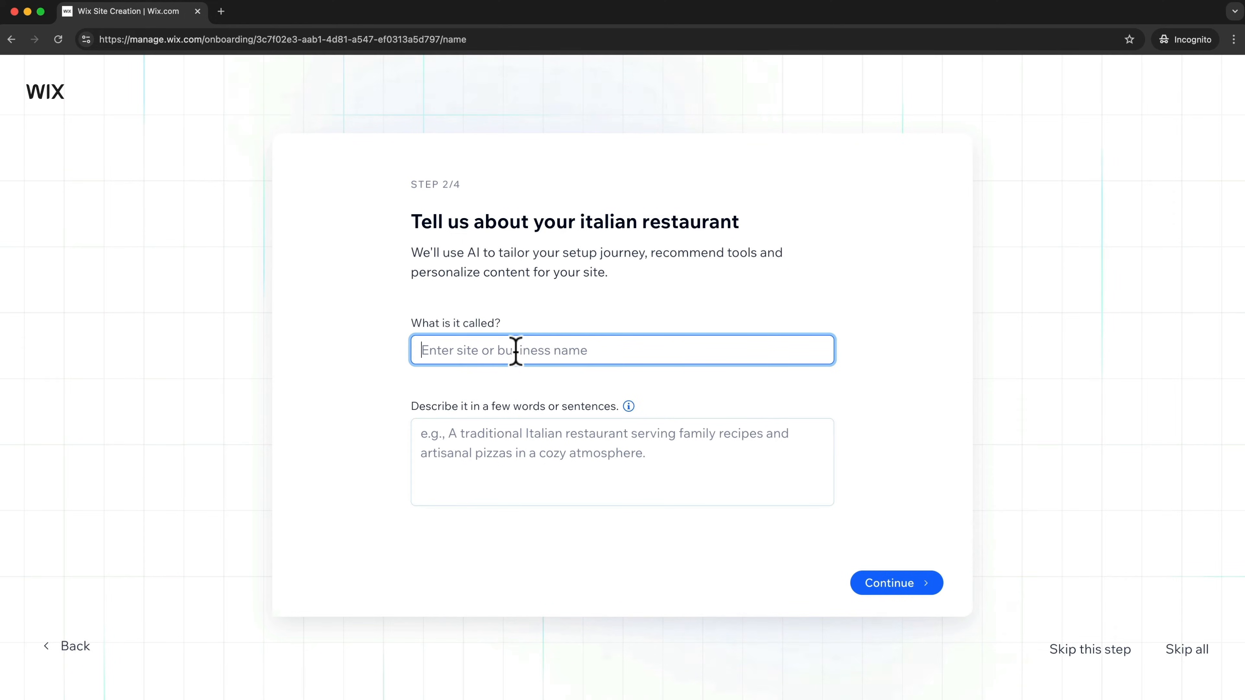
type("Bella Cucina")
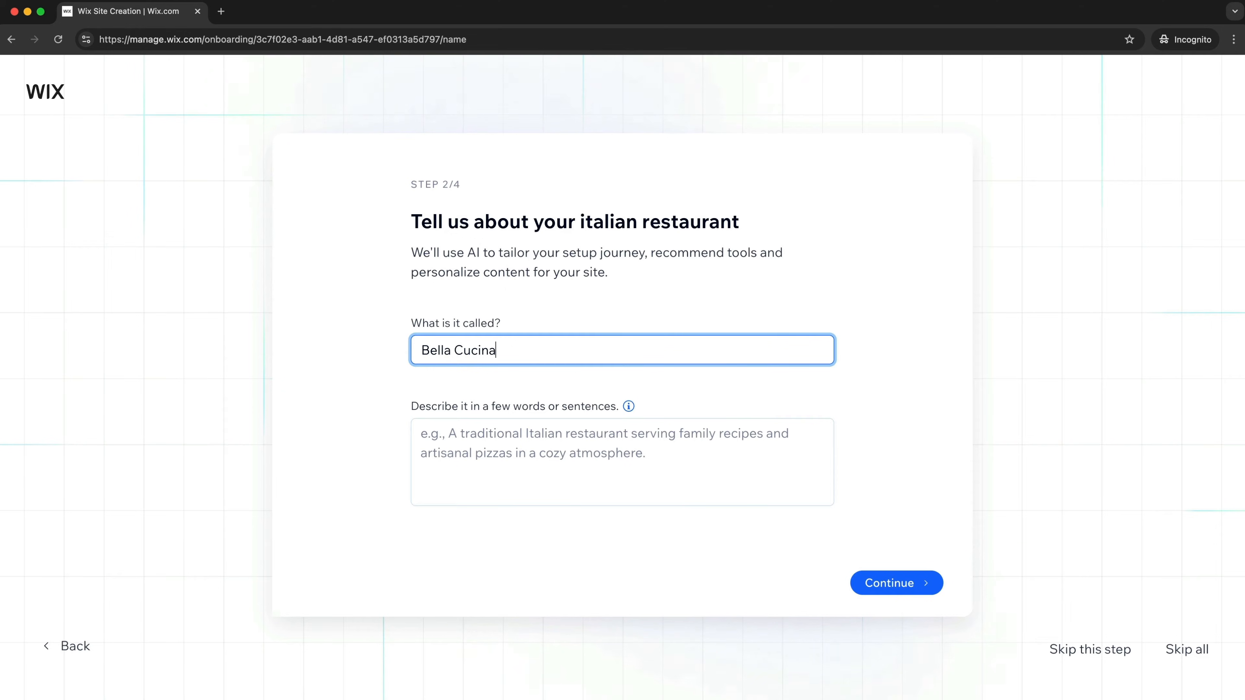
left_click(494, 436)
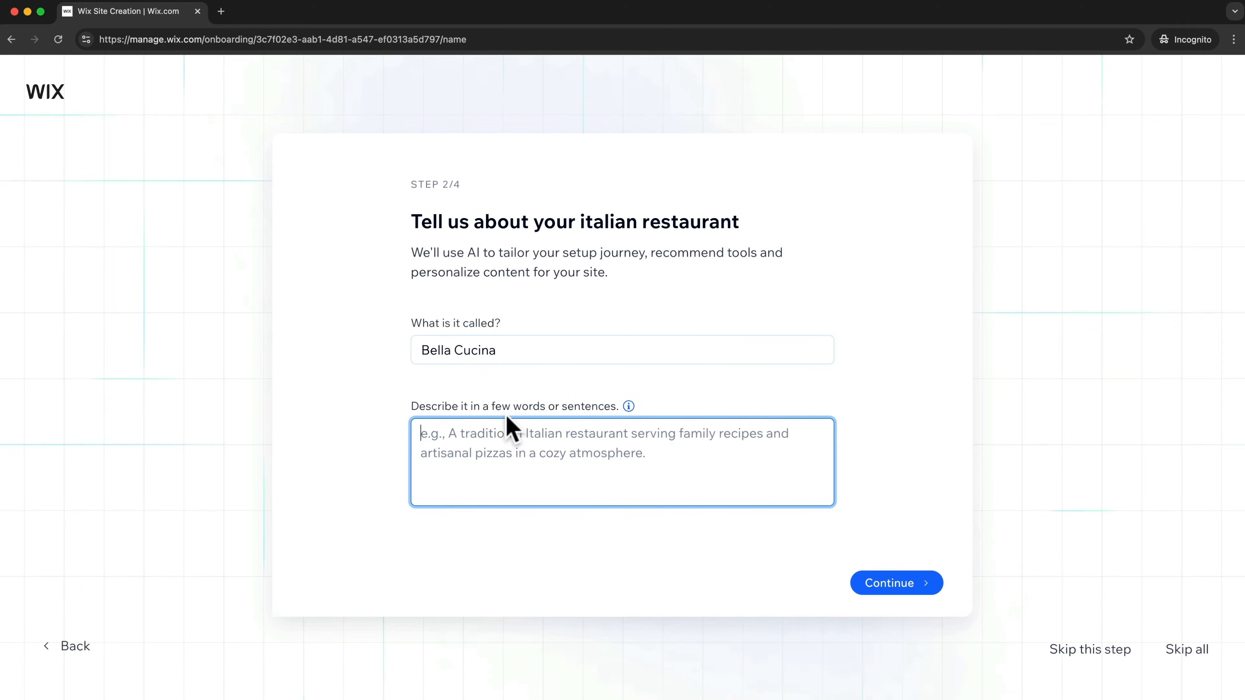
type("Bella Cucina is a warm and cozy Italian restaurant offering traditional dishes like handmade pasta, wood-fired pizzas, and rich risottos. With rustic decor and a selection of Italian wines, it’s the perfect spot for a relaxed and authentic dining experience.")
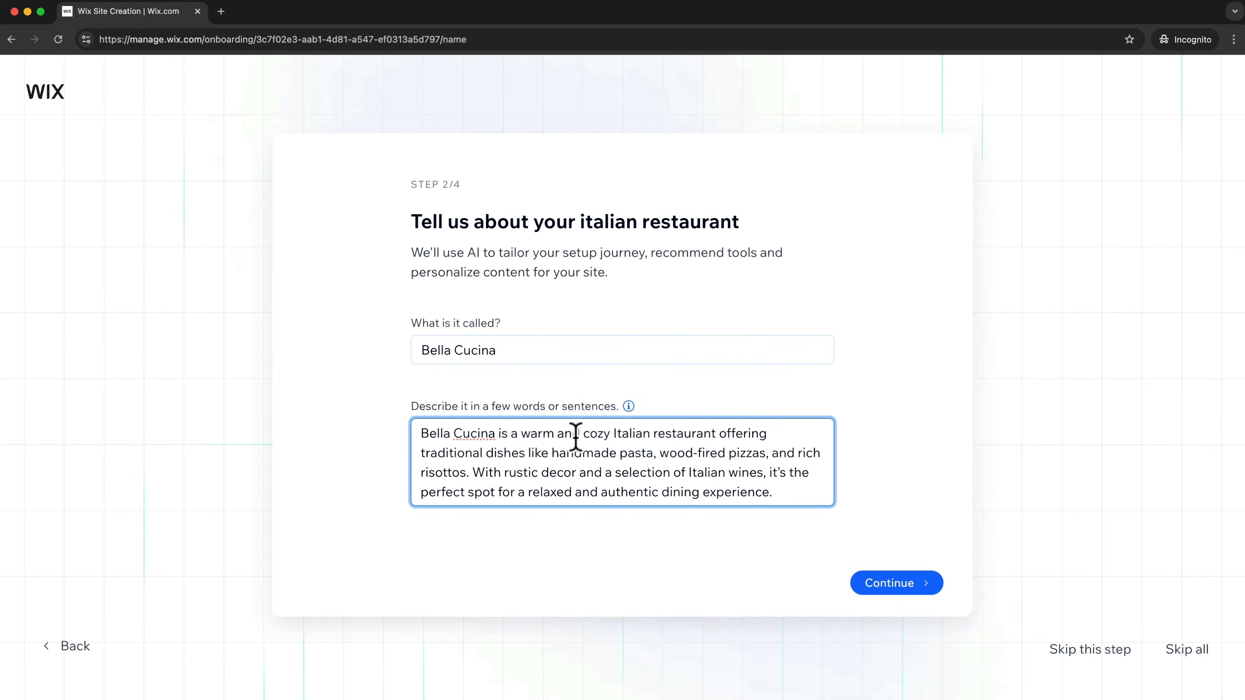
left_click(686, 567)
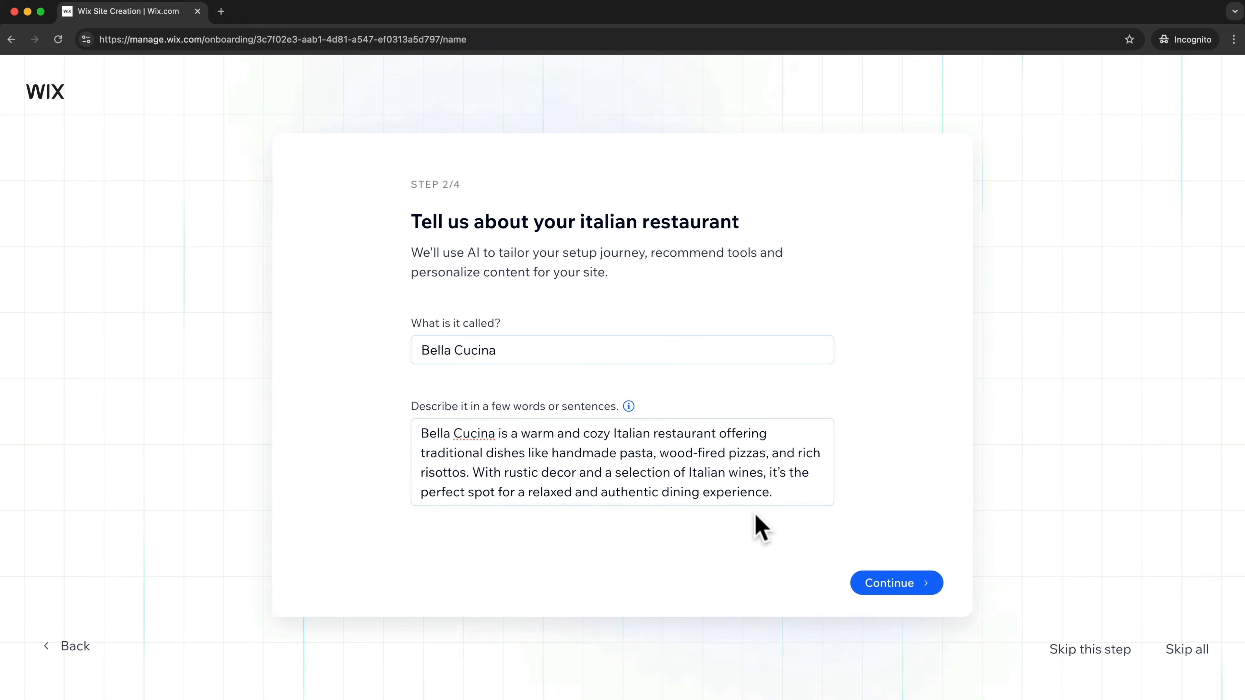
left_click(912, 586)
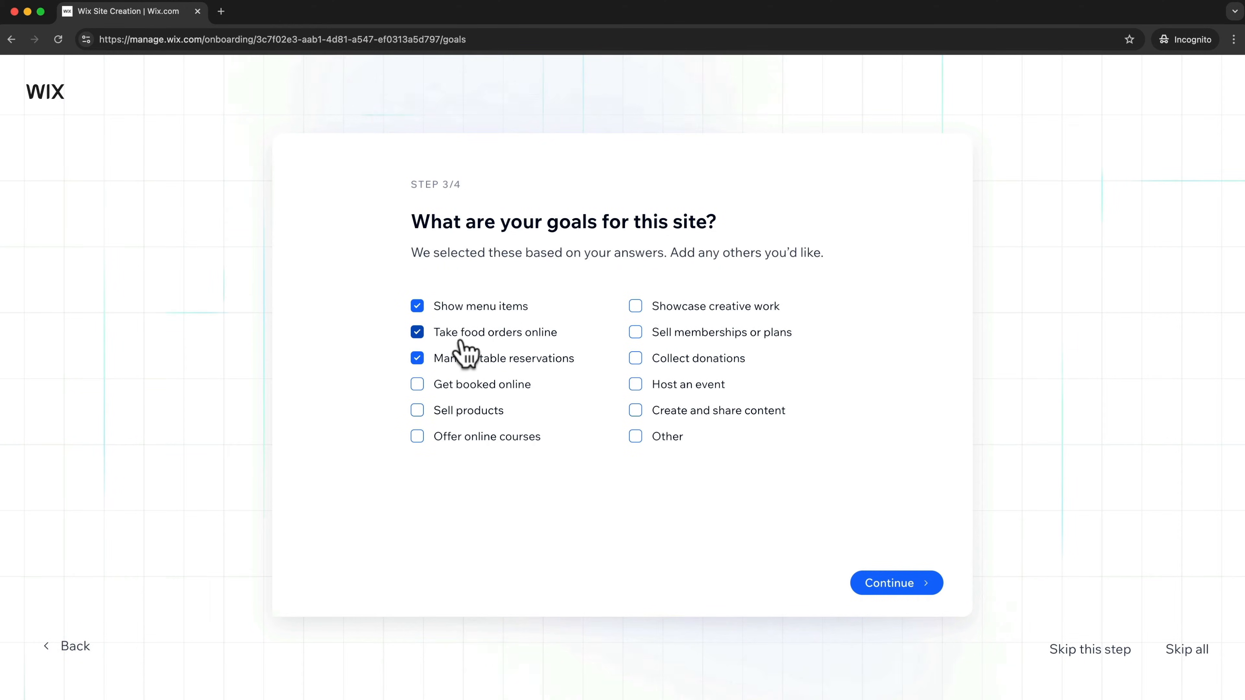
Step: Remove online food orders from the site goals, add running the site on mobile, and finish the setup questions
left_click(421, 339)
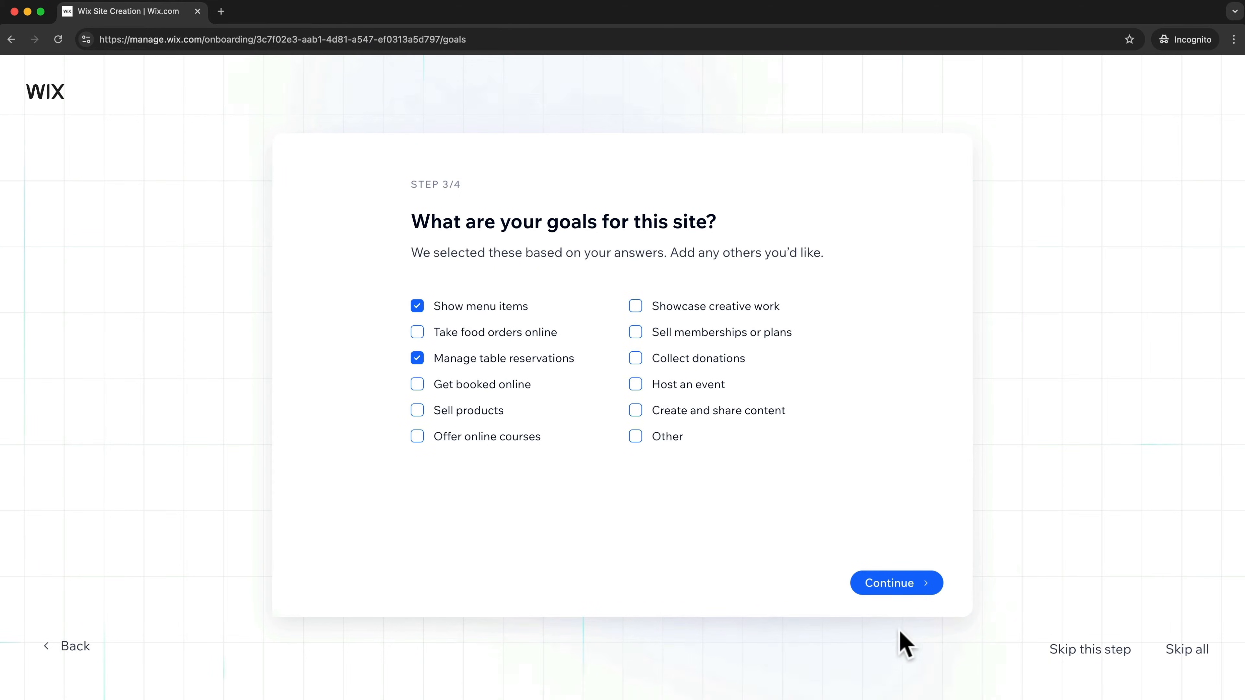
left_click(892, 597)
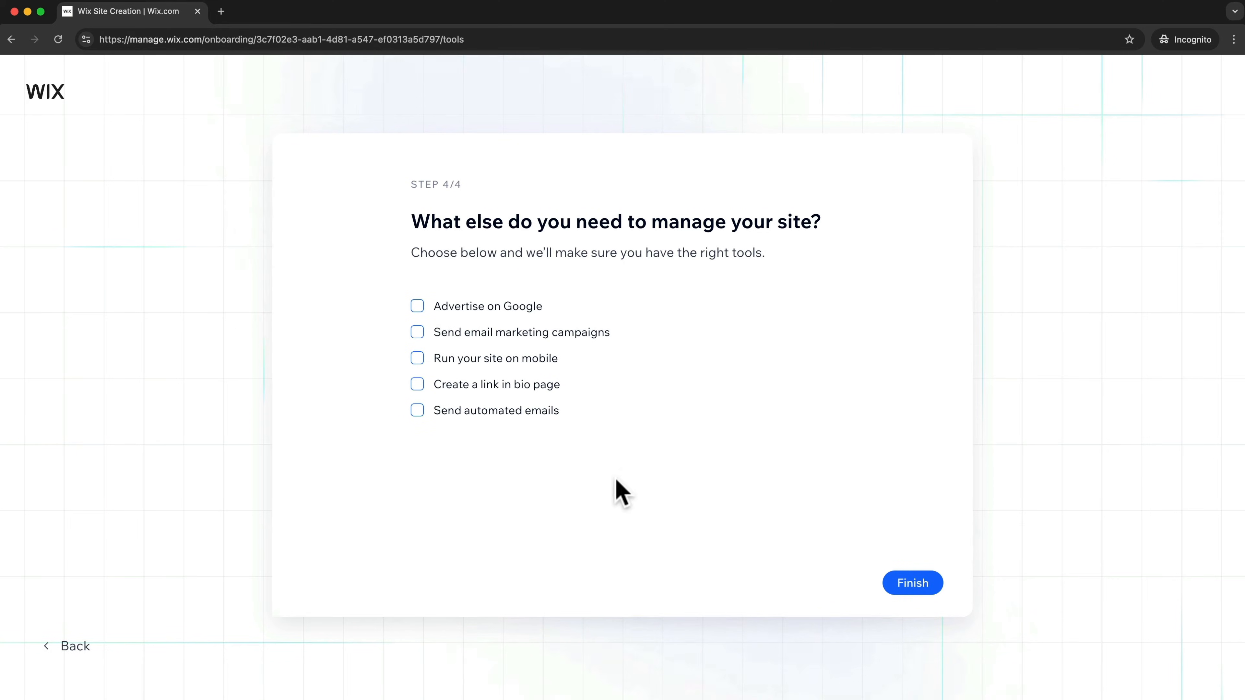
left_click(417, 358)
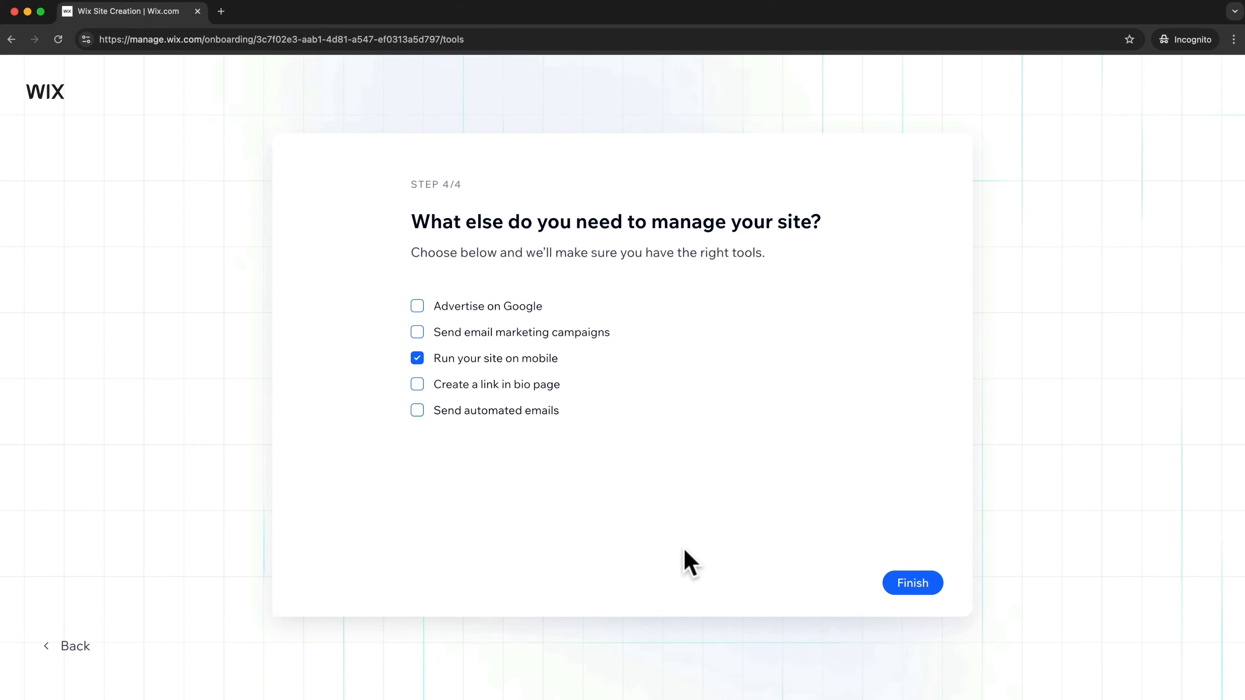
left_click(914, 591)
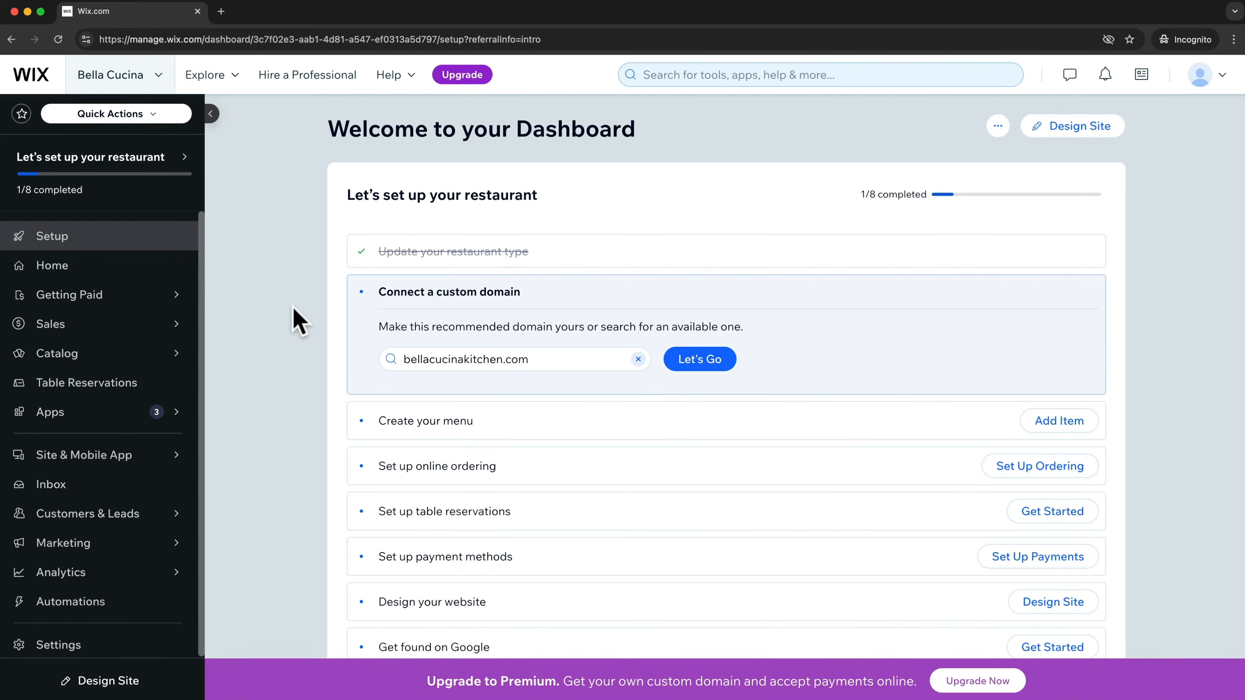
Step: Examine the dashboard's Setup and Home pages and the options for payments, sales, catalog, apps, customers, marketing and analytics
left_click(147, 85)
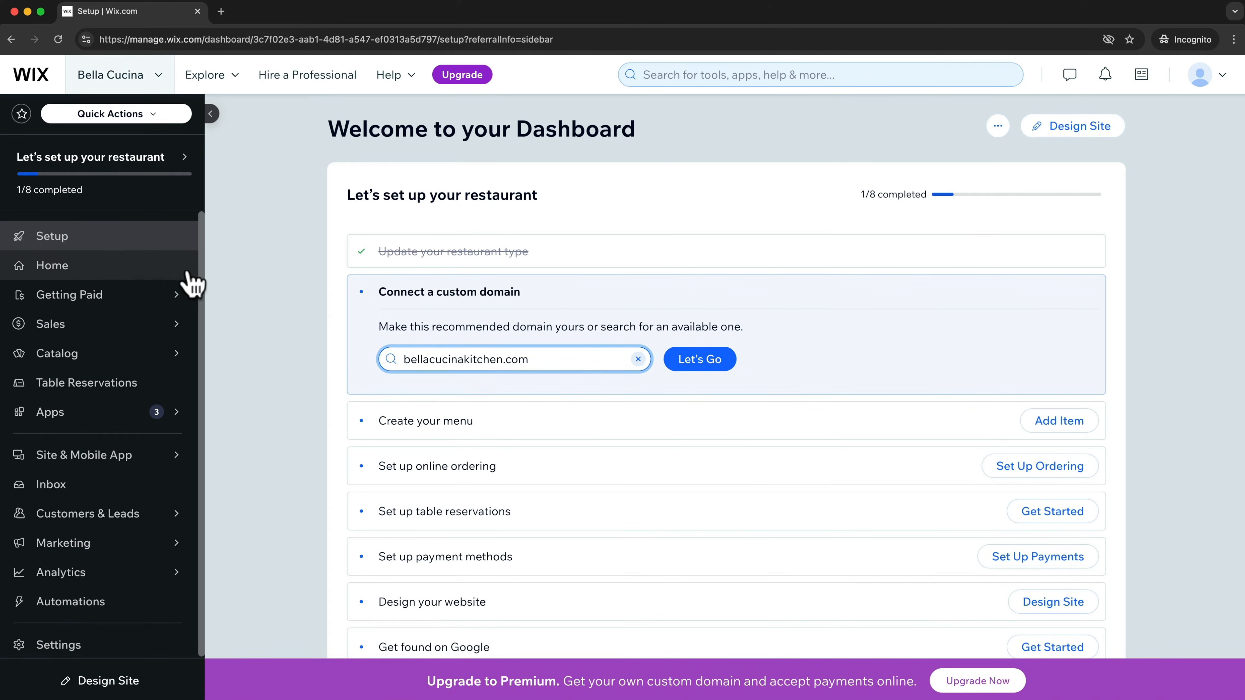
left_click(107, 243)
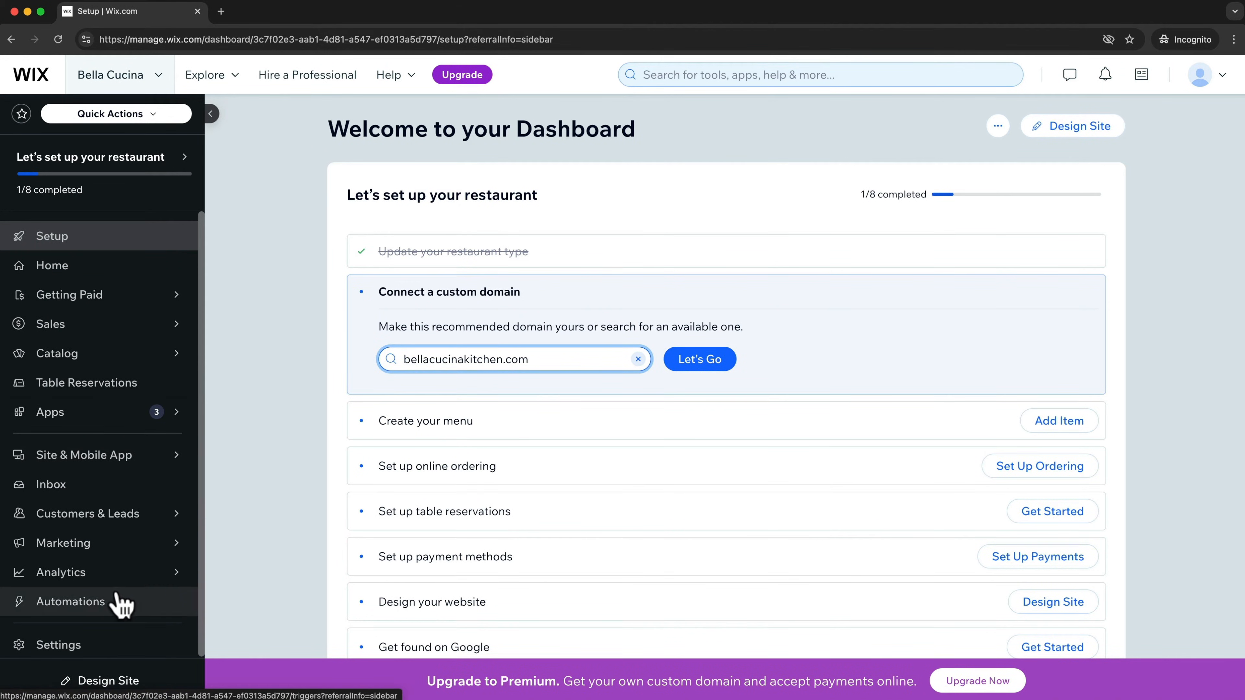
mouse_move(83, 333)
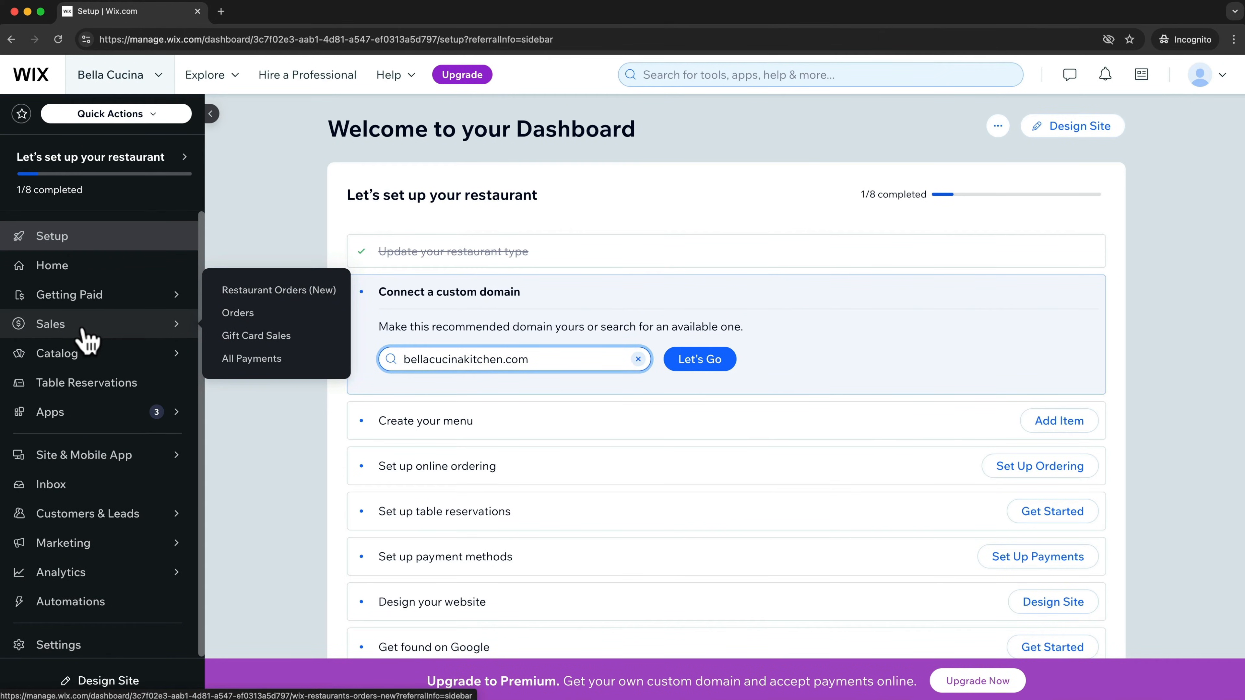
left_click(65, 268)
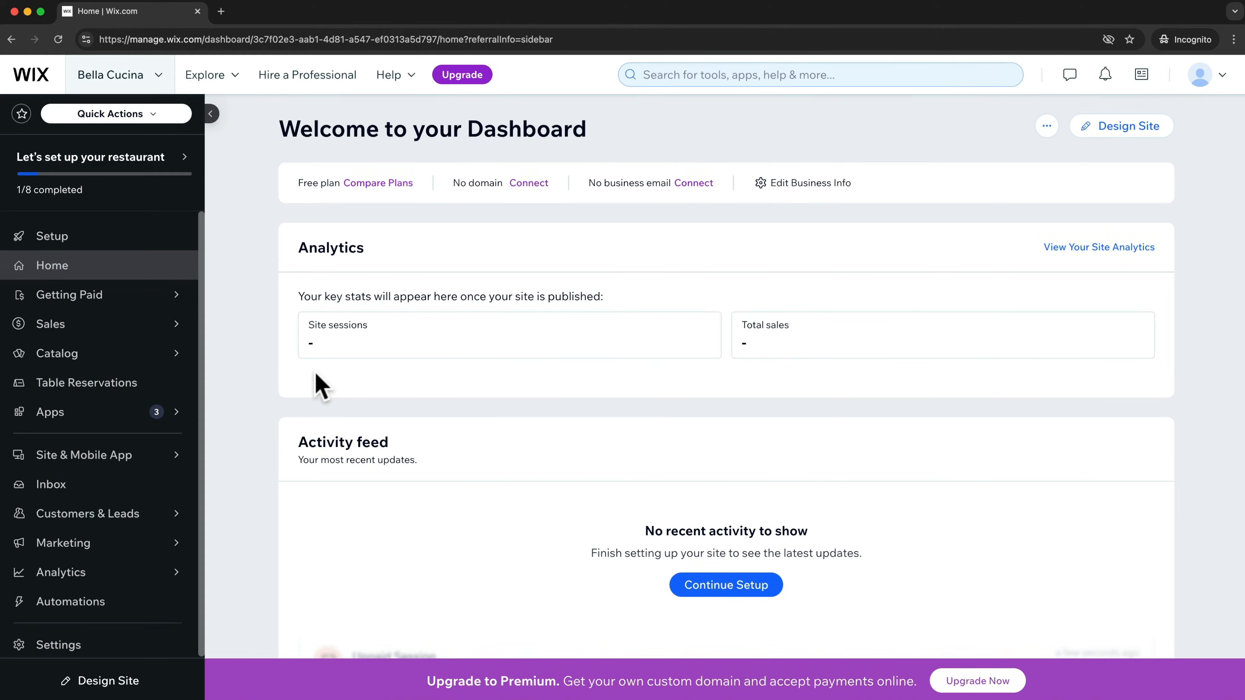
mouse_move(142, 296)
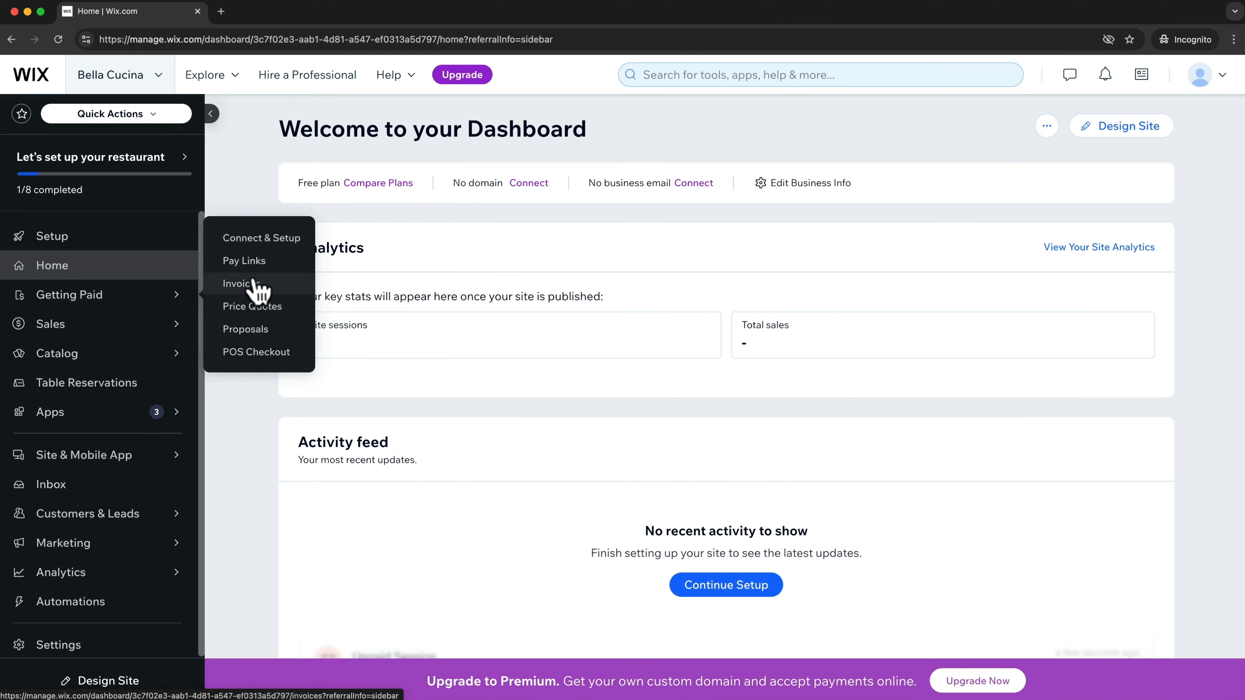
mouse_move(145, 328)
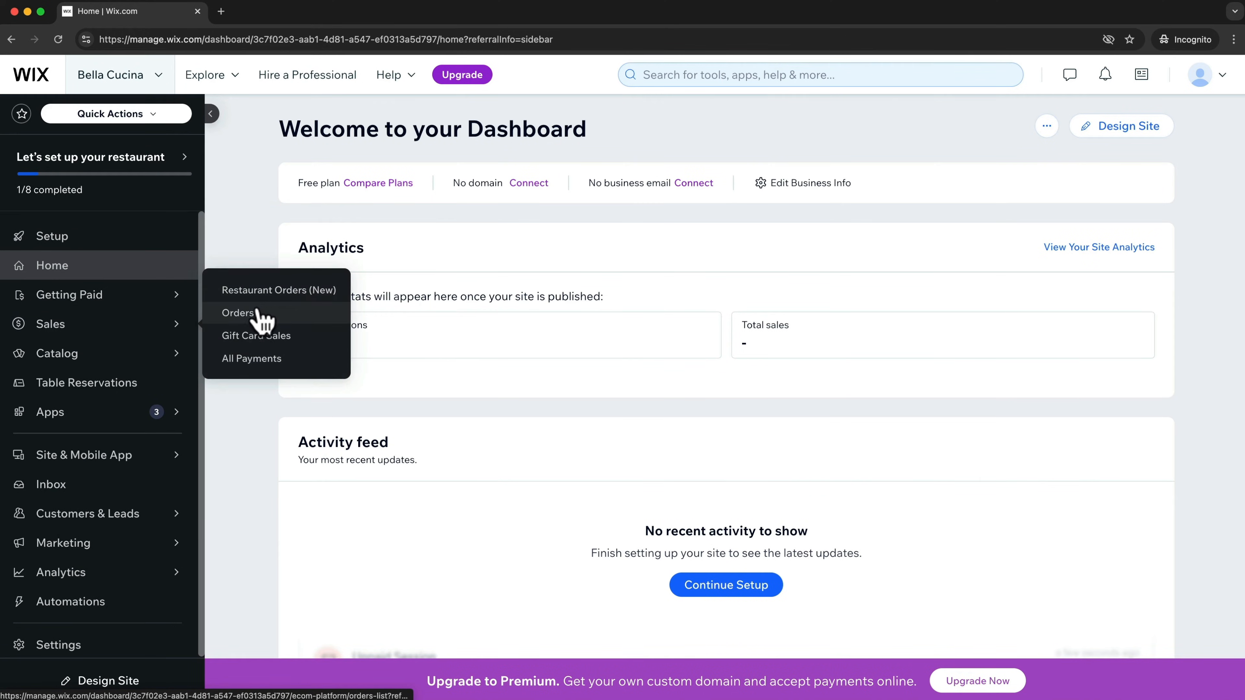
mouse_move(120, 361)
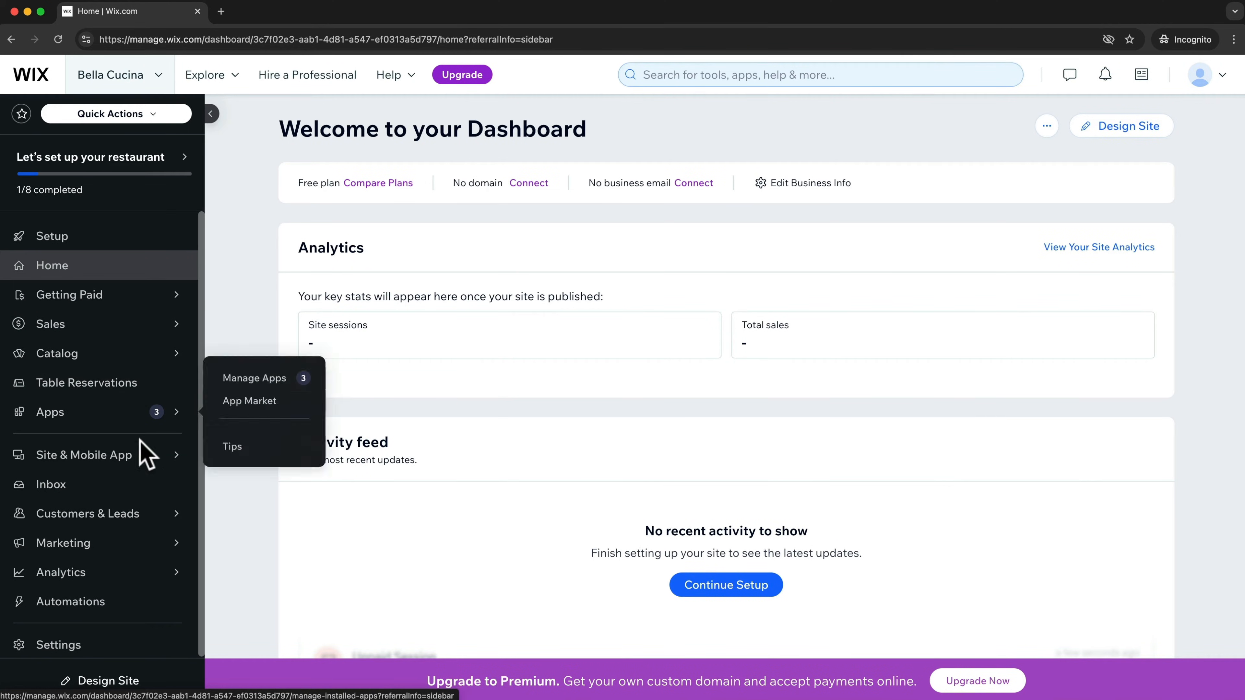
mouse_move(49, 517)
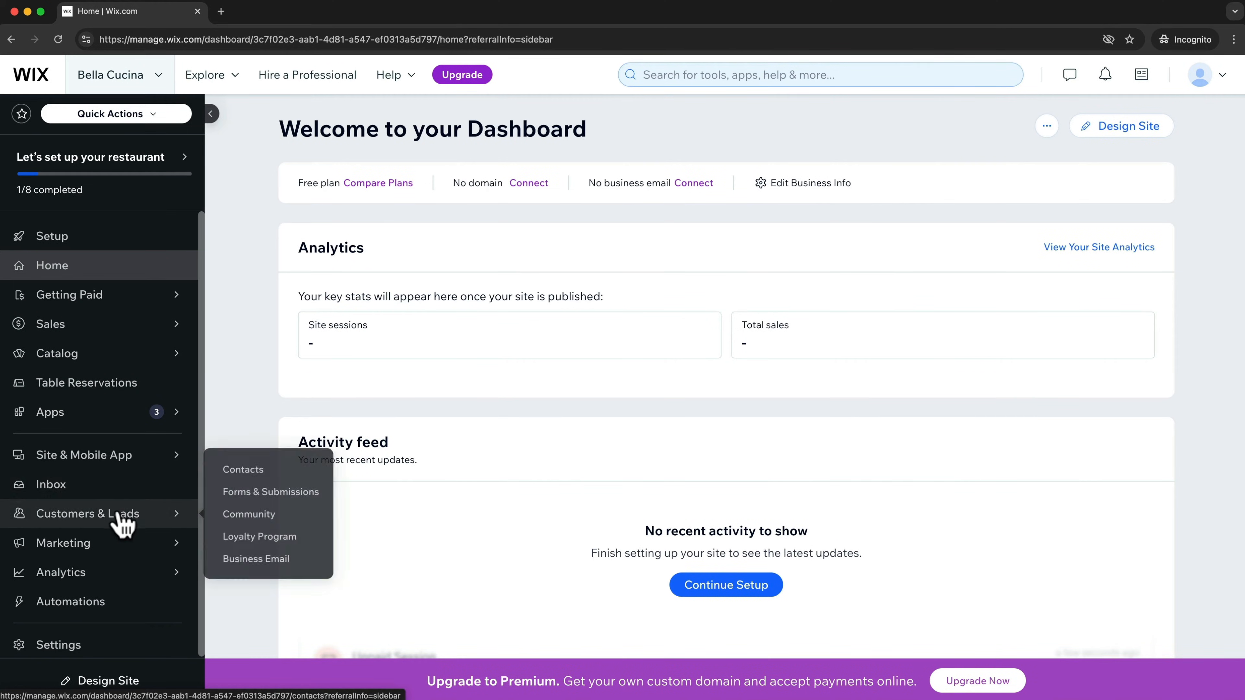
mouse_move(120, 545)
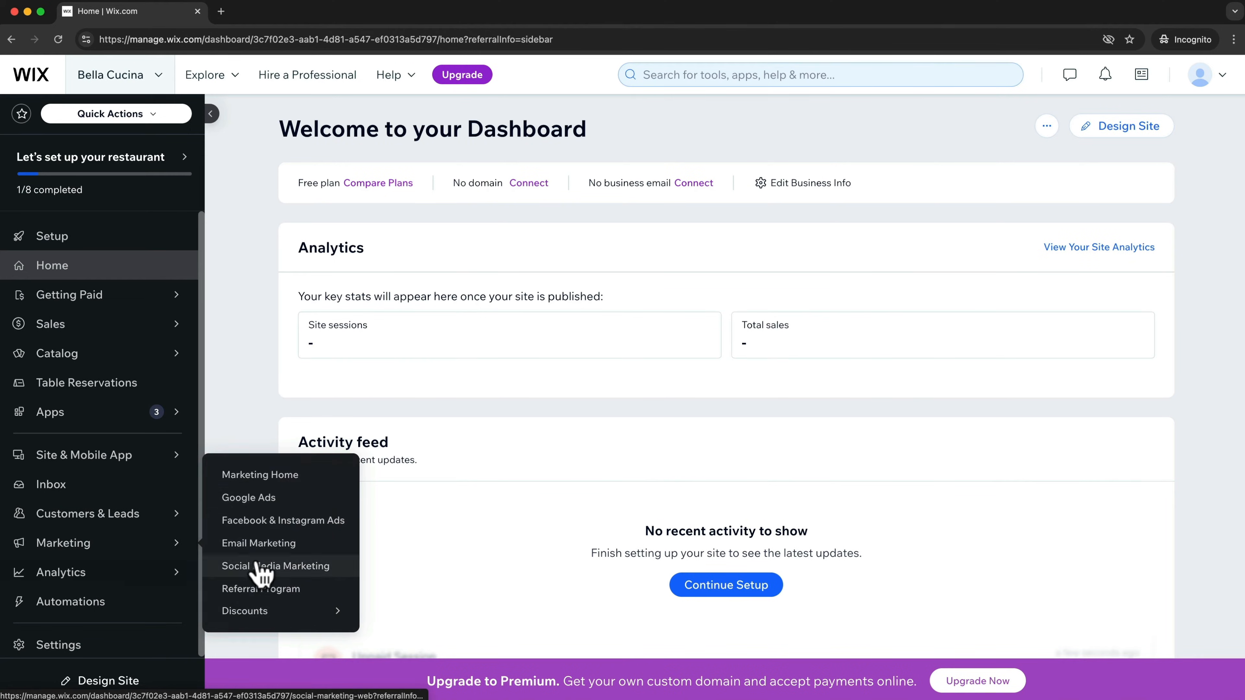
mouse_move(127, 579)
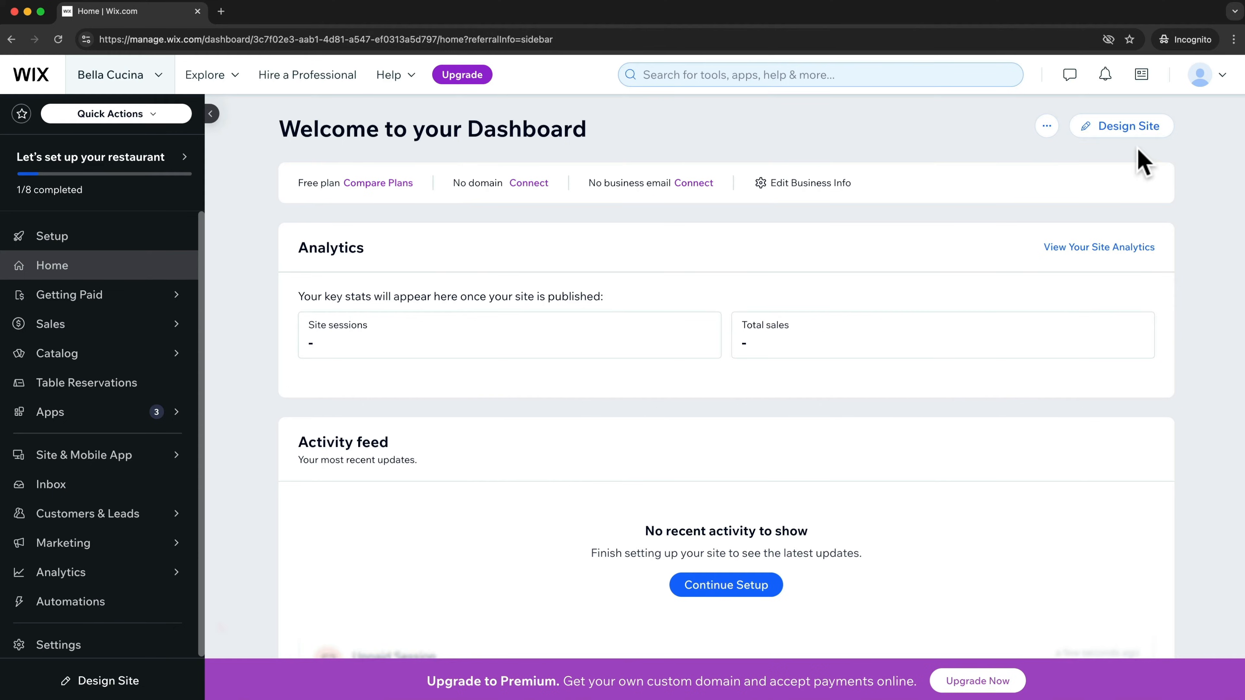
Step: Start designing the site by choosing to customize a template
left_click(1144, 138)
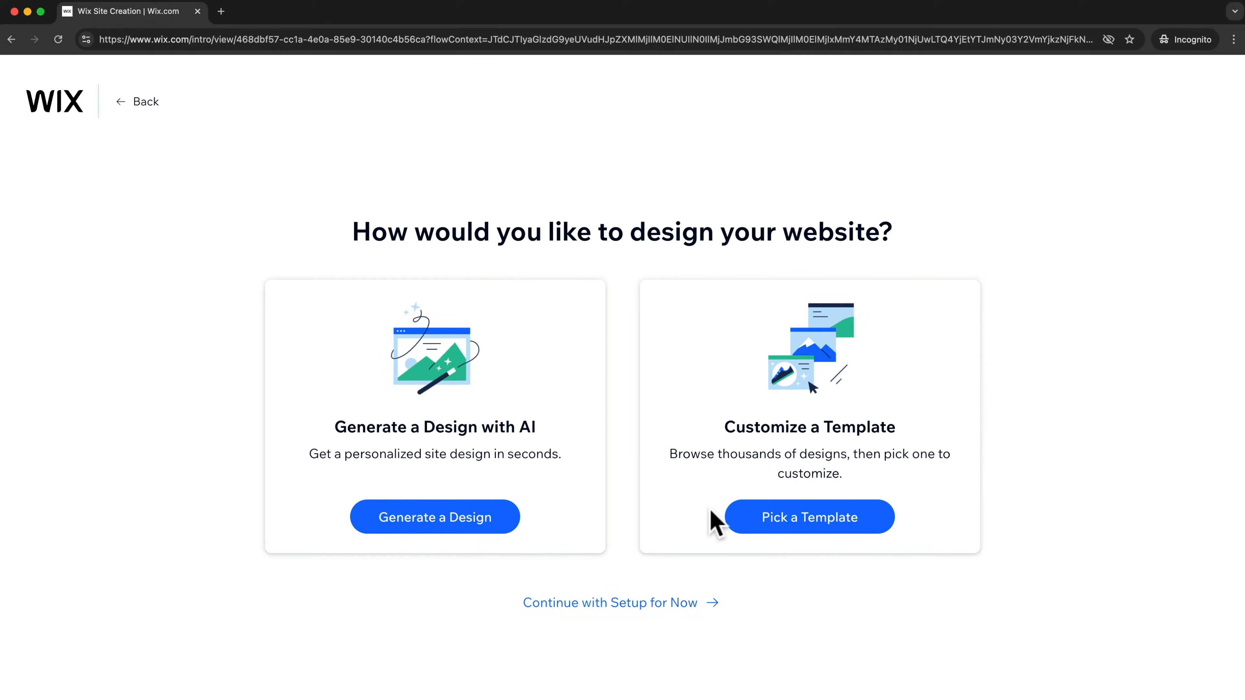
left_click(813, 536)
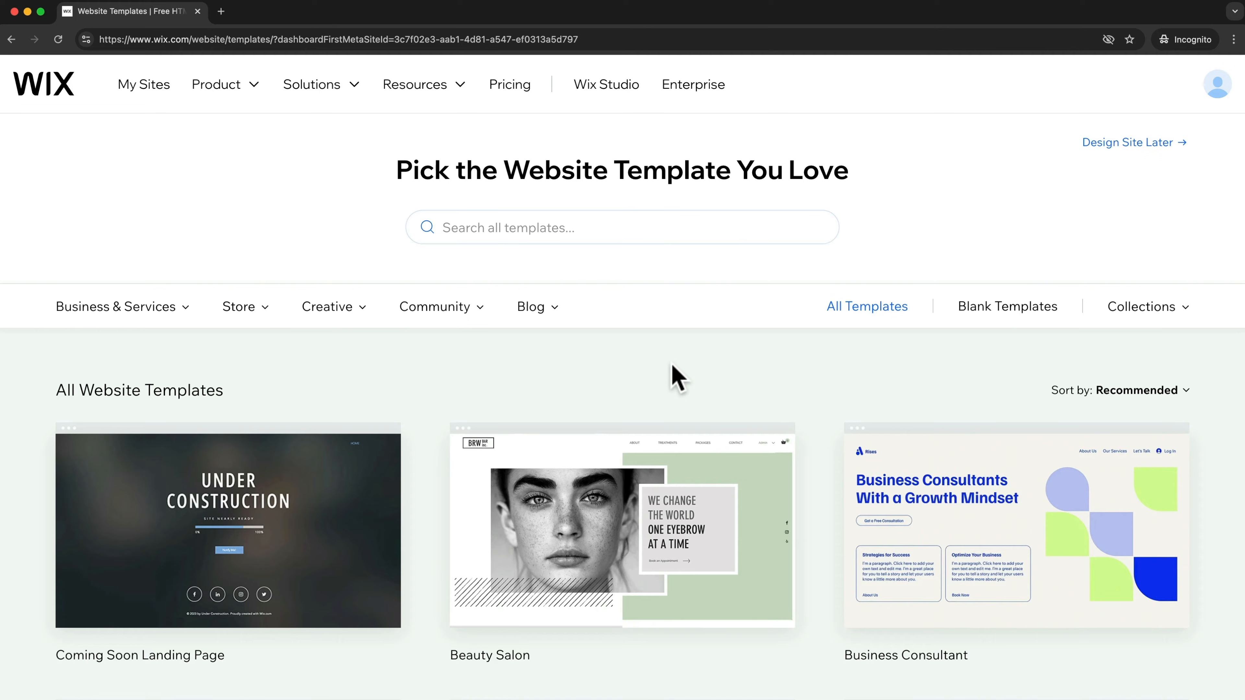
Step: Examine the full website template gallery and the template categories such as Business & Services and Store
scroll(755, 378, "down", 10)
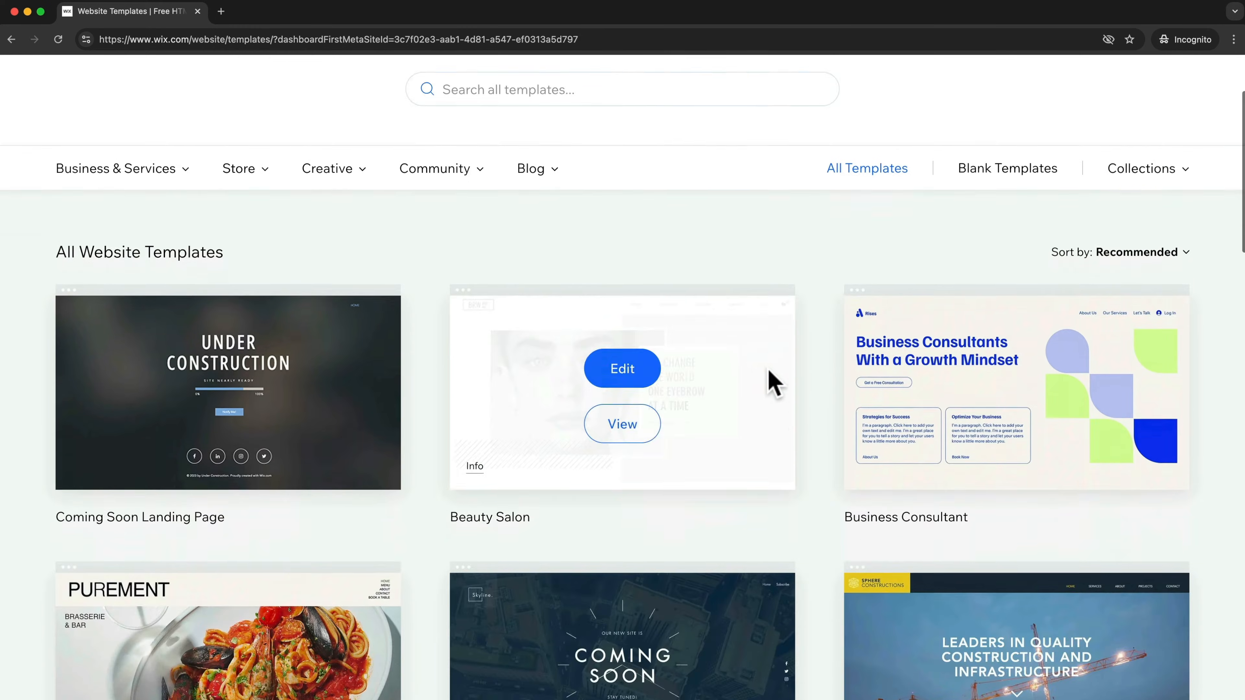
scroll(824, 388, "down", 9)
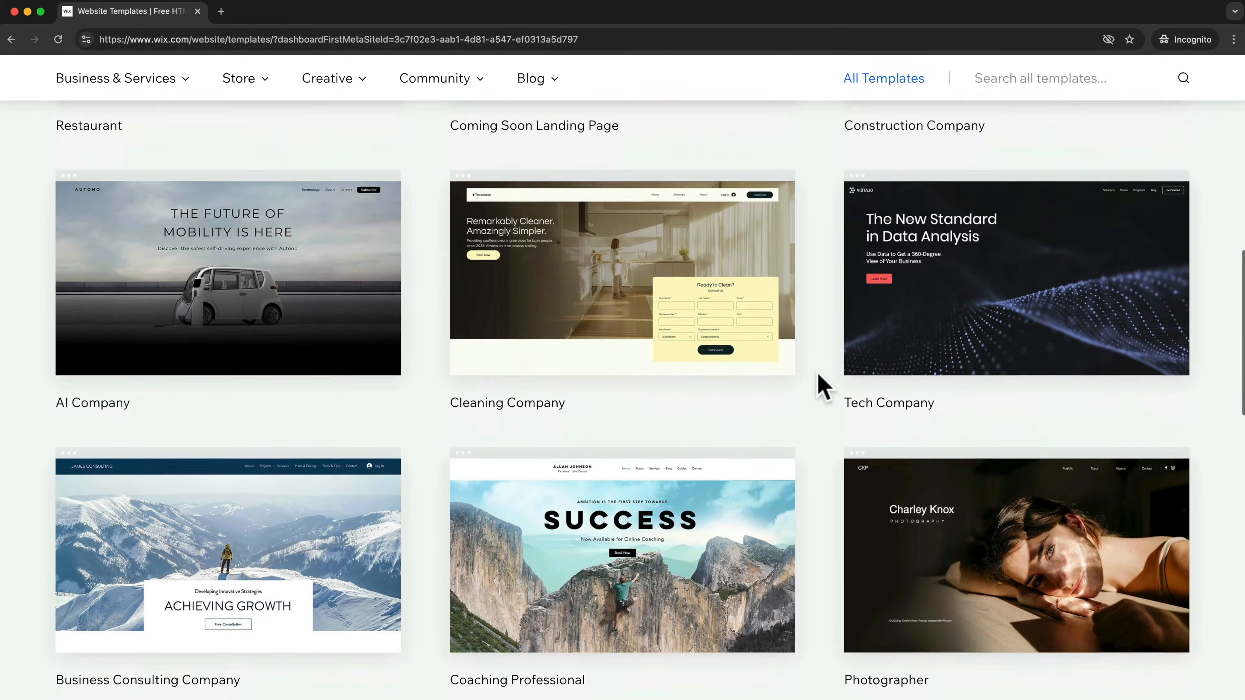
scroll(823, 387, "down", 1)
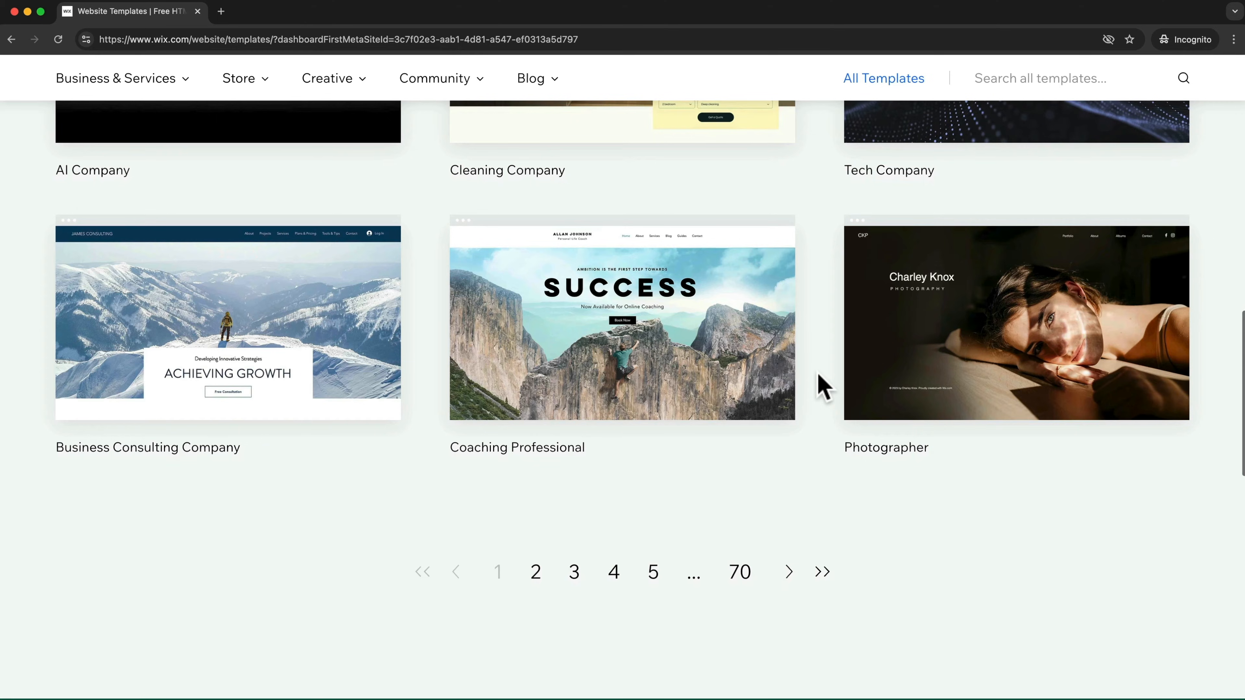
scroll(823, 387, "up", 14)
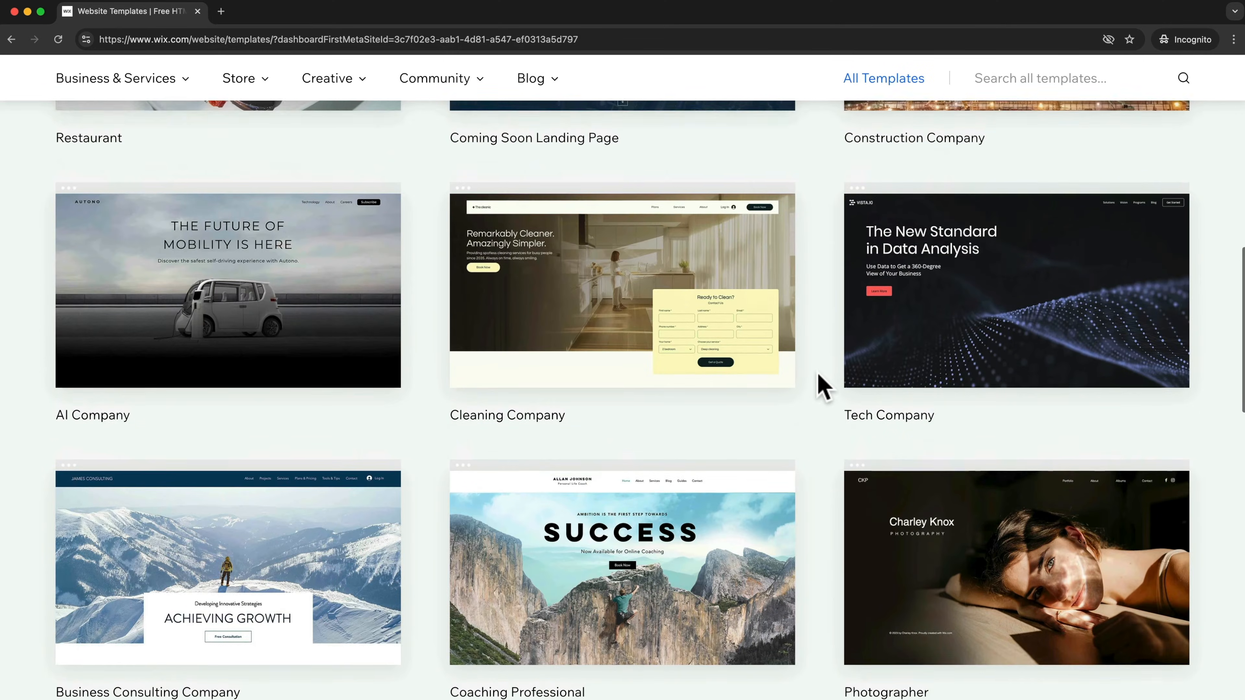
scroll(824, 388, "up", 10)
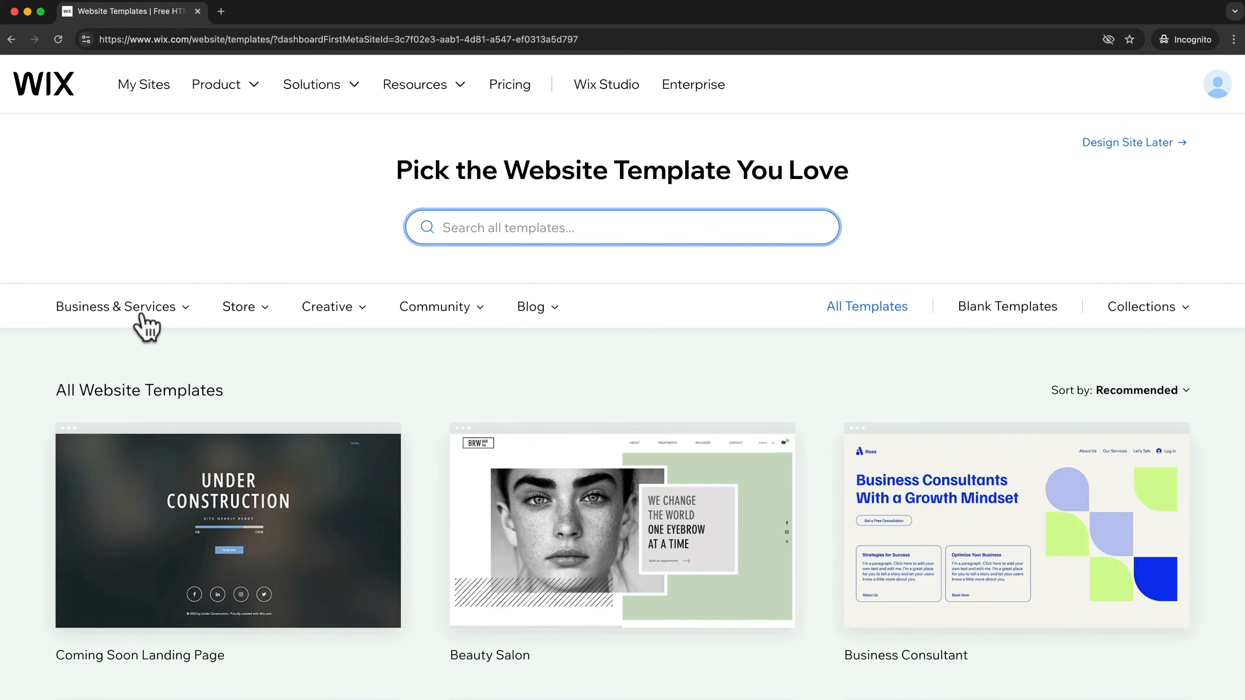
mouse_move(142, 314)
mouse_move(252, 321)
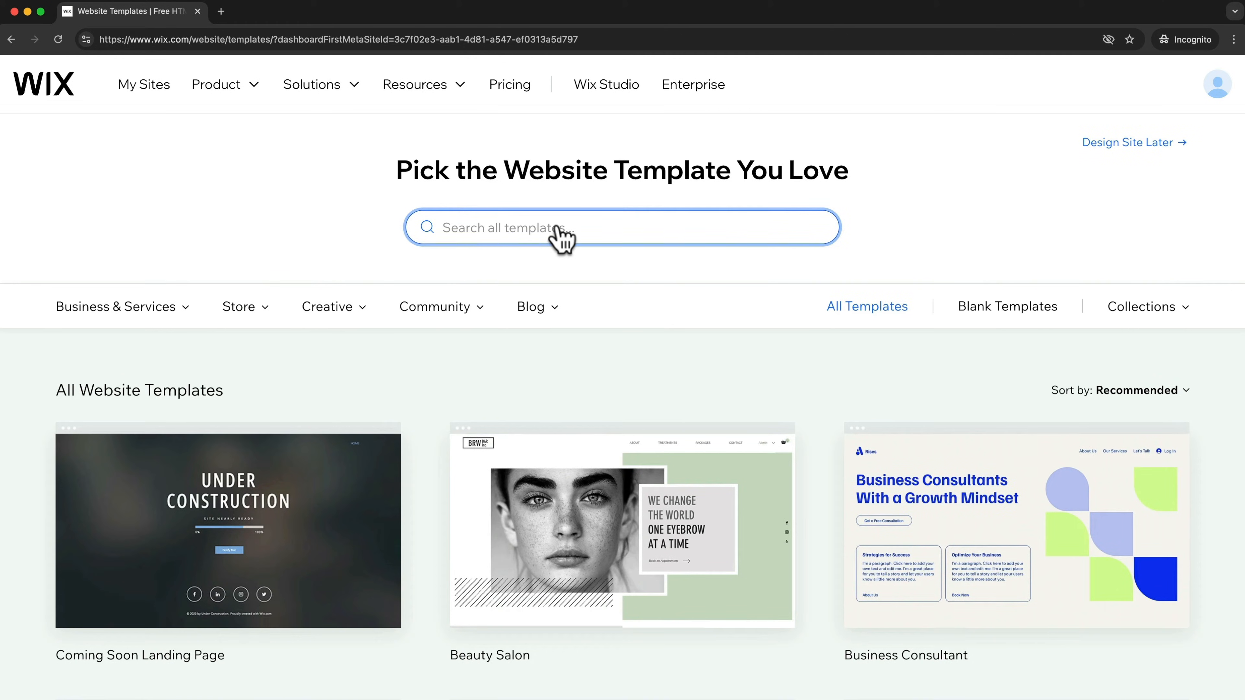
Step: Search the website templates for "italian restaurant" and look through the matching designs
type("italian restaurant")
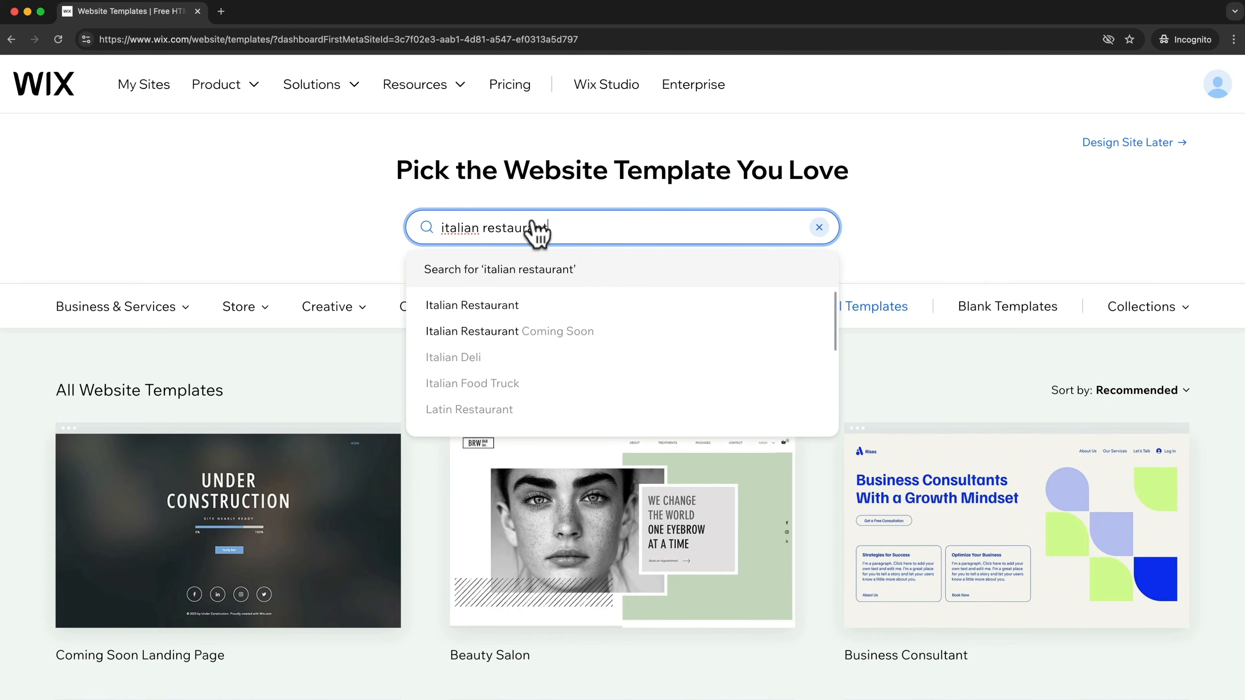
key("Return")
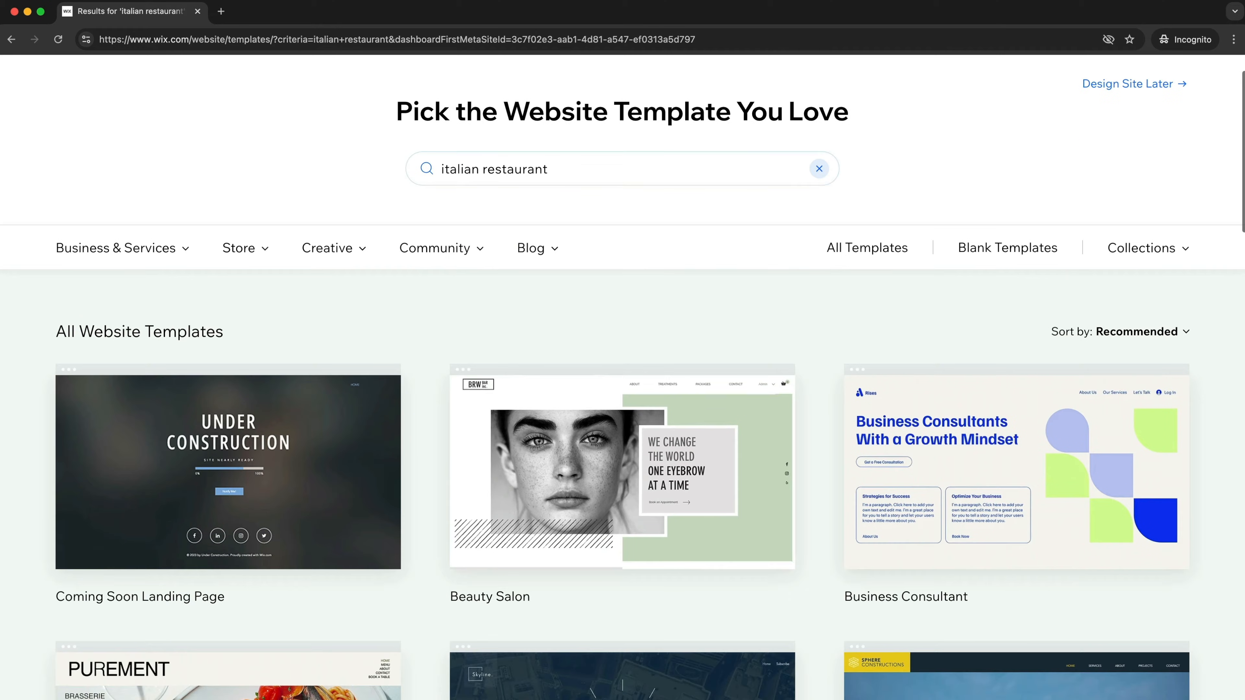
scroll(427, 361, "down", 3)
scroll(426, 365, "down", 2)
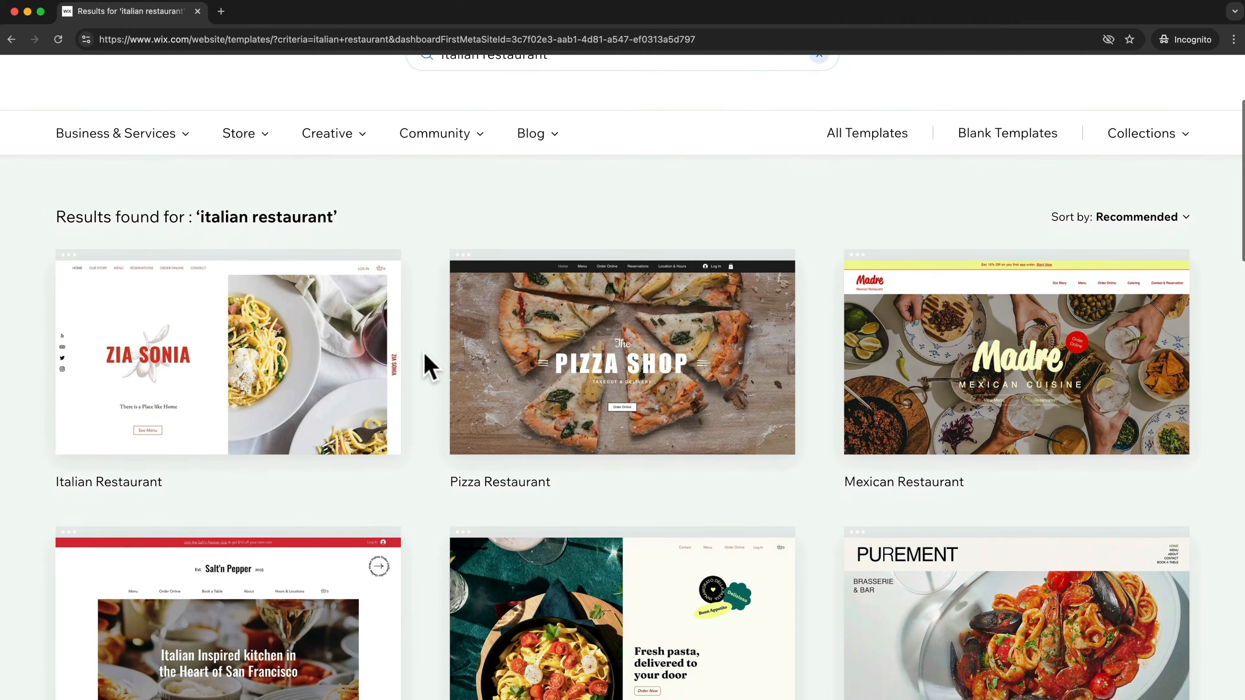
scroll(426, 366, "down", 1)
scroll(430, 367, "down", 1)
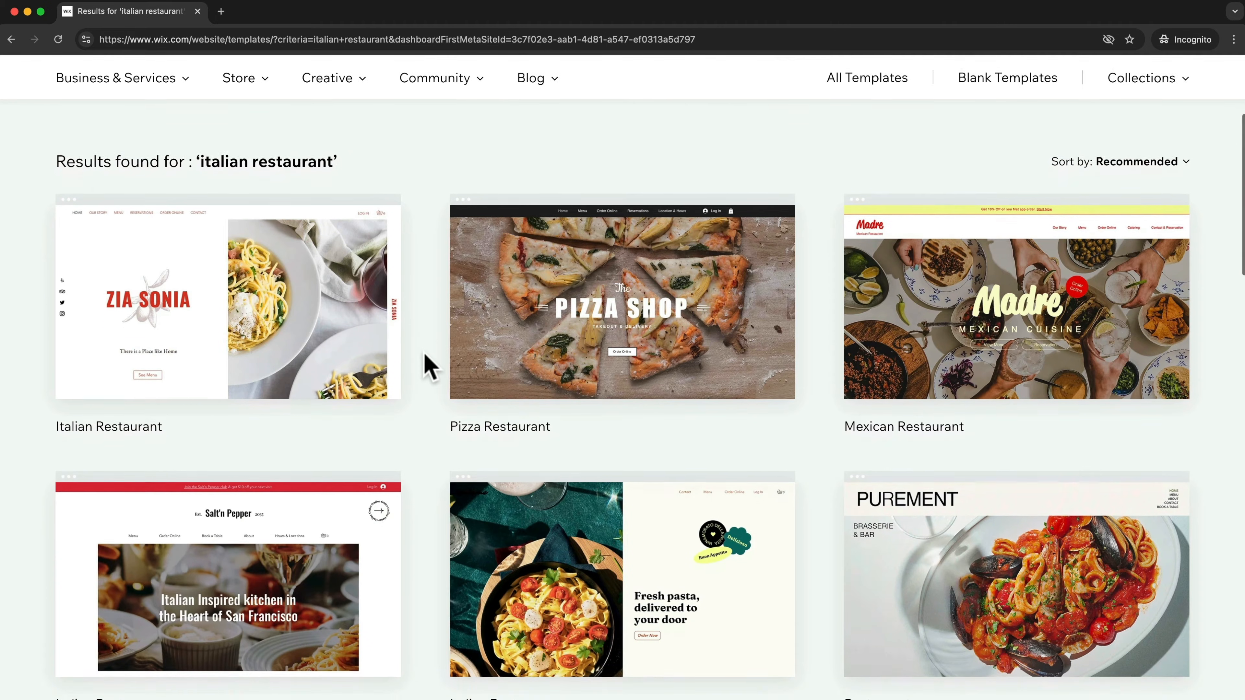
scroll(426, 372, "down", 1)
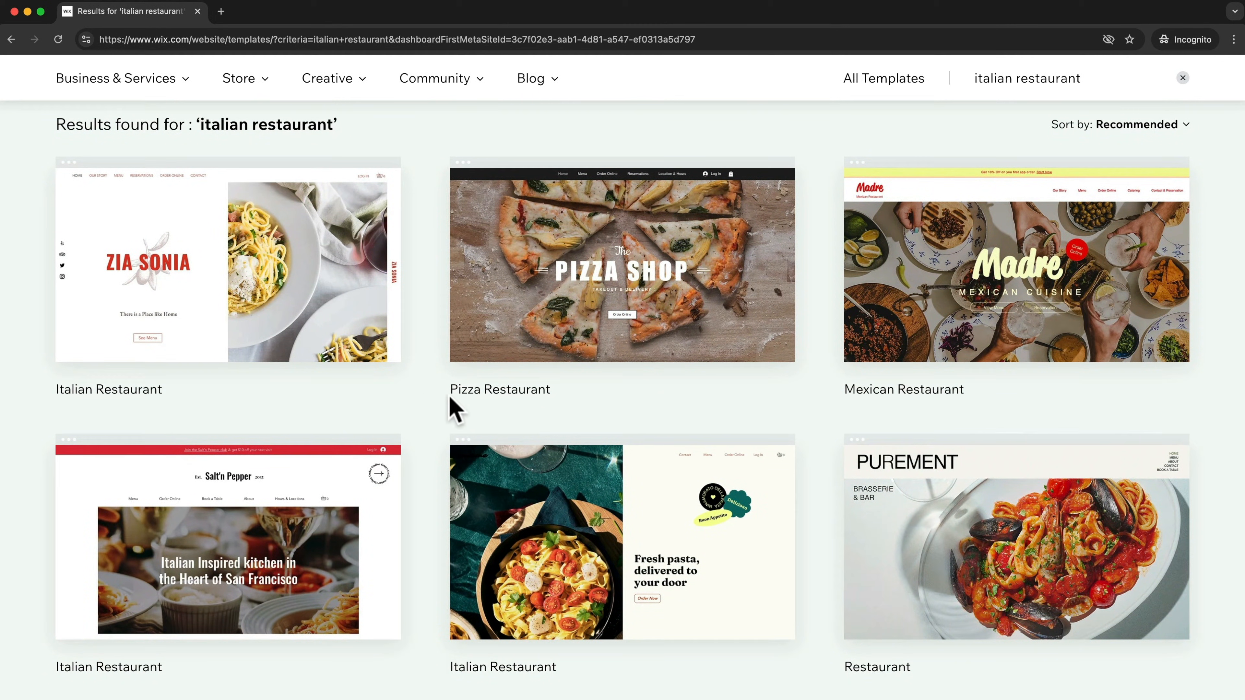
mouse_move(987, 315)
scroll(988, 315, "down", 6)
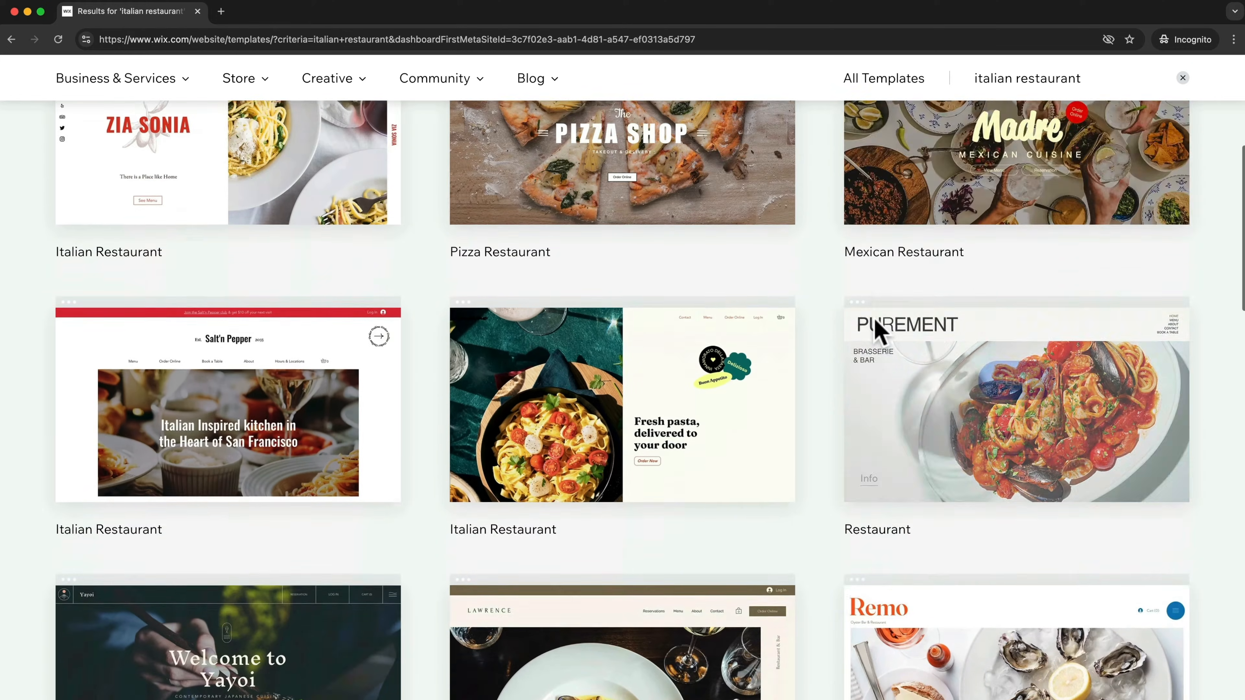
scroll(507, 443, "down", 7)
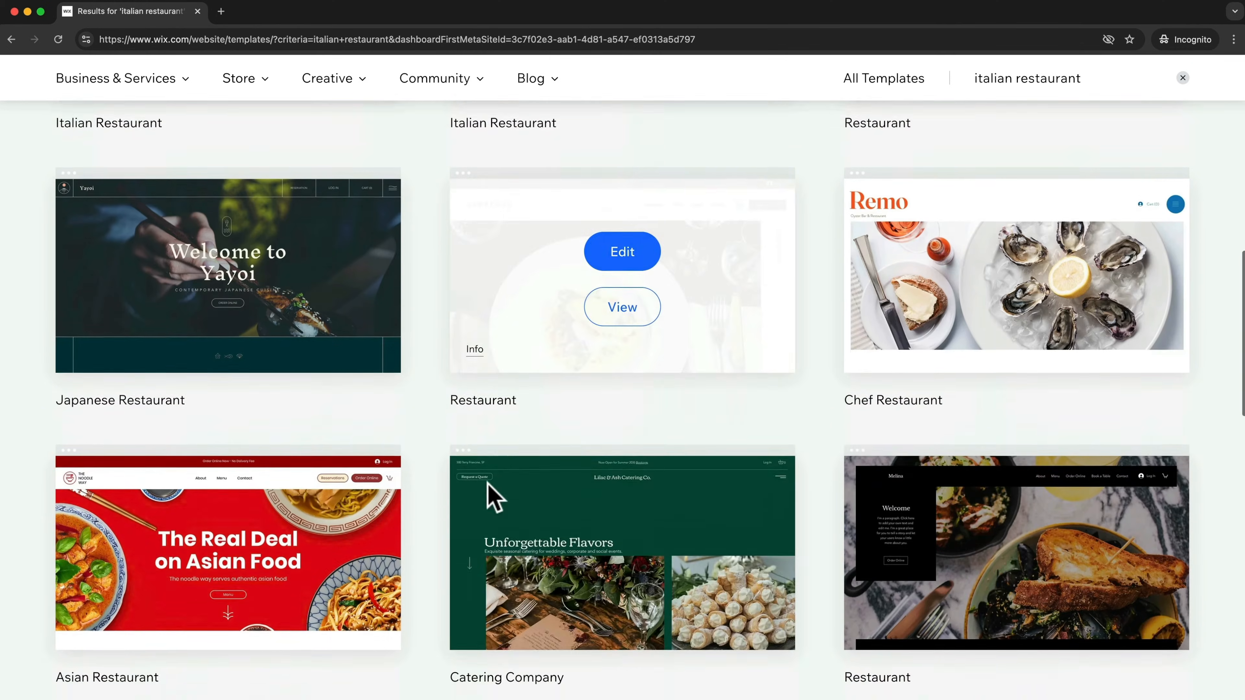
scroll(402, 498, "up", 3)
scroll(412, 504, "up", 10)
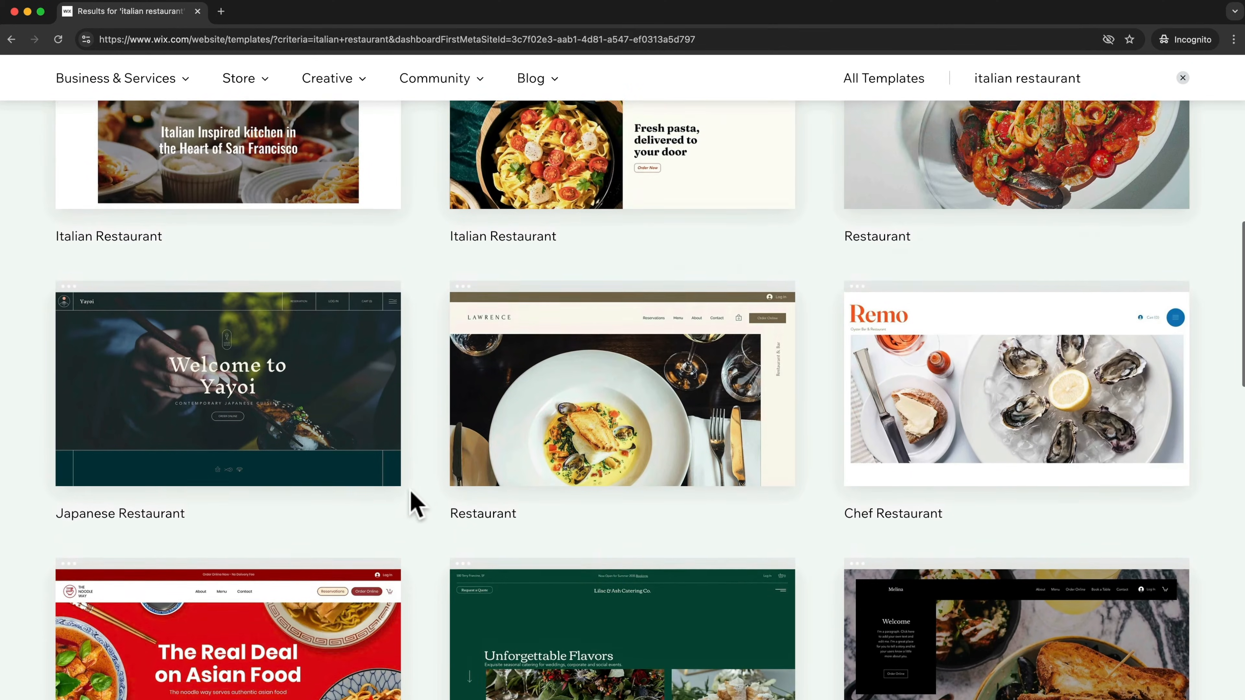
scroll(424, 500, "up", 3)
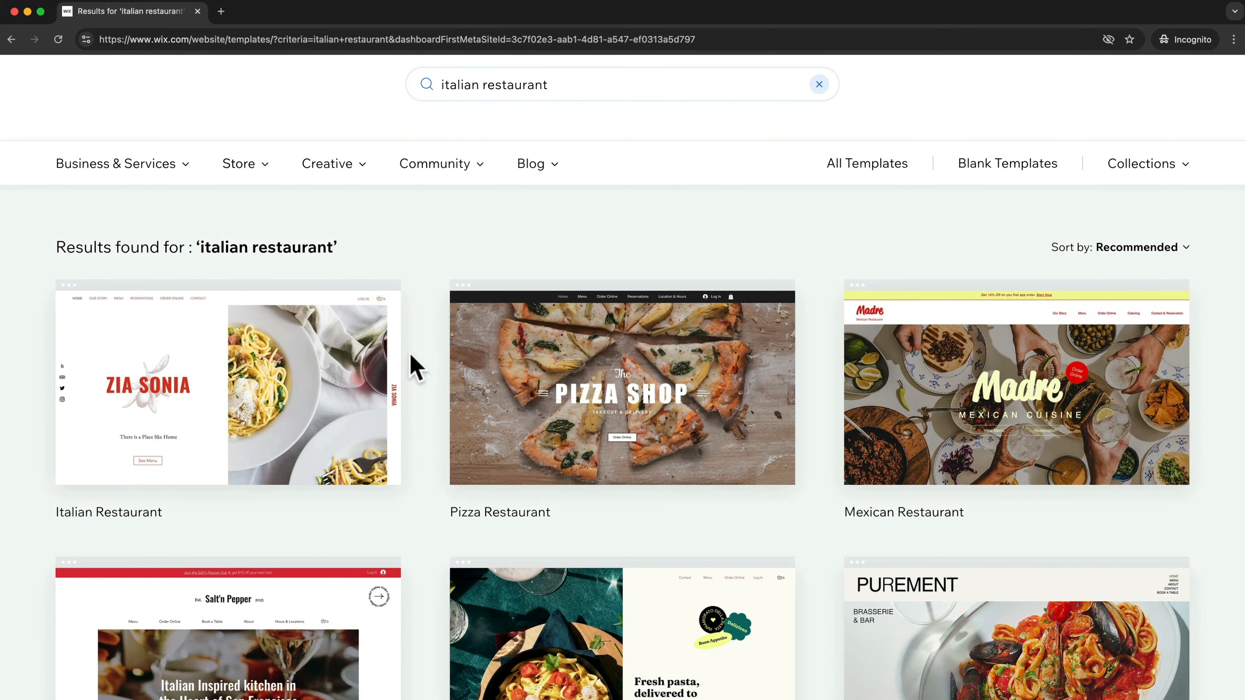
Step: Preview the Zia Sonia Italian Restaurant template and examine its page from the hero section through to the contact form
mouse_move(251, 414)
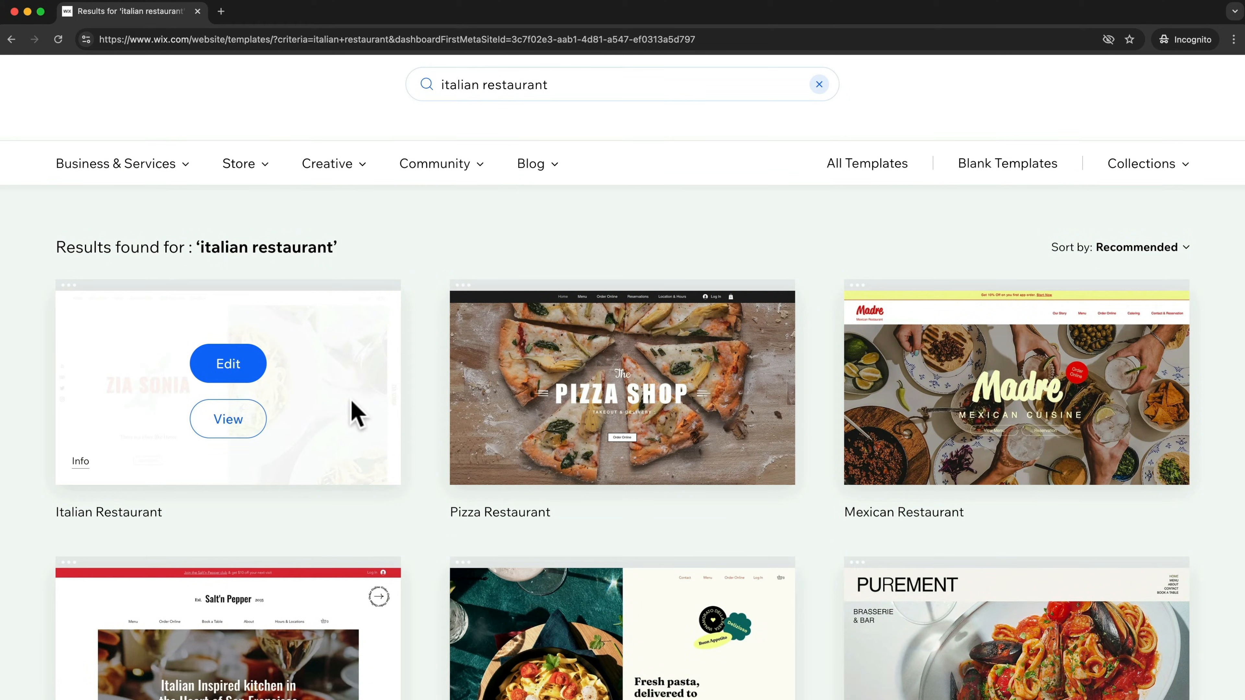
left_click(238, 440)
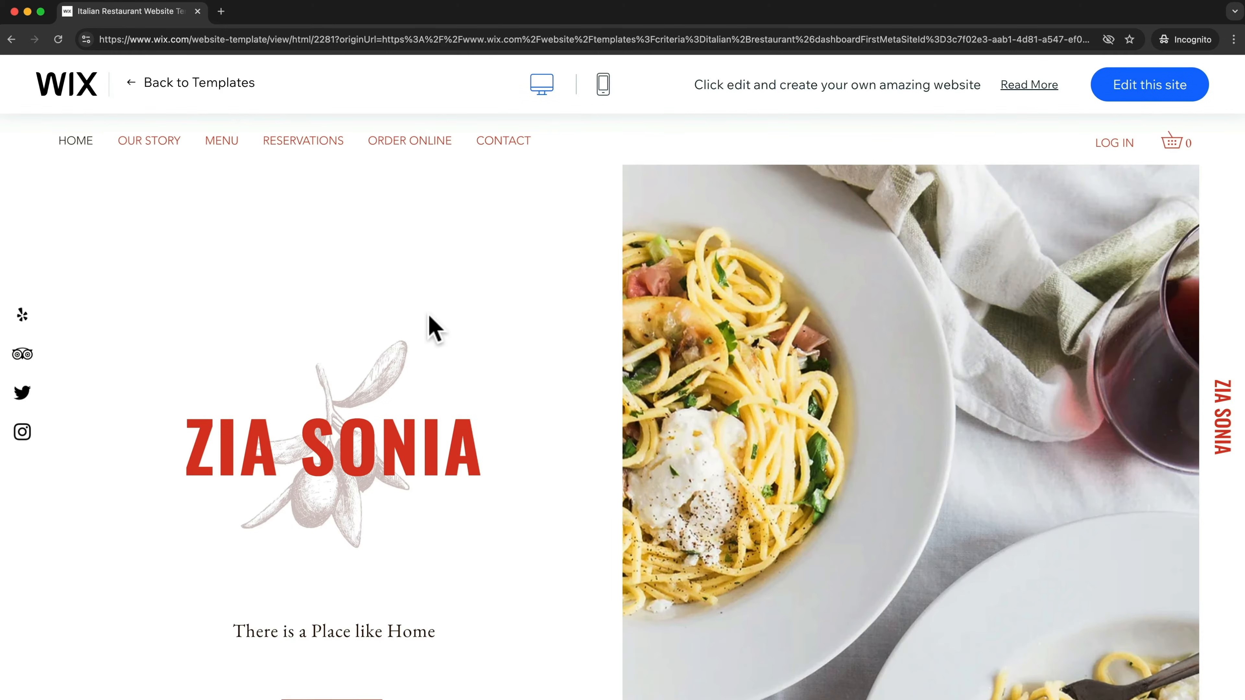
scroll(477, 334, "down", 5)
scroll(479, 336, "down", 20)
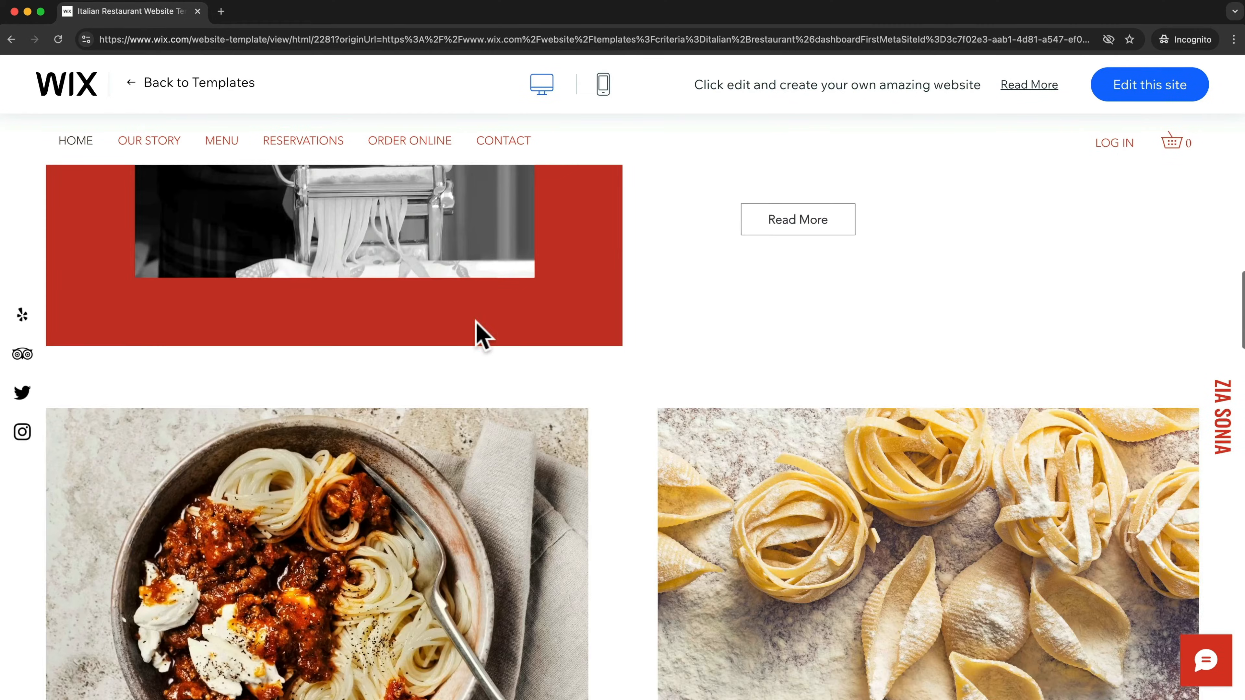
scroll(483, 336, "down", 15)
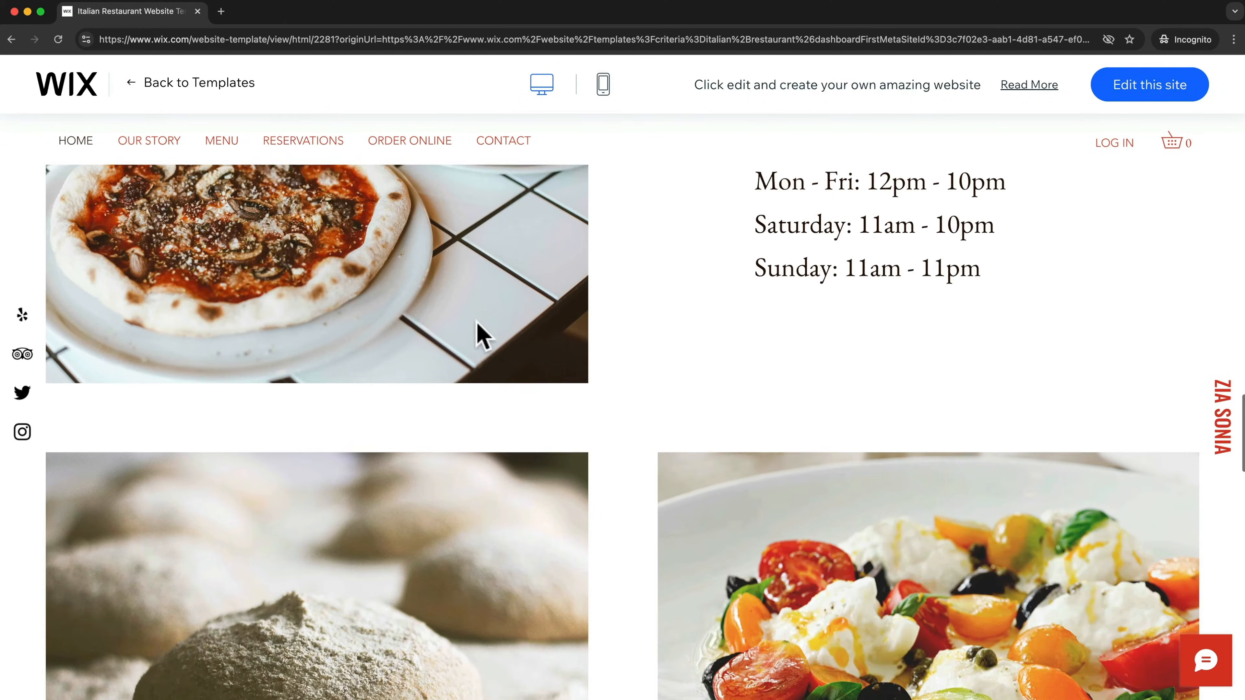
scroll(482, 336, "down", 10)
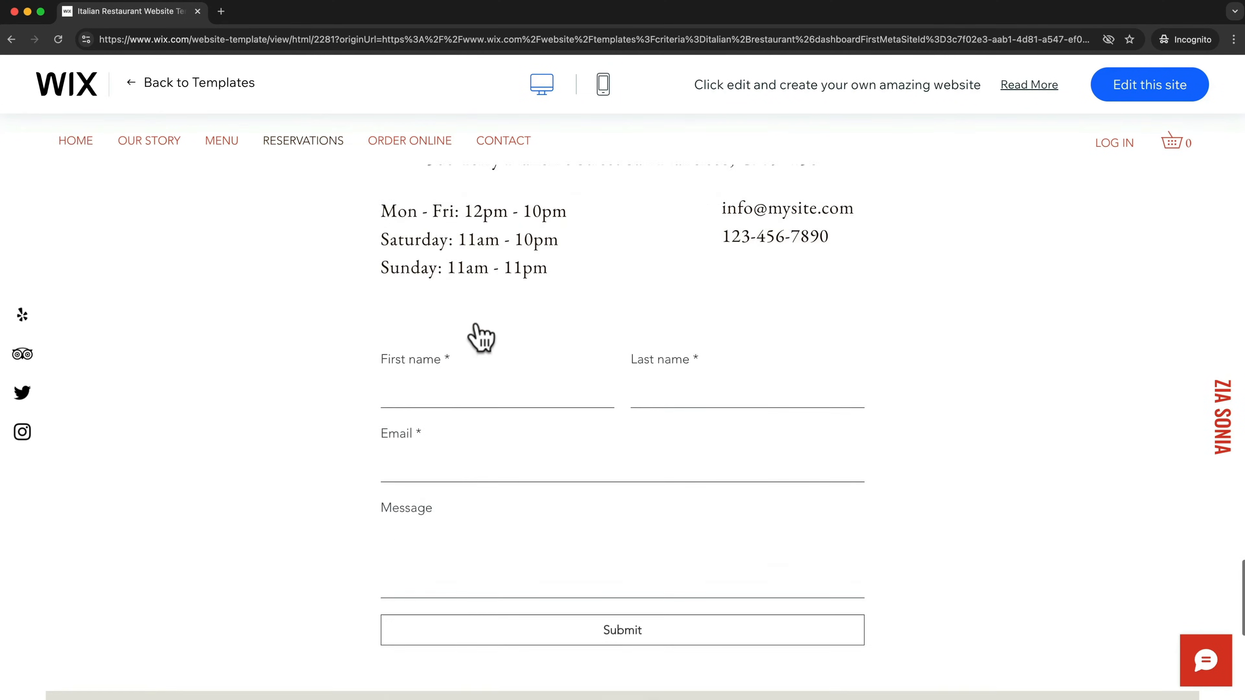
scroll(482, 336, "up", 15)
scroll(483, 336, "up", 20)
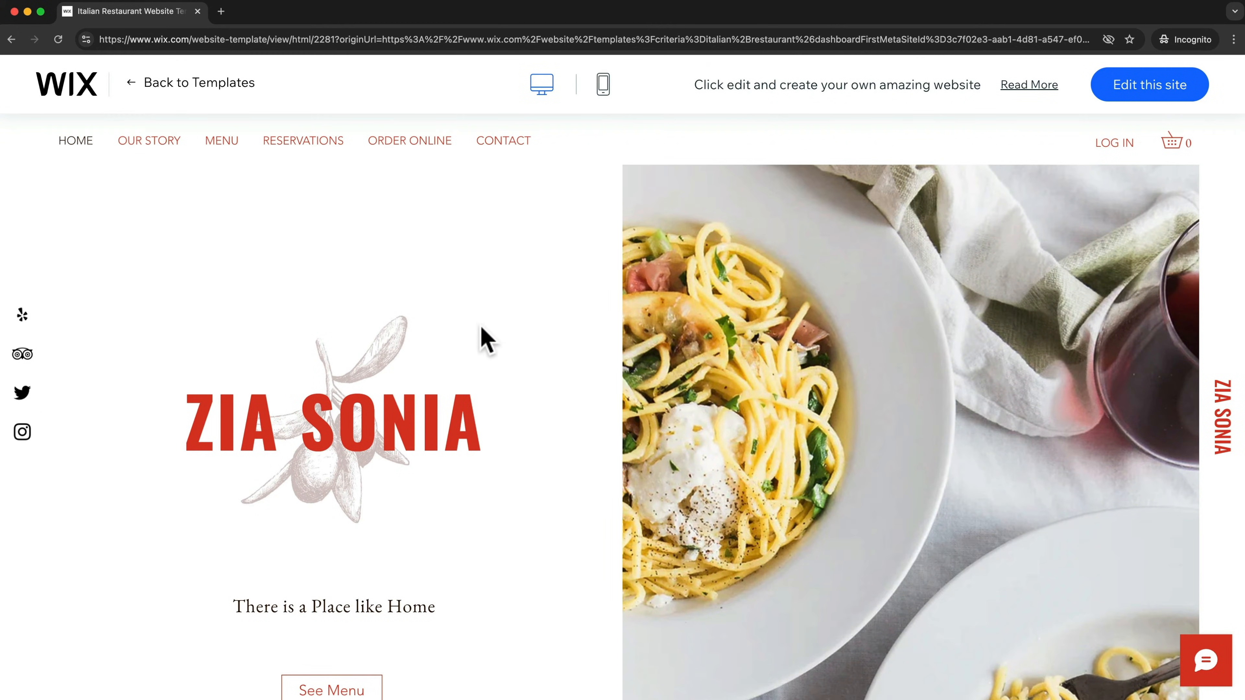
scroll(863, 434, "down", 3)
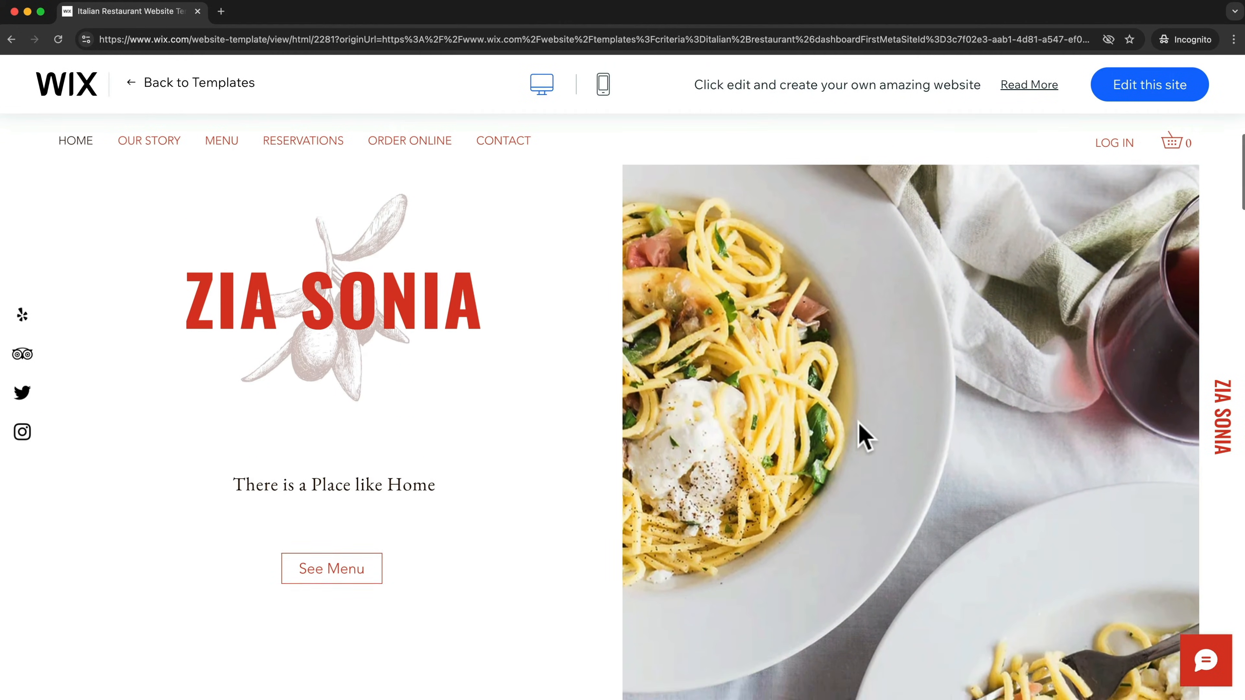
scroll(865, 436, "down", 3)
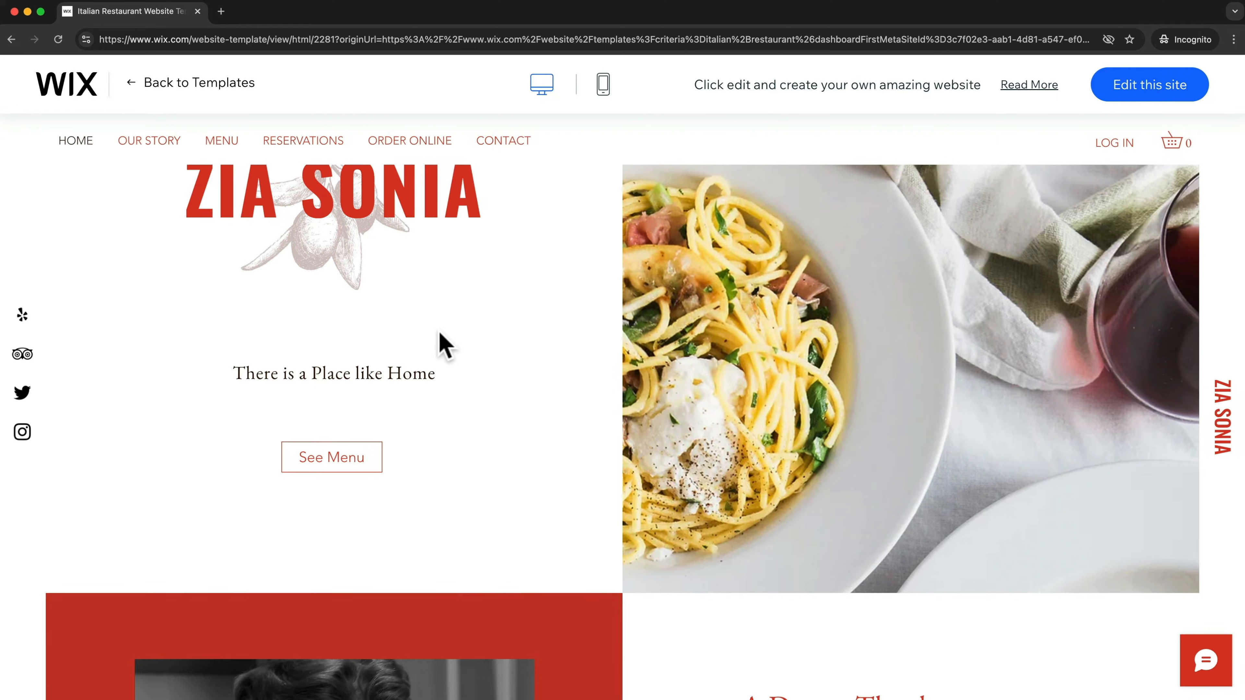
scroll(453, 358, "up", 6)
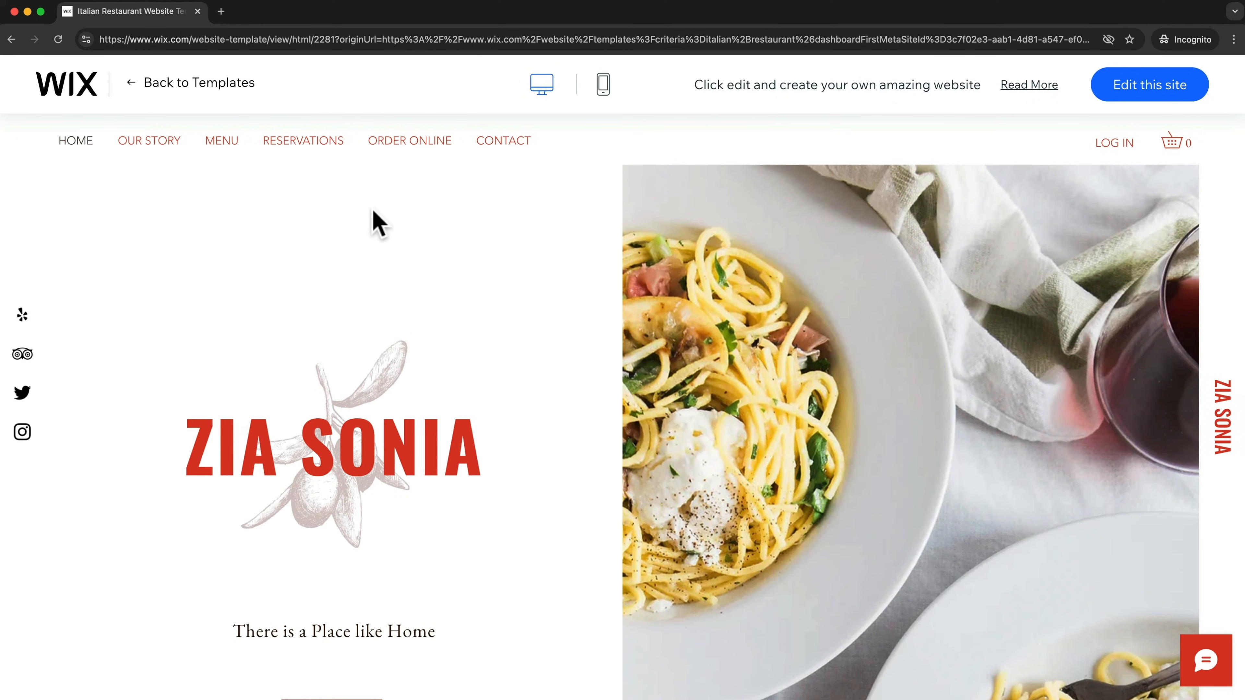
scroll(765, 450, "down", 15)
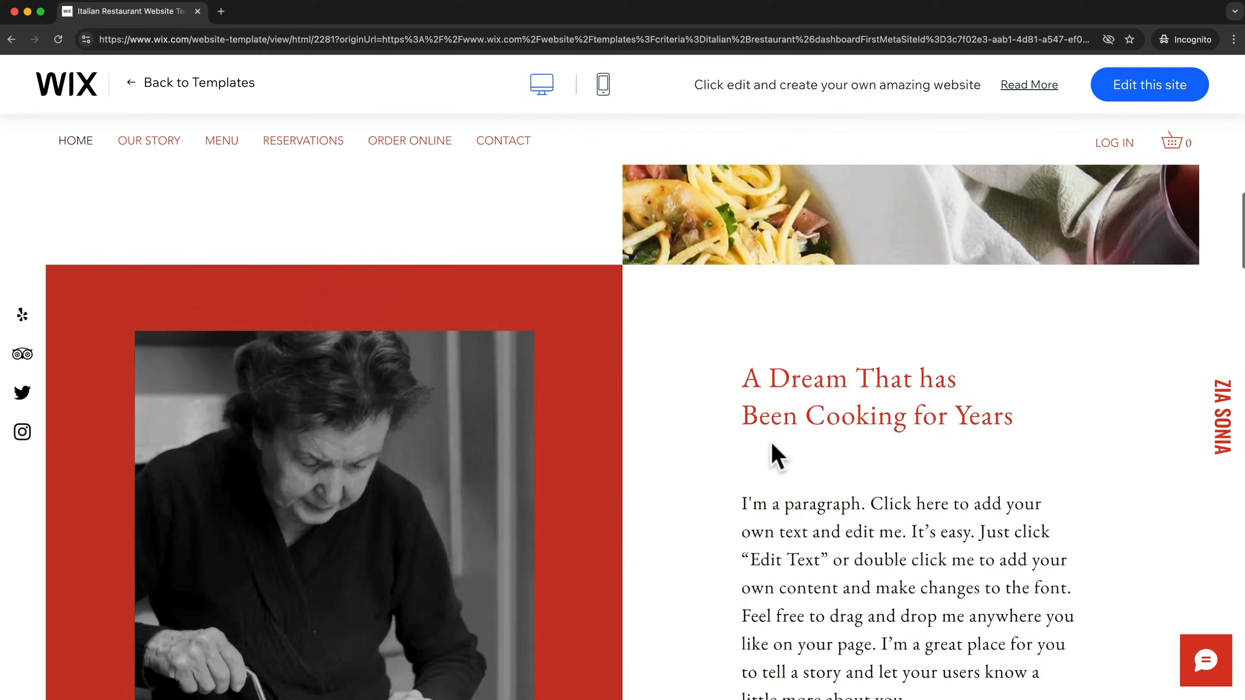
scroll(776, 456, "down", 20)
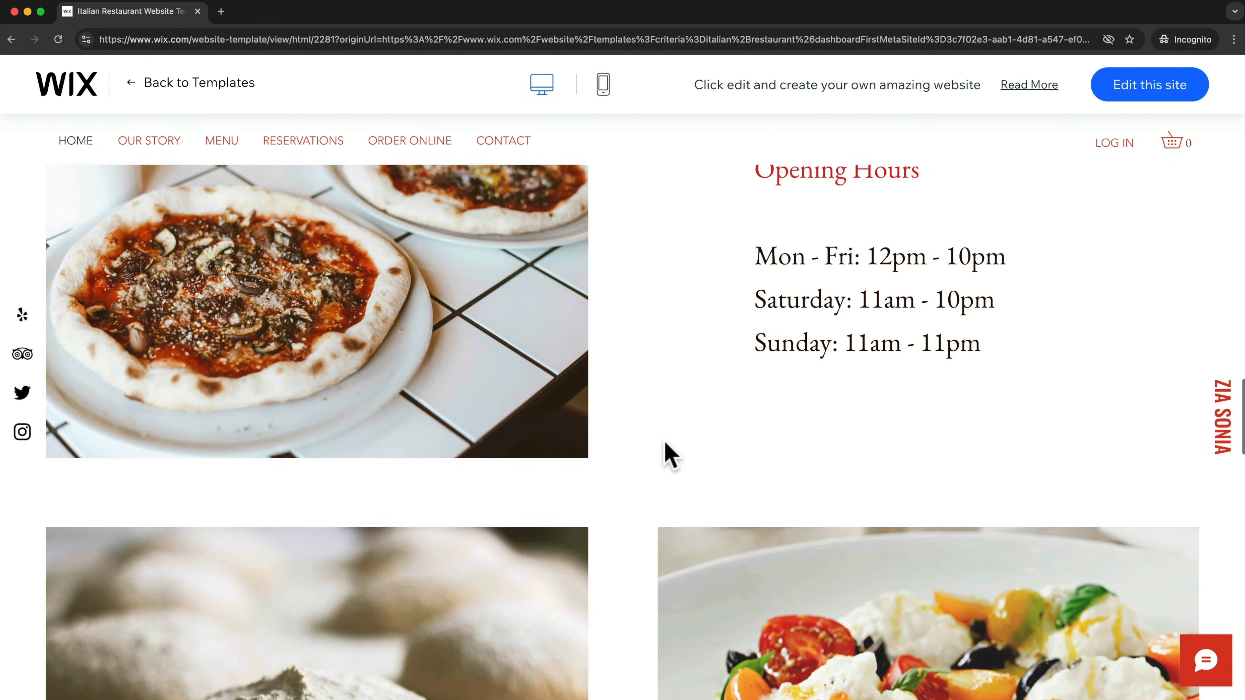
scroll(670, 455, "down", 3)
scroll(670, 455, "up", 10)
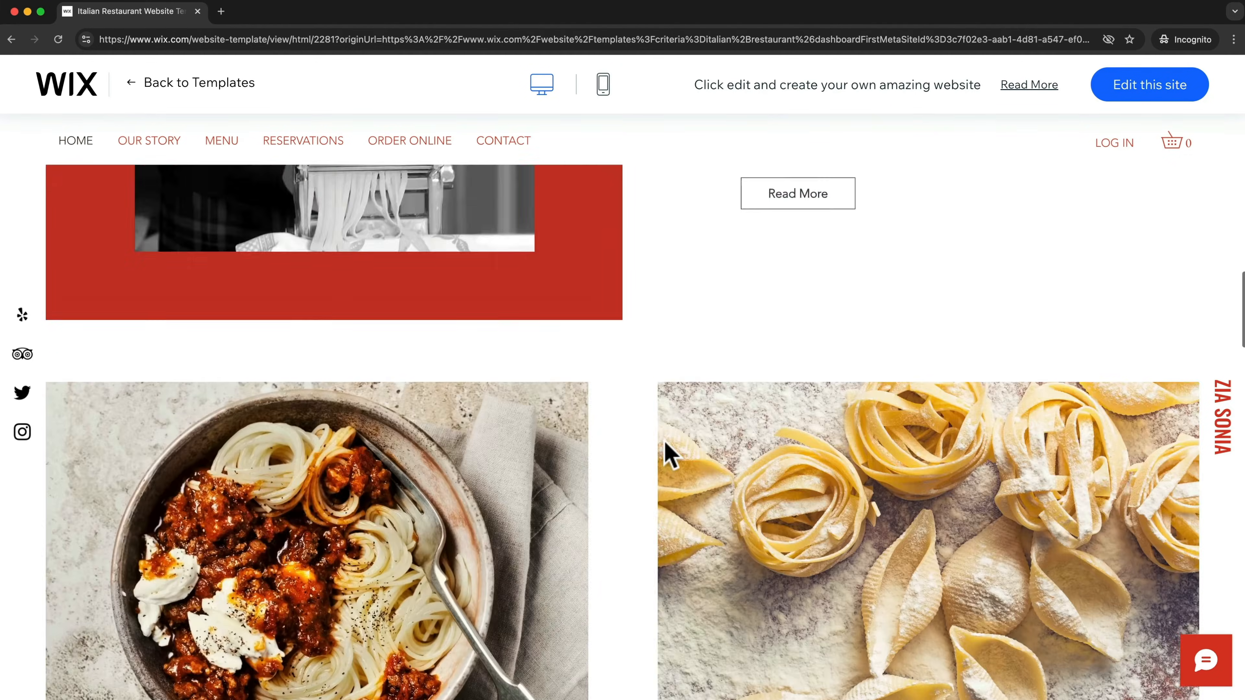
scroll(665, 444, "up", 10)
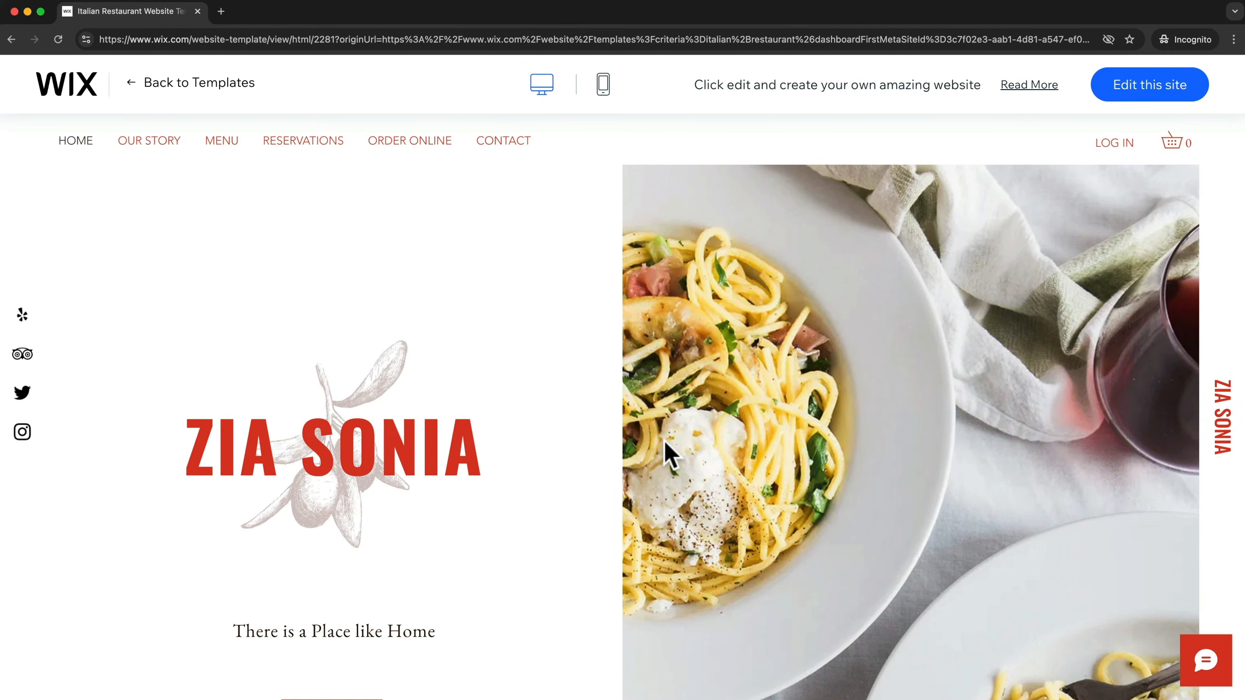
Step: Switch the Zia Sonia template preview to the mobile version and check its navigation menu and page content
left_click(603, 94)
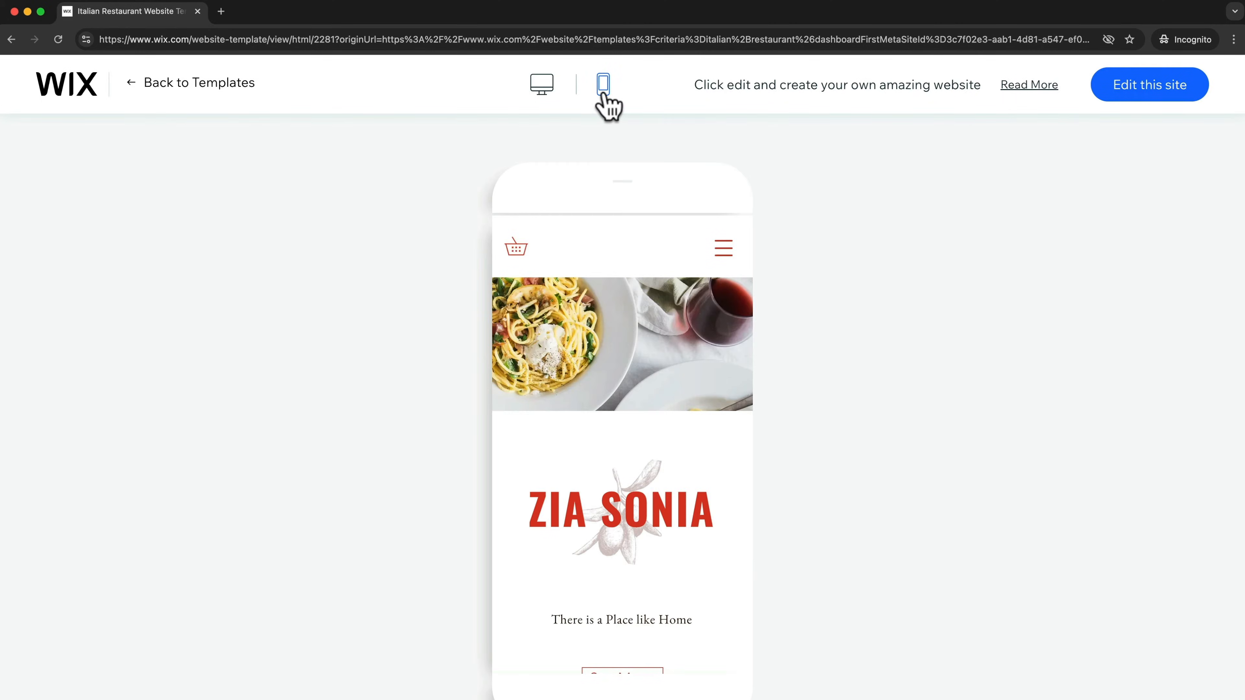
left_click(723, 265)
left_click(725, 260)
scroll(668, 424, "down", 2)
scroll(668, 424, "down", 15)
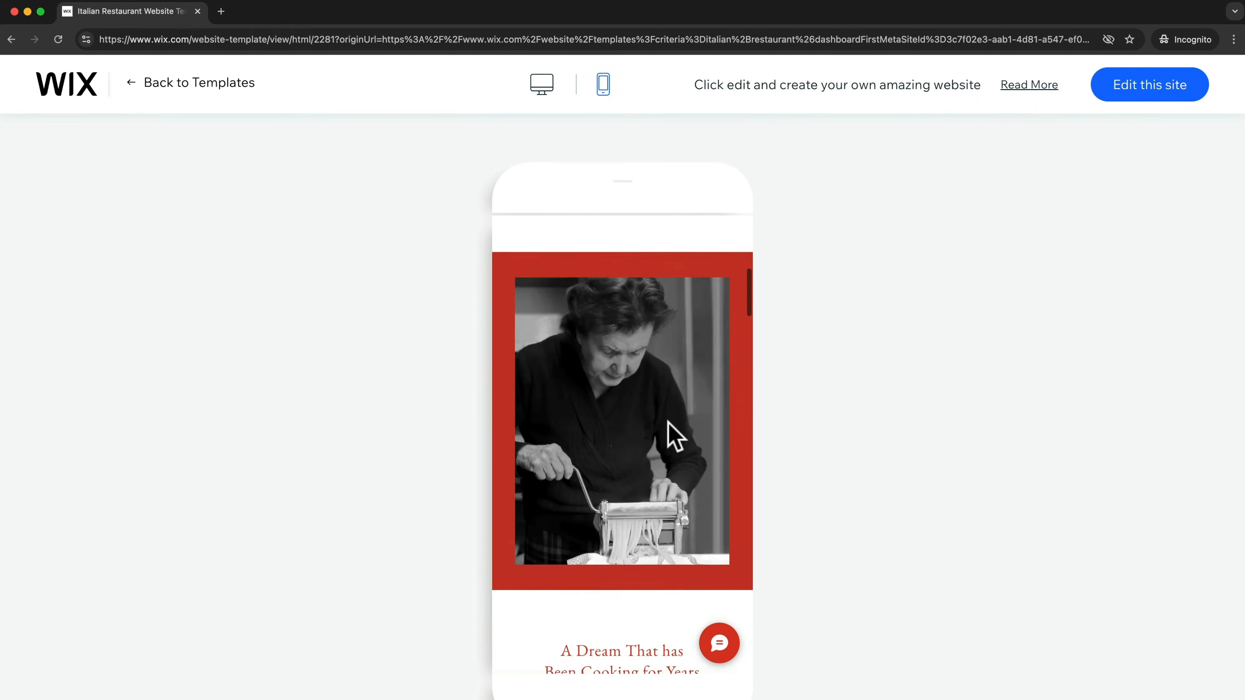
scroll(669, 427, "up", 17)
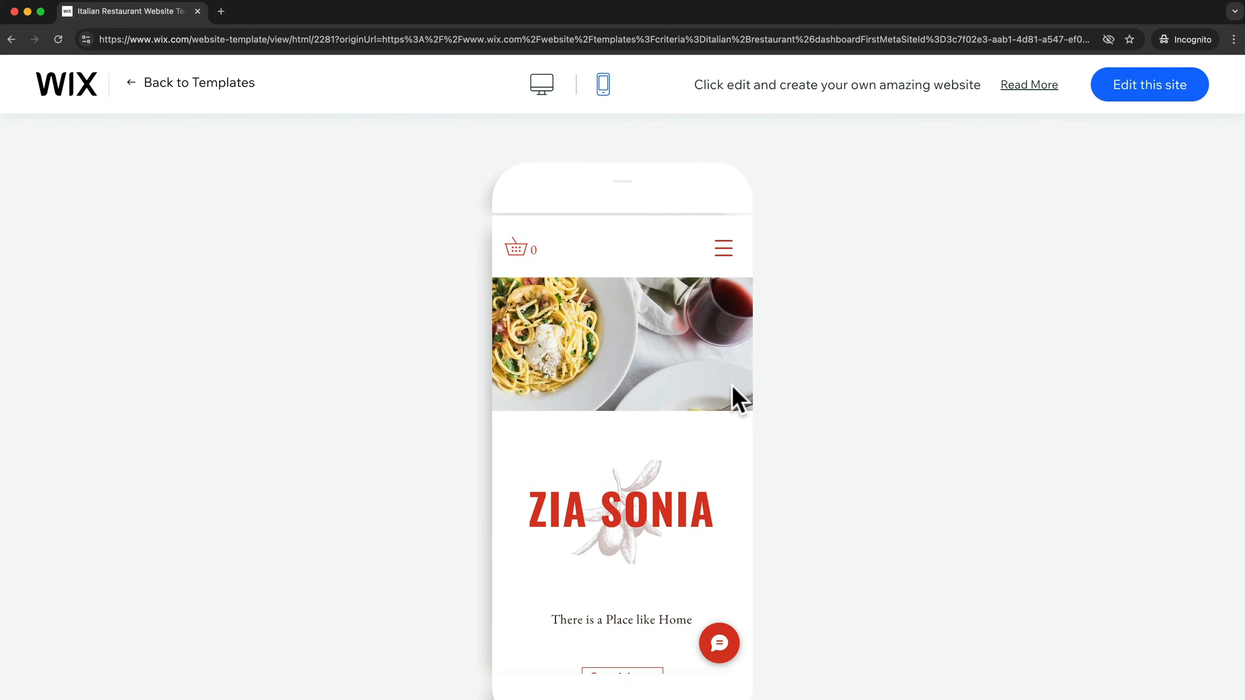
Step: Choose the Zia Sonia template for editing and zoom the editor out to 50% to review the home page layout
left_click(1157, 89)
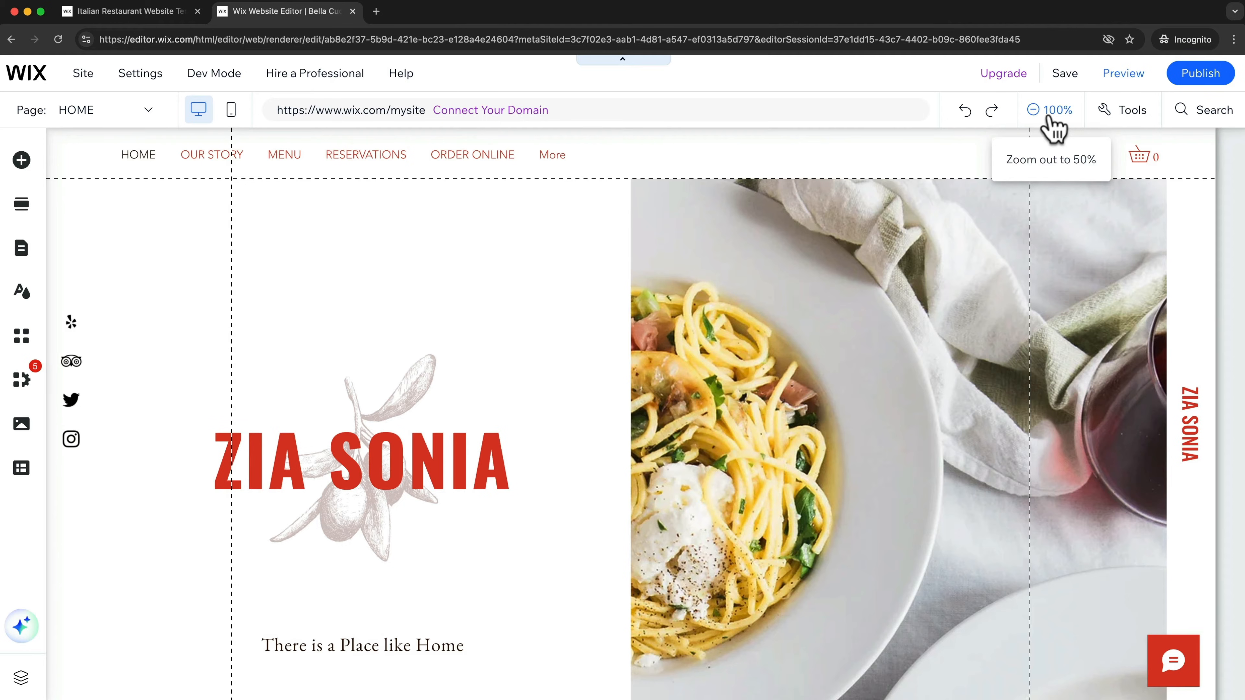
left_click(1049, 120)
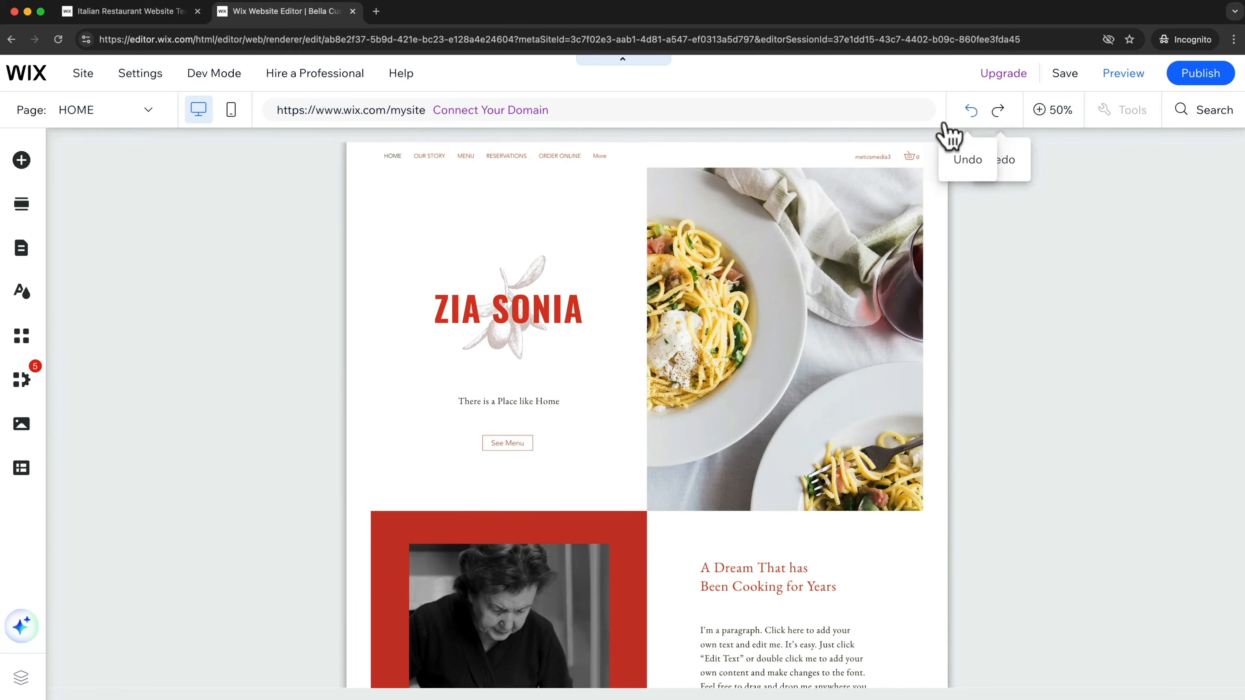
scroll(762, 269, "down", 10)
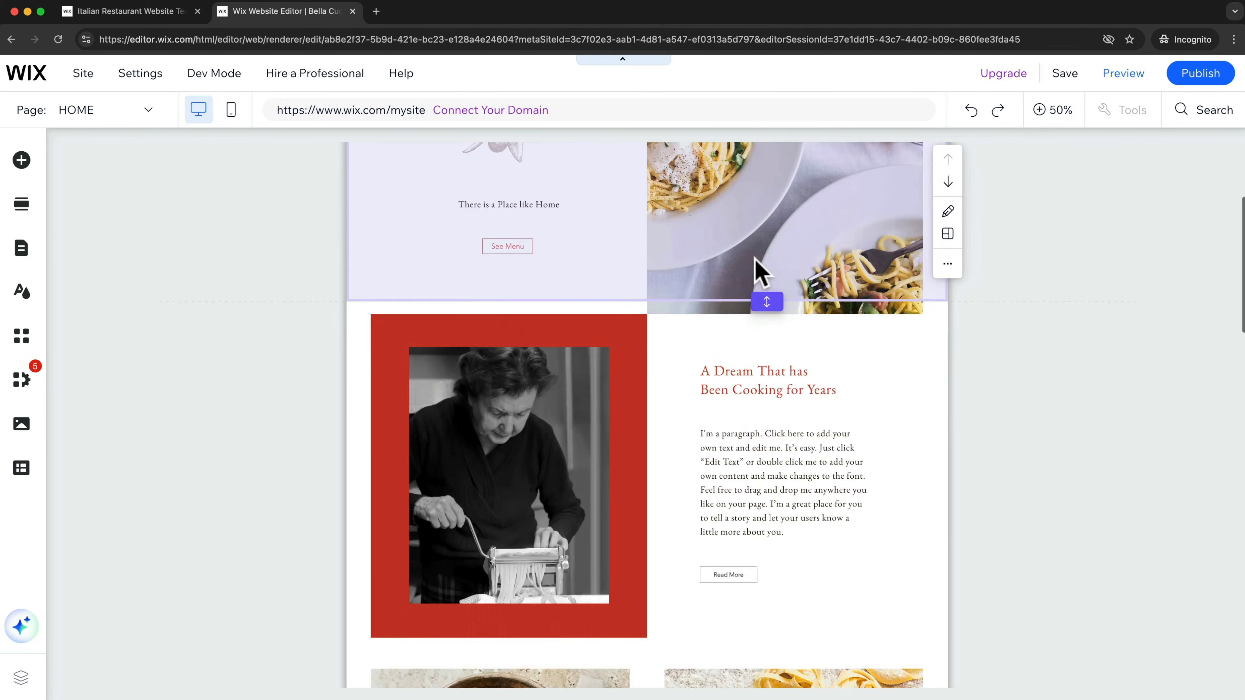
scroll(684, 290, "up", 10)
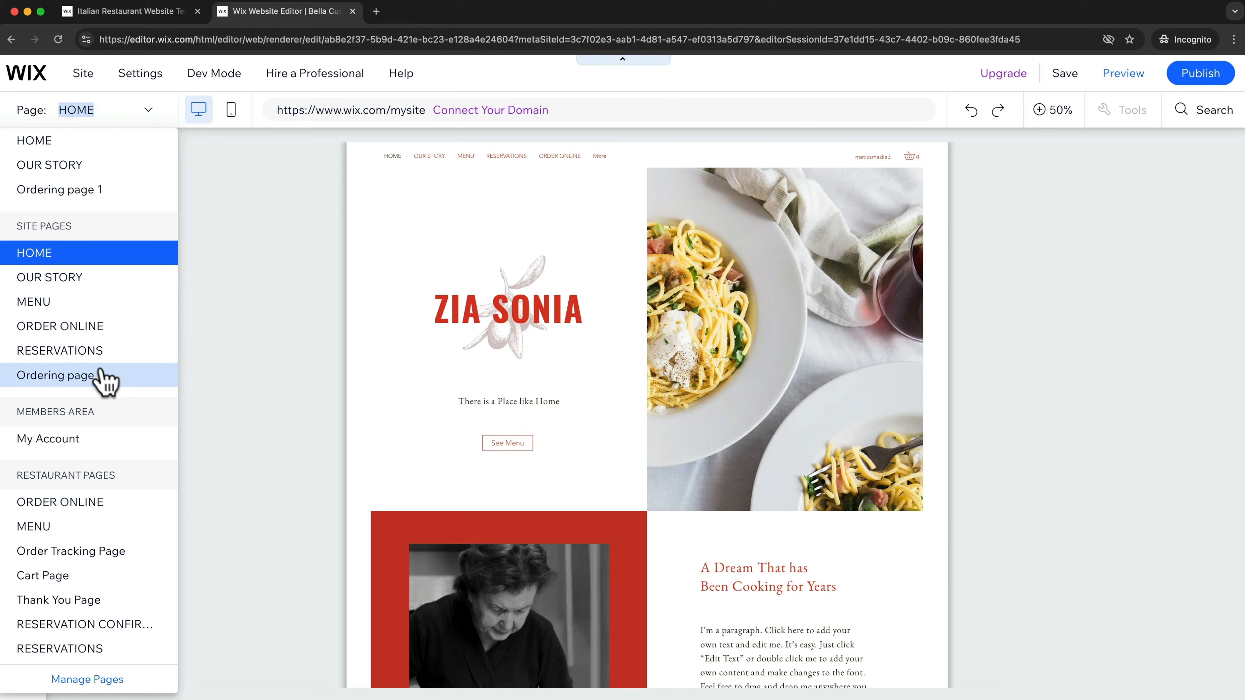
Step: Open the OUR STORY page, check its mobile layout, and return to the desktop layout
left_click(81, 282)
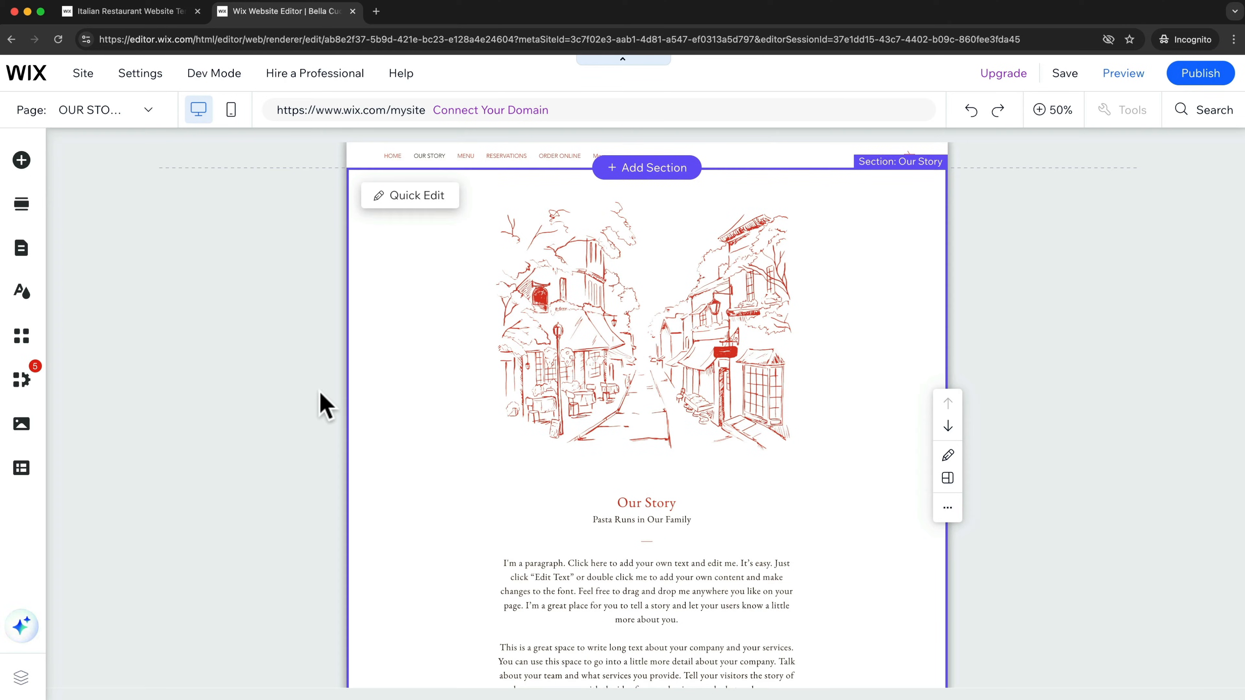
left_click(231, 111)
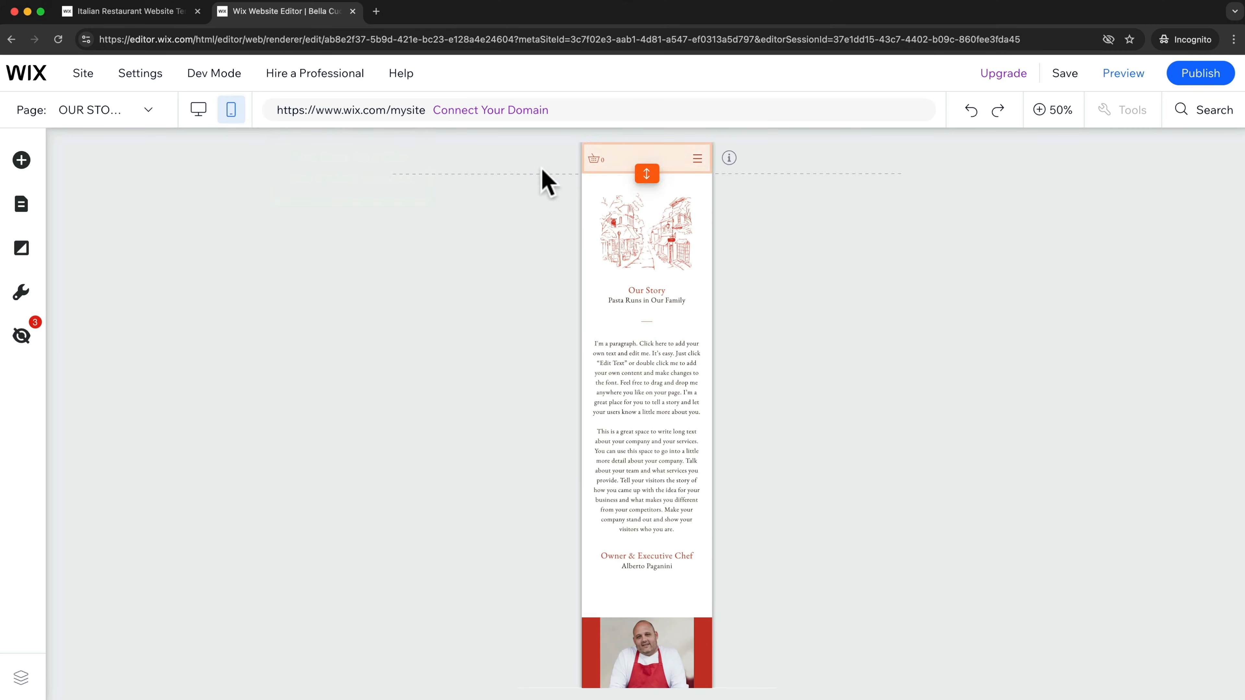
left_click(644, 287)
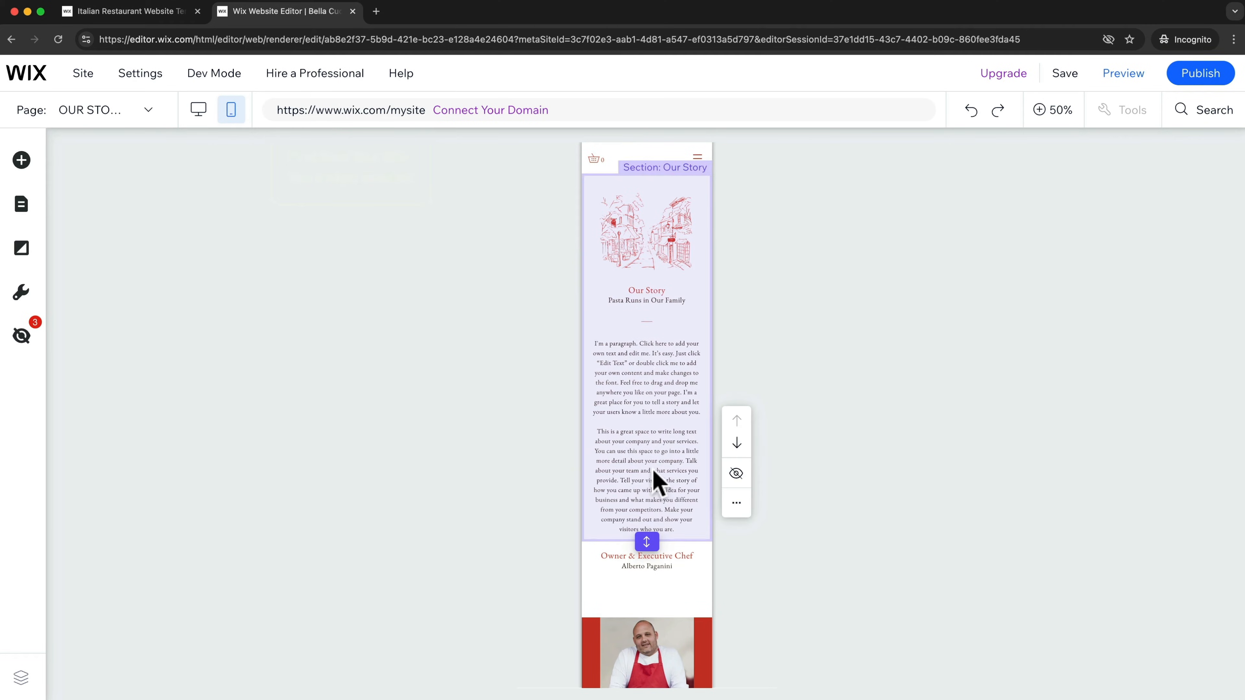
left_click(617, 421)
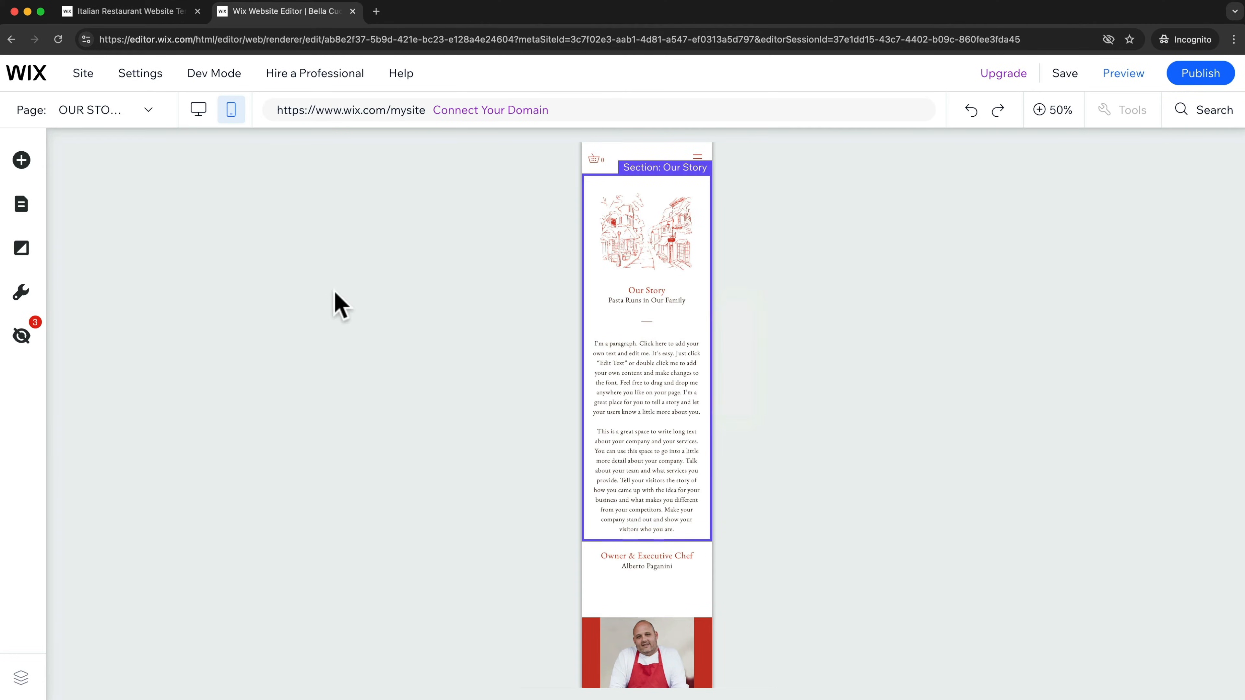
left_click(200, 117)
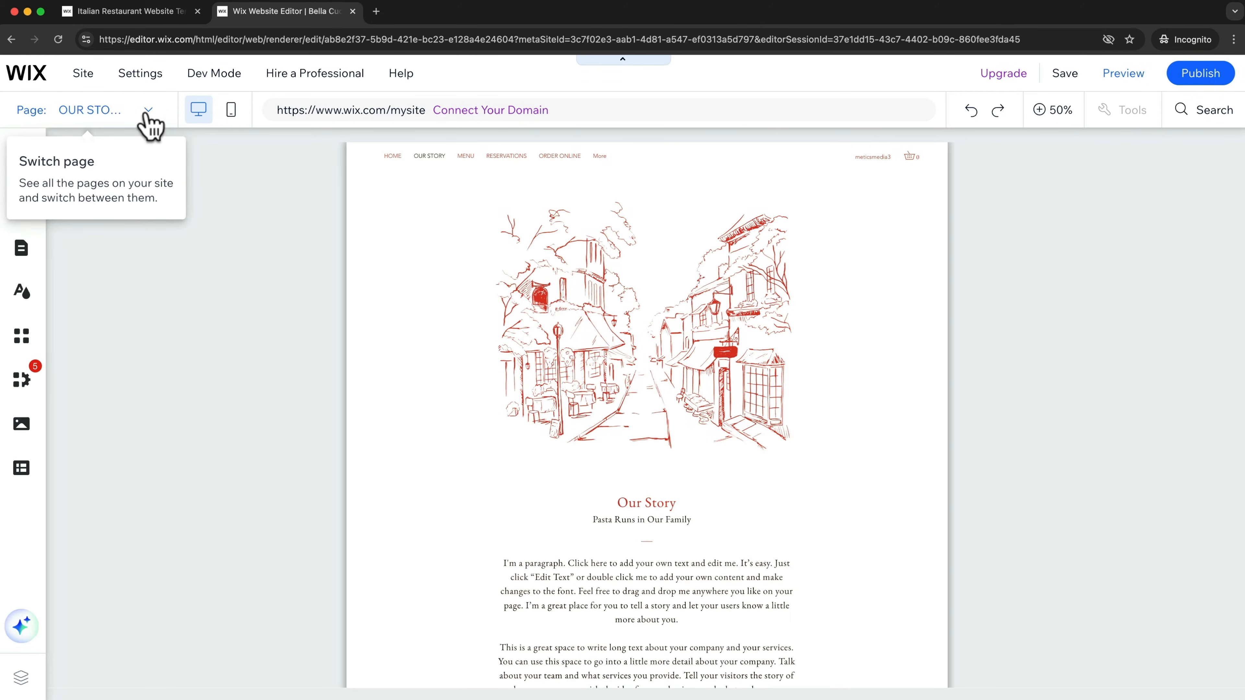
Step: Switch to the HOME page and examine its sections from Welcome through the gallery and Book a Table to Contact
left_click(148, 110)
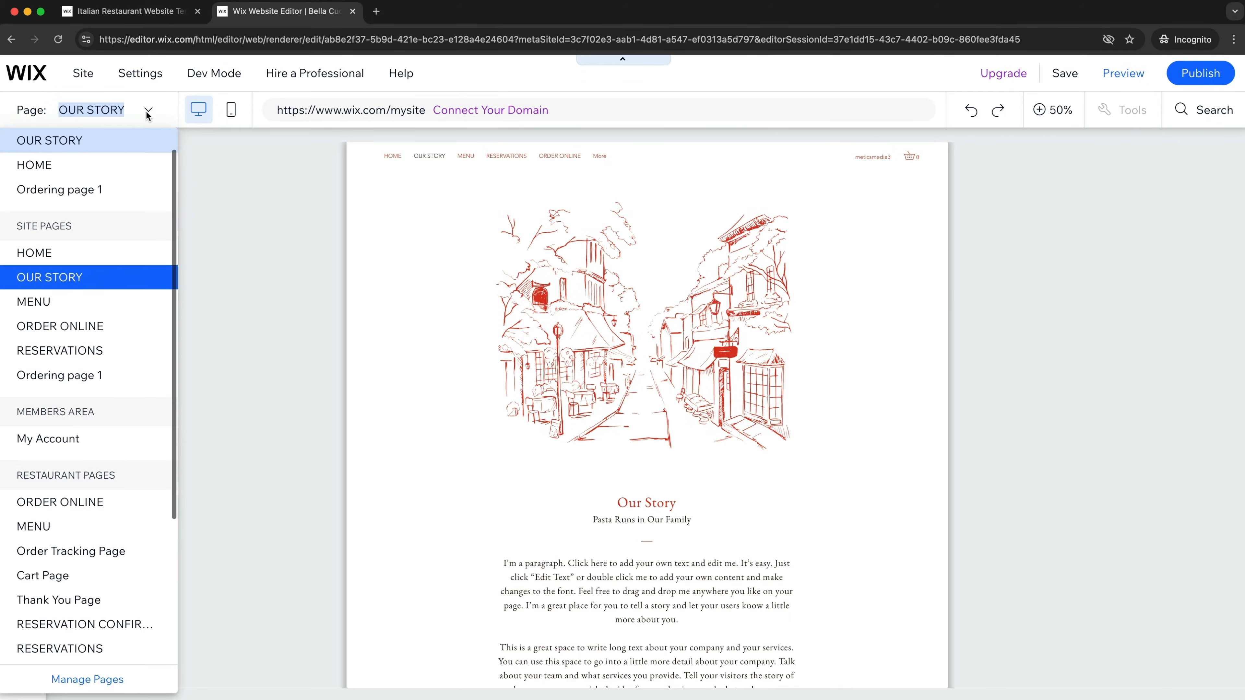
left_click(83, 256)
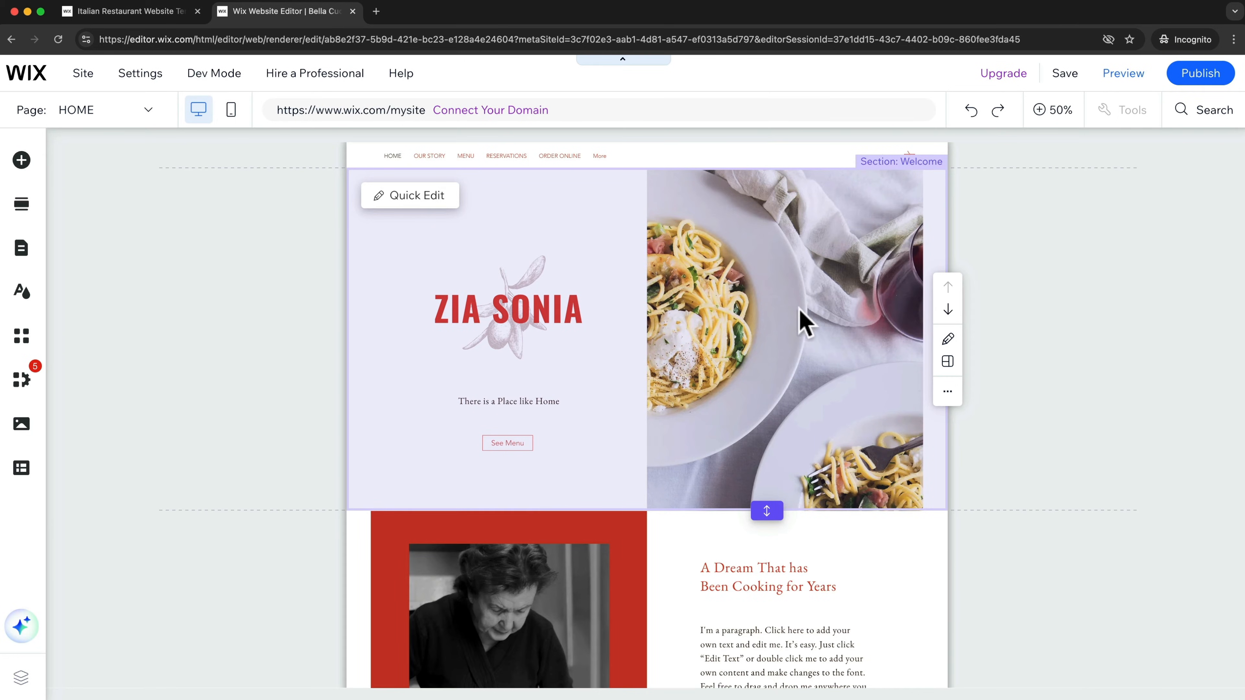
scroll(592, 334, "down", 3)
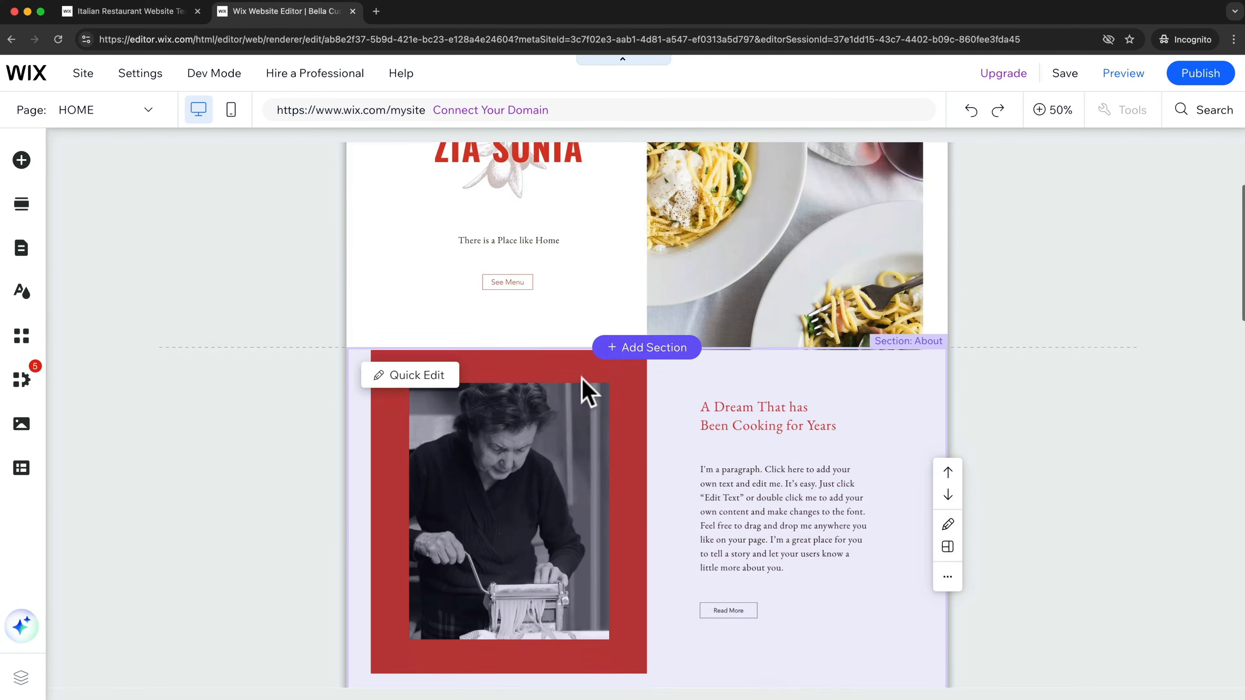
scroll(583, 379, "down", 3)
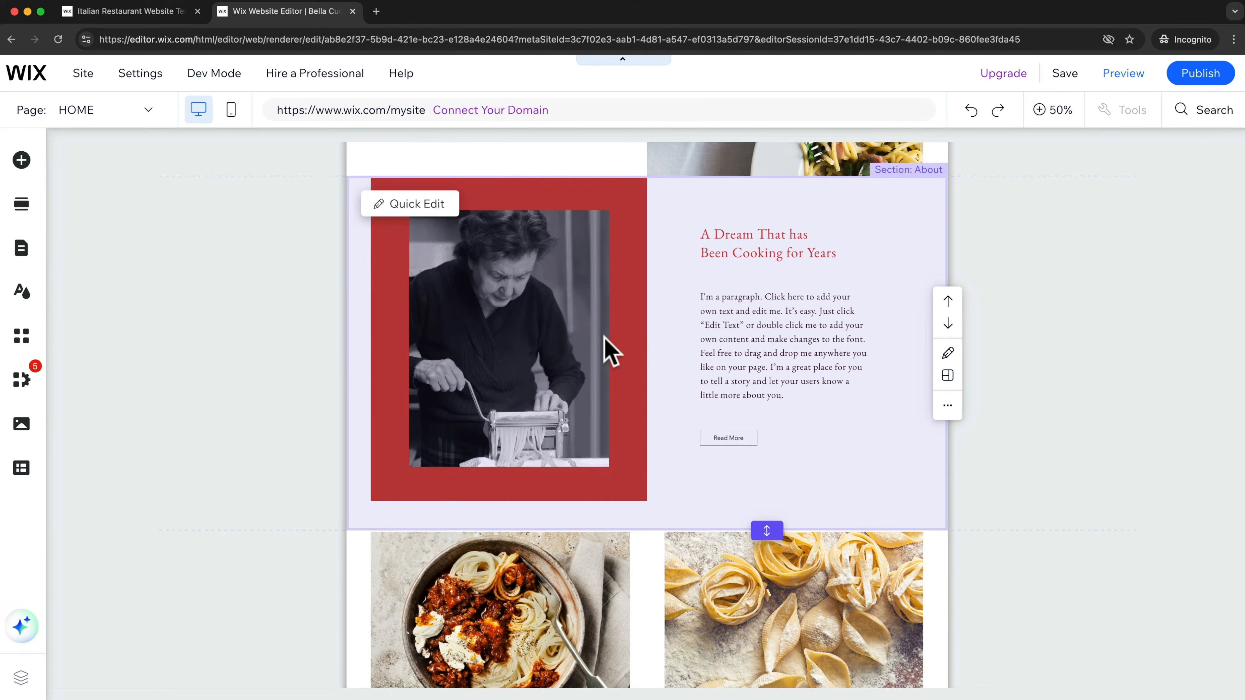
scroll(603, 336, "down", 10)
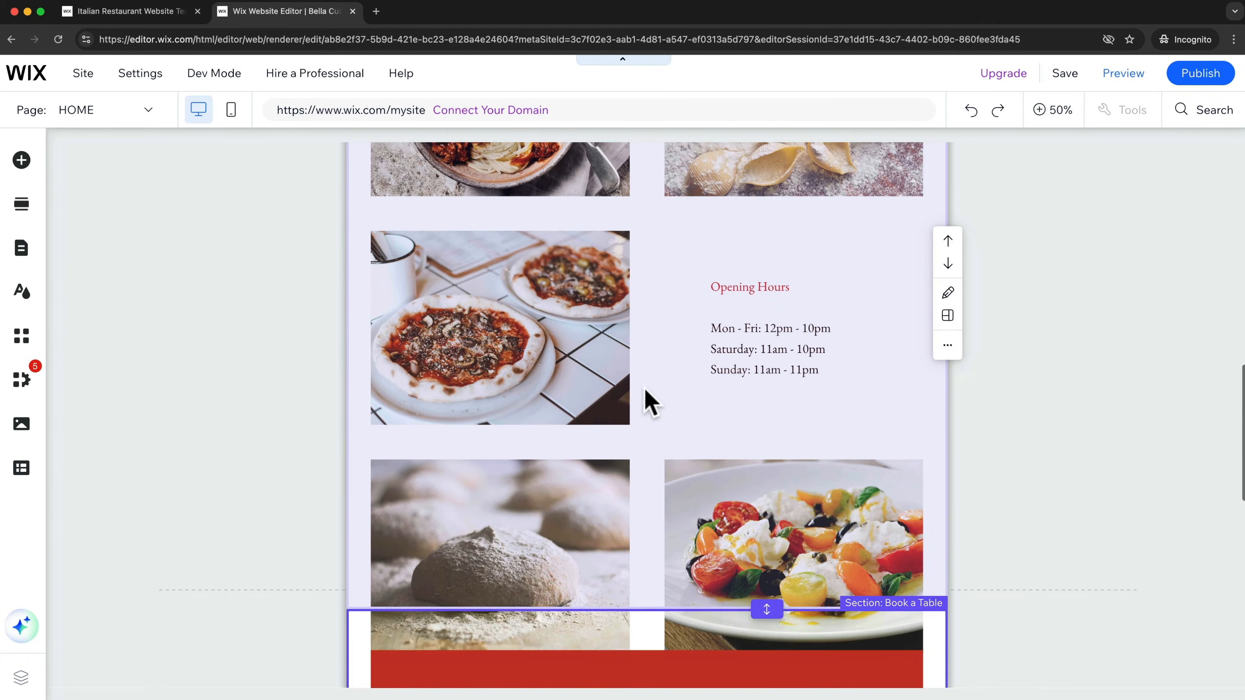
scroll(651, 401, "down", 5)
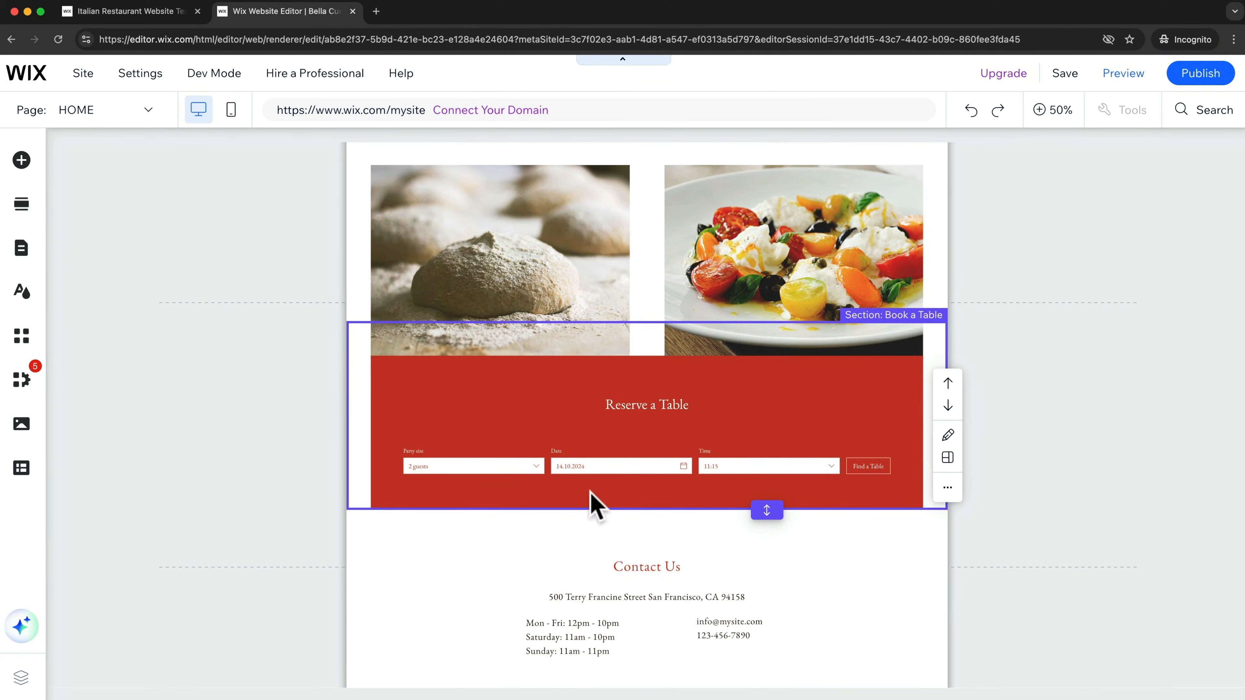
scroll(567, 419, "down", 5)
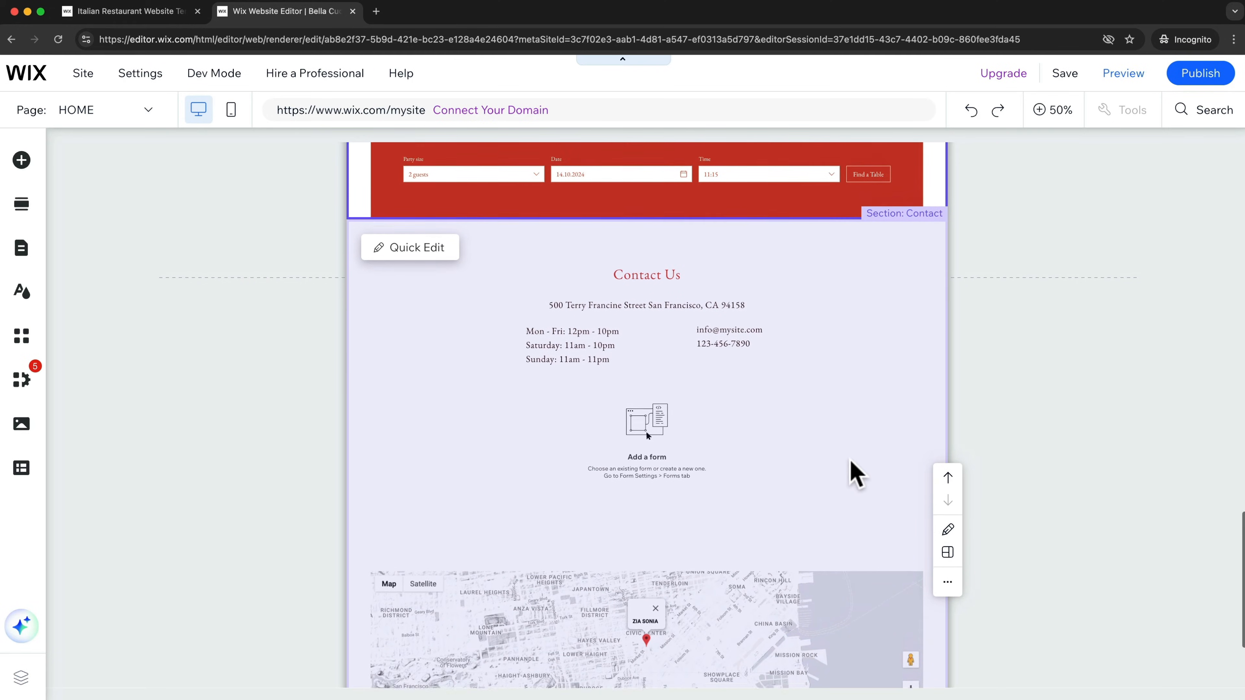
scroll(853, 461, "up", 4)
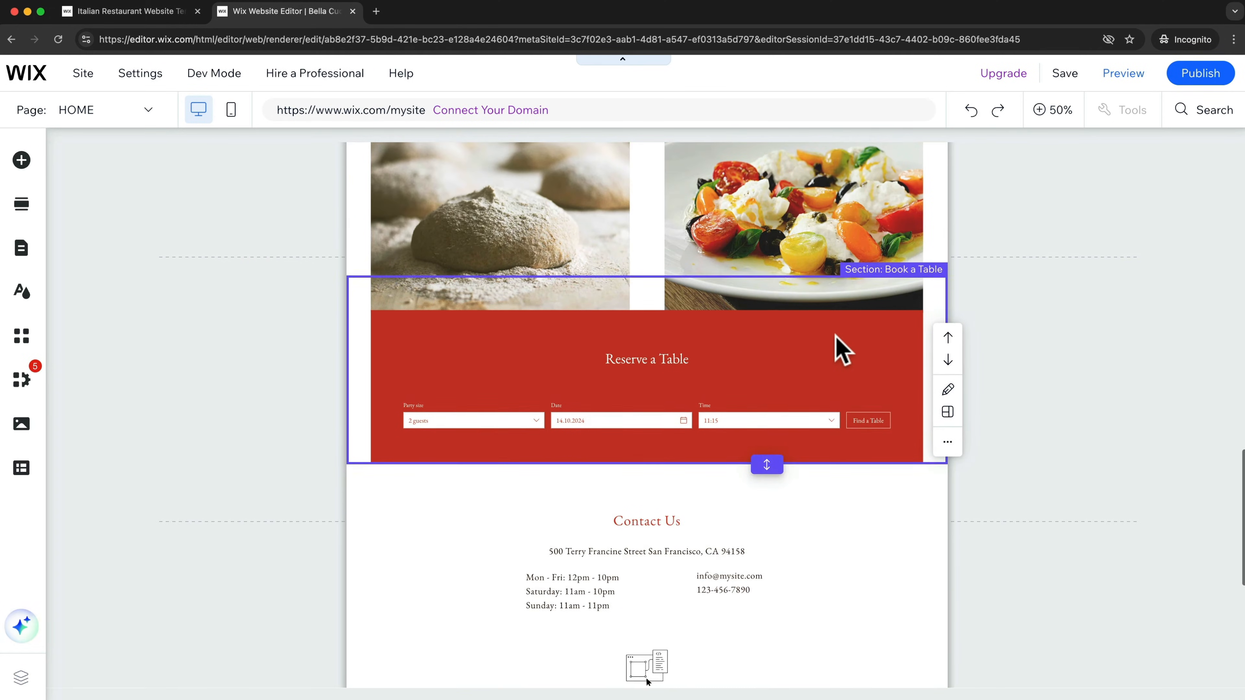
Step: Move the Book a Table section below the Contact section on the home page
scroll(836, 336, "up", 1)
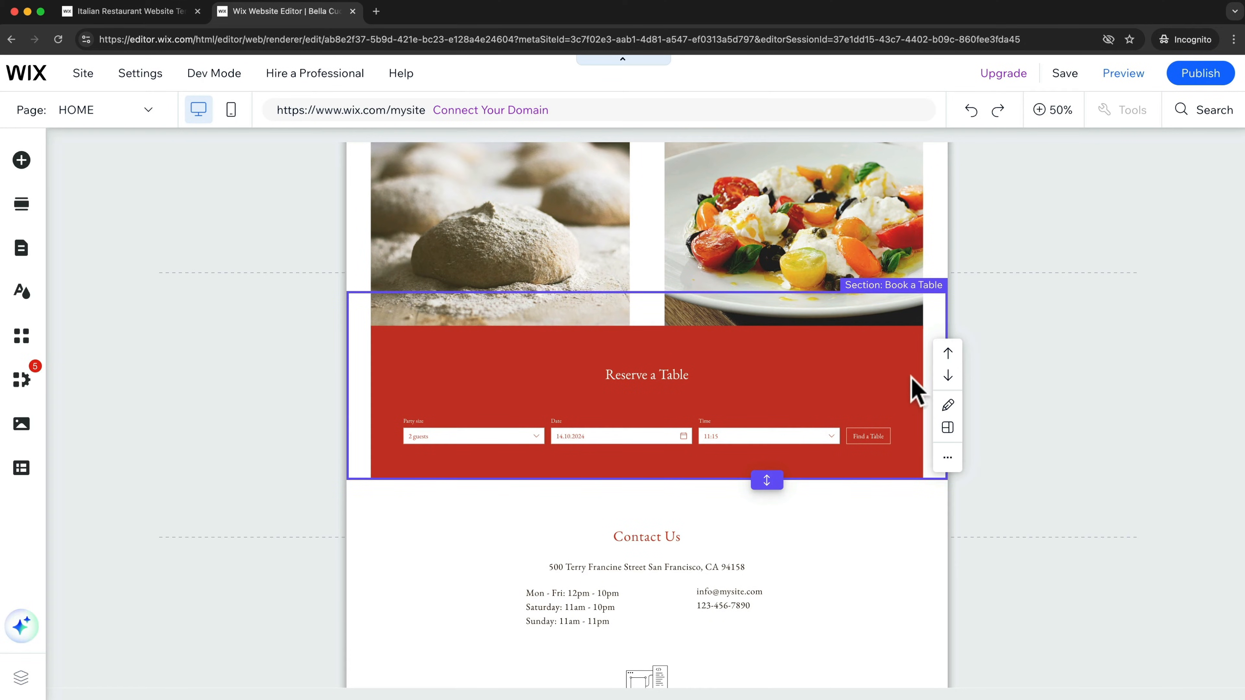
left_click(948, 375)
scroll(755, 344, "up", 3)
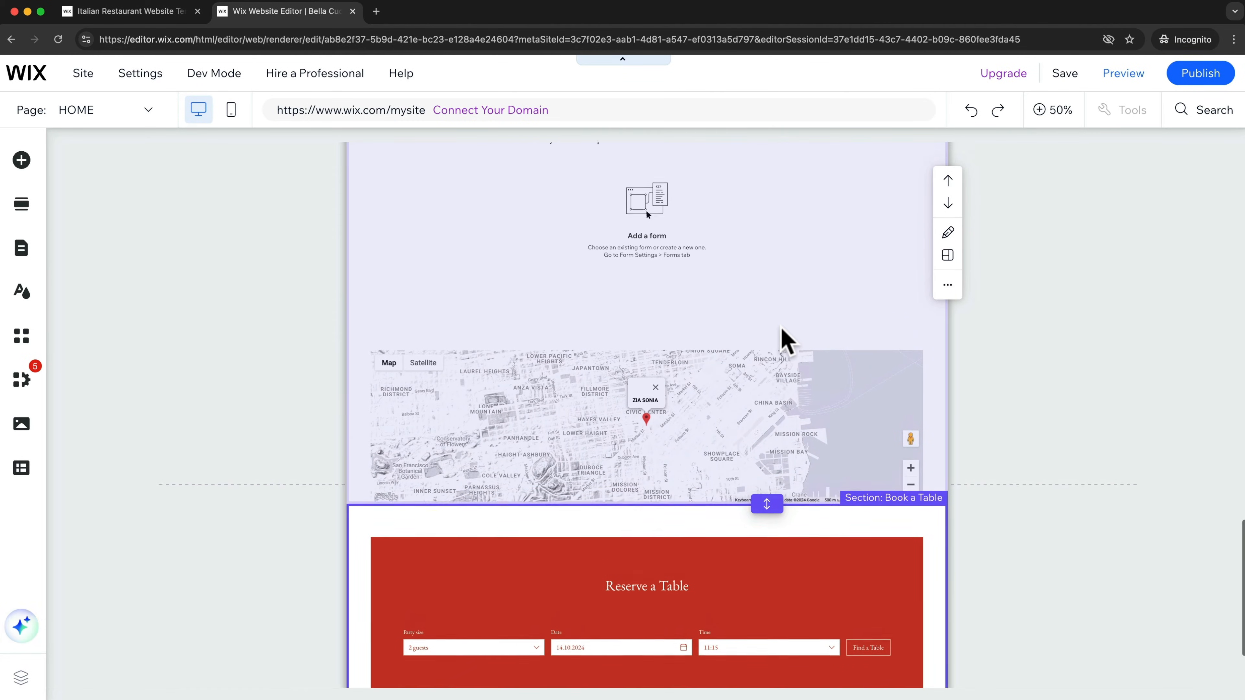
scroll(782, 328, "up", 1)
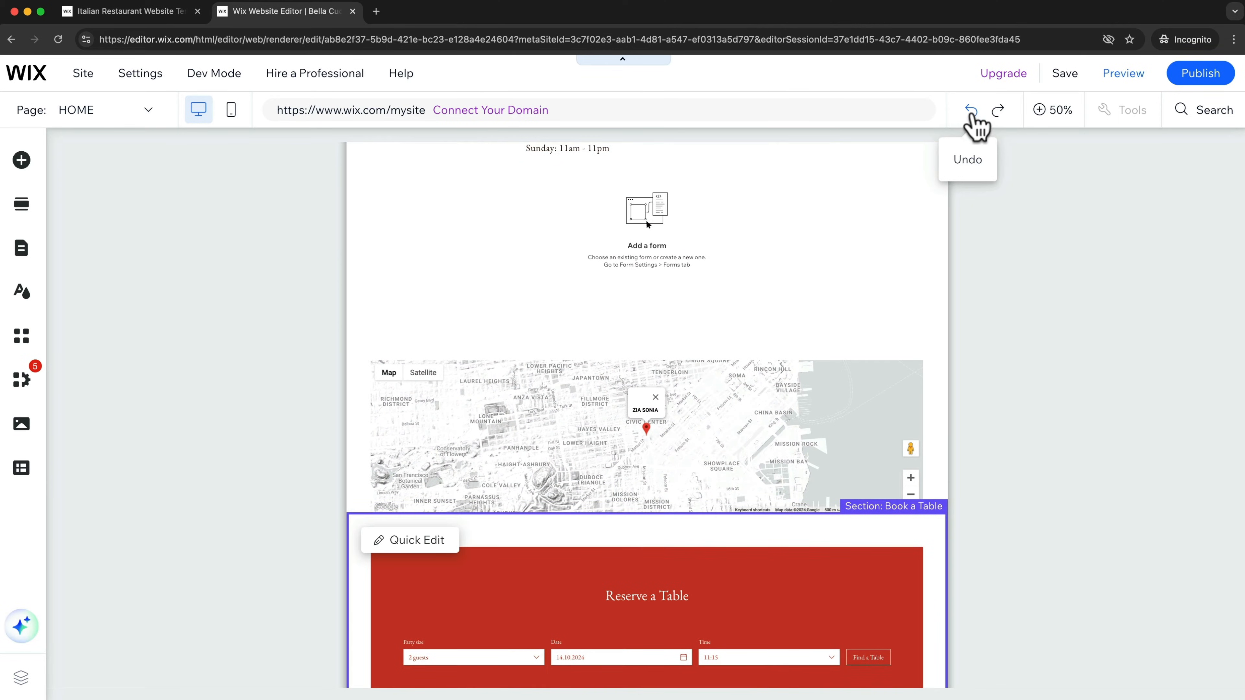
Step: Undo the last move of the Book a Table section
left_click(971, 113)
scroll(833, 432, "up", 3)
scroll(838, 398, "up", 1)
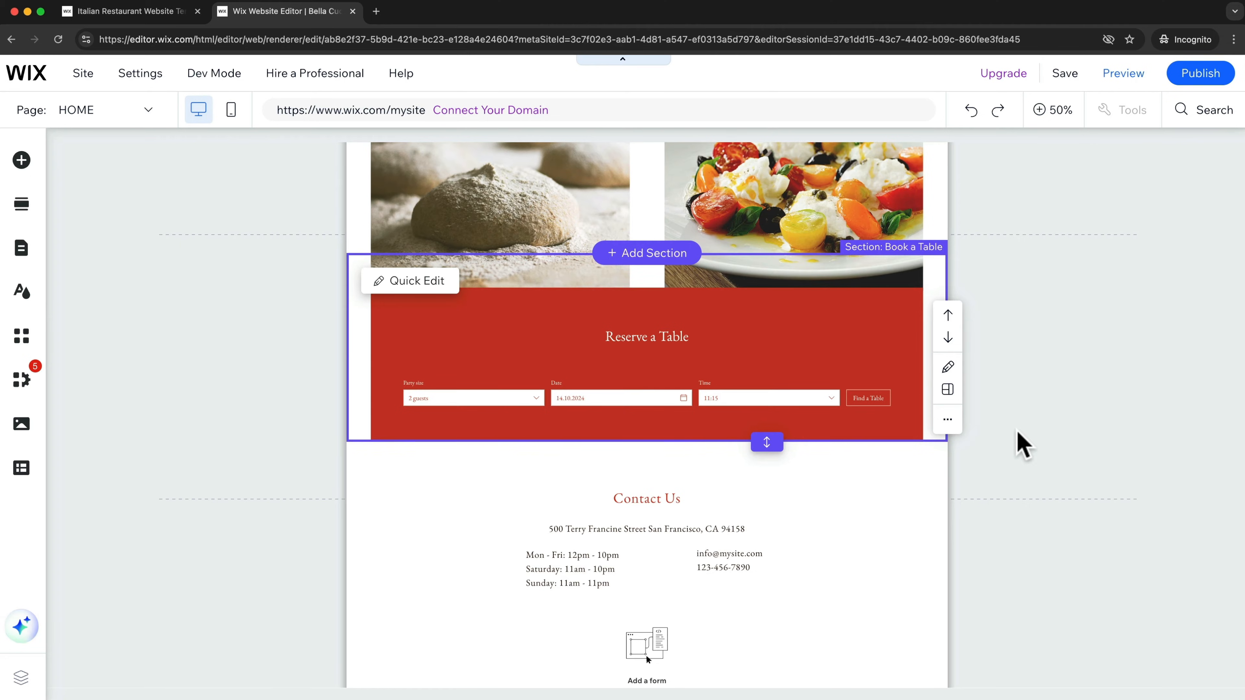
Step: Return the editor to 100% zoom and replace the ZIA SONIA heading in the Welcome section with "Bella Cucina"
scroll(1020, 444, "up", 10)
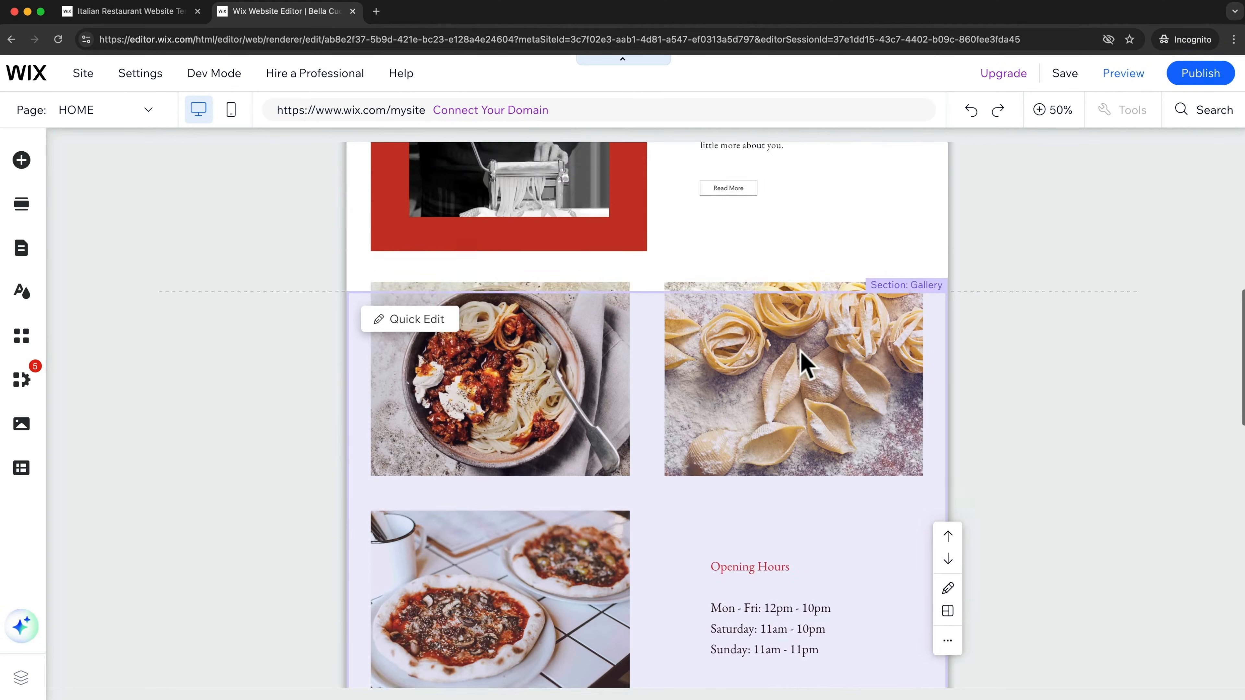
scroll(807, 366, "up", 10)
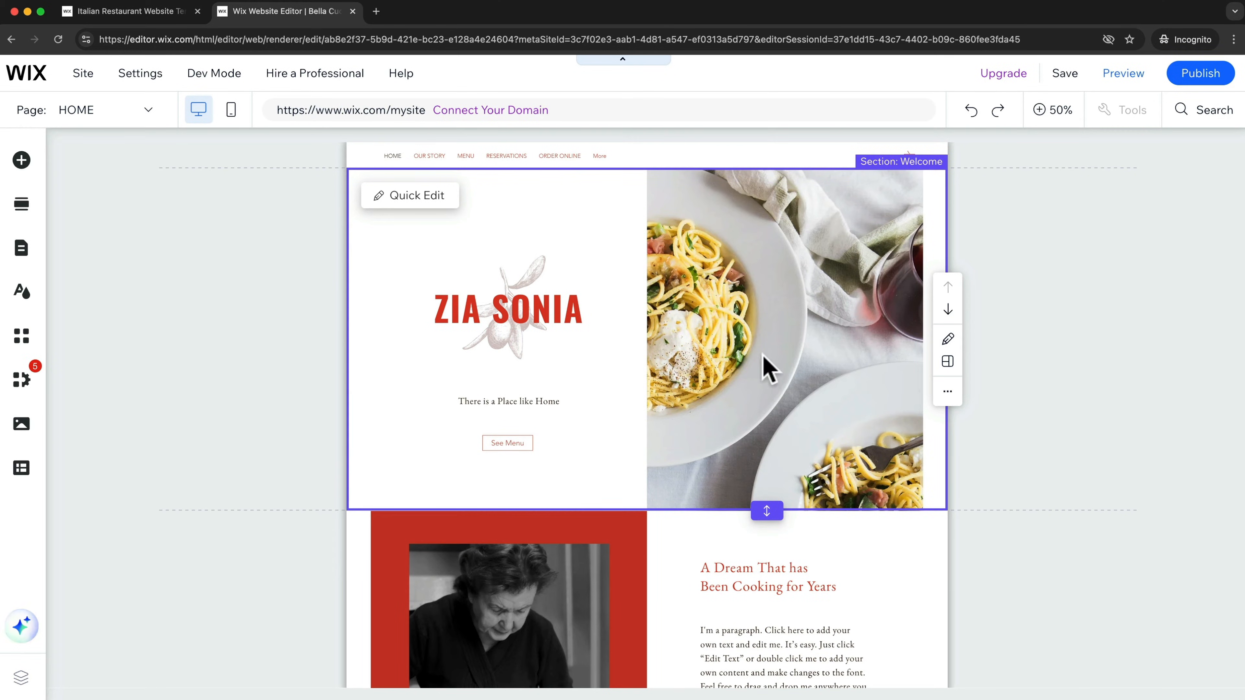
left_click(1059, 120)
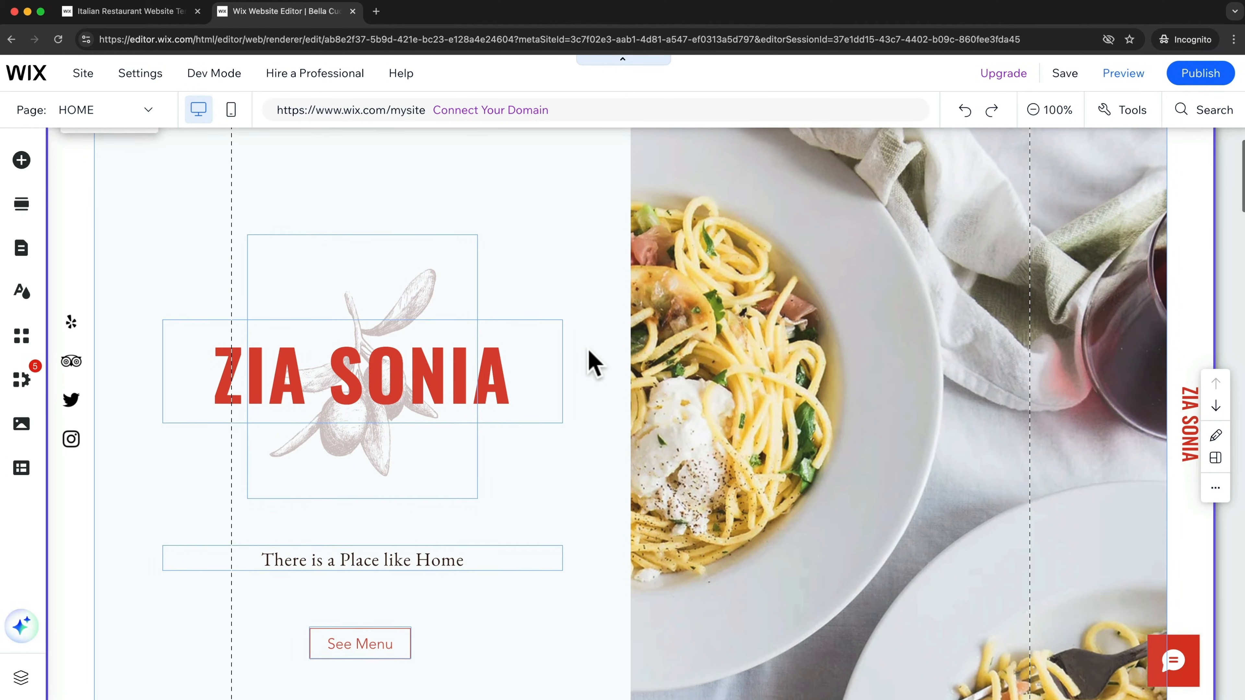
scroll(589, 362, "down", 2)
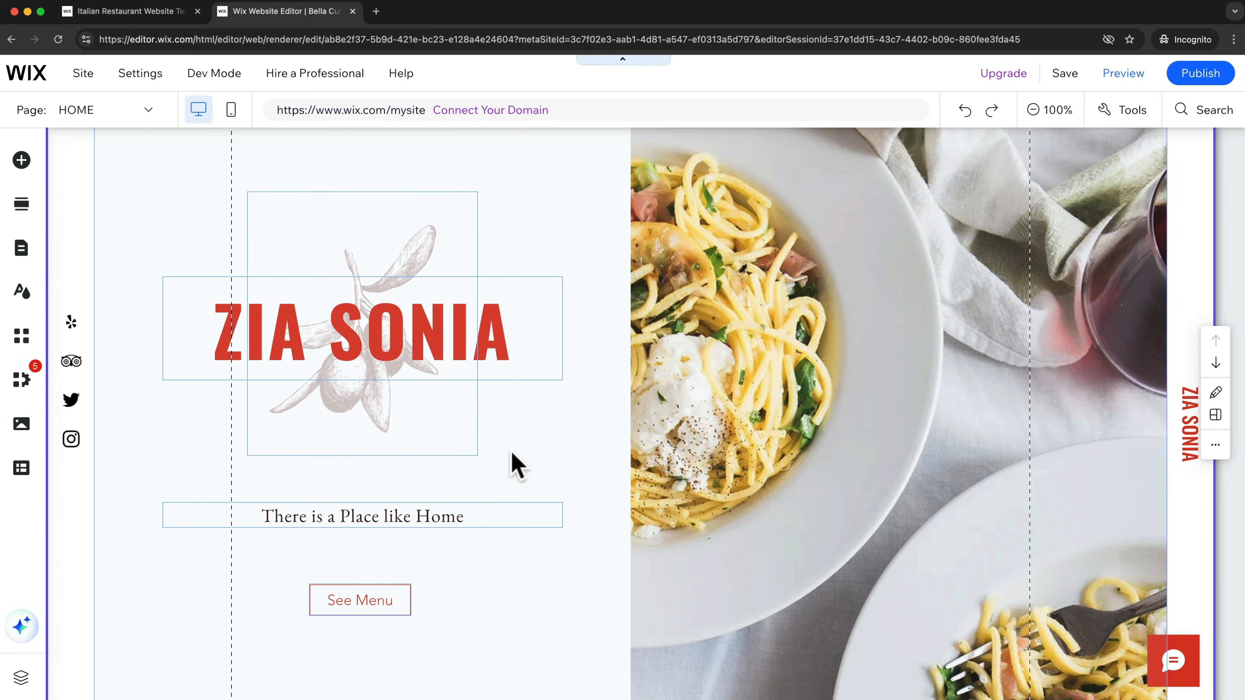
scroll(588, 535, "up", 3)
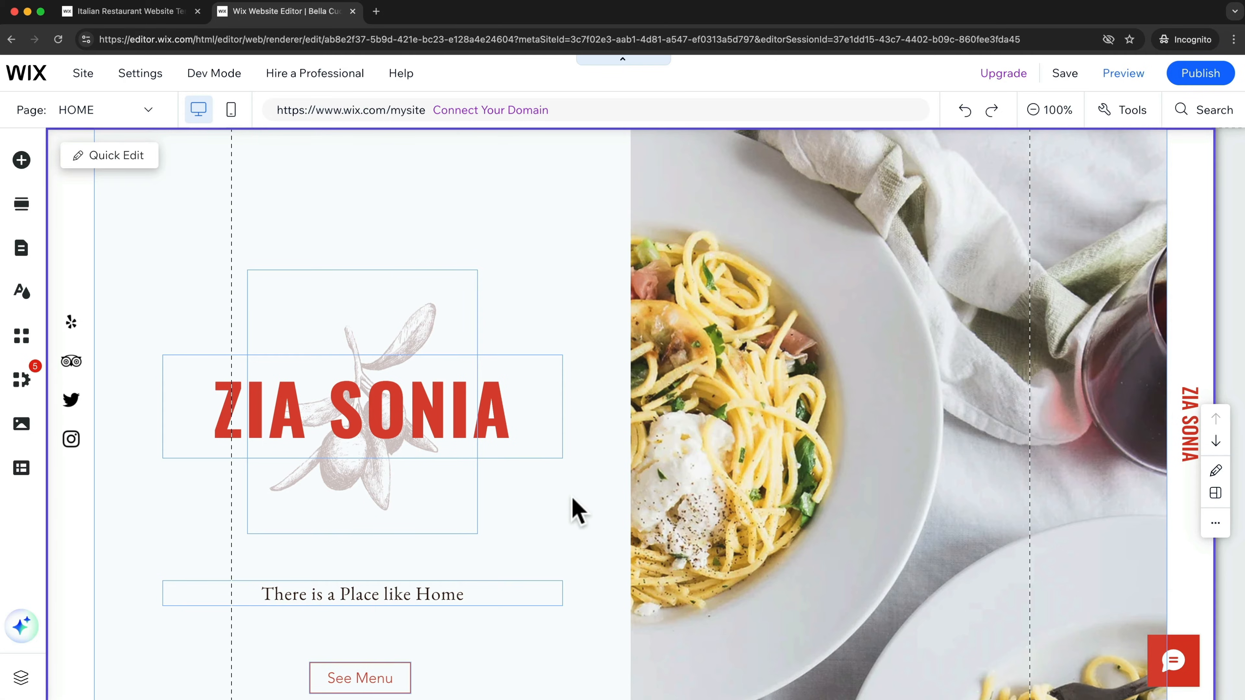
left_click(501, 417)
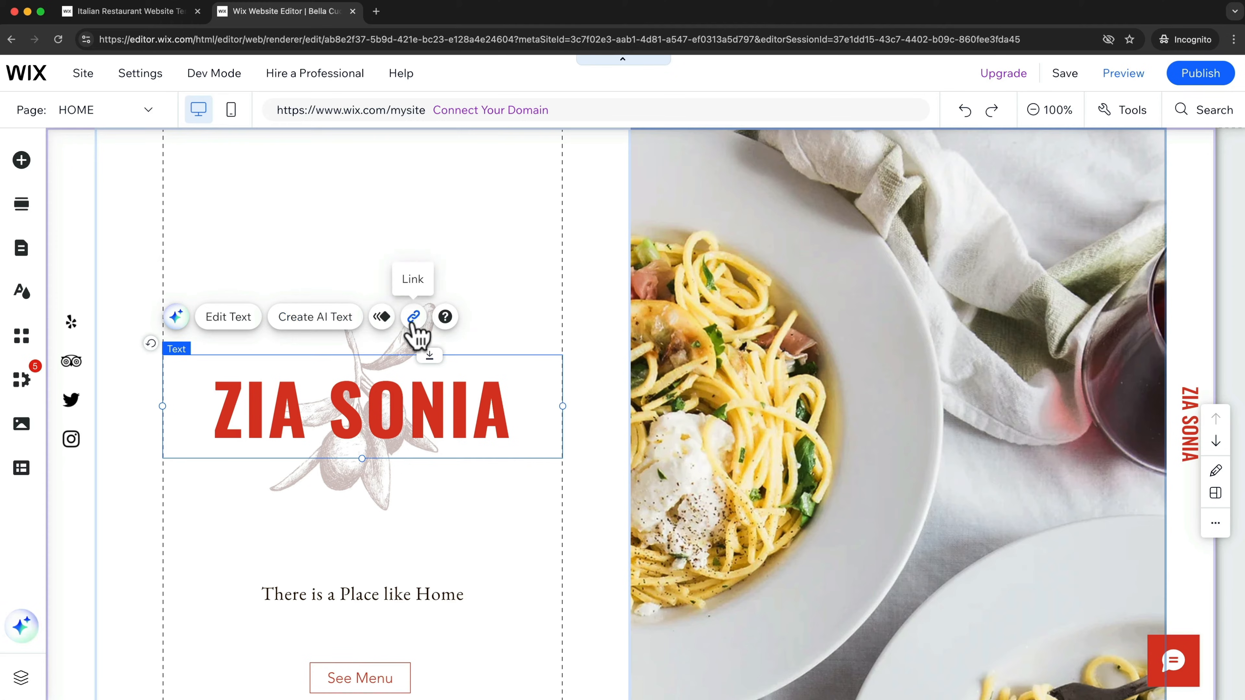
left_click(229, 320)
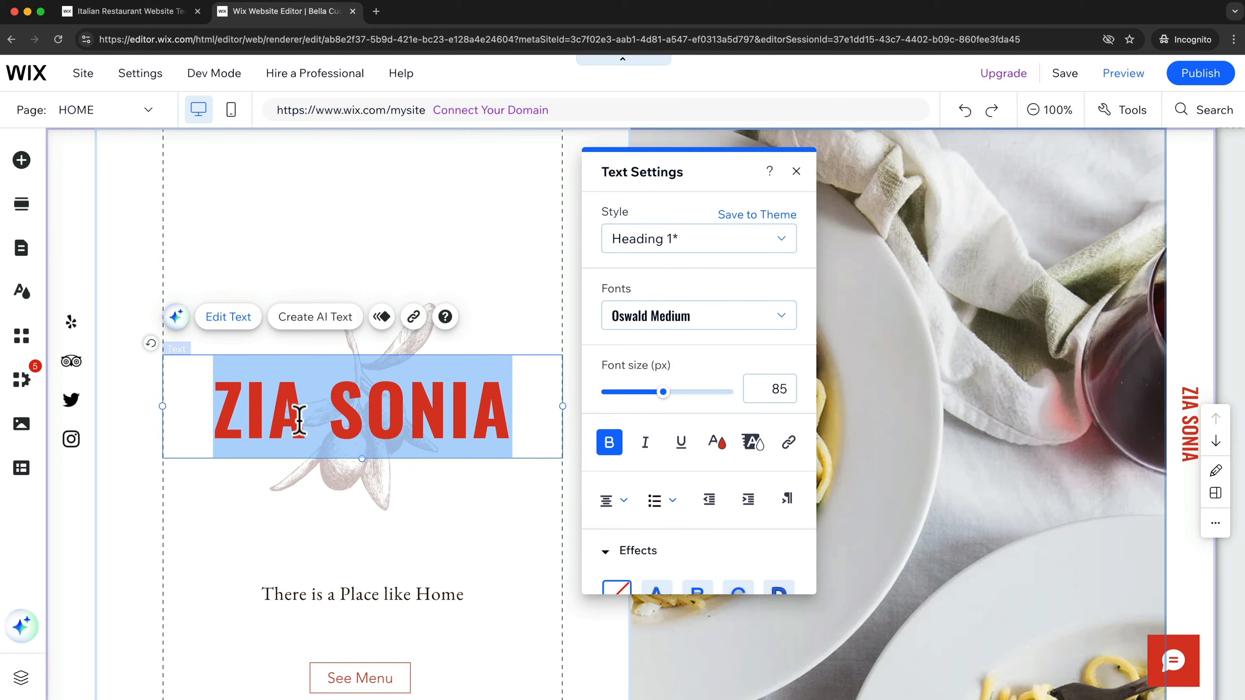
type("Bella Cucina")
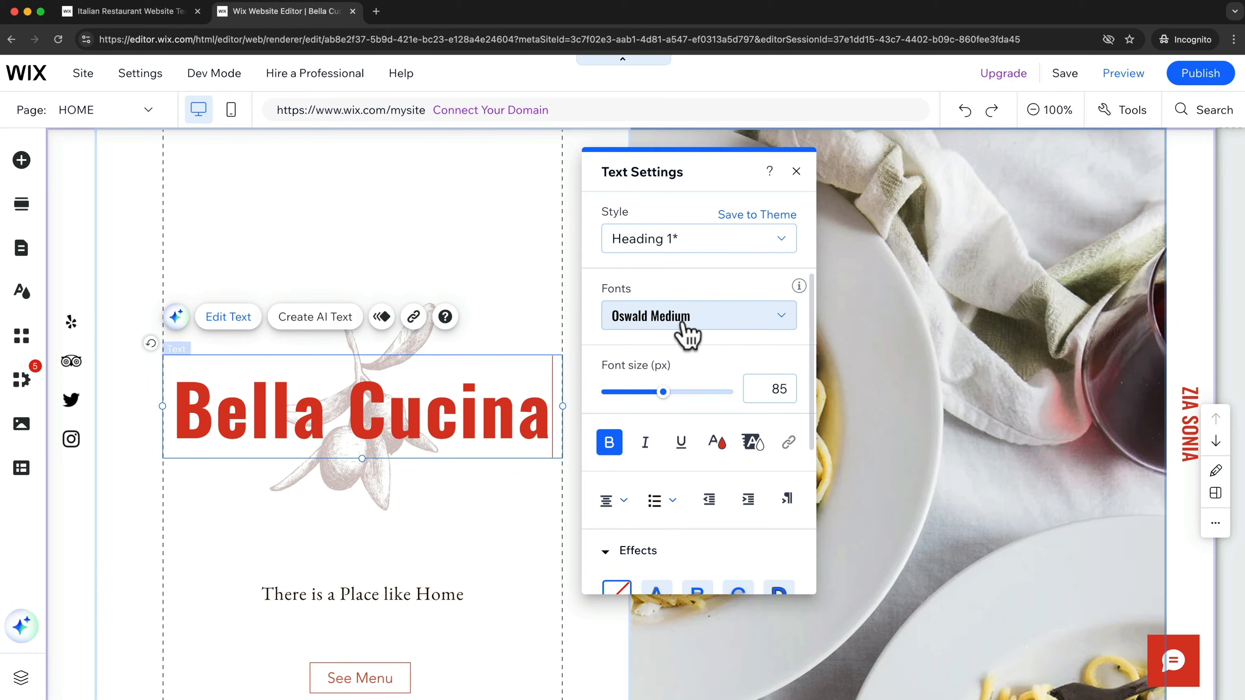
Step: Reduce the Bella Cucina heading's font size to 79 px, leave it non-italic, and finish editing the text
left_click_drag(548, 412, 192, 414)
left_click_drag(647, 392, 659, 392)
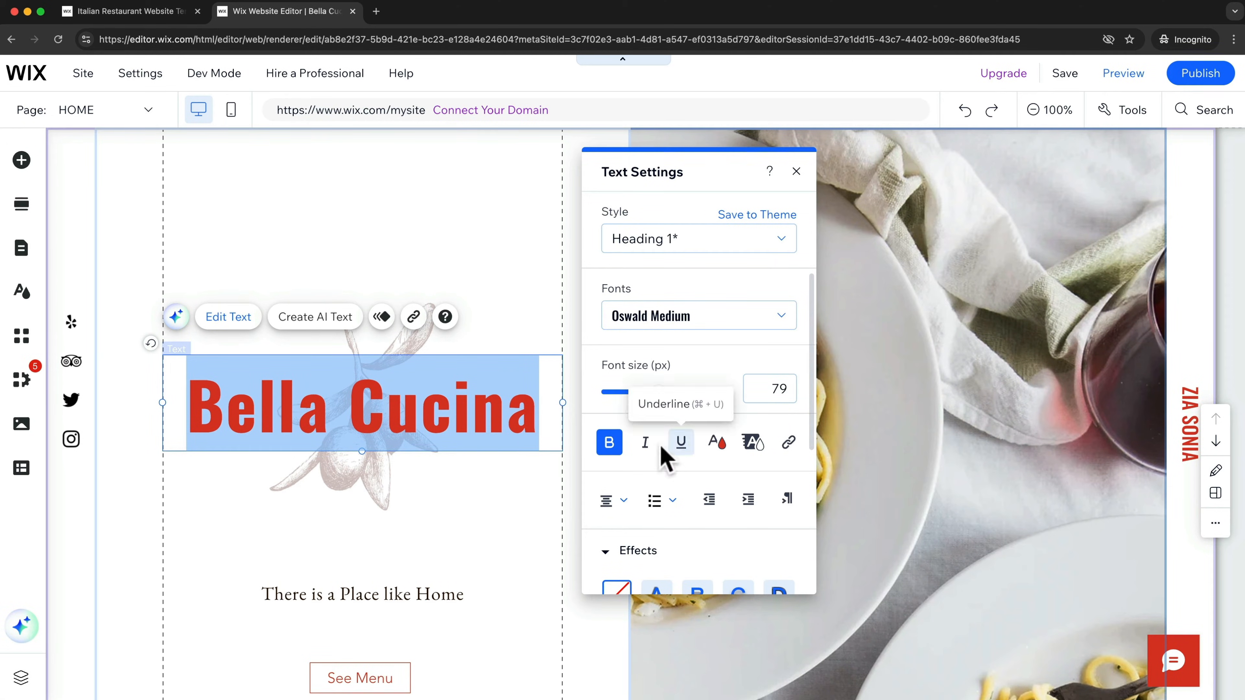
left_click(646, 444)
left_click(647, 444)
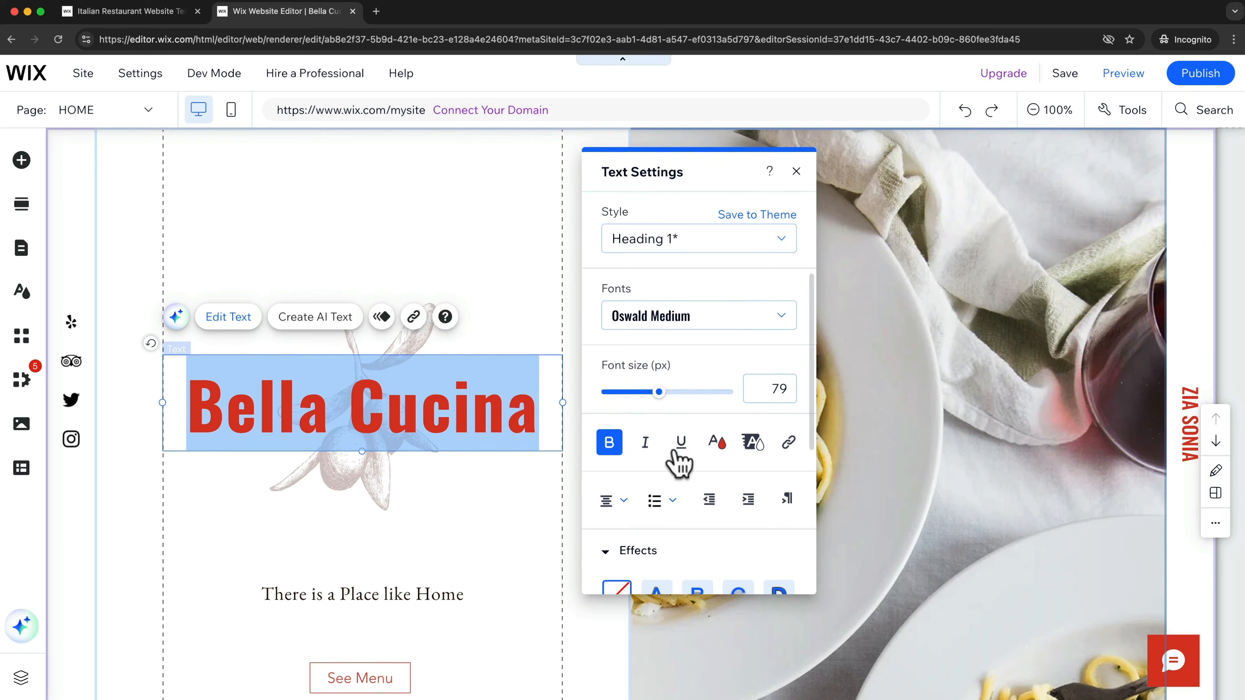
scroll(710, 510, "down", 2)
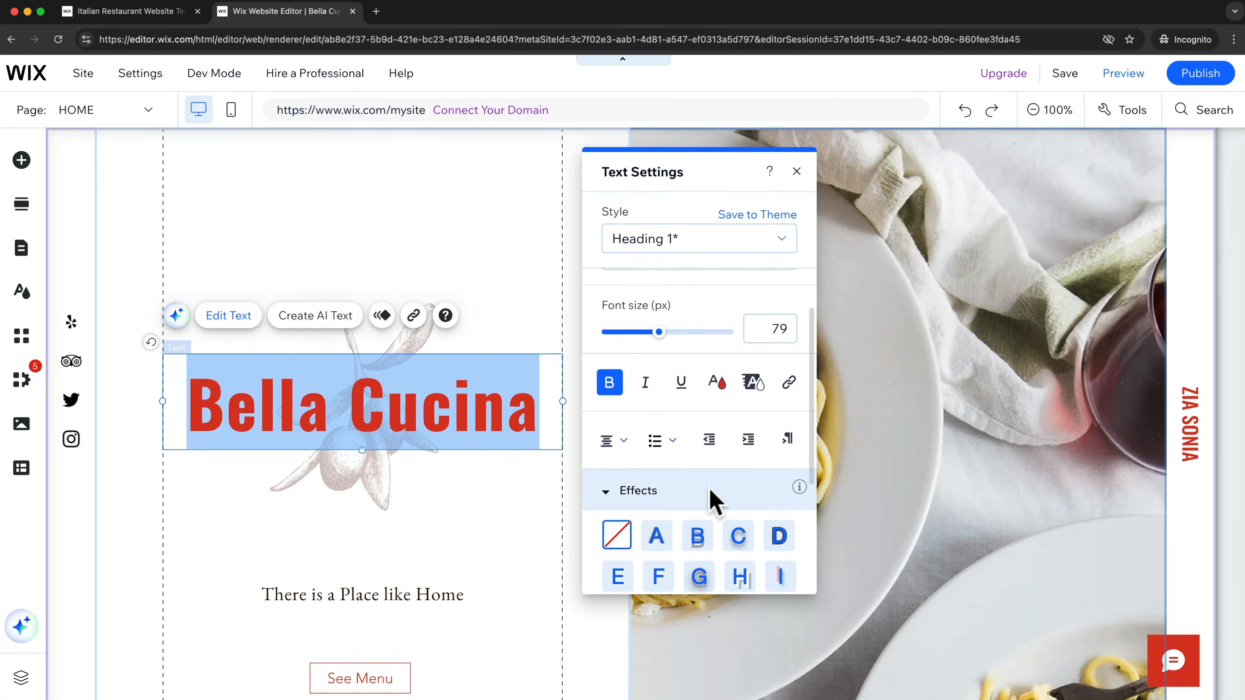
left_click(513, 555)
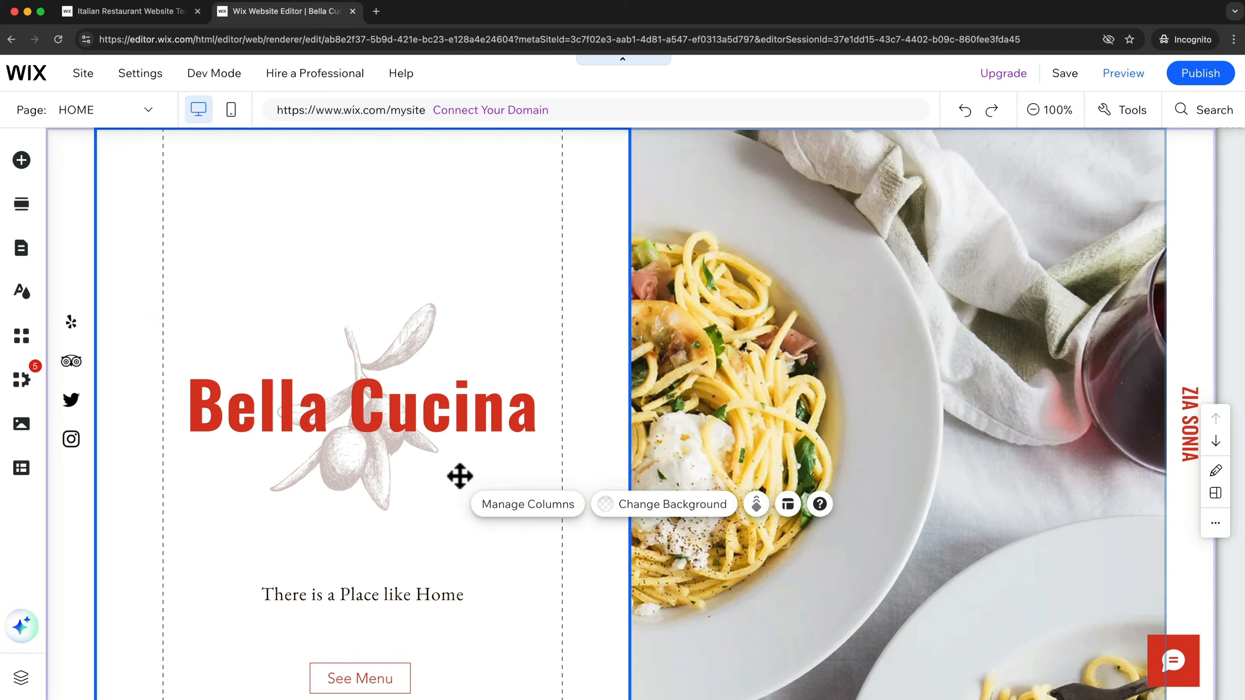
left_click(519, 549)
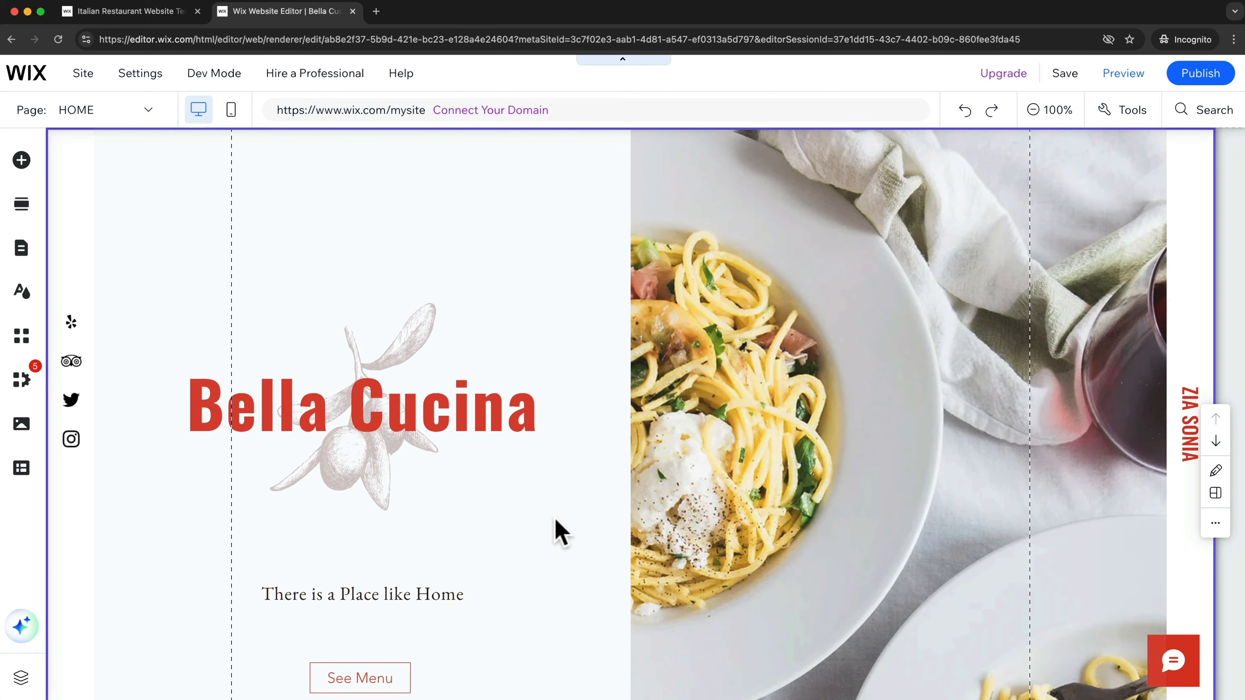
Step: Try the Bella Cucina heading above the olive branch illustration and move it back over the illustration
left_click(496, 411)
left_click_drag(496, 411, 493, 231)
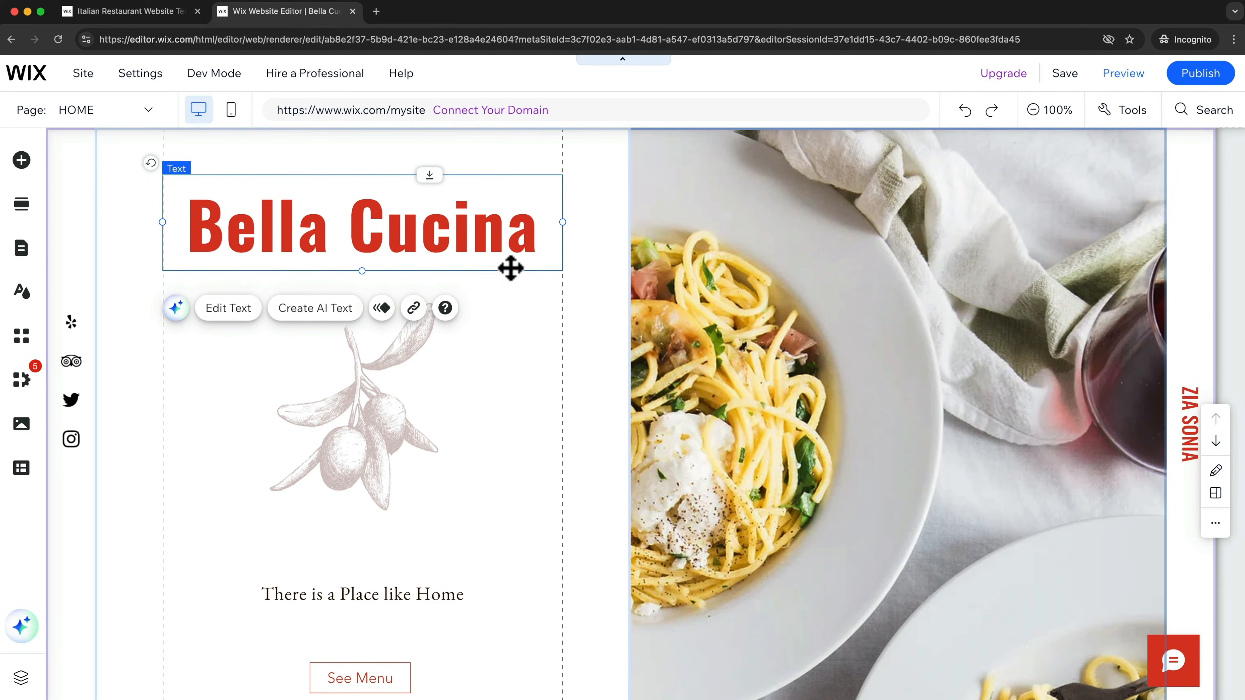
left_click_drag(499, 232, 499, 411)
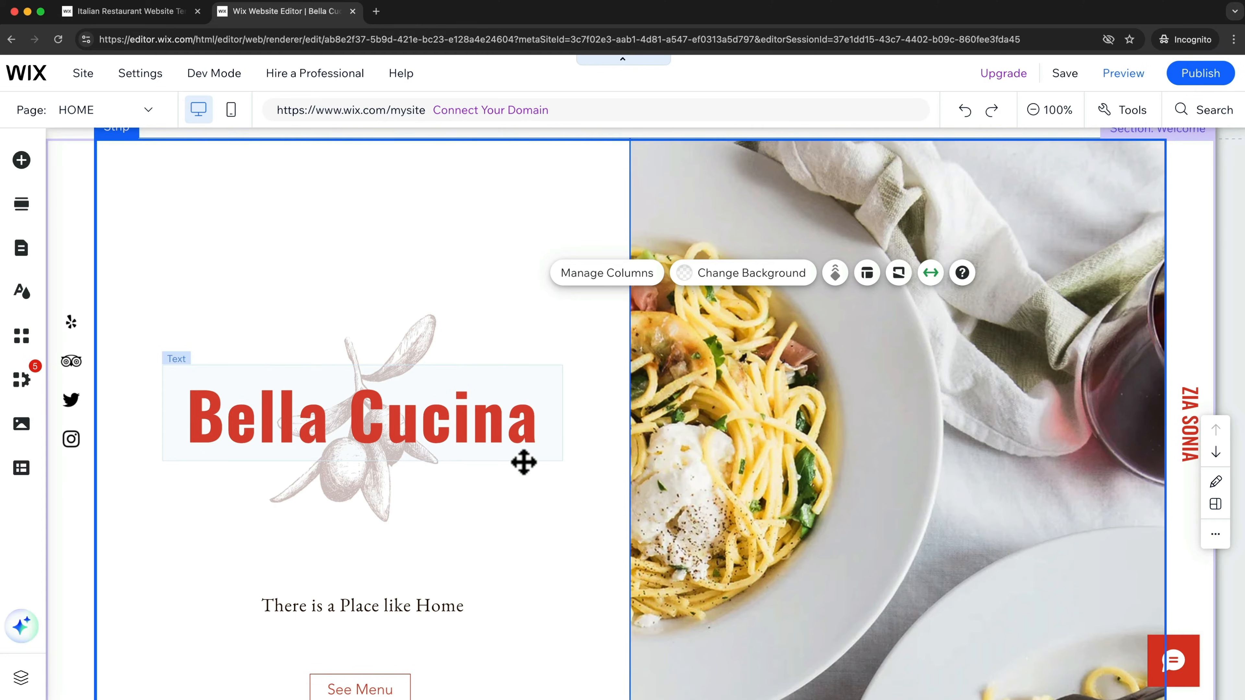
Step: Open the AI Text Creator to generate new text for the About section's paragraph
scroll(524, 463, "down", 5)
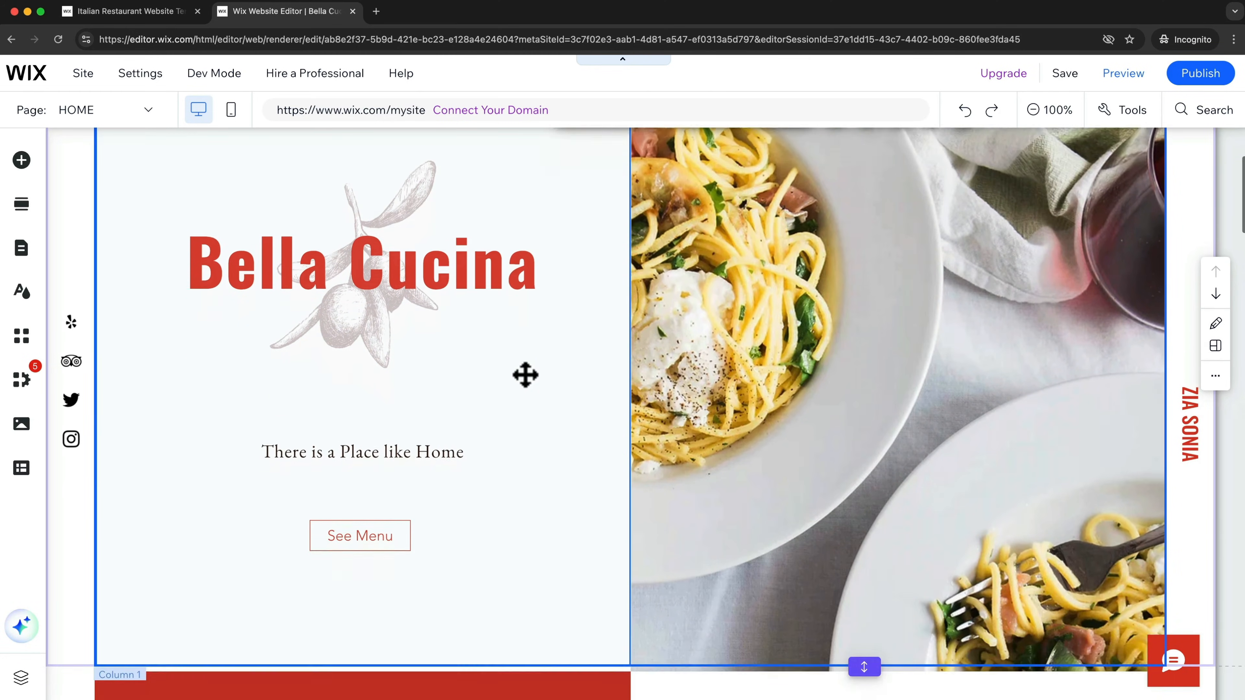
scroll(525, 375, "down", 10)
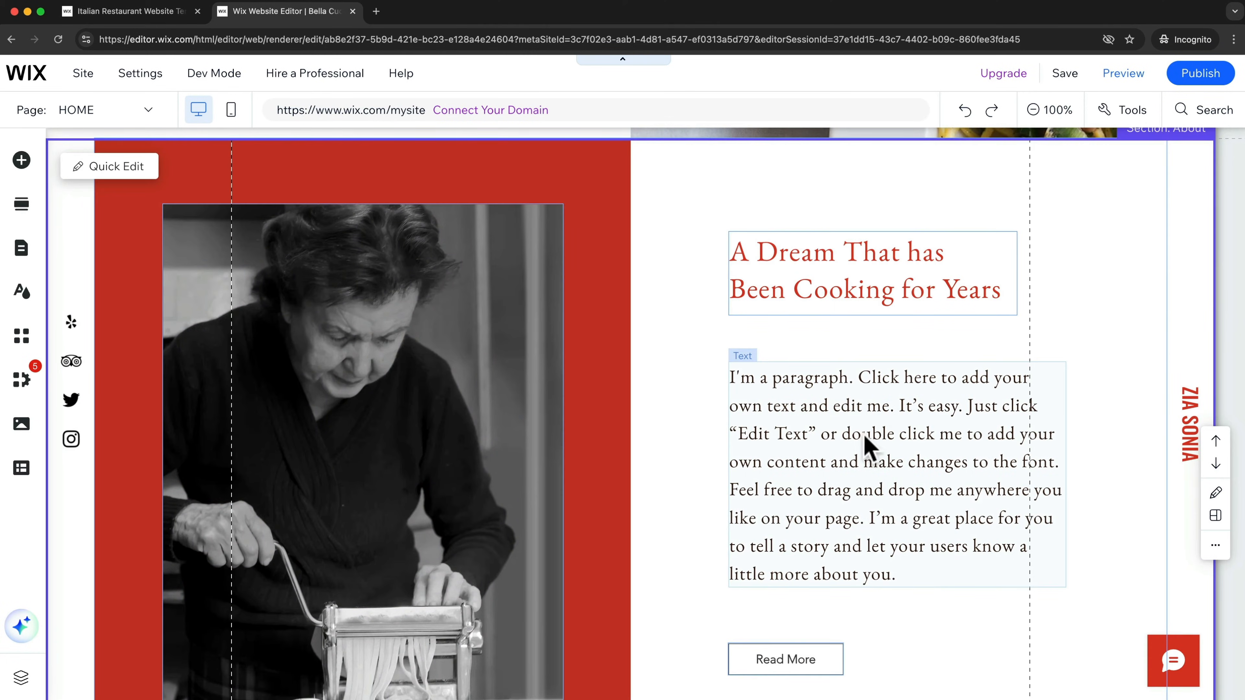
left_click(864, 441)
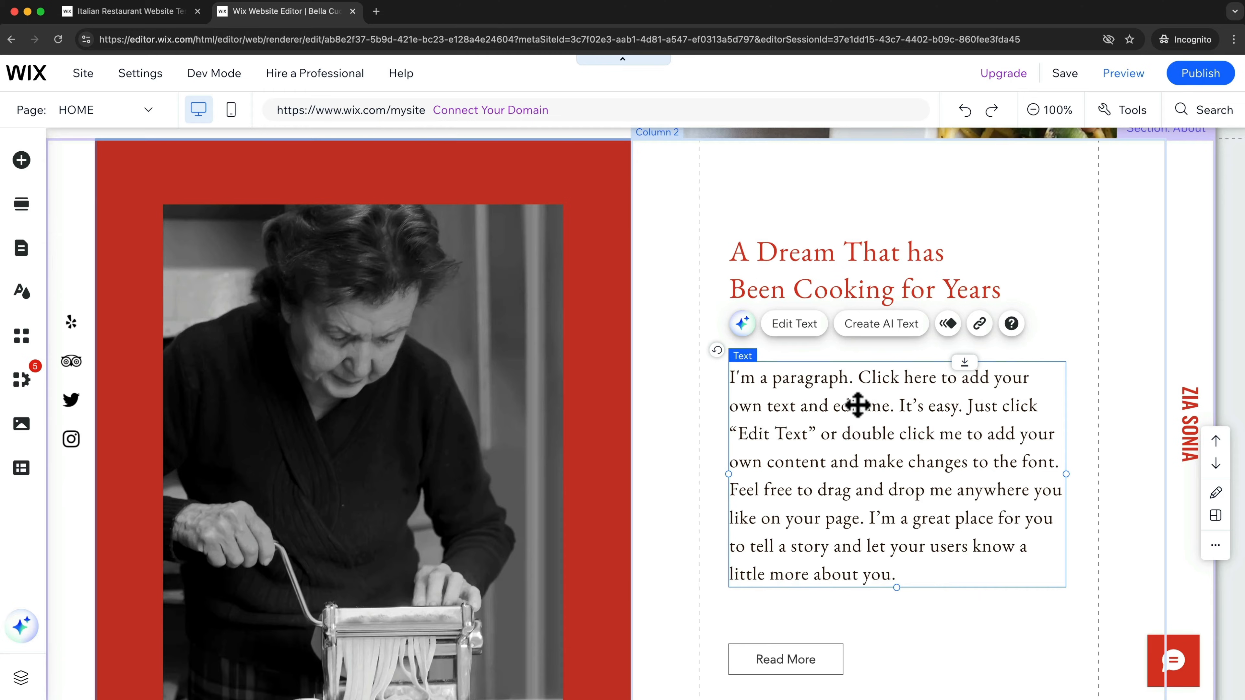
left_click(802, 326)
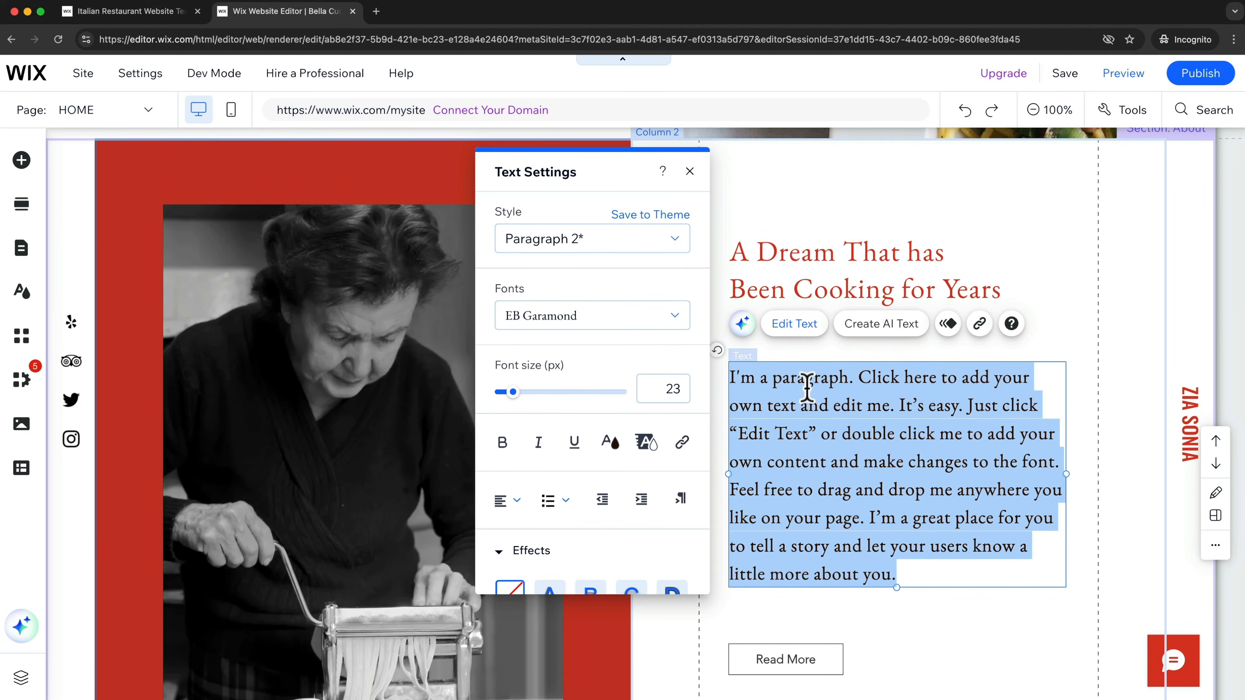
left_click(742, 323)
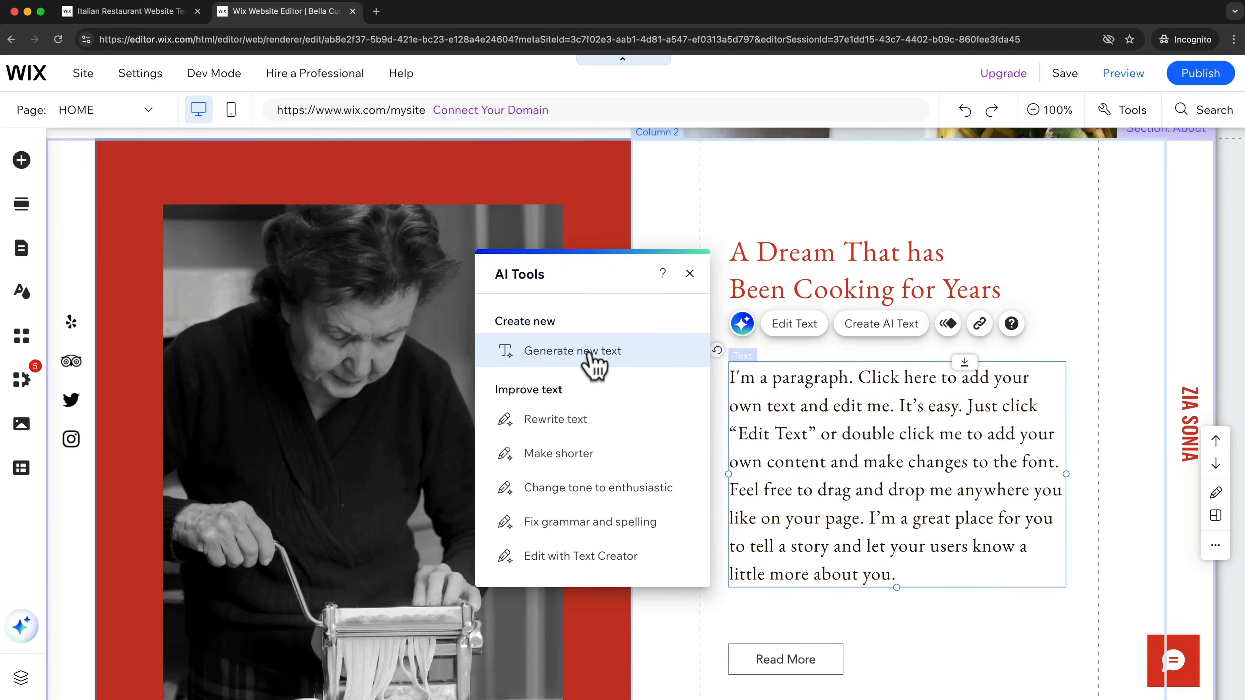
left_click(594, 365)
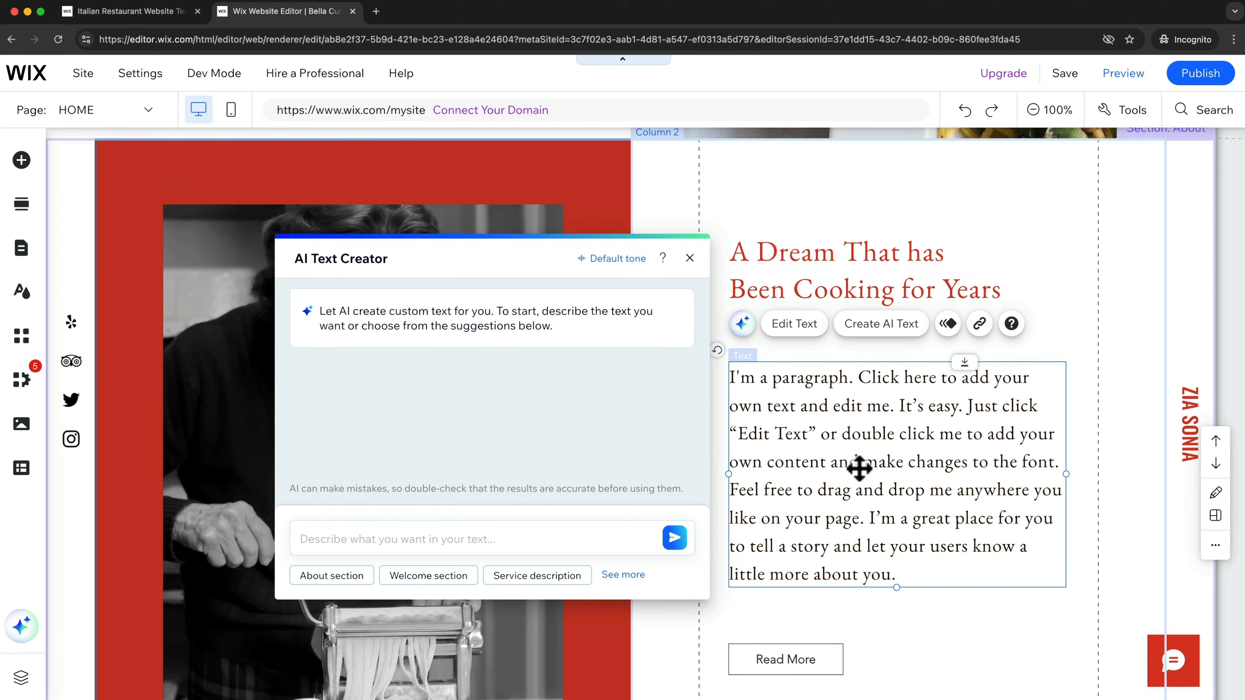
Step: Generate a short paragraph about how dishes are prepared at Italian restaurant Bella Cucina and use it as the About section's paragraph text
left_click(523, 537)
type("please create a short paragraph talking about how we prepare our dishes at our italian restaurant bella cucina.")
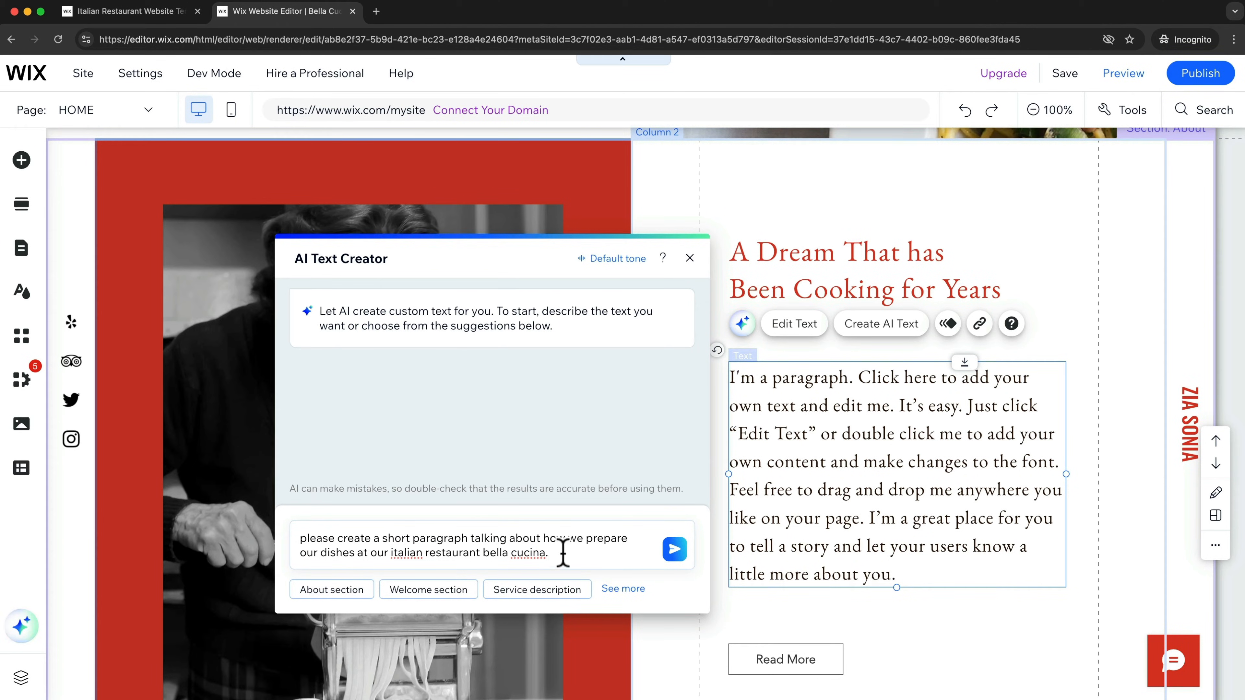
left_click(674, 550)
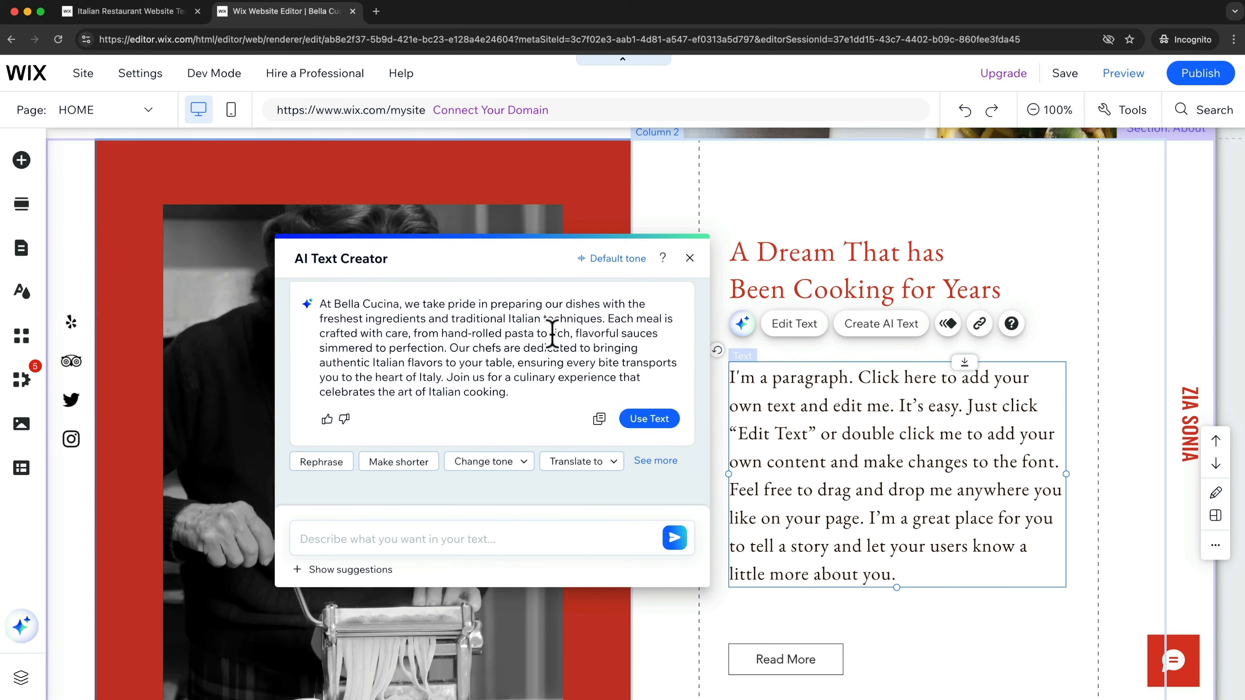
left_click(666, 420)
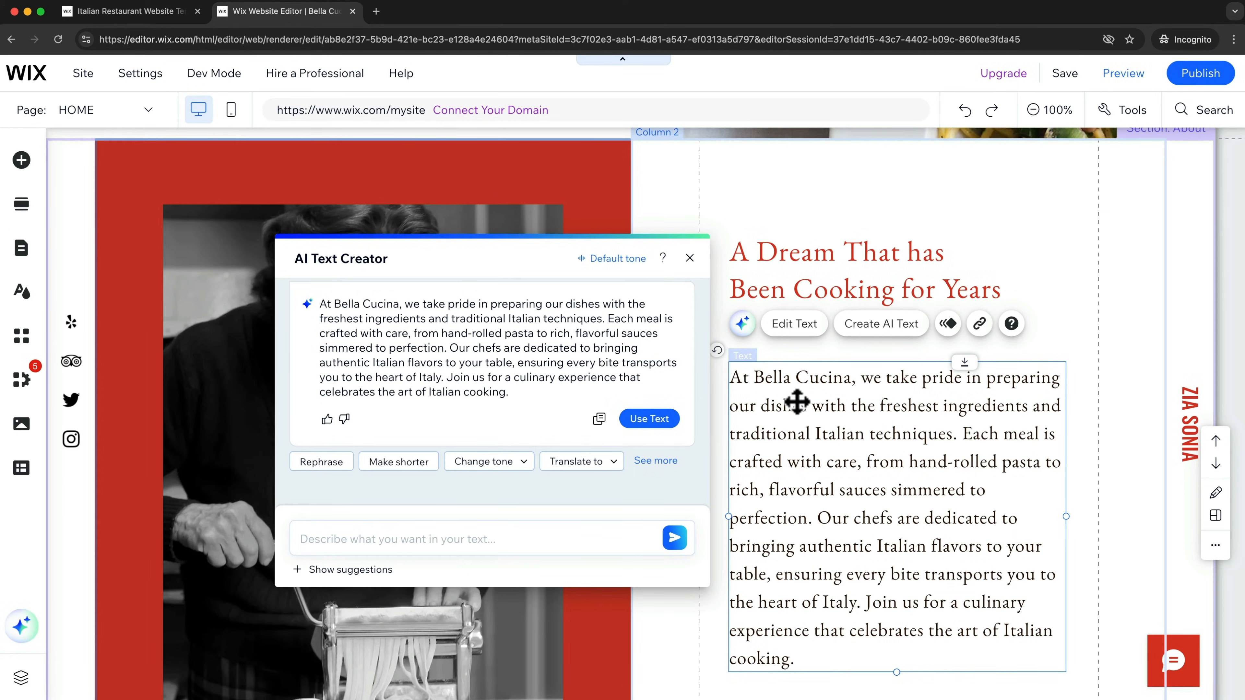
scroll(942, 396, "down", 3)
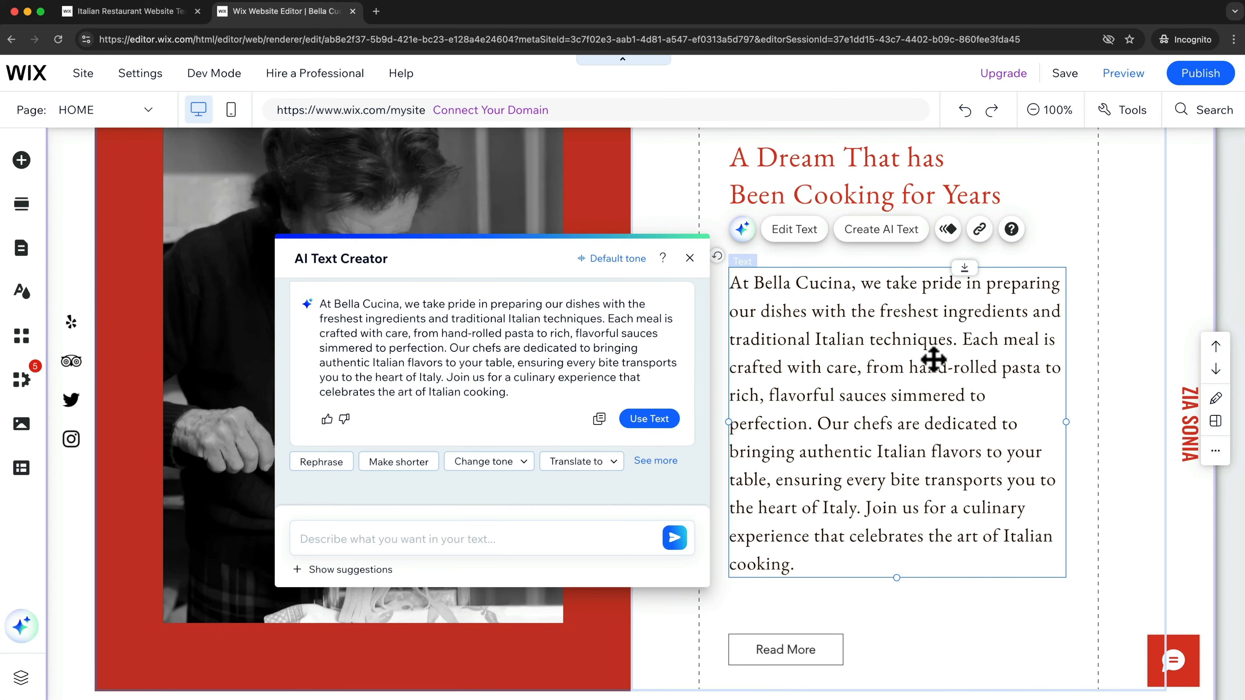
left_click(885, 403)
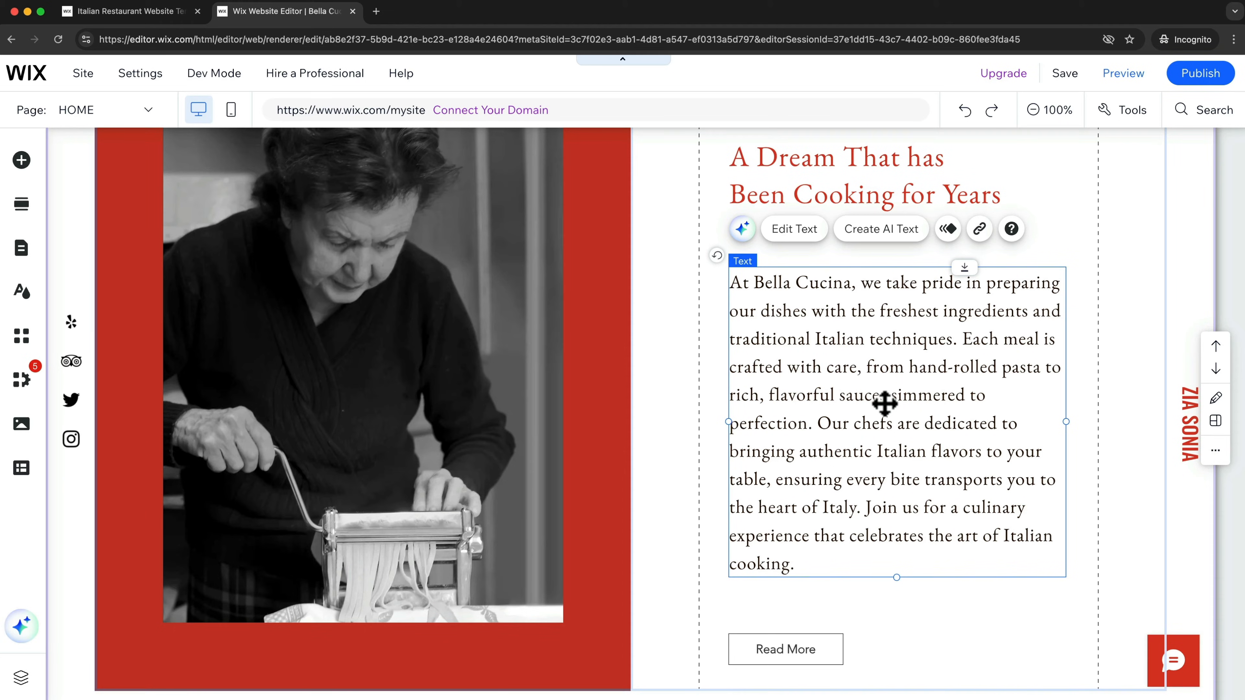
Step: Change the Read More button's text to "Our Story"
scroll(839, 564, "down", 3)
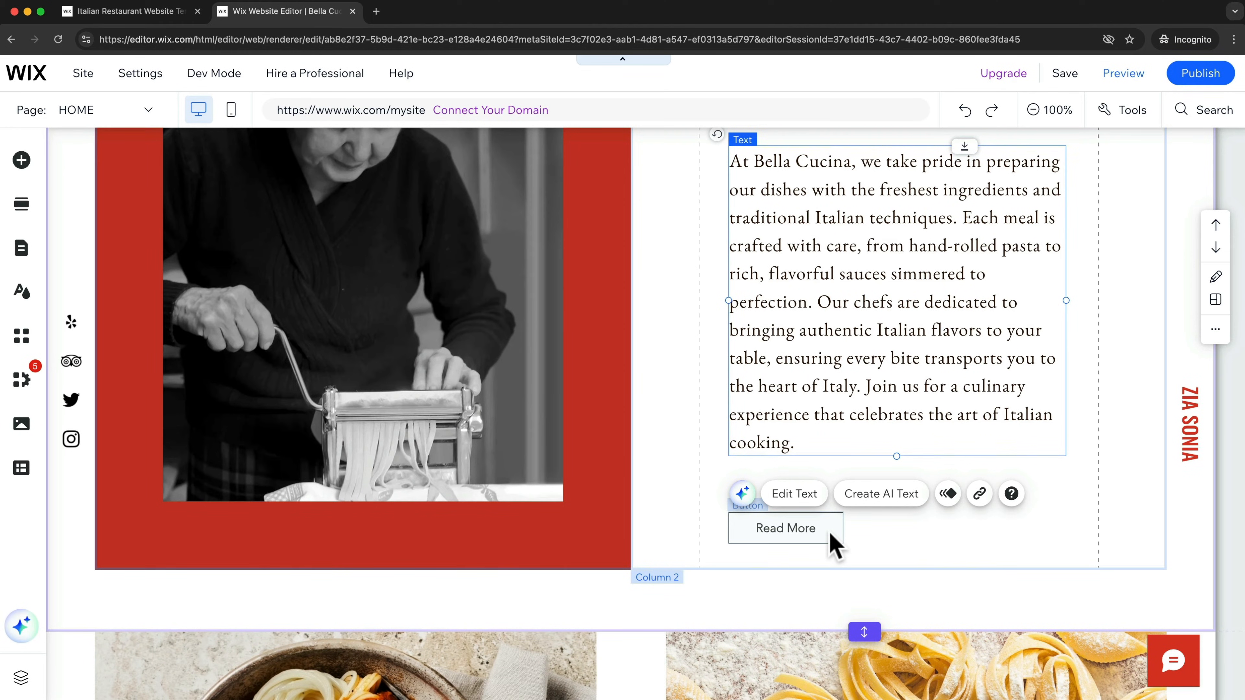
left_click(795, 526)
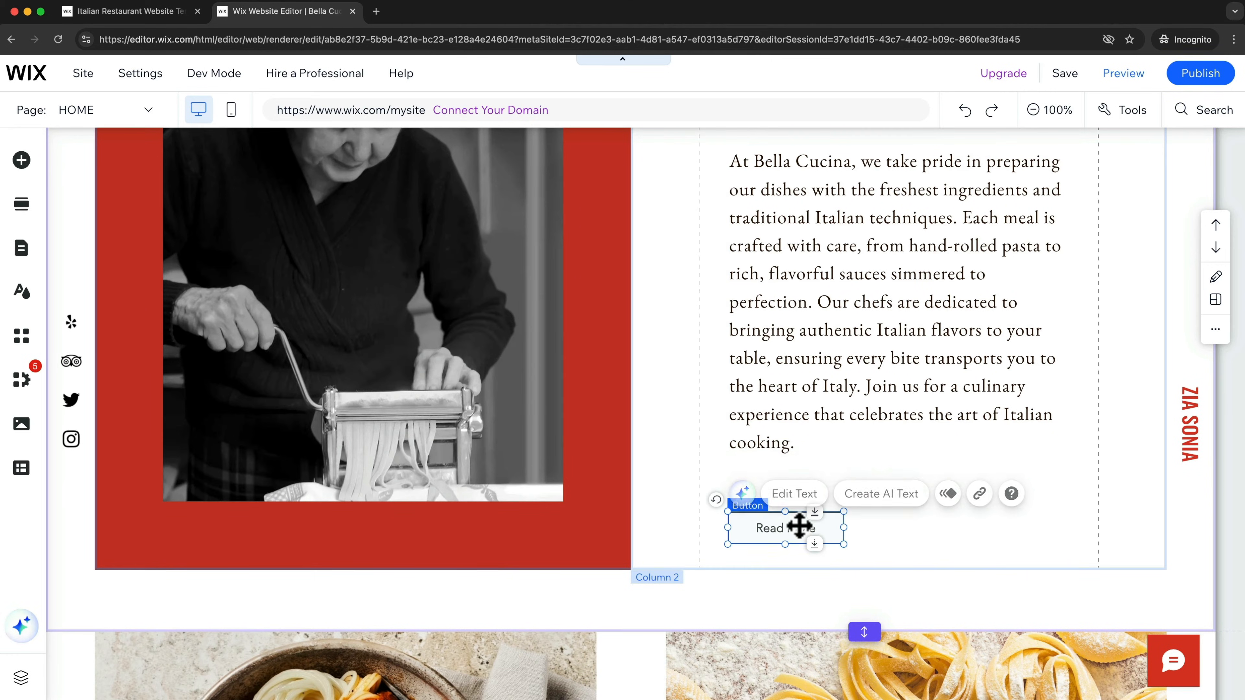
left_click(790, 476)
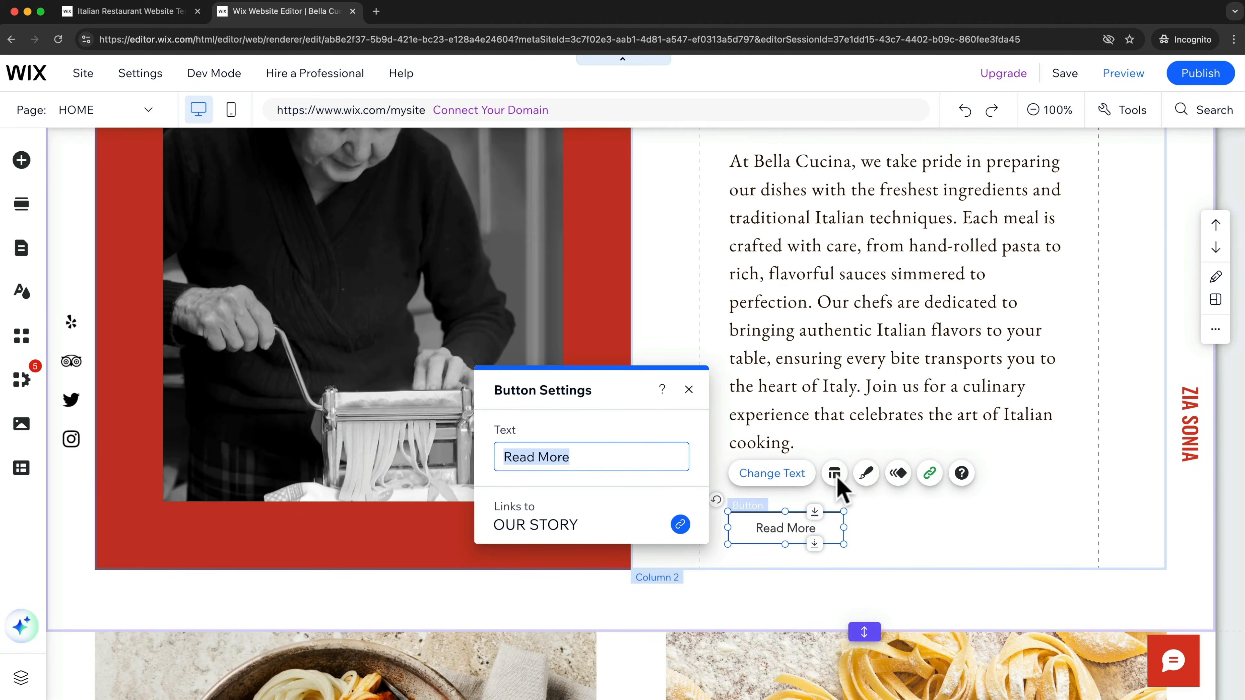
type("Our Story")
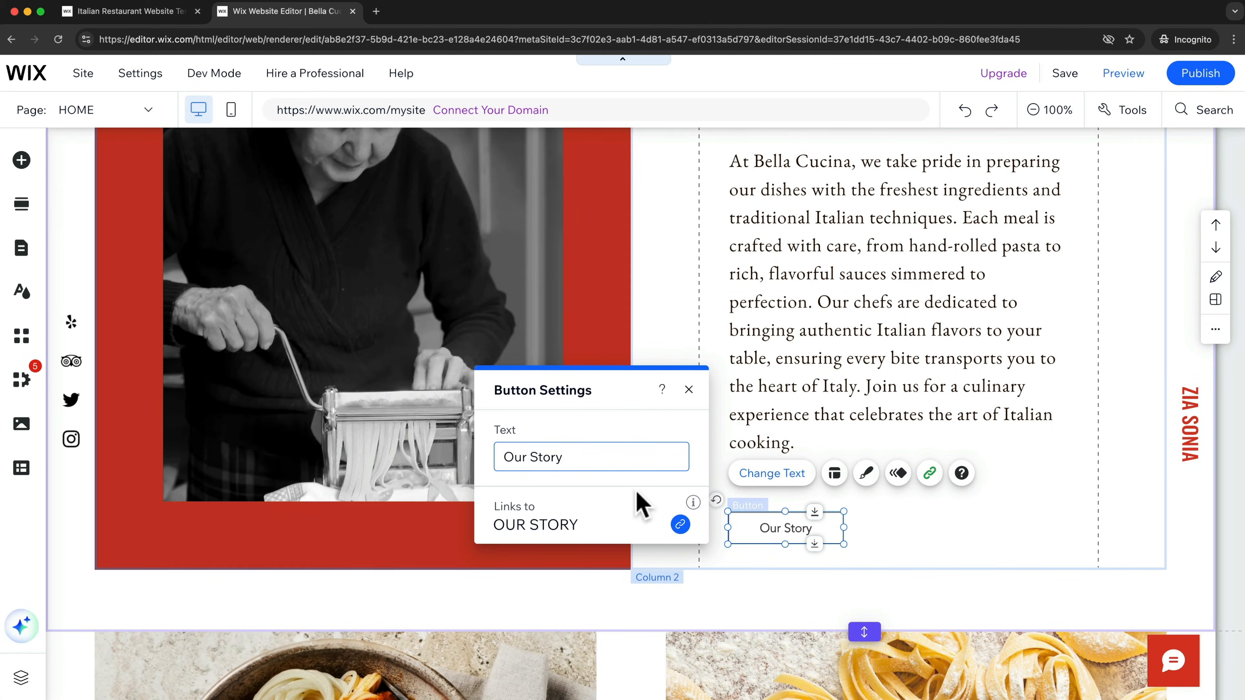
Step: Examine which site pages the Our Story button can link to and close the link settings
left_click(584, 535)
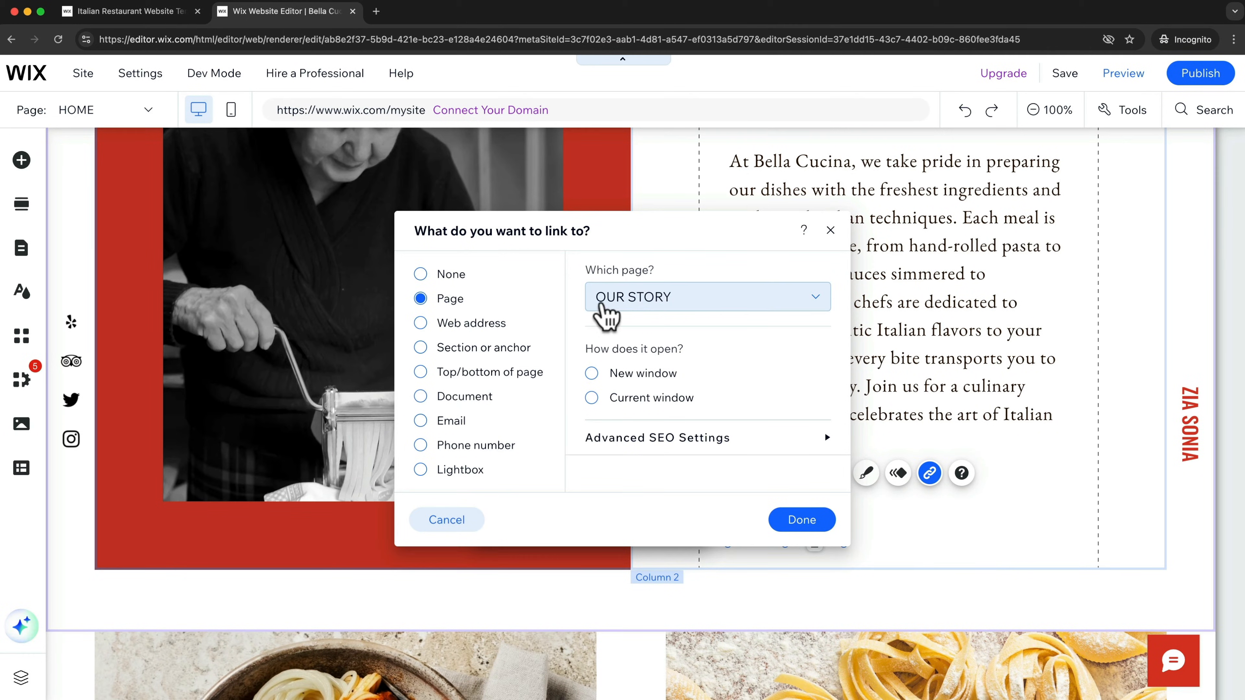
left_click(676, 315)
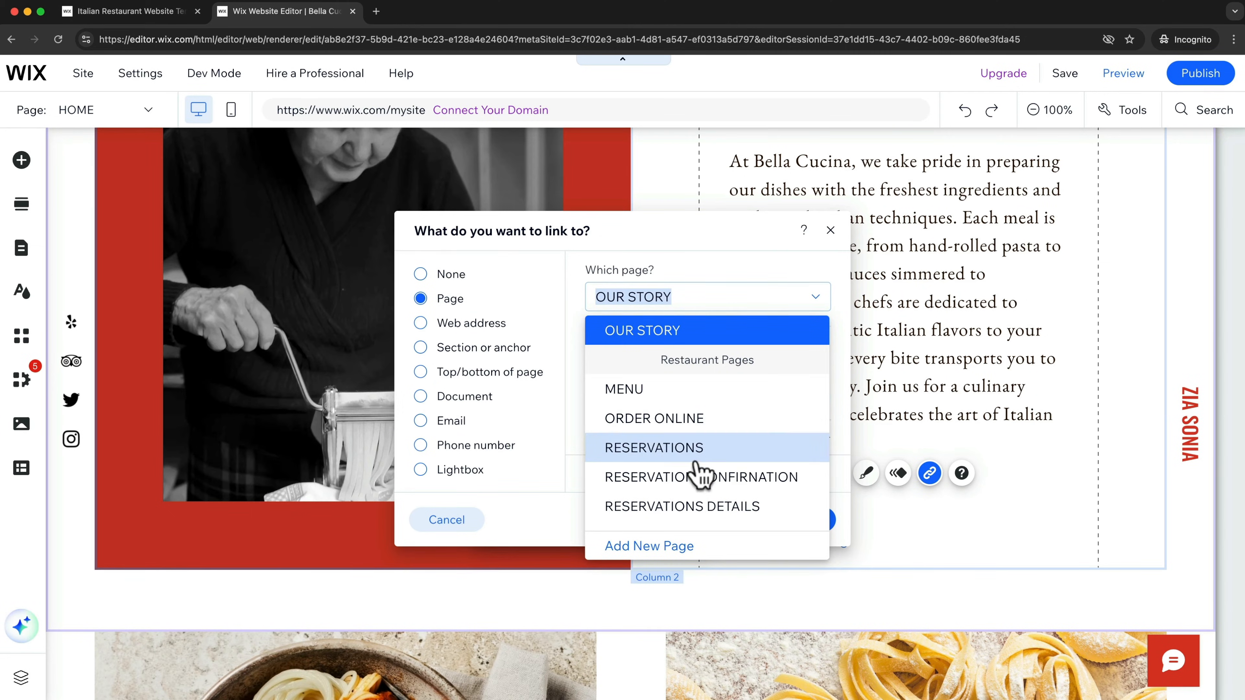
left_click(564, 304)
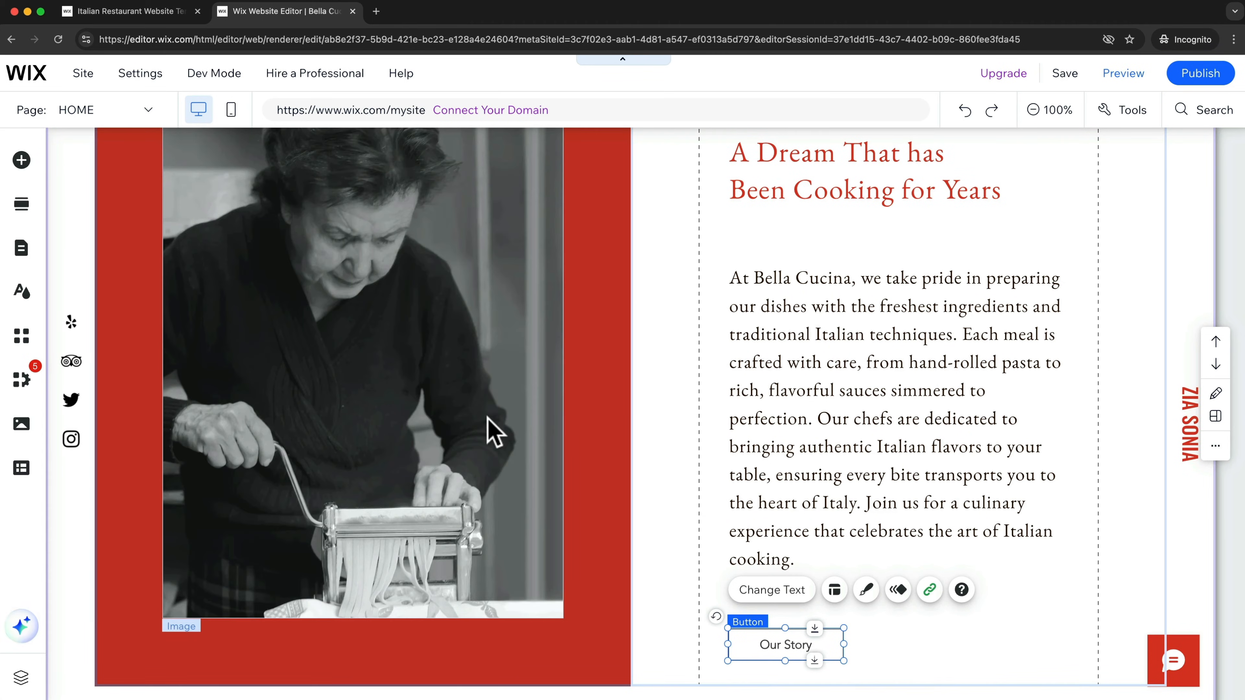
Step: Start replacing the About section's black-and-white photo and search Media from Wix for "italian chef"
scroll(492, 446, "up", 2)
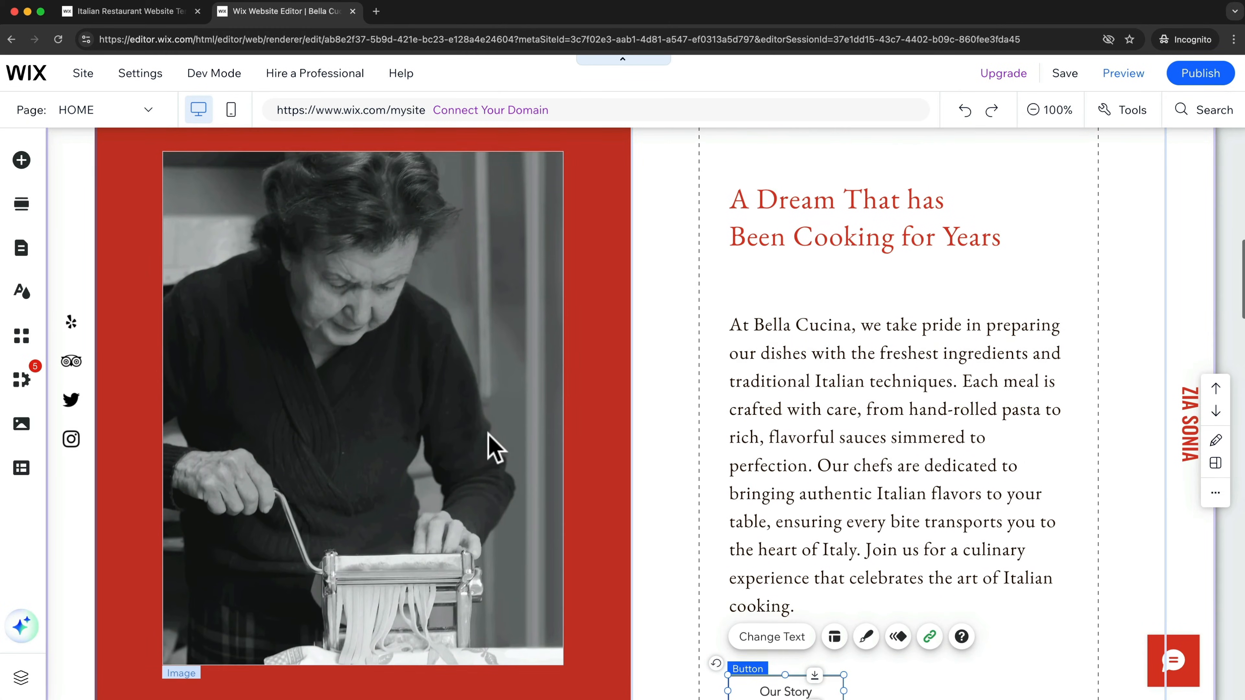
left_click(415, 366)
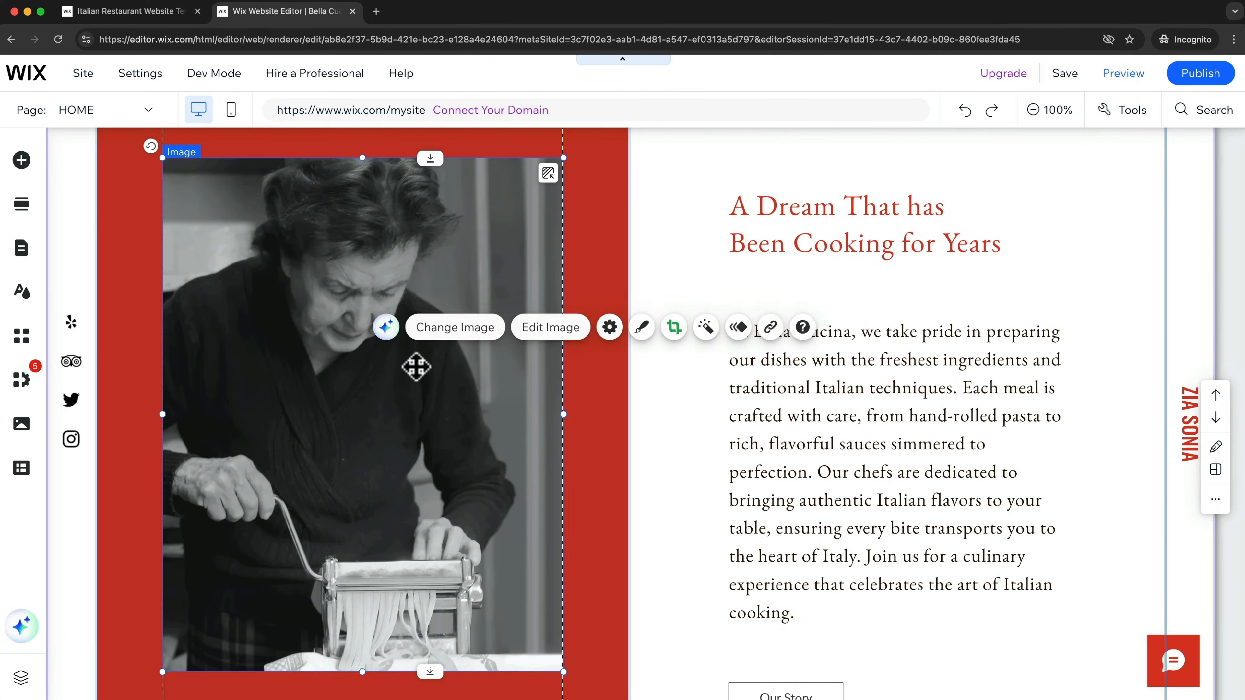
left_click(456, 327)
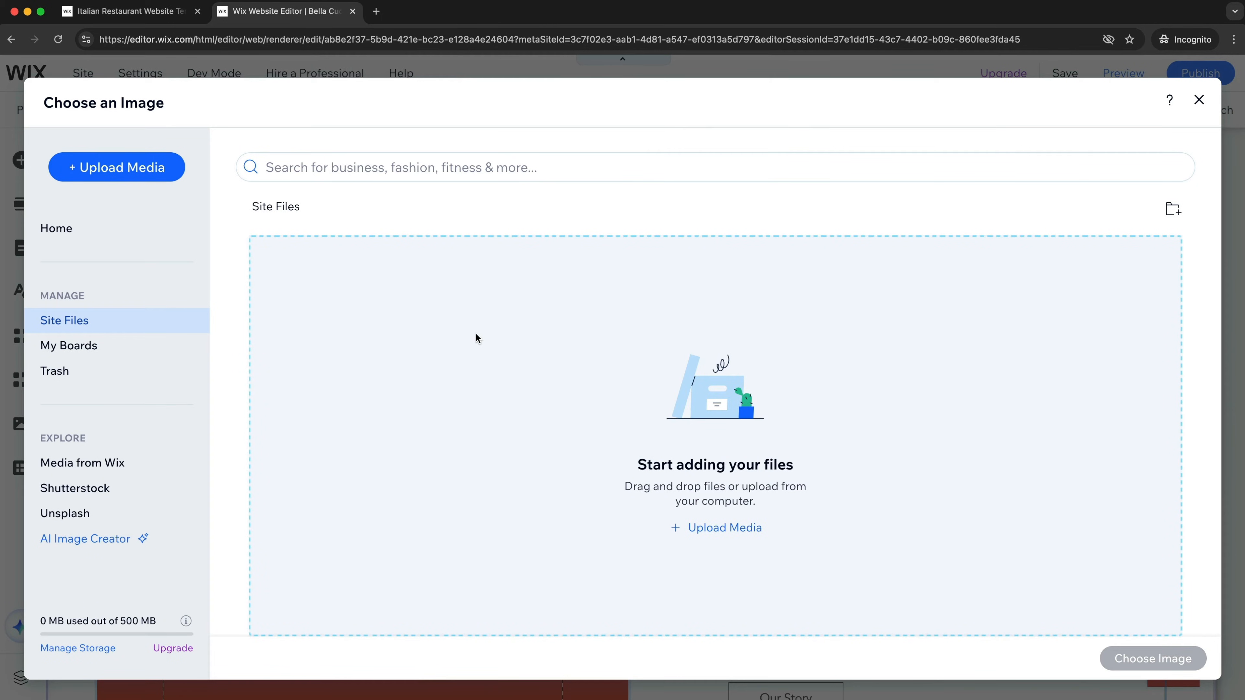
left_click_drag(726, 699, 642, 699)
left_click(113, 471)
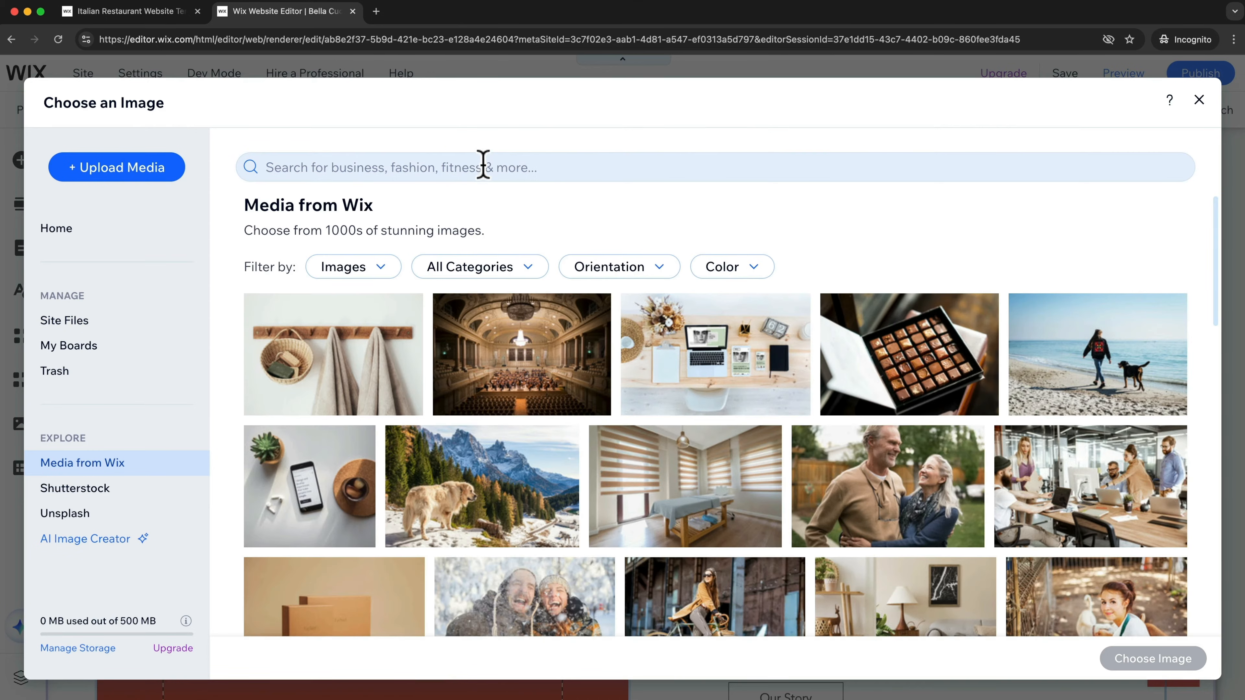
left_click(482, 167)
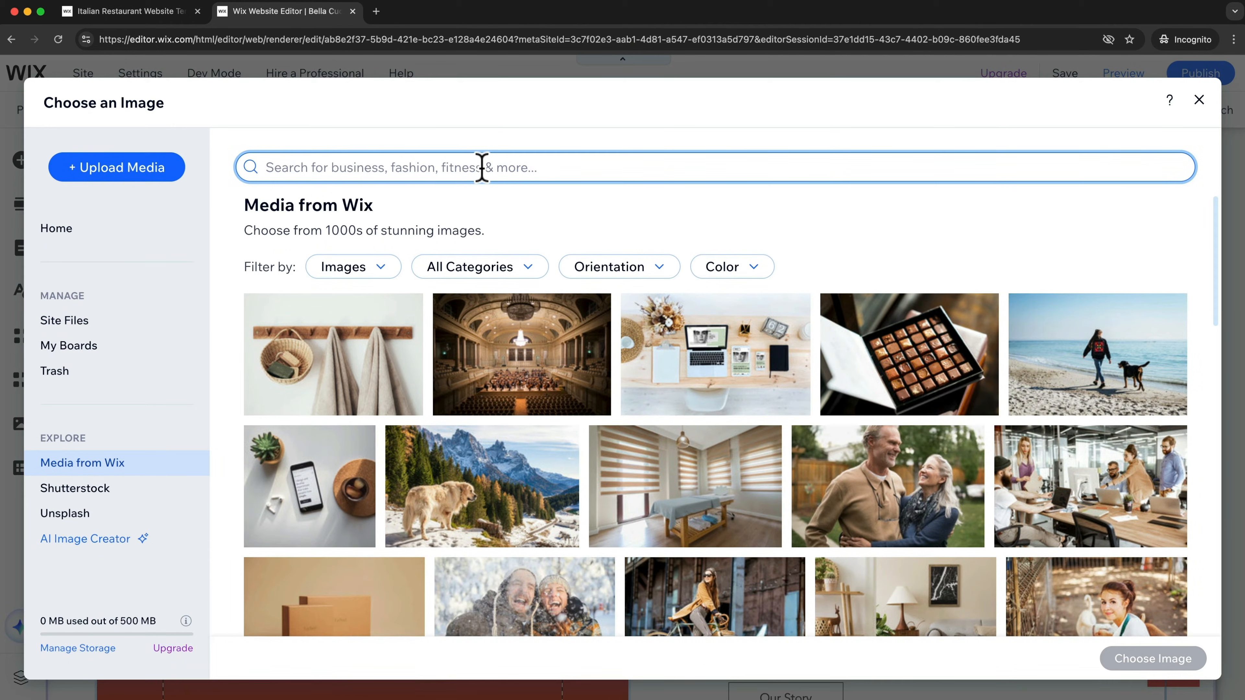
type("italian chef")
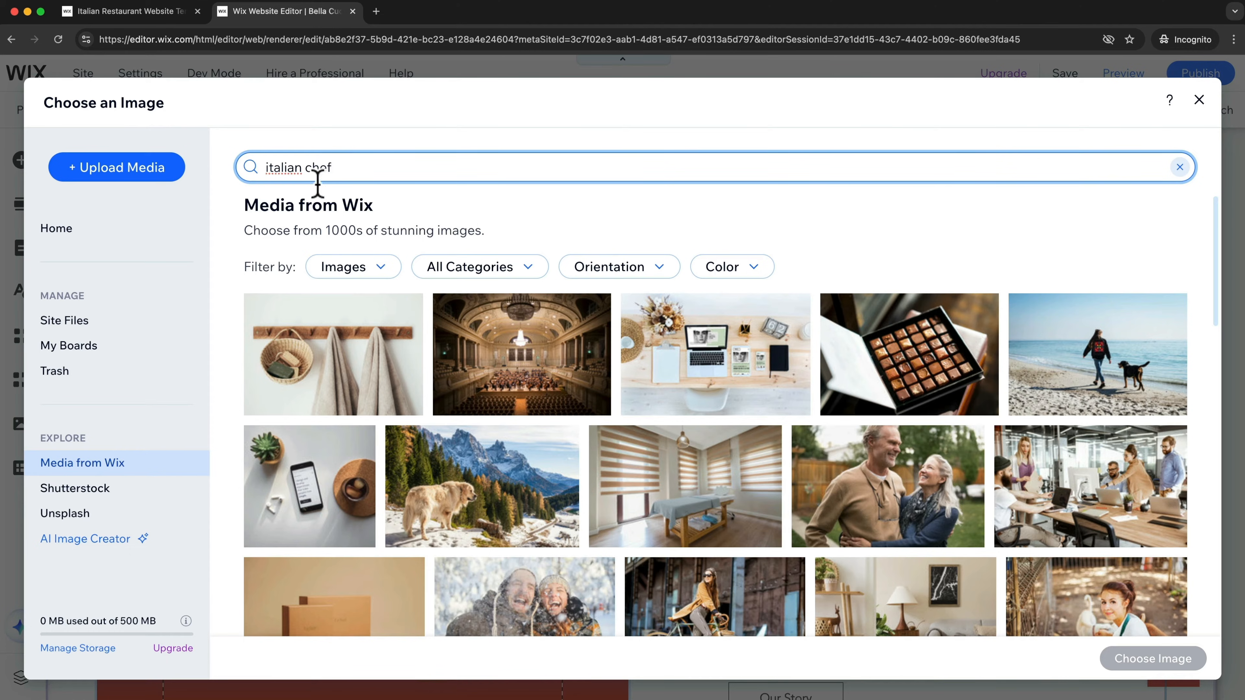
key("Return")
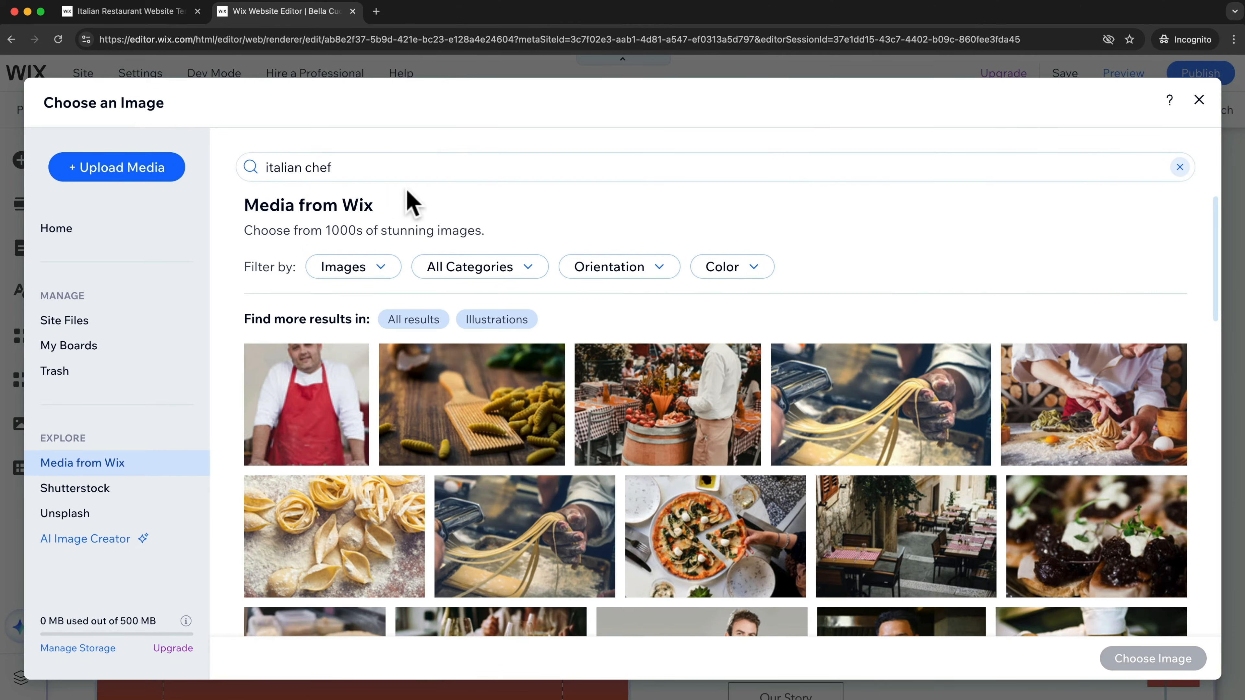
Step: Choose the Fresh Pasta image from the search results as the About section's new photo
scroll(658, 445, "down", 6)
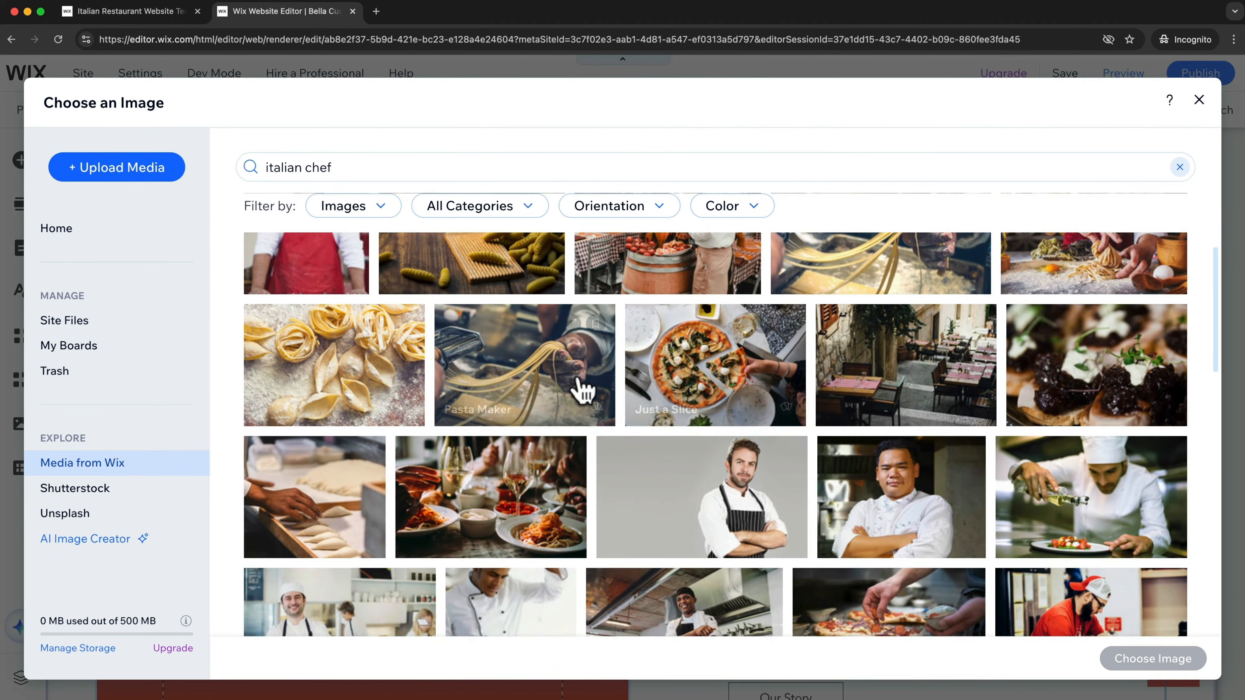
scroll(634, 449, "up", 6)
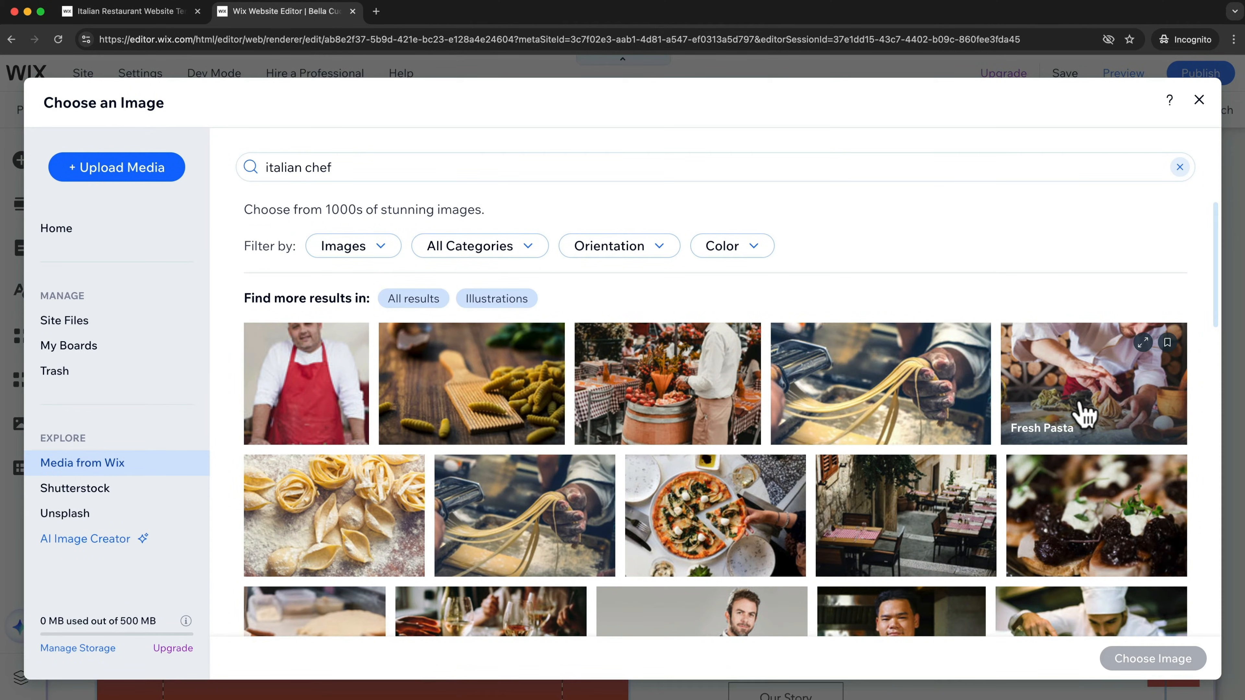
left_click(1085, 412)
left_click(1118, 670)
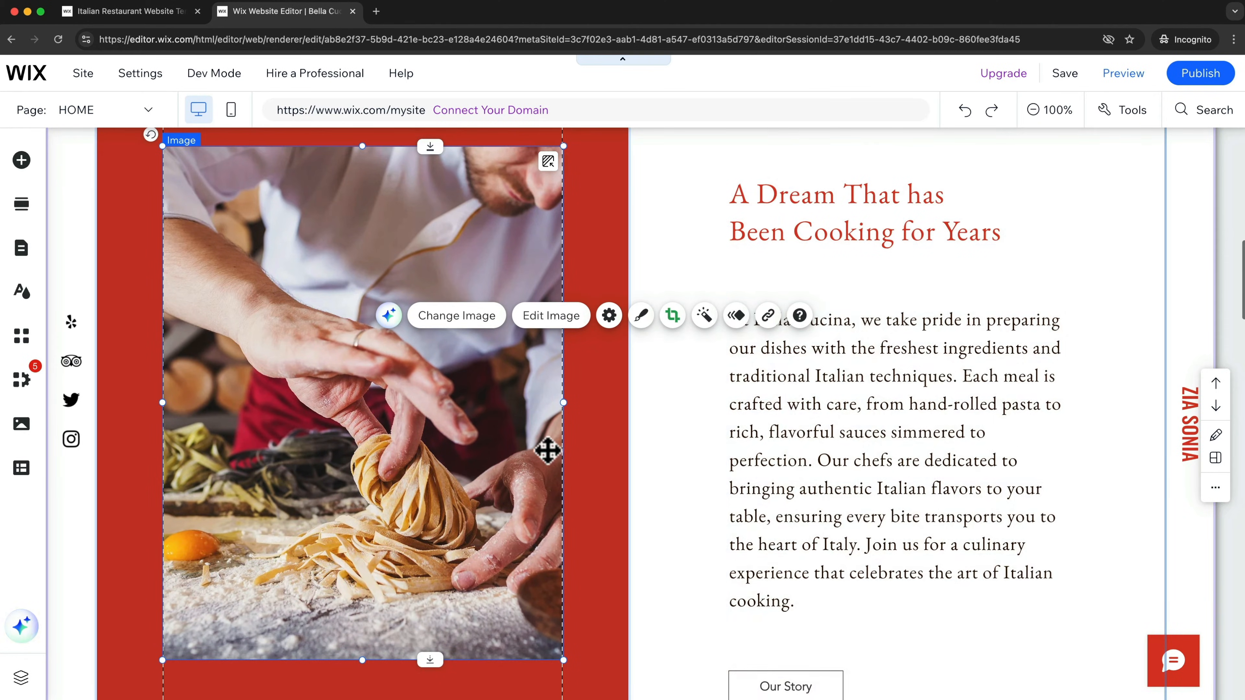
left_click(653, 442)
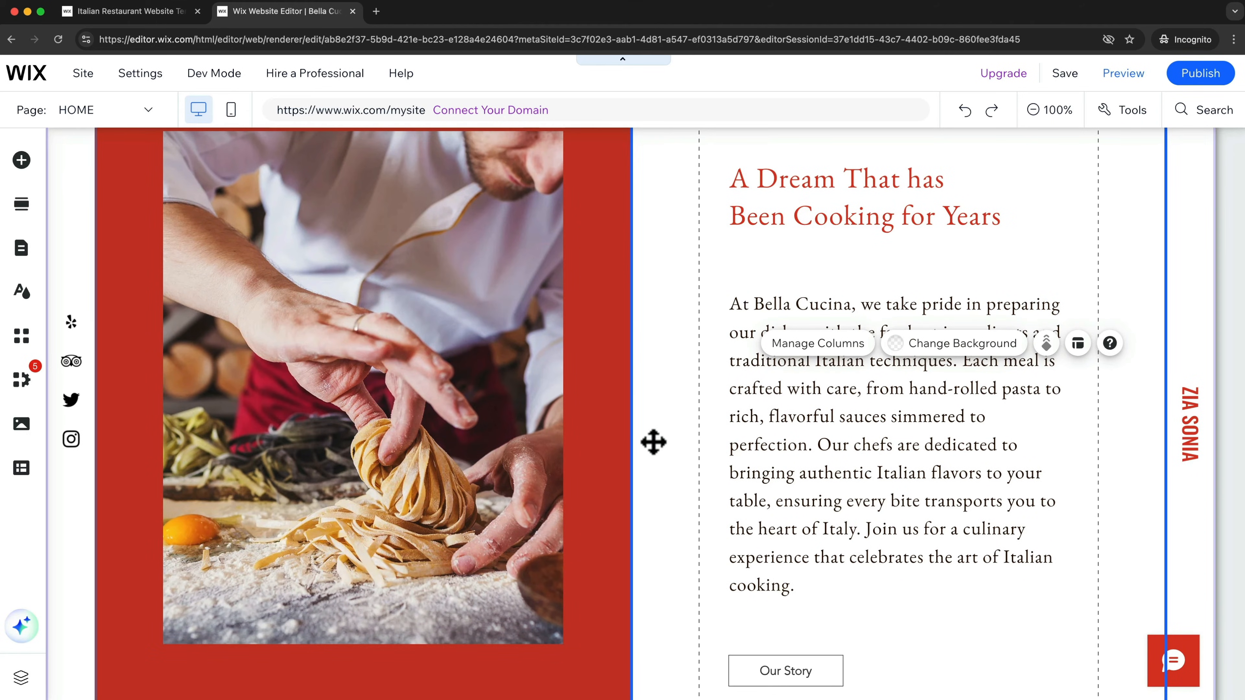
Step: Delete the Our Story button below the About paragraph
scroll(653, 442, "down", 3)
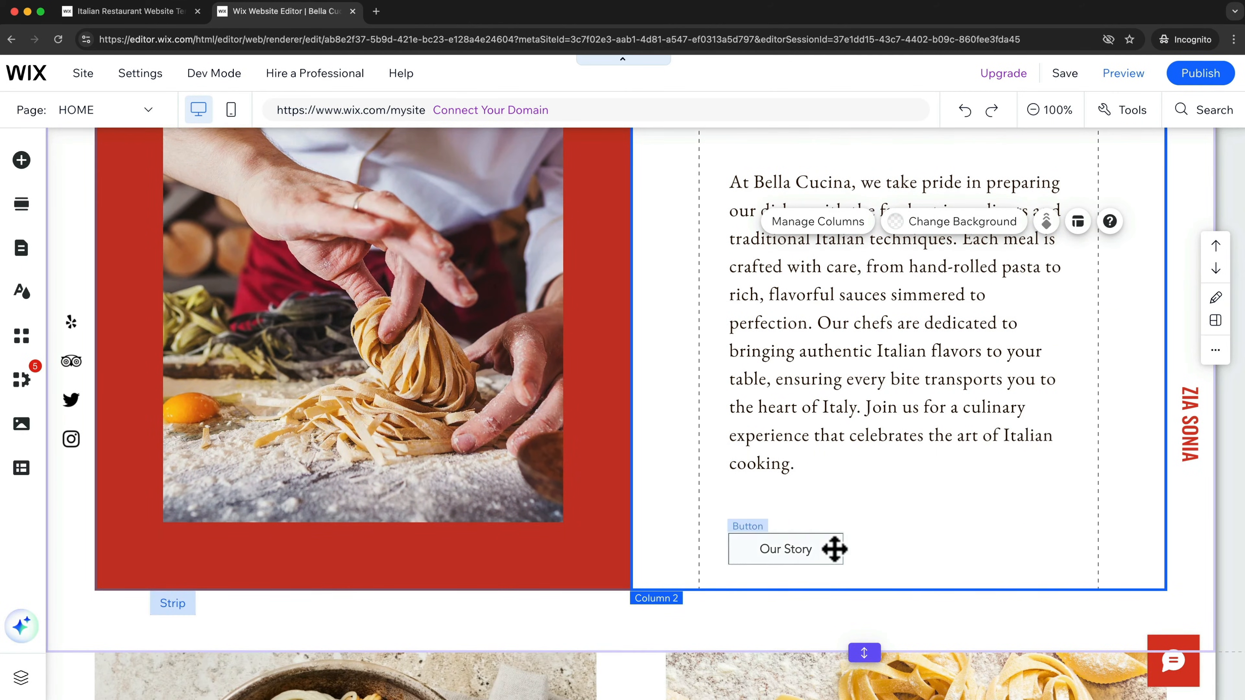
right_click(806, 543)
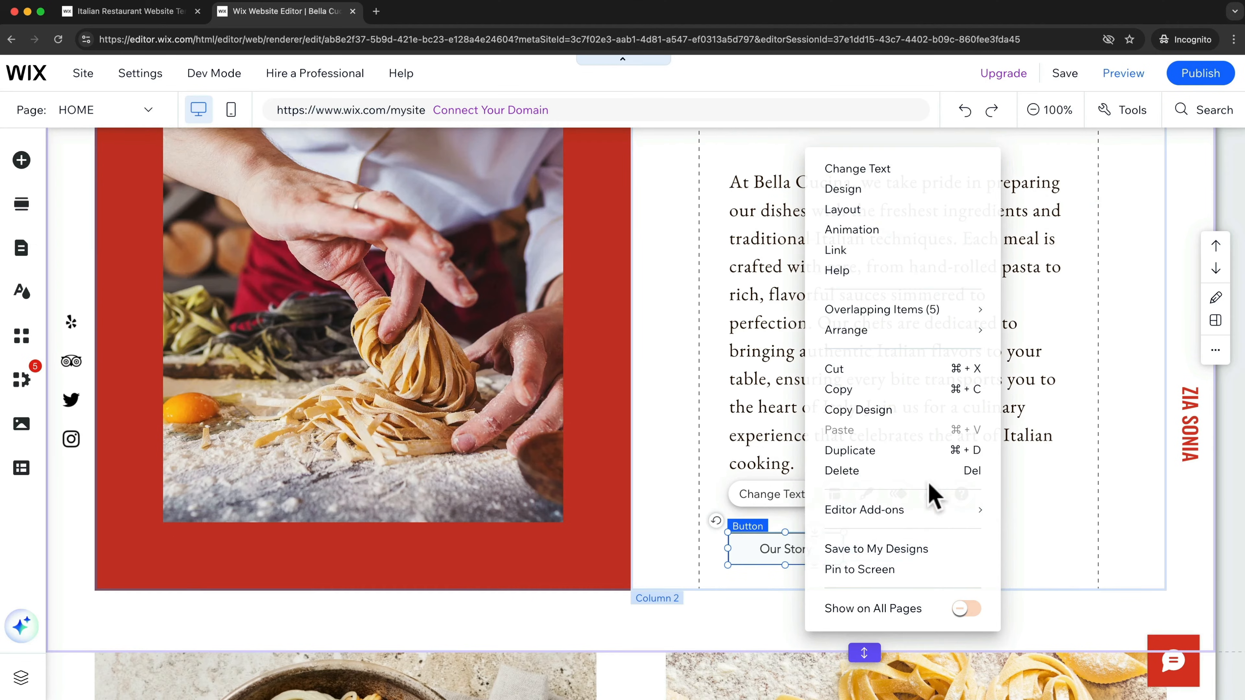
left_click(872, 472)
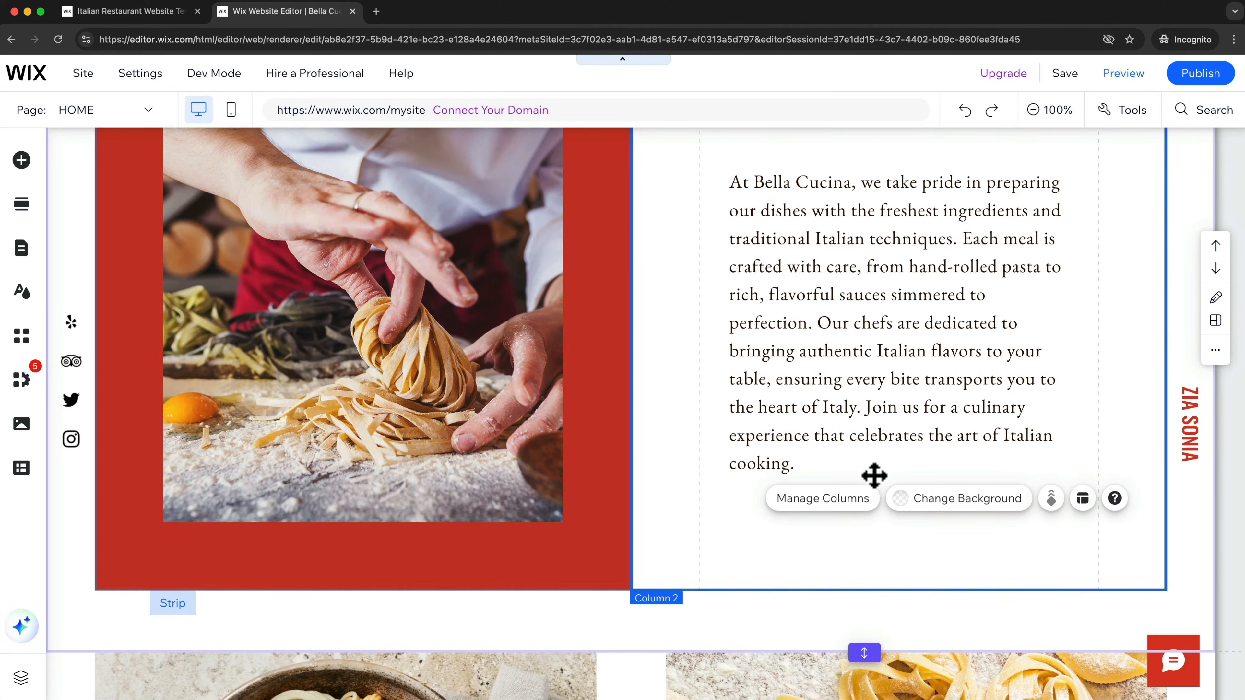
Step: Delete the entire About section and return to the start of the home page
scroll(880, 468, "up", 6)
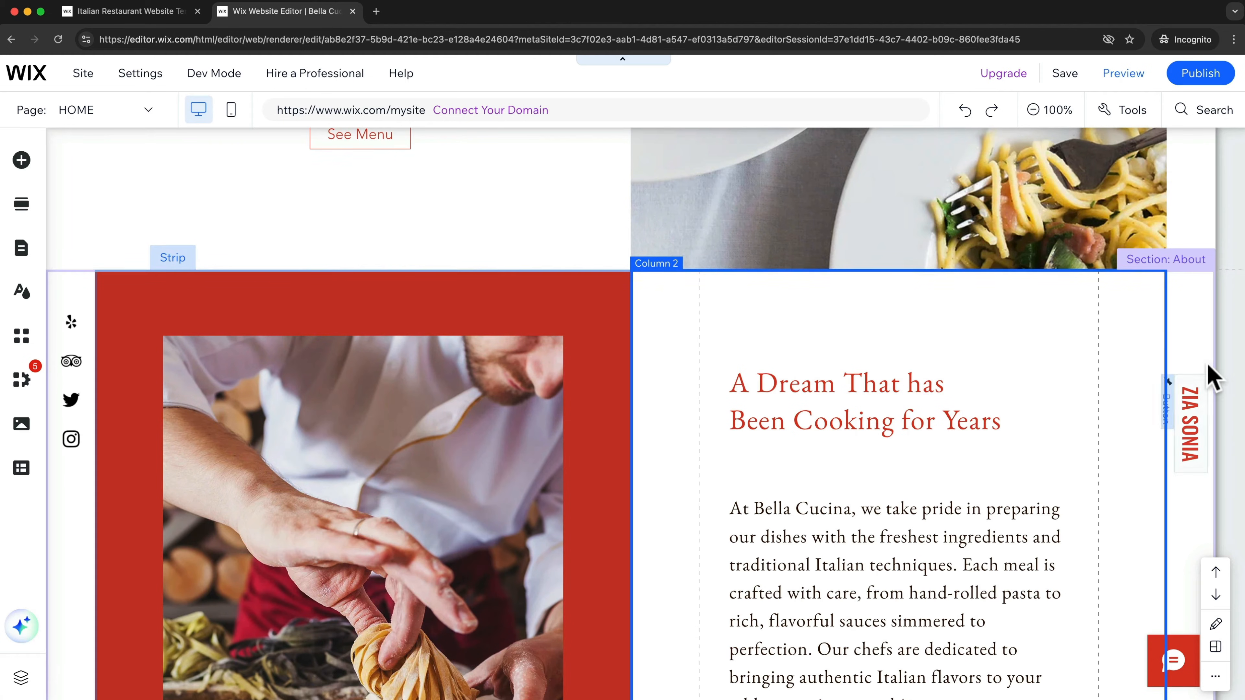
right_click(1194, 302)
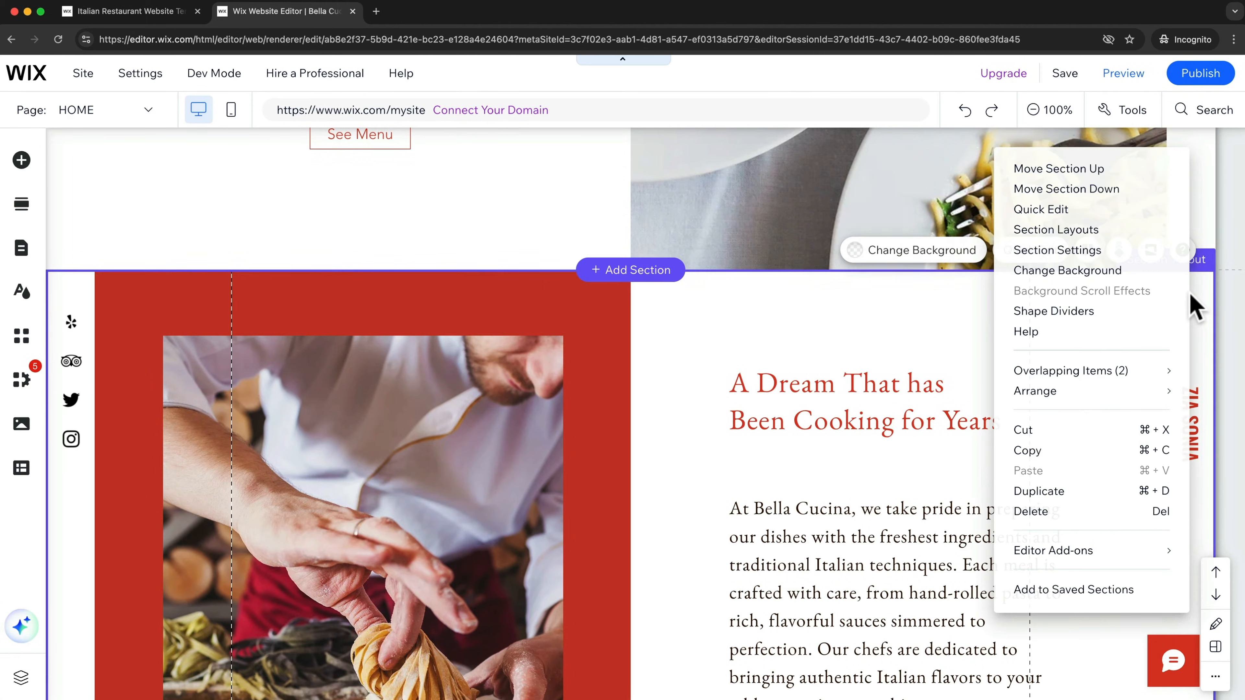
left_click(1097, 511)
scroll(580, 557, "up", 10)
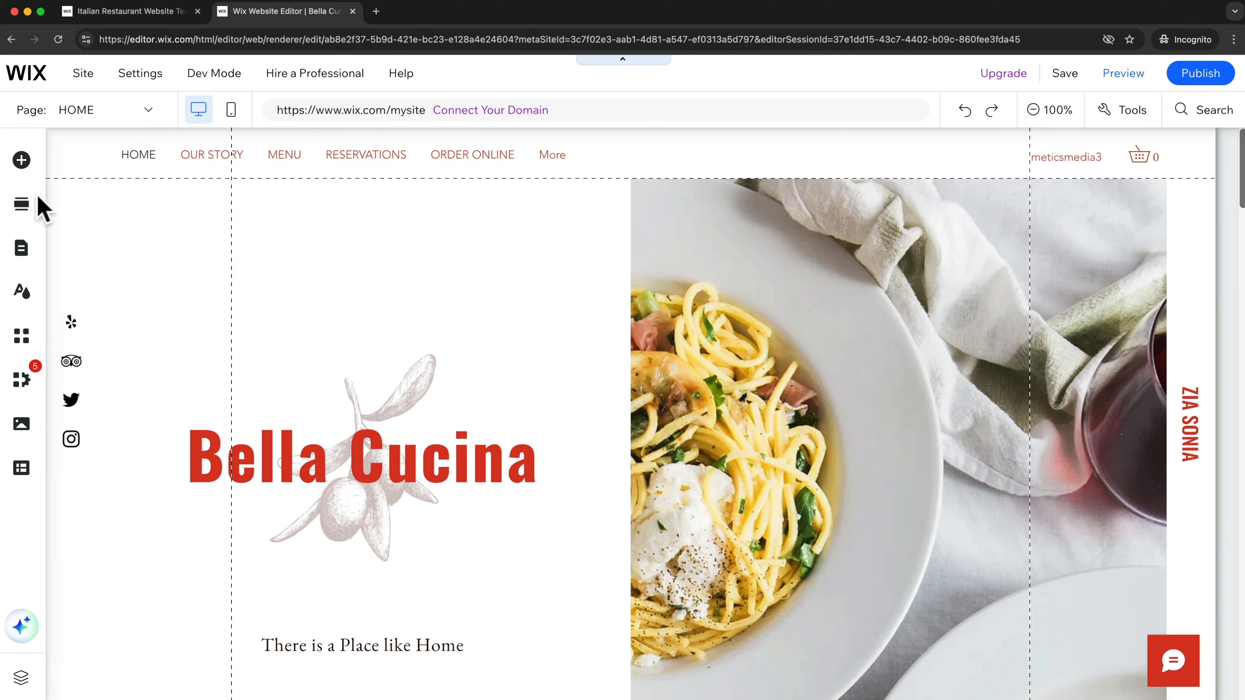
Step: Add the four-member "Our Team." layout from the Team section designs between the Reserve a Table and Contact Us sections
left_click(25, 220)
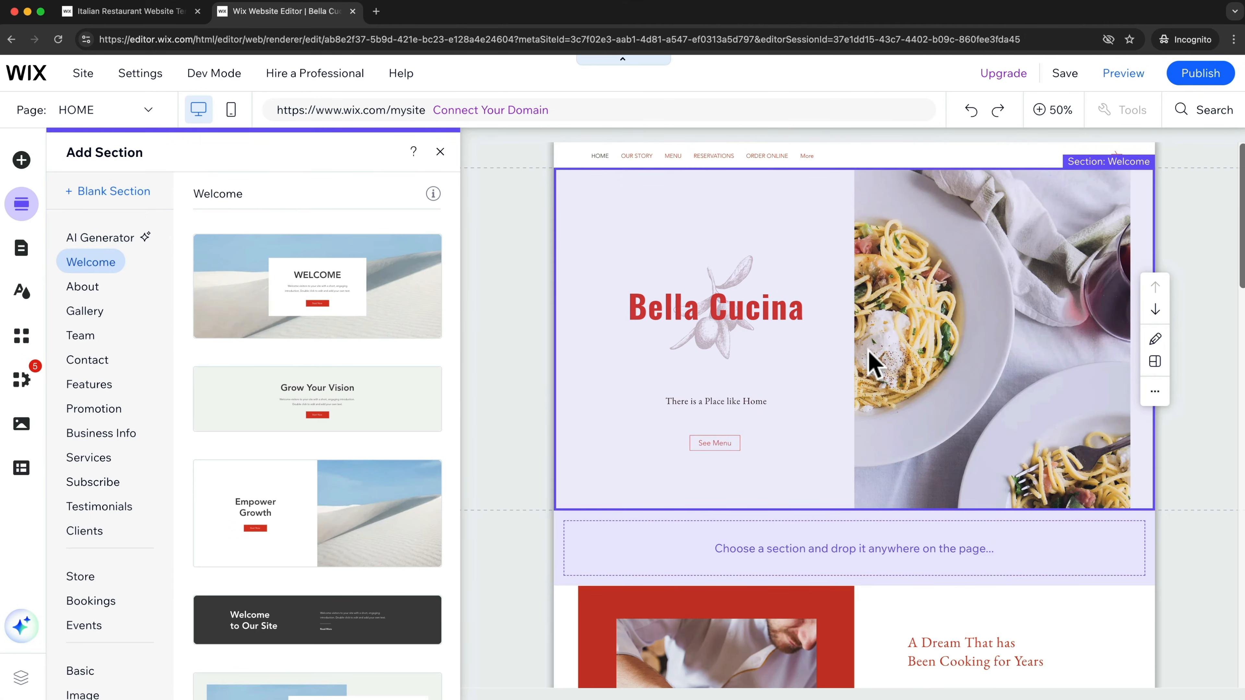
scroll(869, 361, "down", 8)
scroll(856, 345, "down", 12)
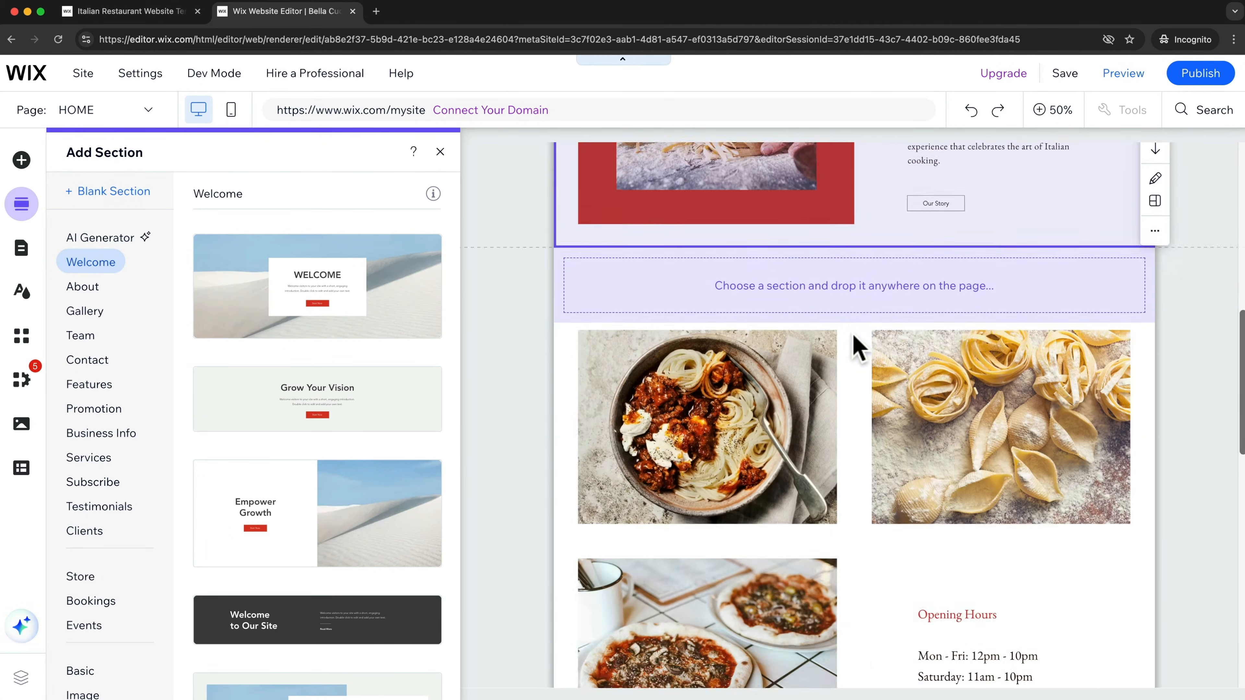
scroll(854, 334, "down", 10)
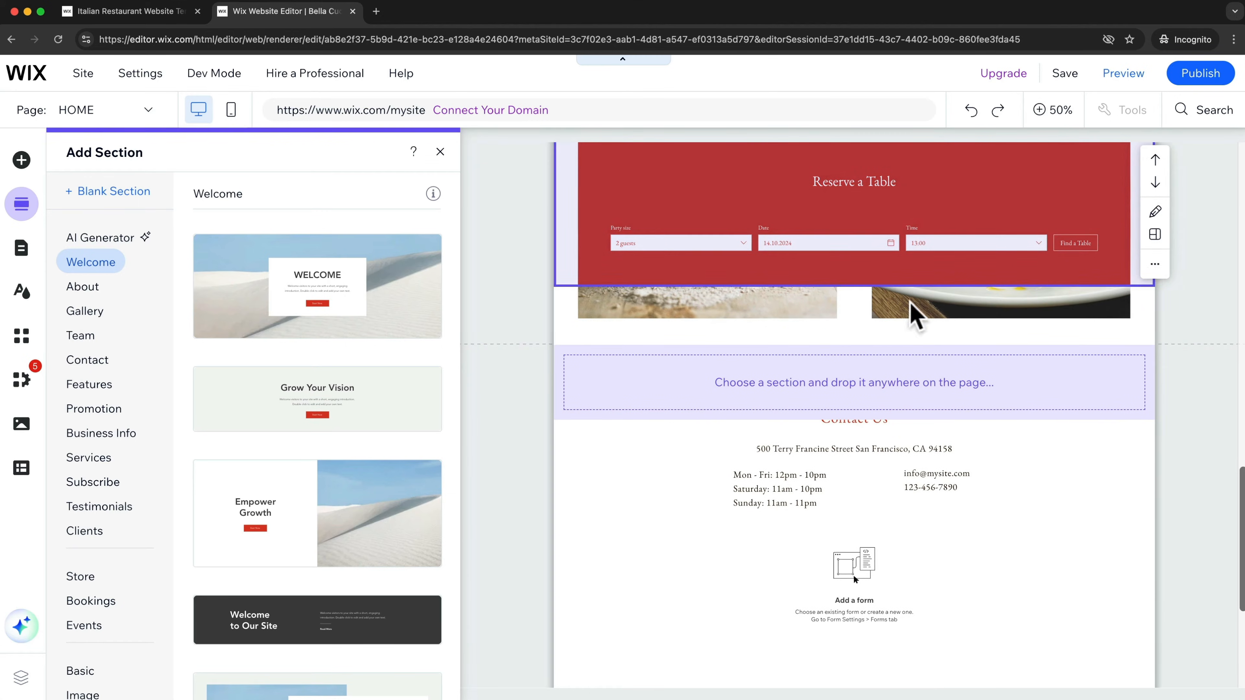
scroll(875, 320, "up", 1)
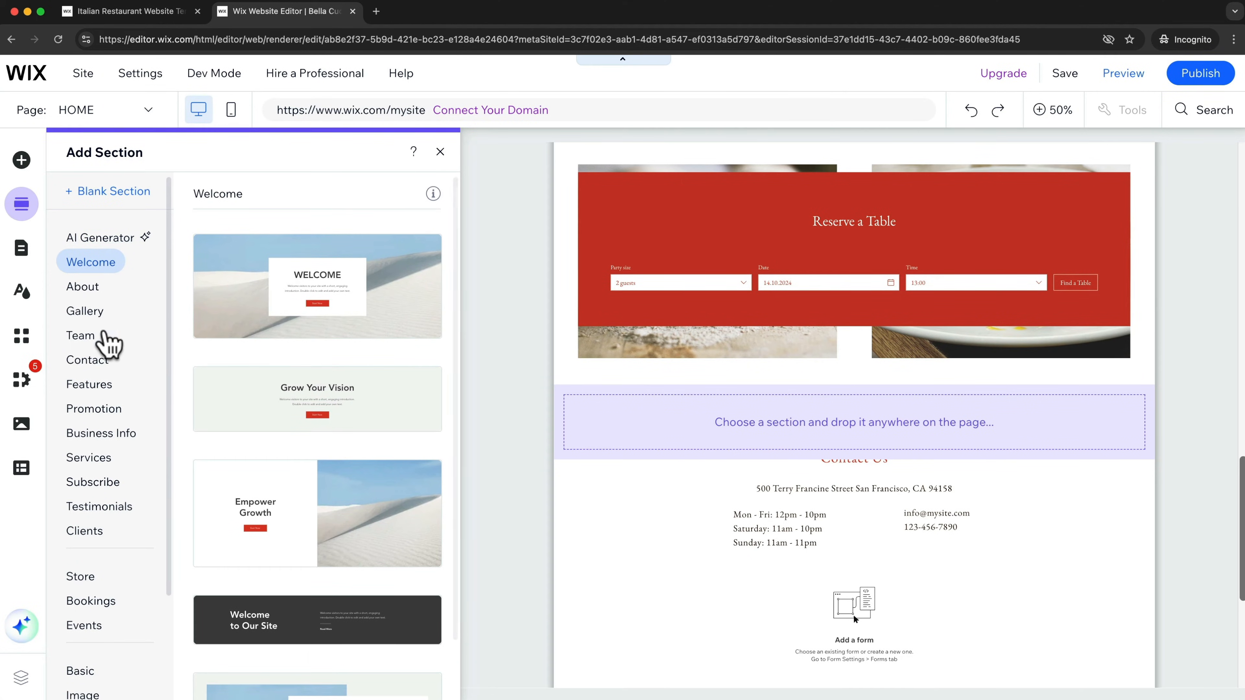
left_click(82, 336)
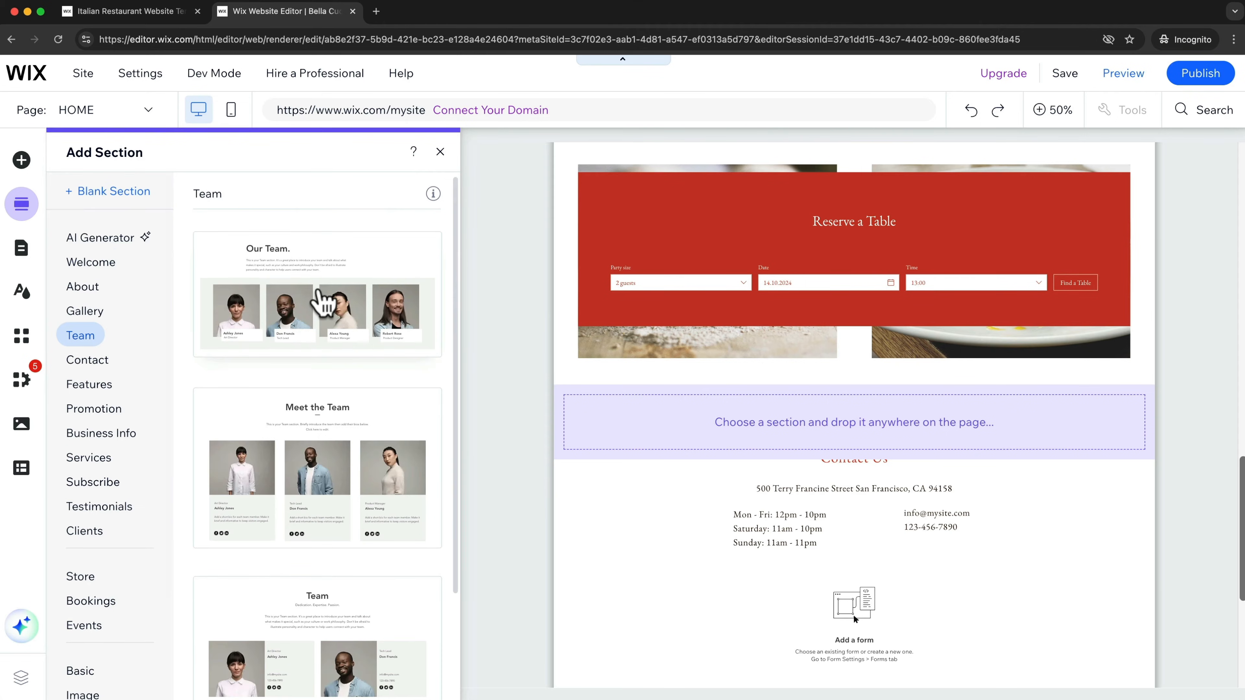
scroll(319, 302, "down", 3)
scroll(306, 392, "up", 3)
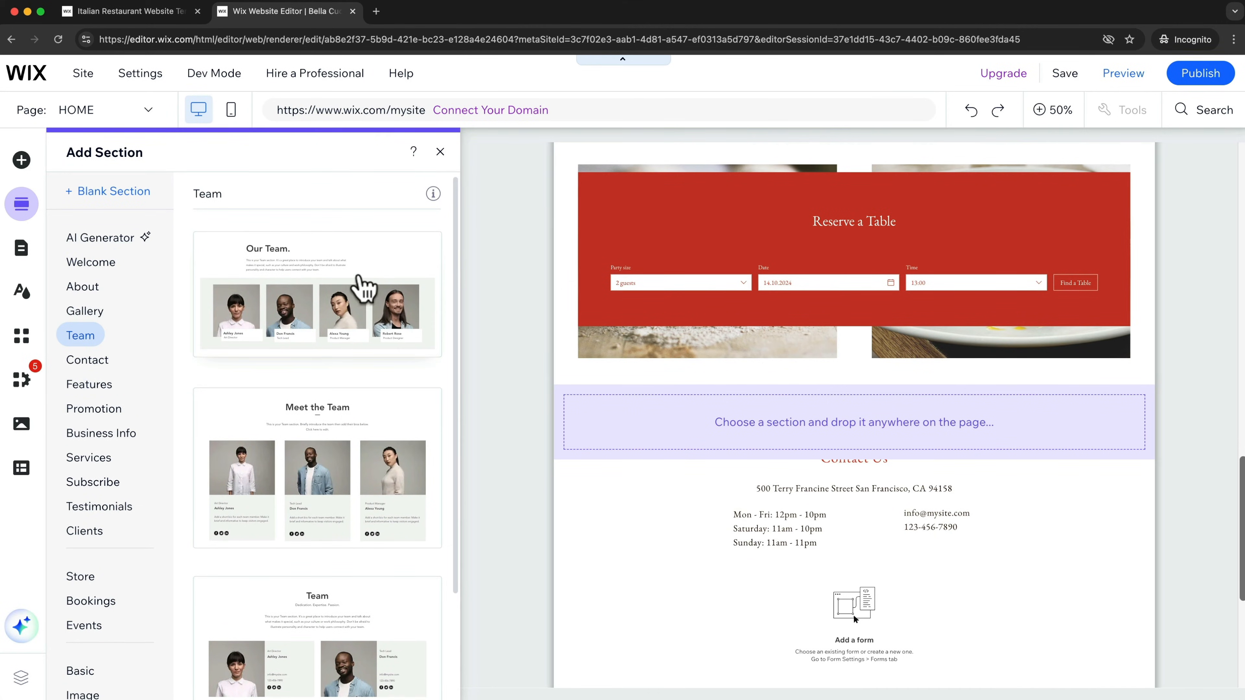
left_click(348, 292)
scroll(552, 324, "down", 5)
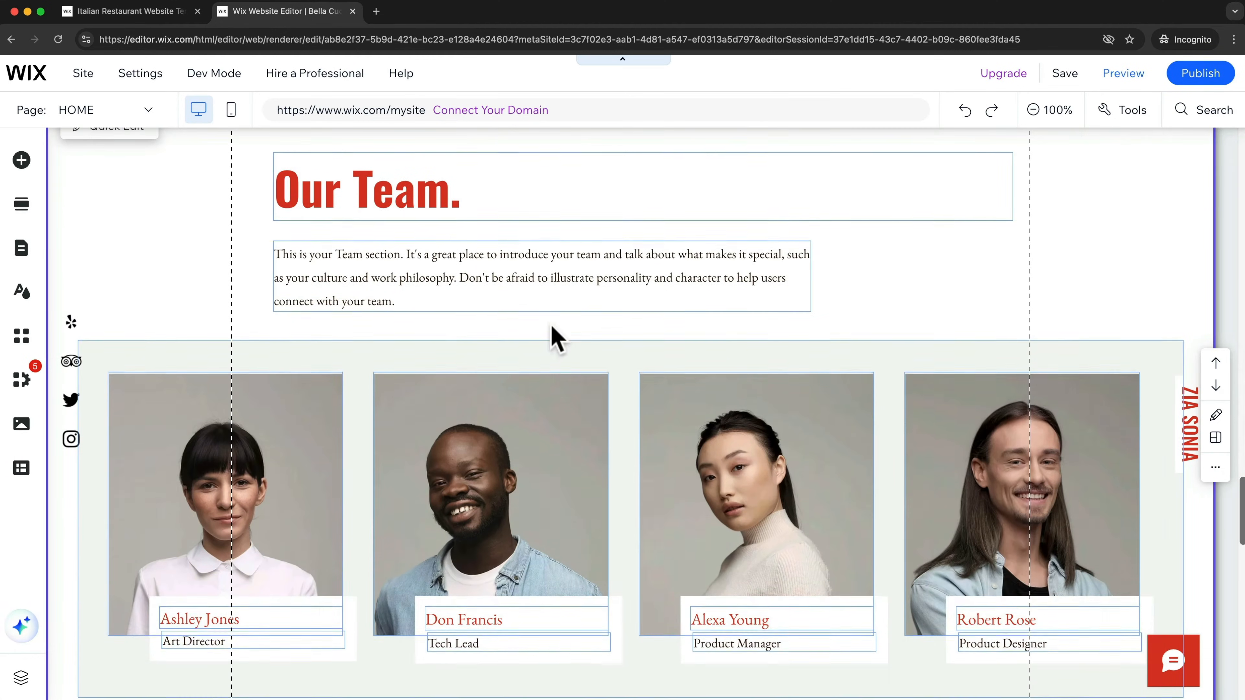
Step: Look over the new Team section's heading, intro paragraph and member cards
scroll(814, 466, "up", 1)
scroll(813, 466, "up", 2)
scroll(867, 408, "down", 3)
scroll(889, 440, "up", 1)
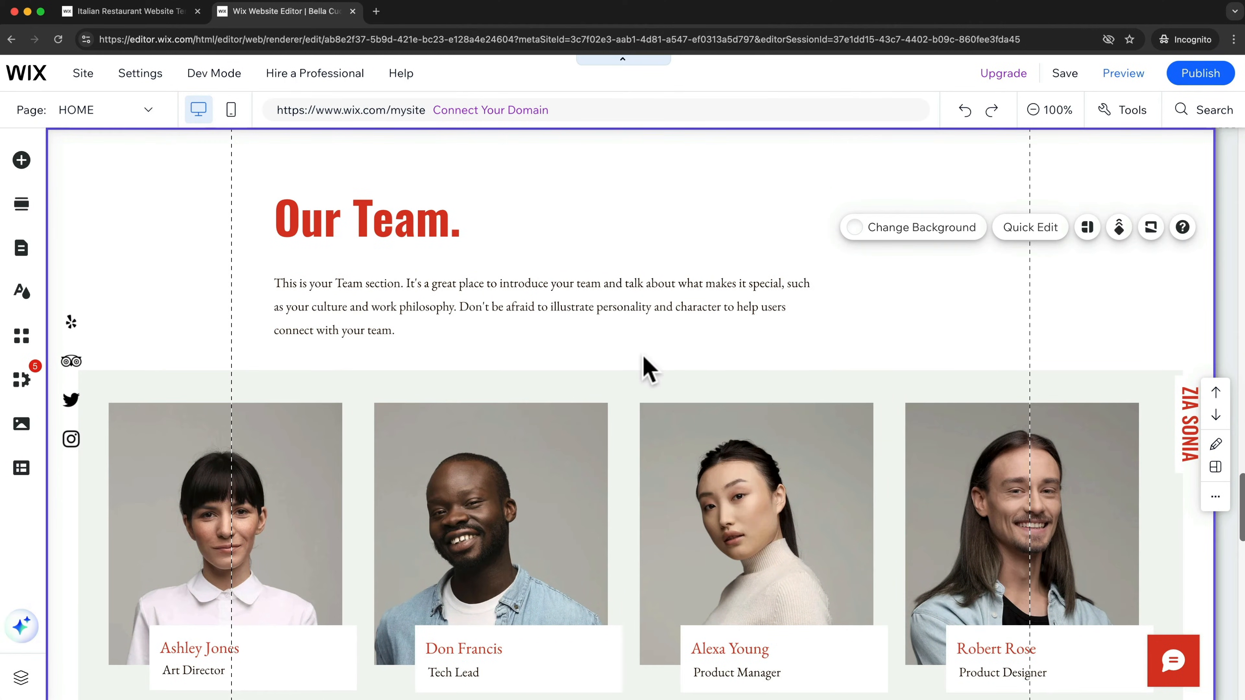
left_click(444, 228)
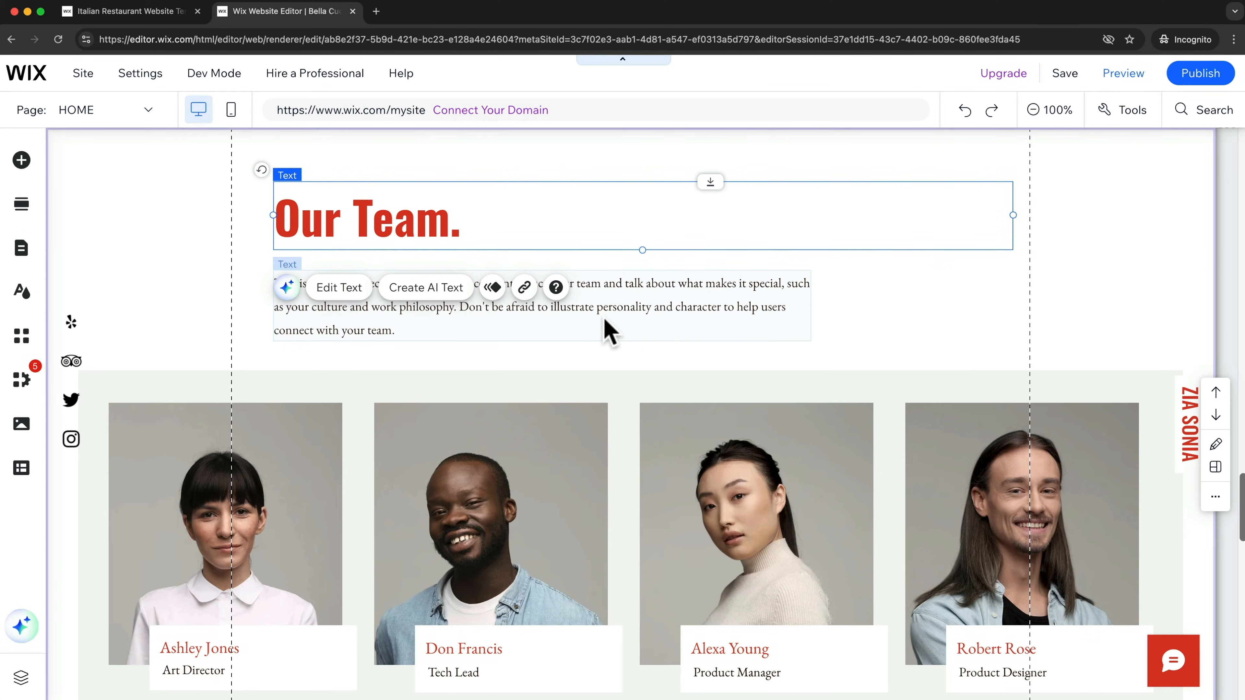
scroll(903, 349, "up", 1)
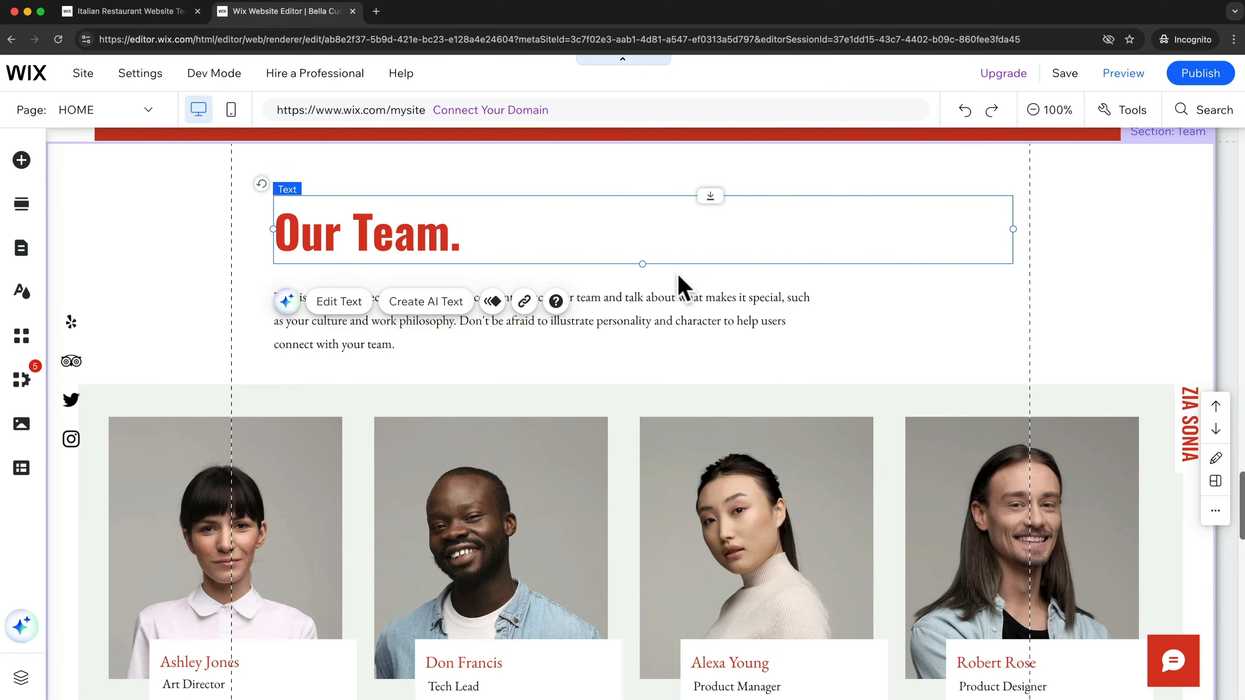
scroll(669, 299, "down", 3)
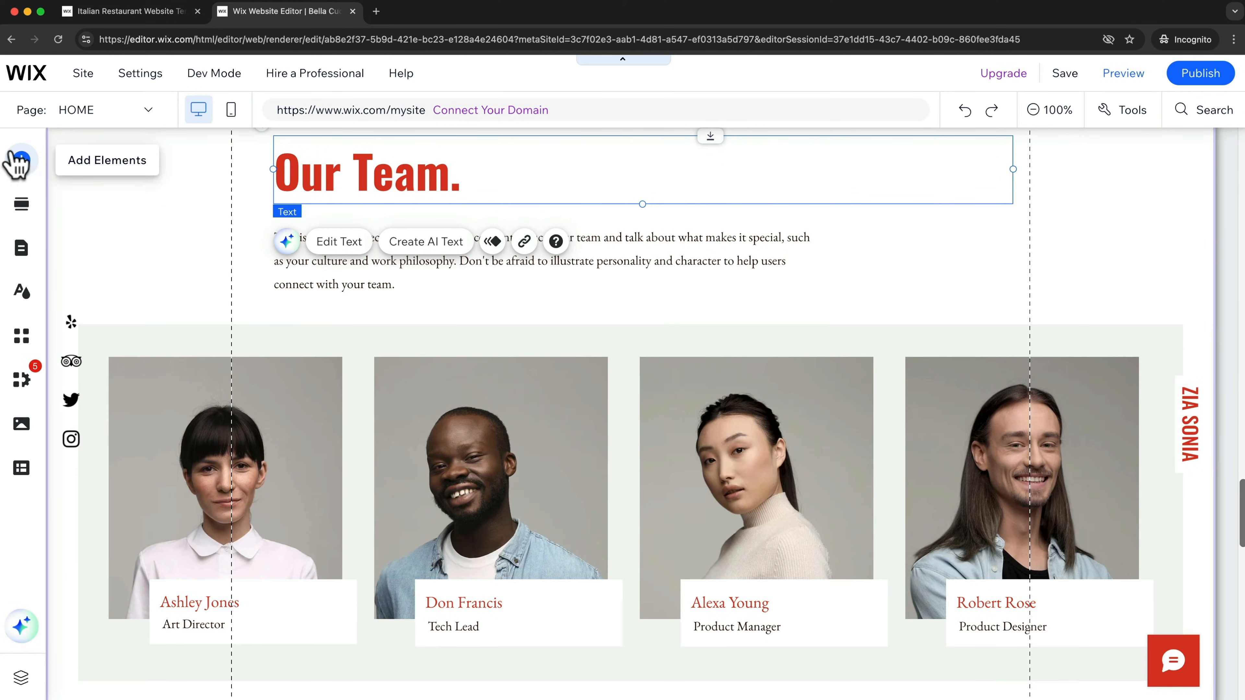
Step: Add a dark themed button to the Team section
left_click(21, 160)
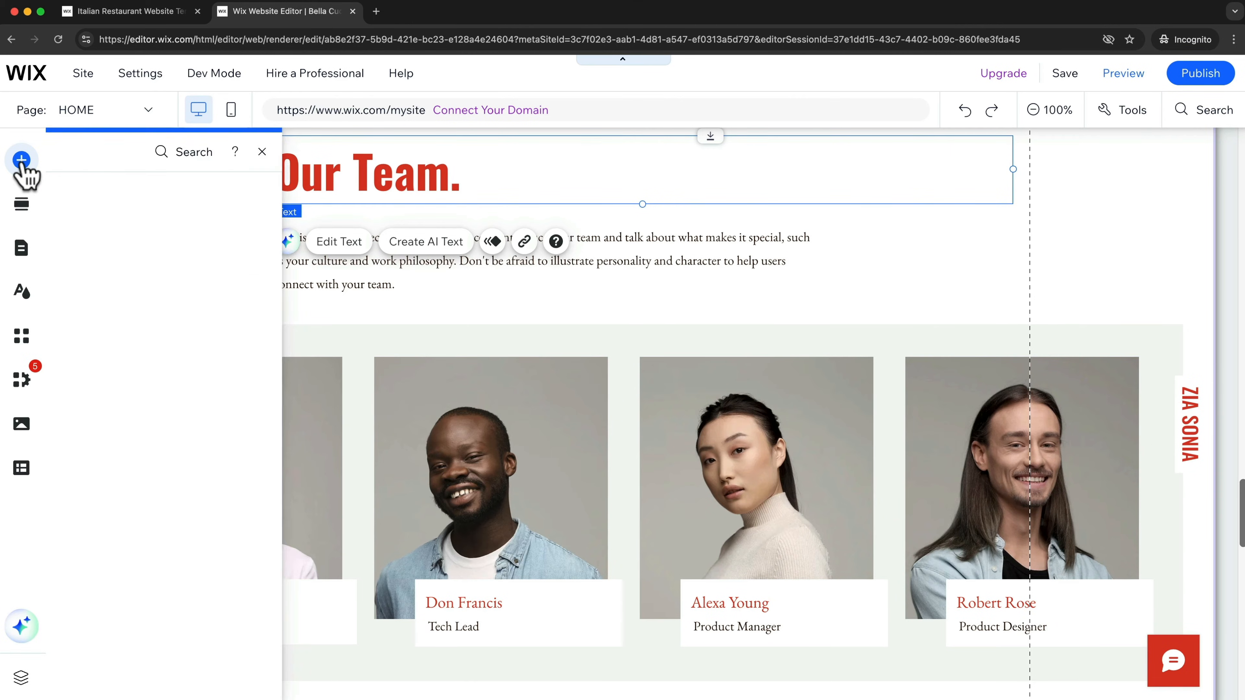
left_click(76, 193)
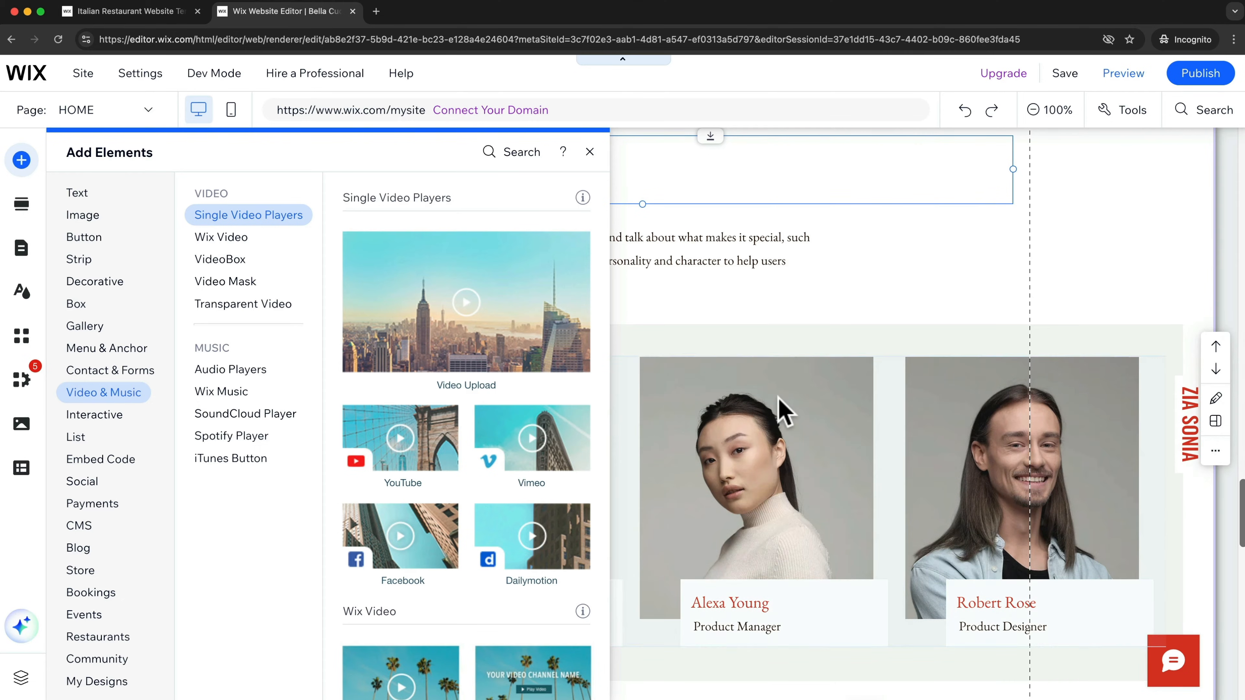
scroll(784, 410, "down", 3)
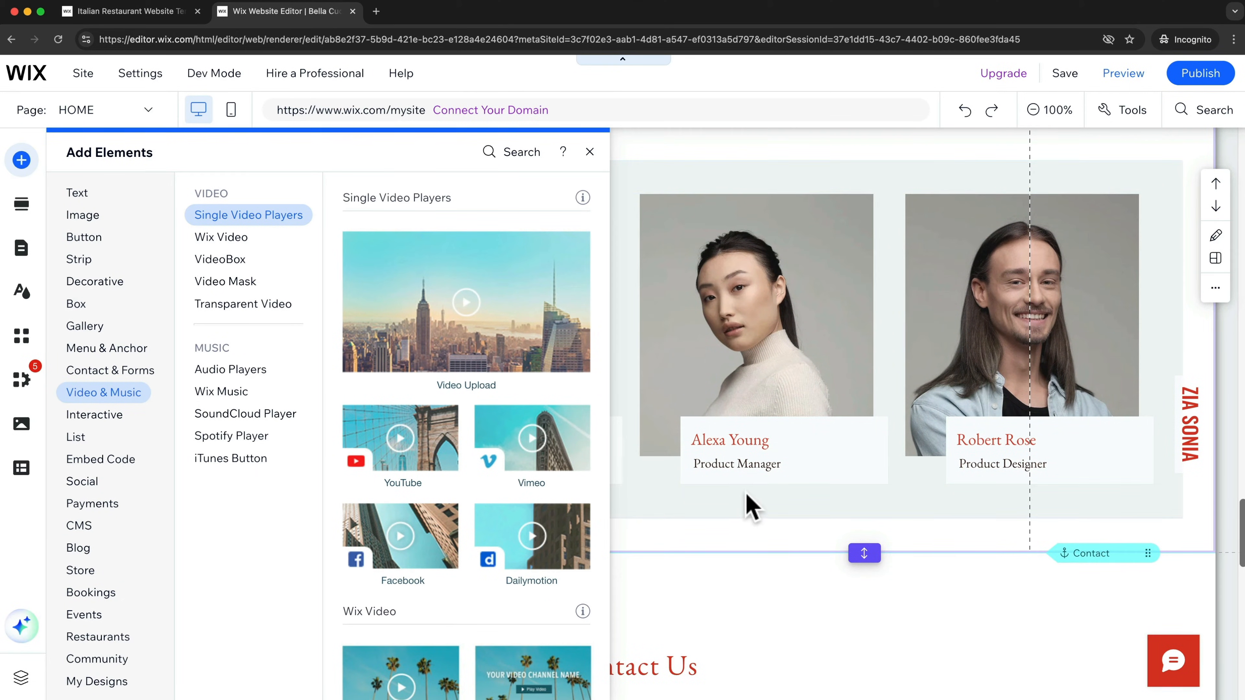
left_click(84, 237)
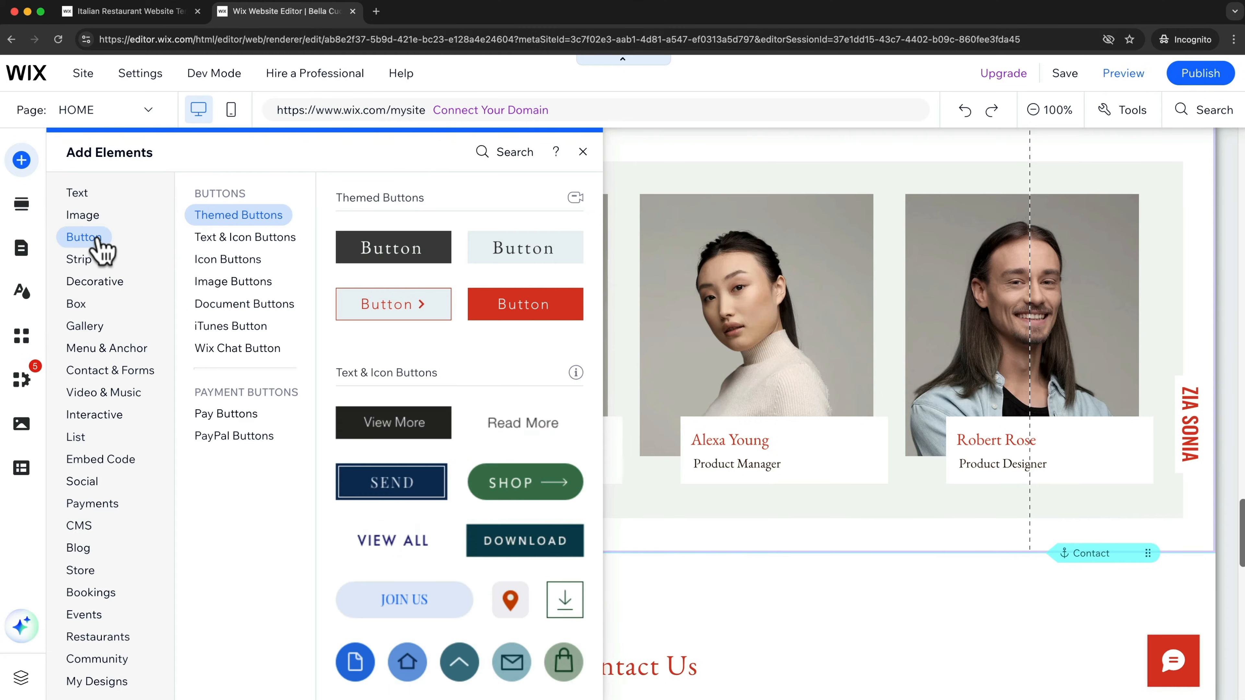
left_click(262, 238)
left_click(264, 222)
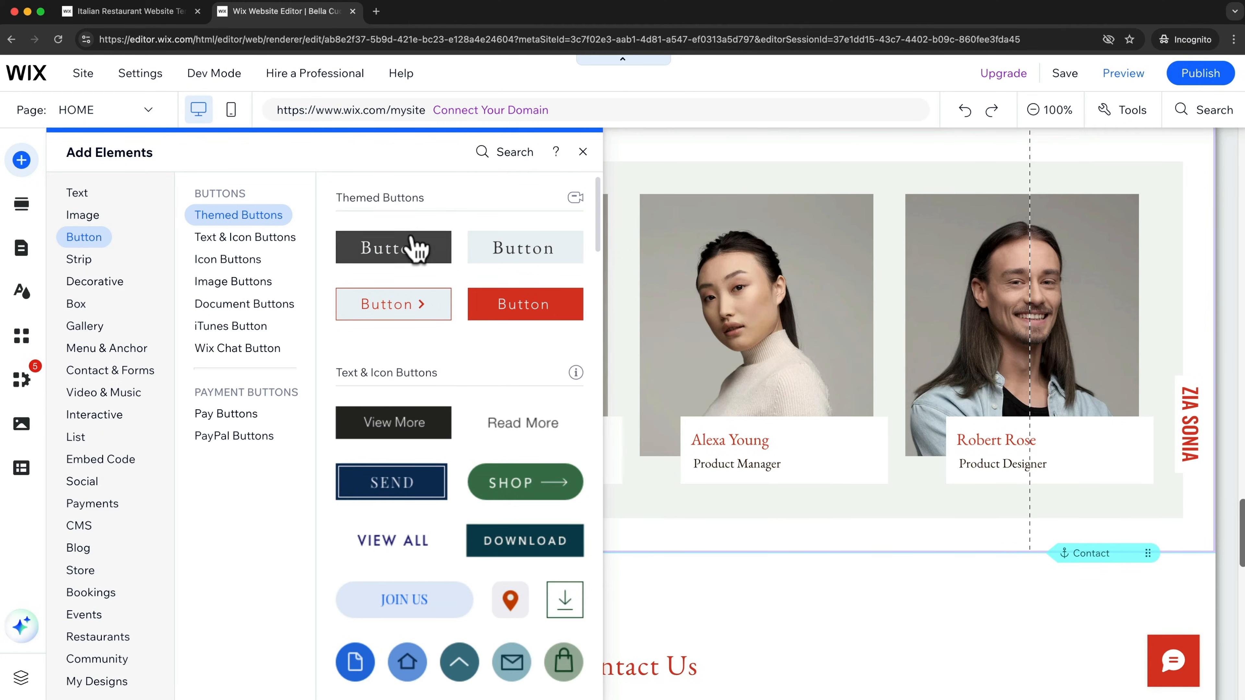
left_click(416, 250)
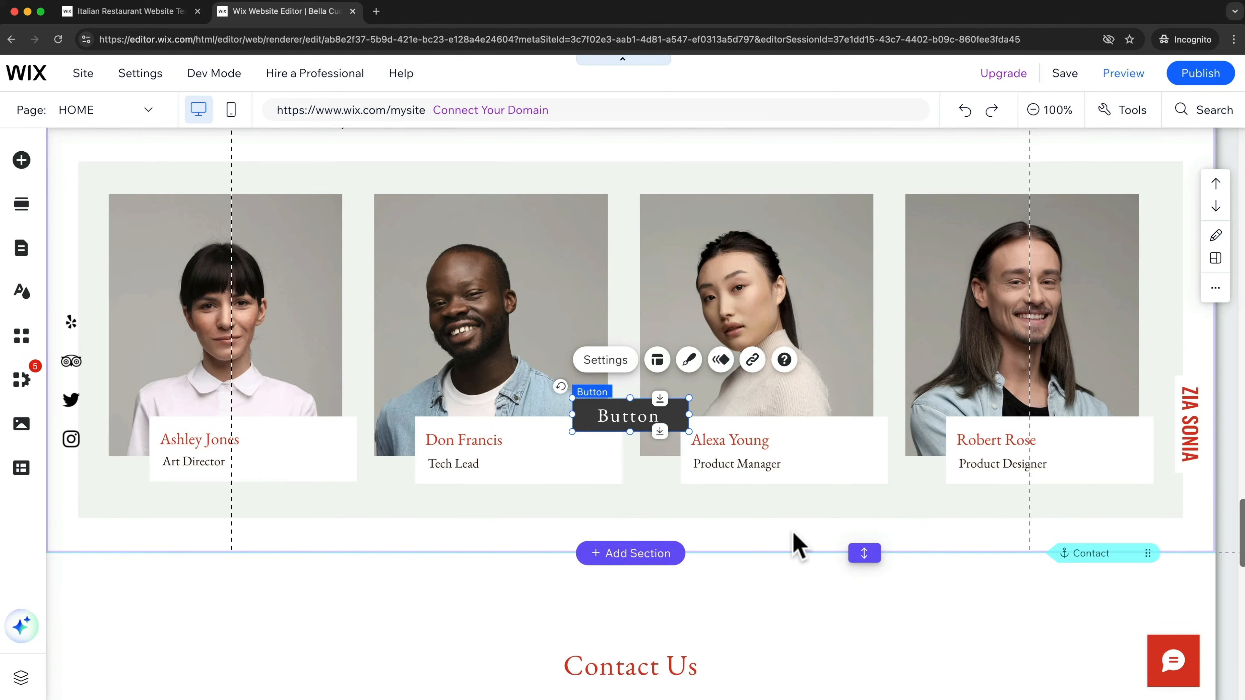
Step: Extend the Team section downward and move the new button into the empty space centred below the member cards
scroll(798, 545, "down", 2)
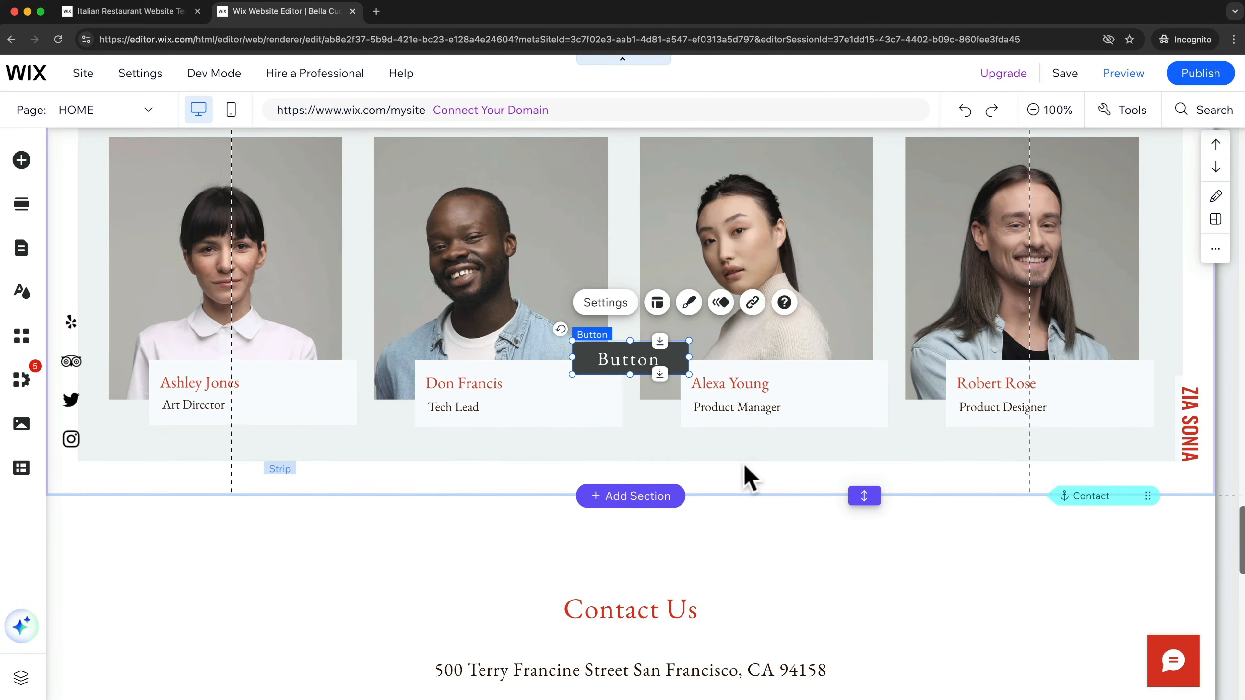
scroll(887, 309, "up", 3)
scroll(881, 316, "down", 3)
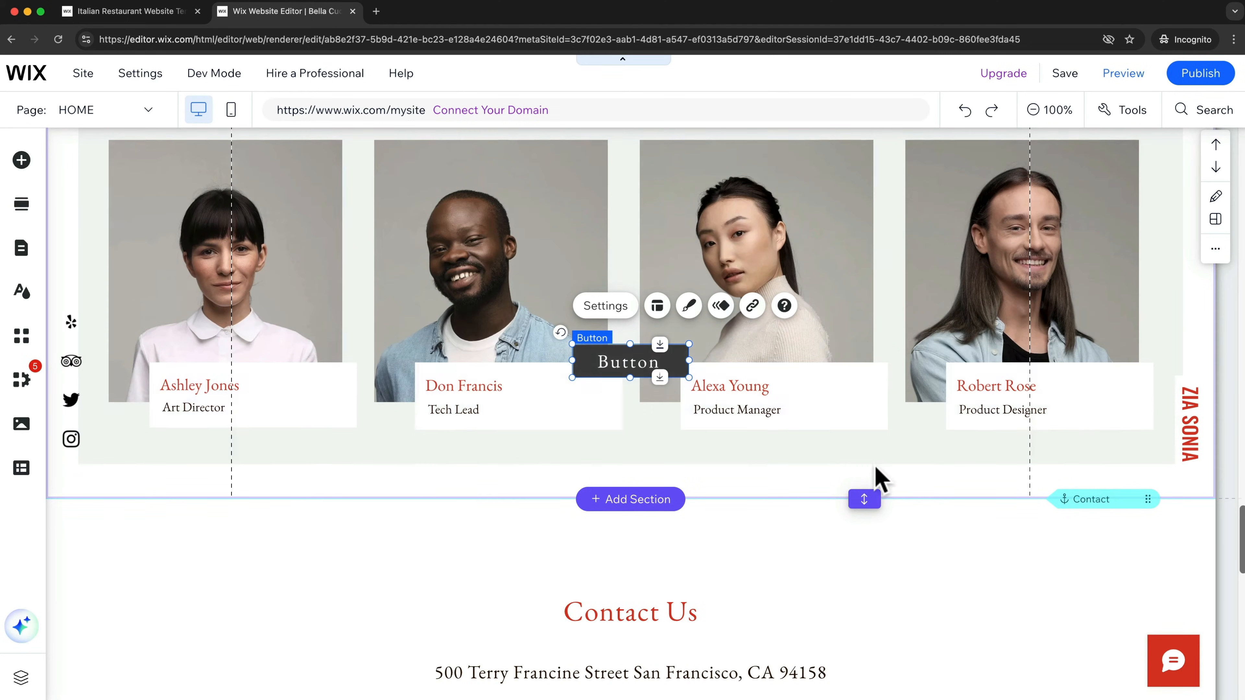
left_click_drag(866, 499, 872, 568)
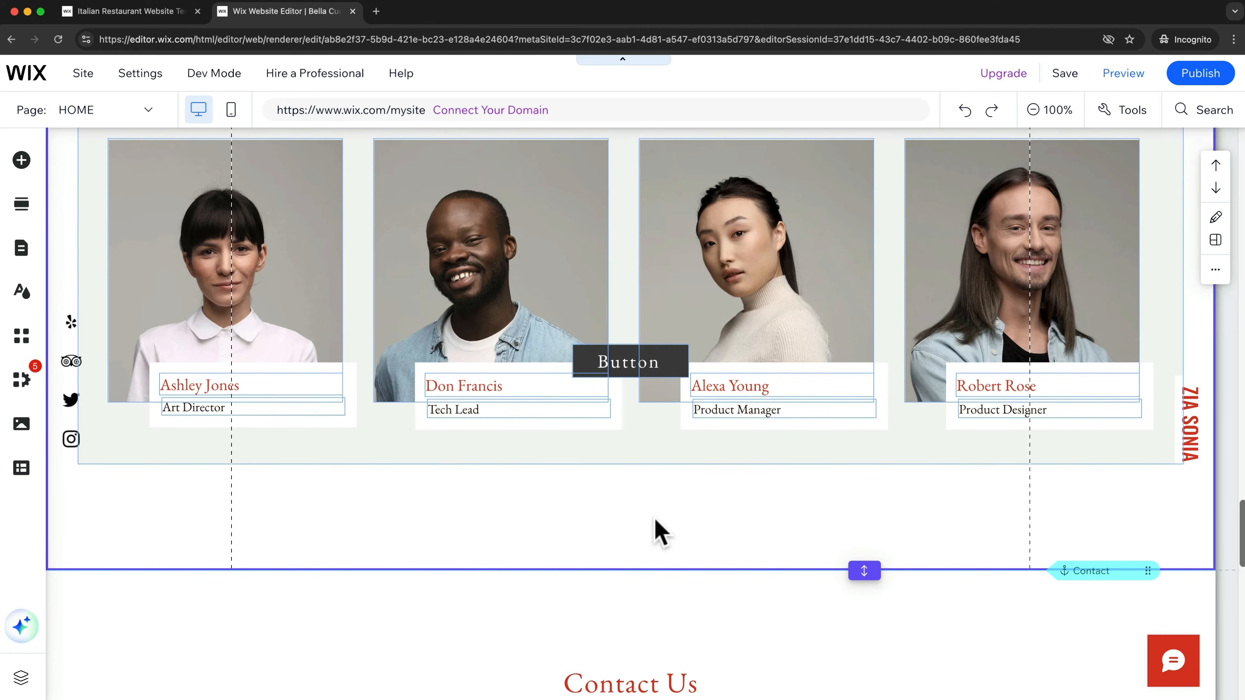
left_click_drag(631, 361, 629, 516)
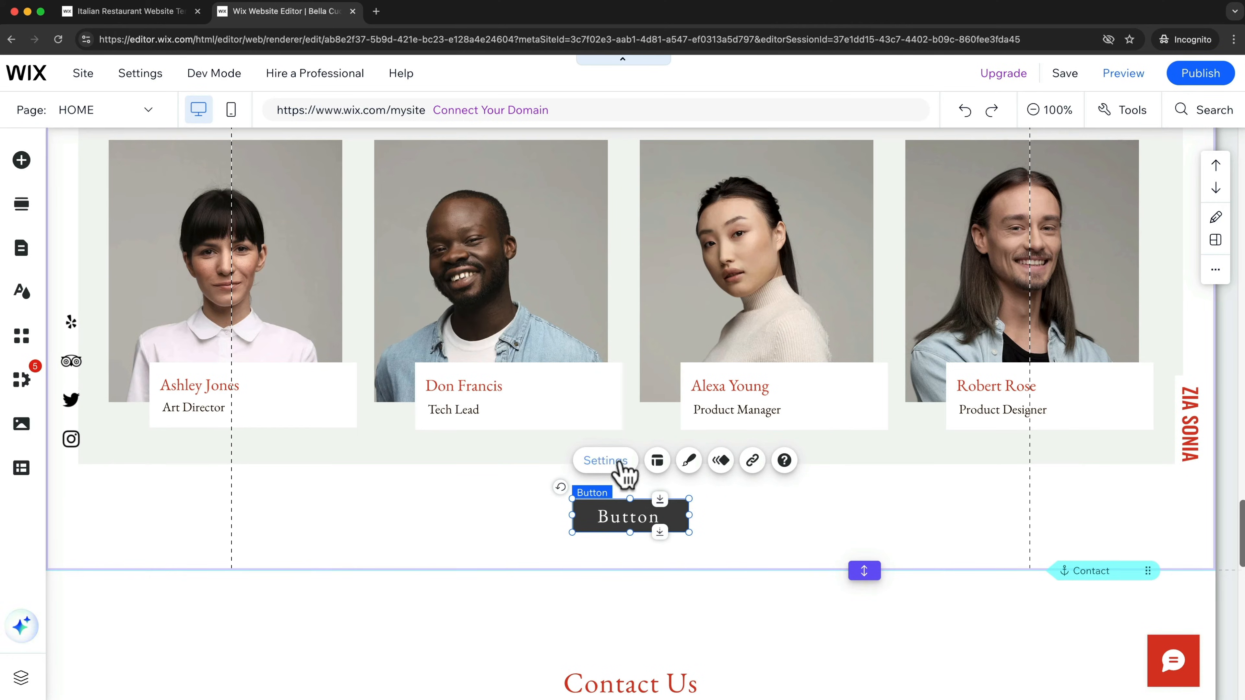
Step: Label the new button "Our Story" and link it to the OUR STORY page, opening in the current window
left_click(606, 461)
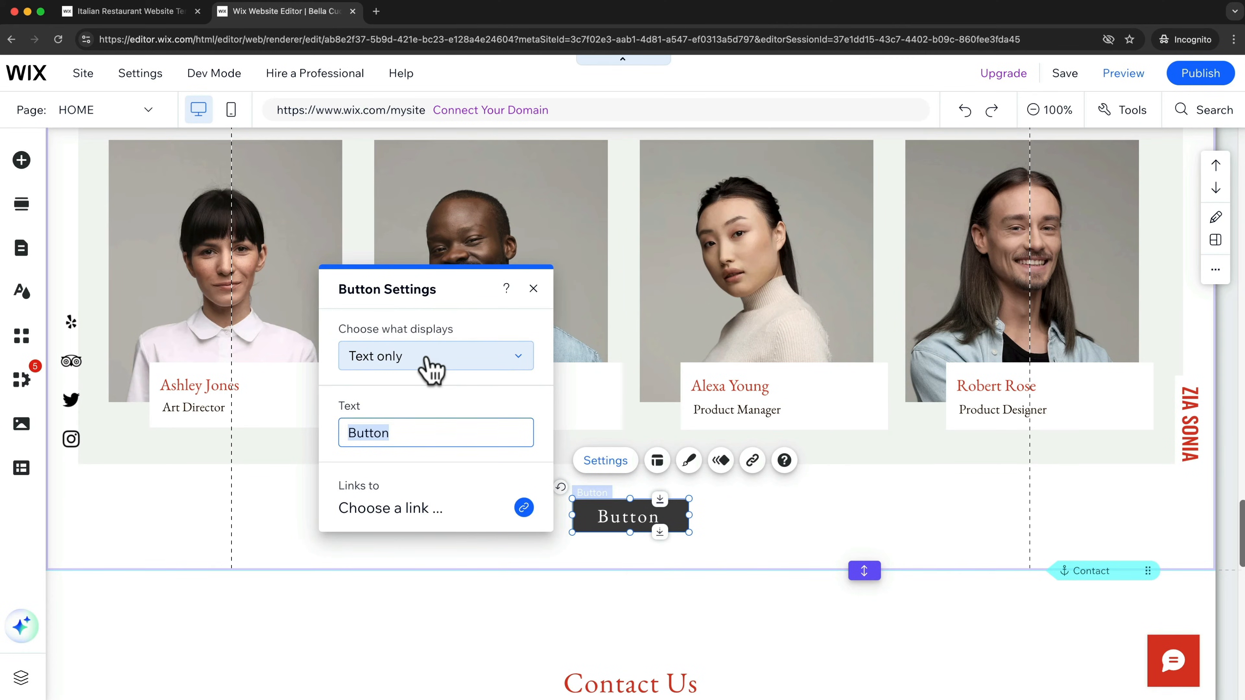
type("Our Story")
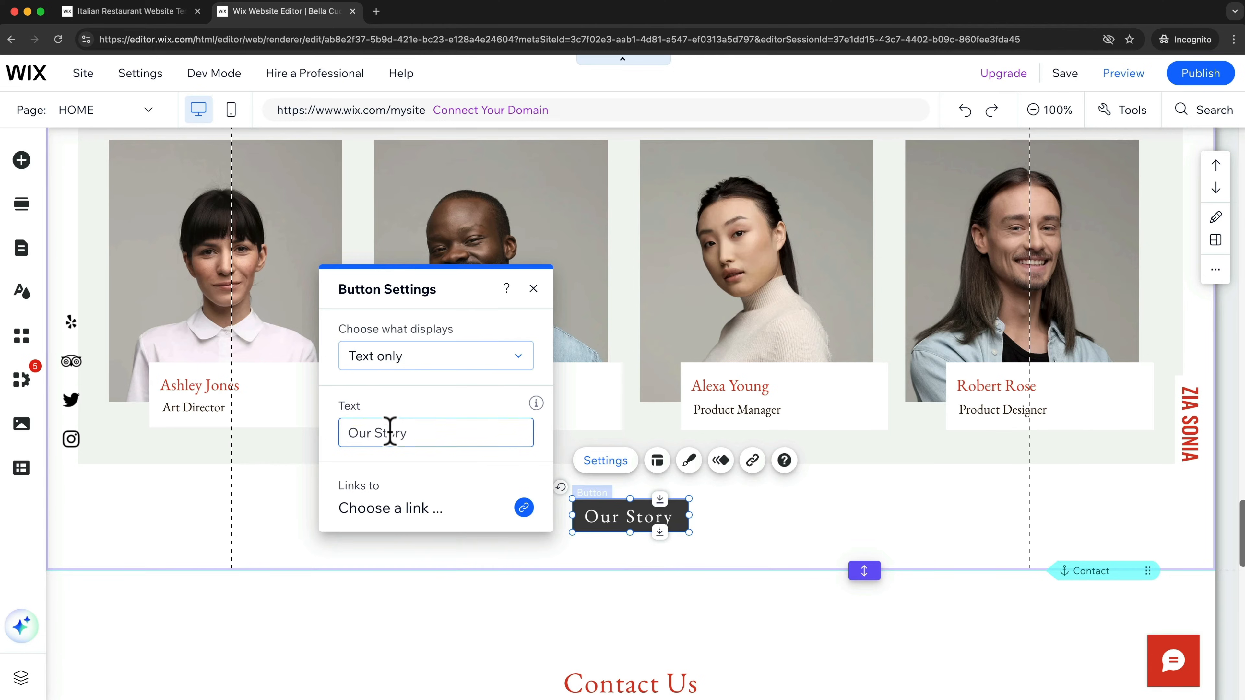
left_click(413, 516)
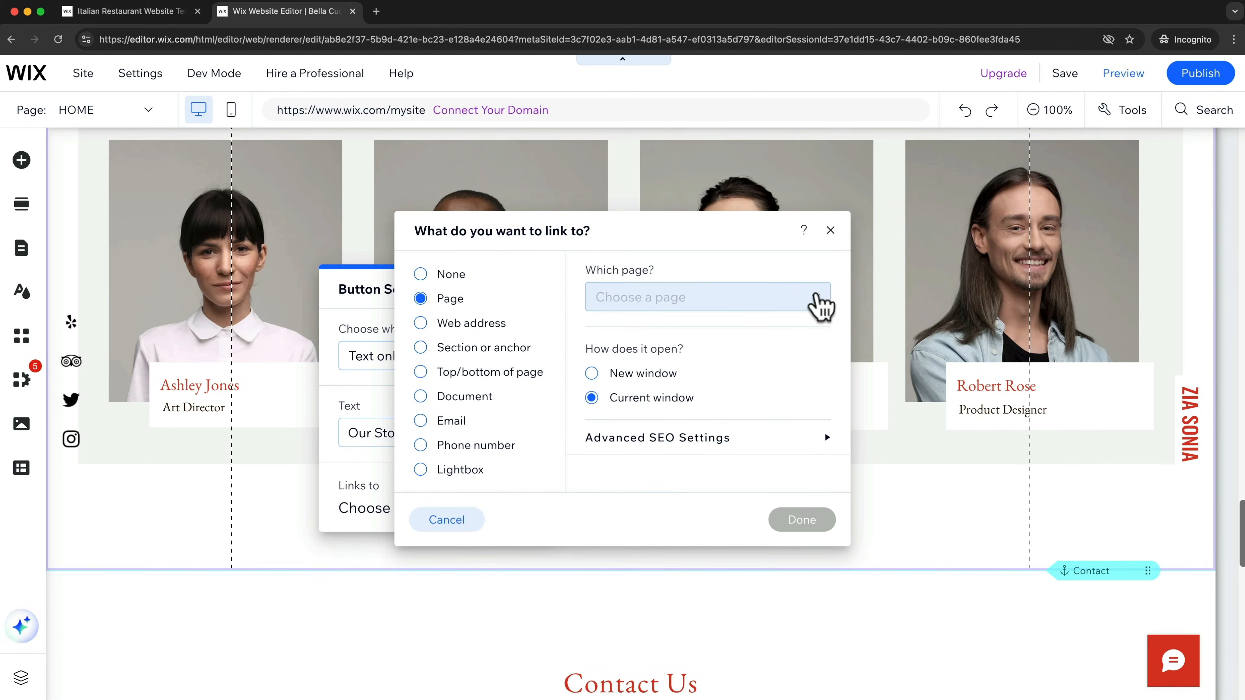
left_click(821, 304)
left_click(718, 406)
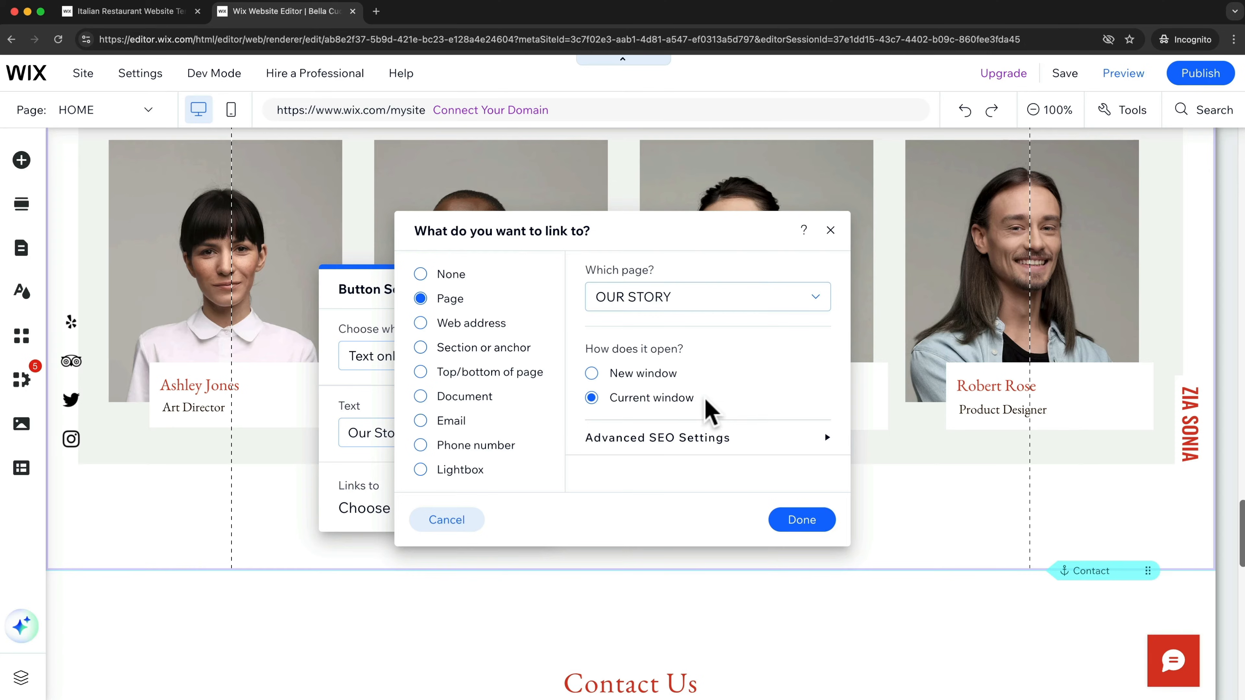
left_click(803, 530)
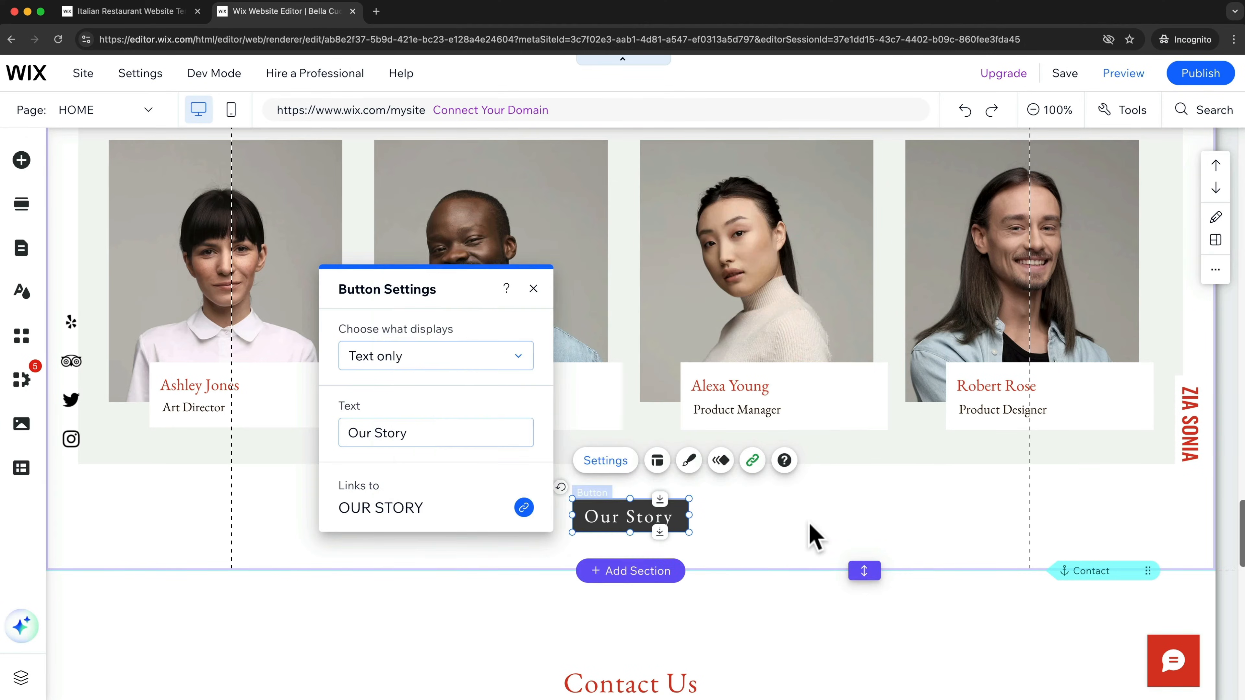
left_click(810, 525)
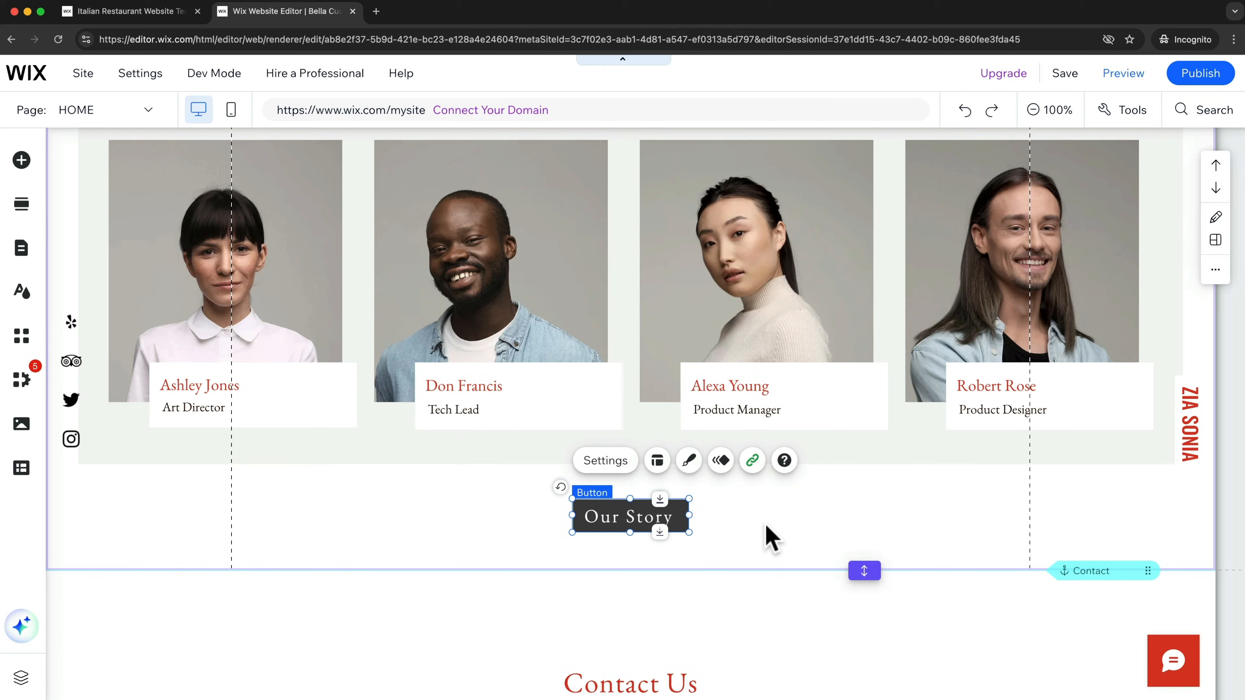
Step: Review the home page at 50% zoom, checking how the Team section and its button fit between the neighbouring sections
left_click(1044, 113)
scroll(740, 463, "down", 20)
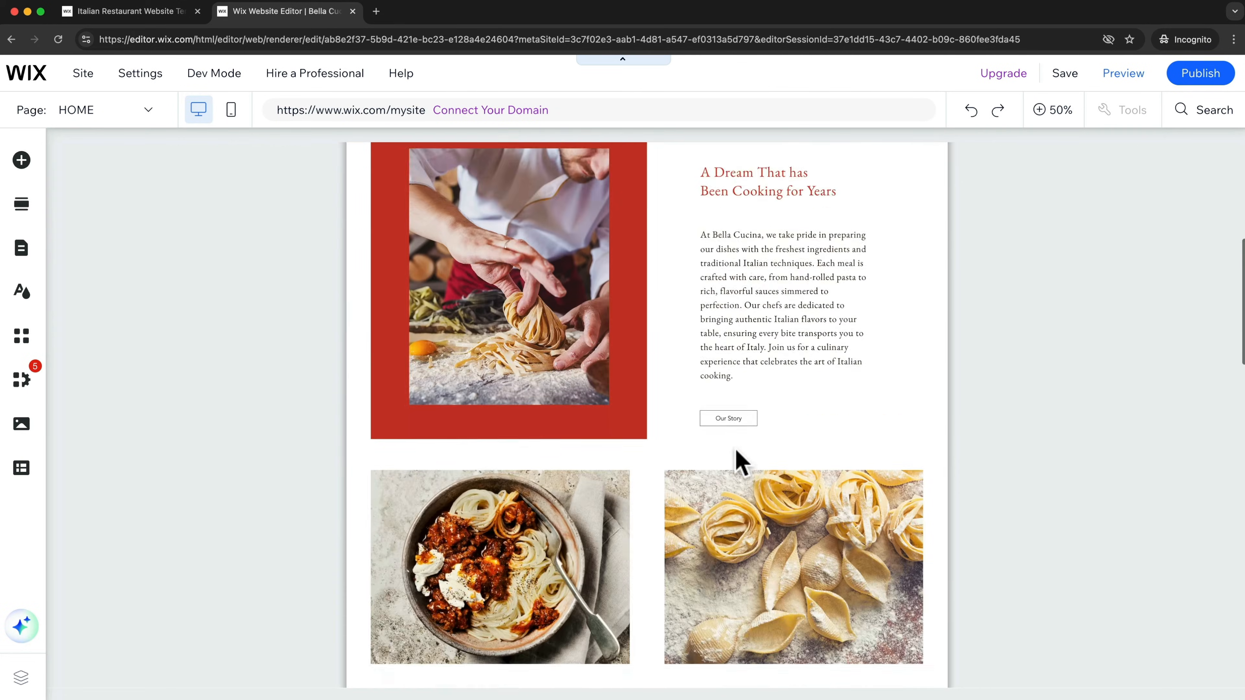
scroll(638, 409, "down", 1)
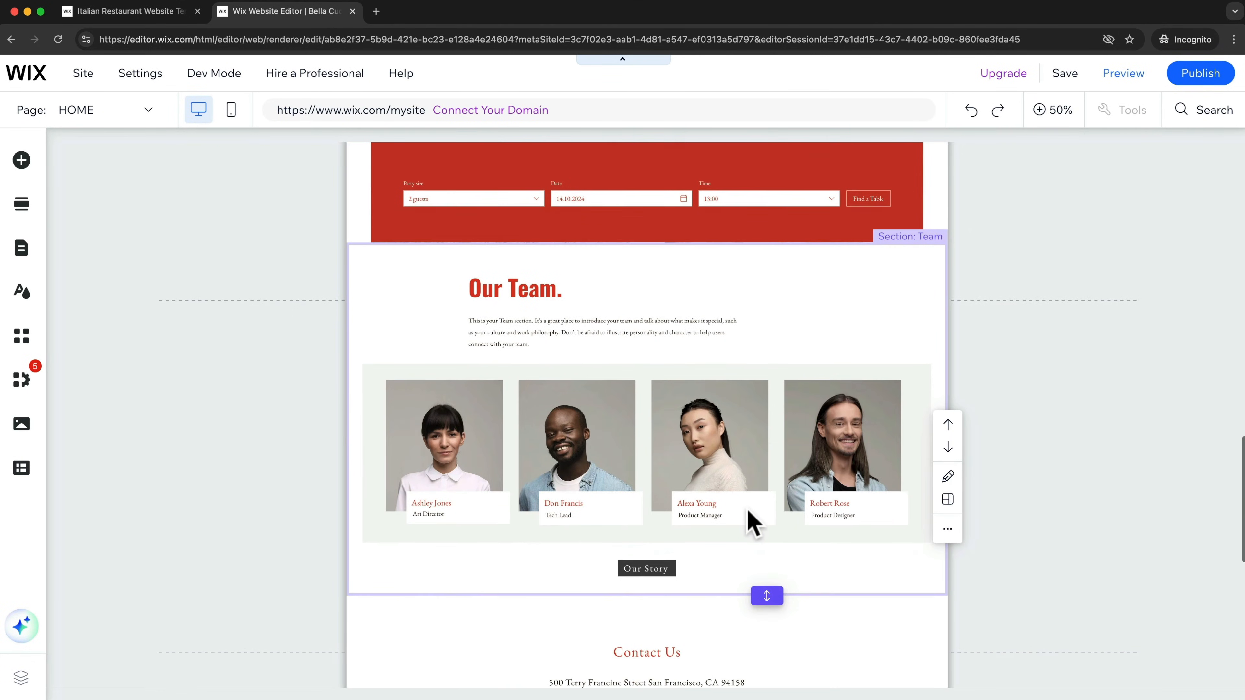
left_click(743, 563)
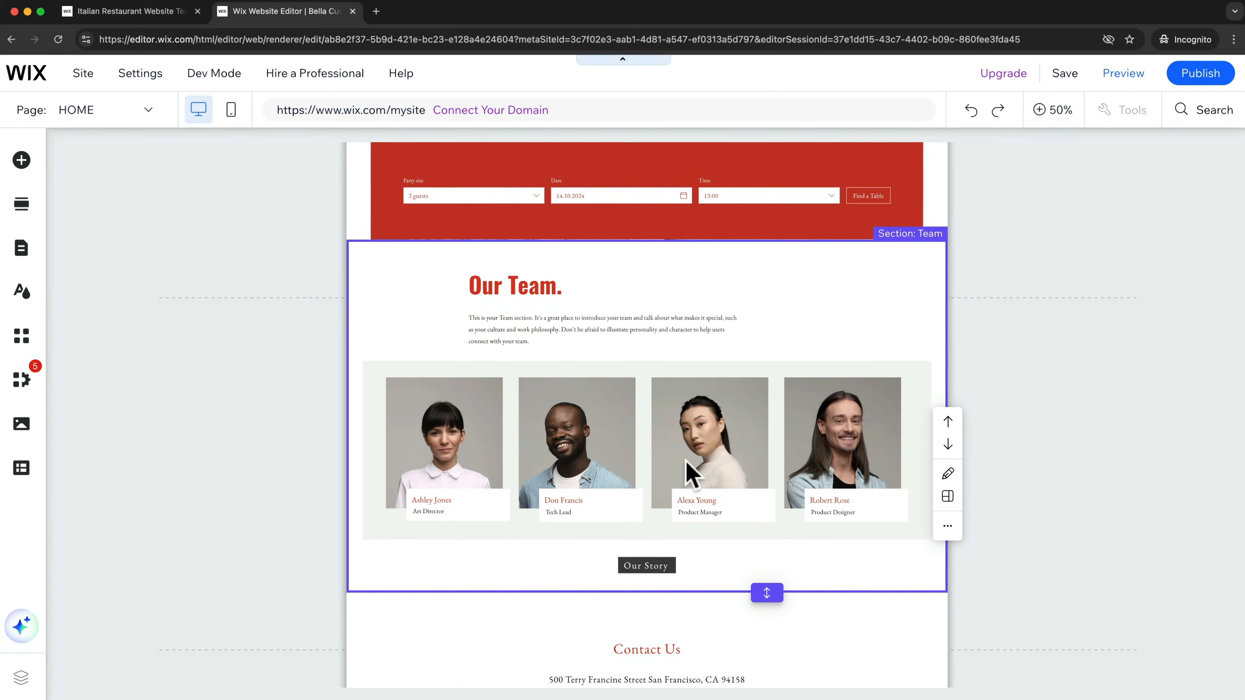
scroll(953, 325, "up", 3)
scroll(747, 431, "down", 2)
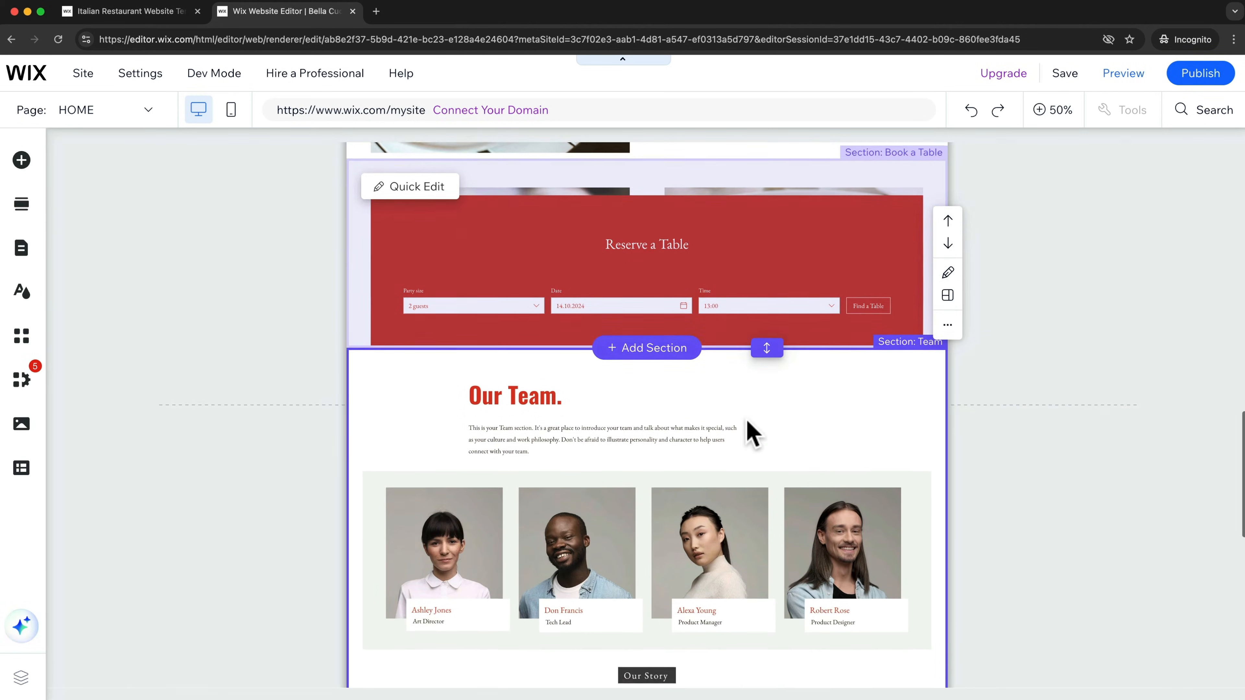
scroll(755, 434, "down", 2)
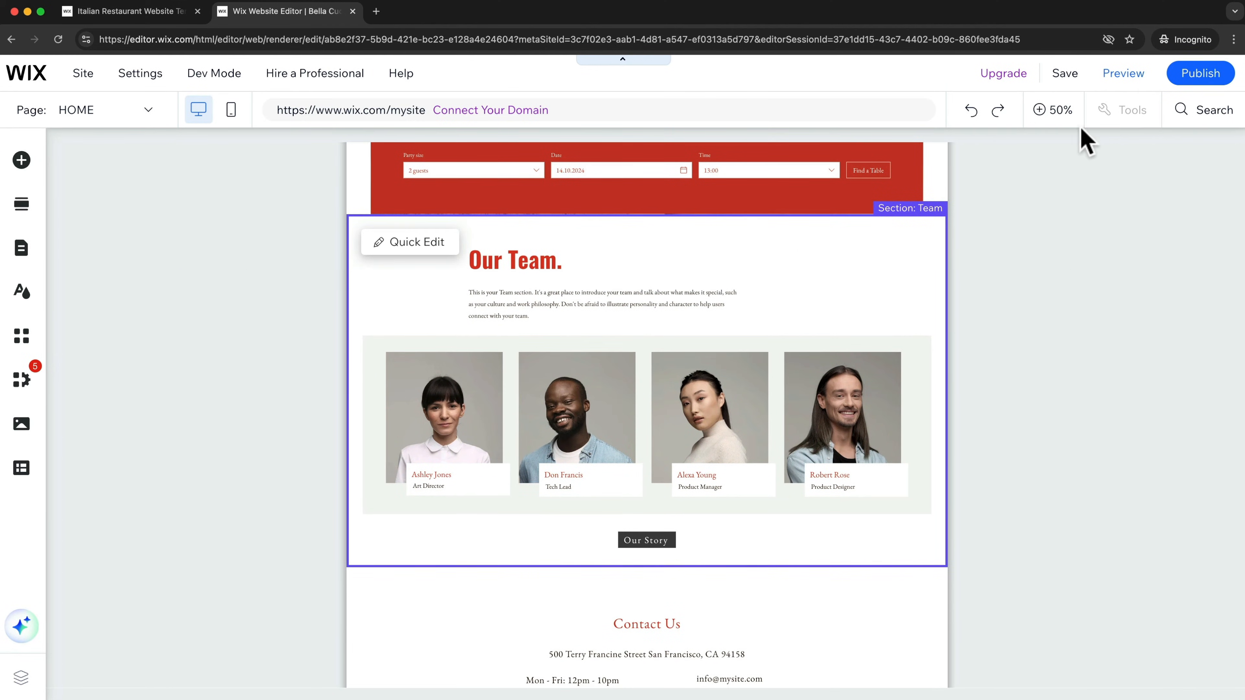
Step: Restyle the Team section's "Our Story" button with the solid red themed button design
left_click(1054, 128)
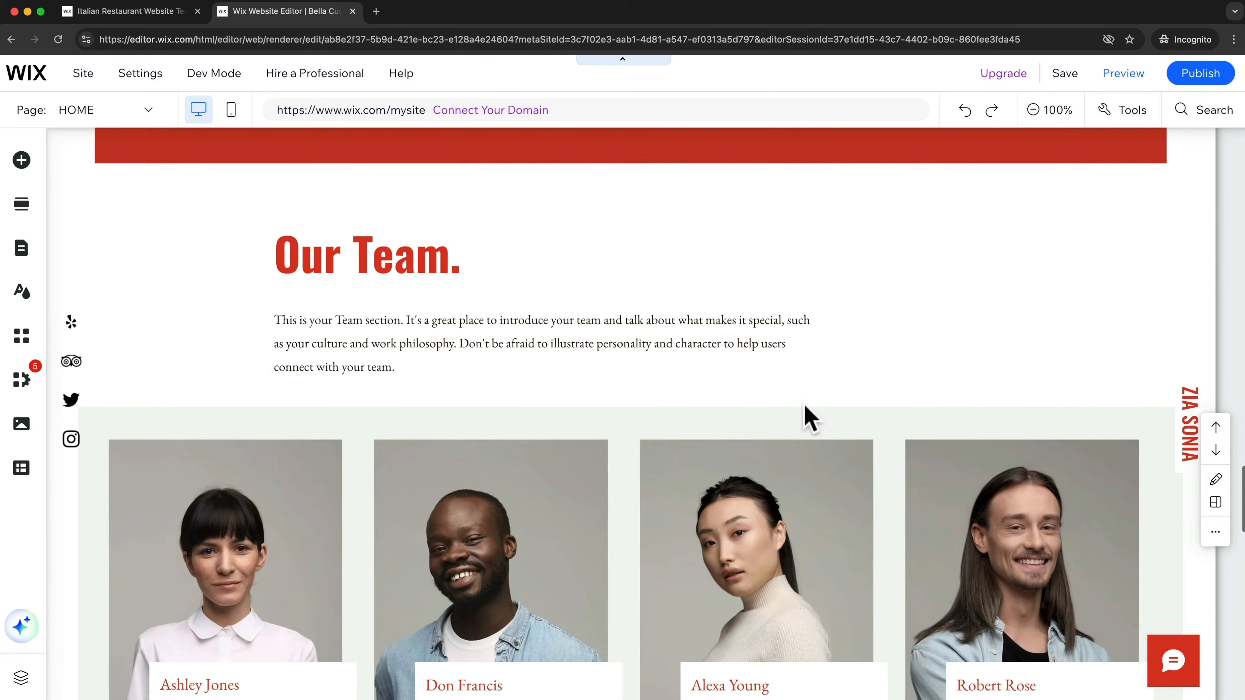
scroll(804, 417, "down", 5)
left_click(648, 525)
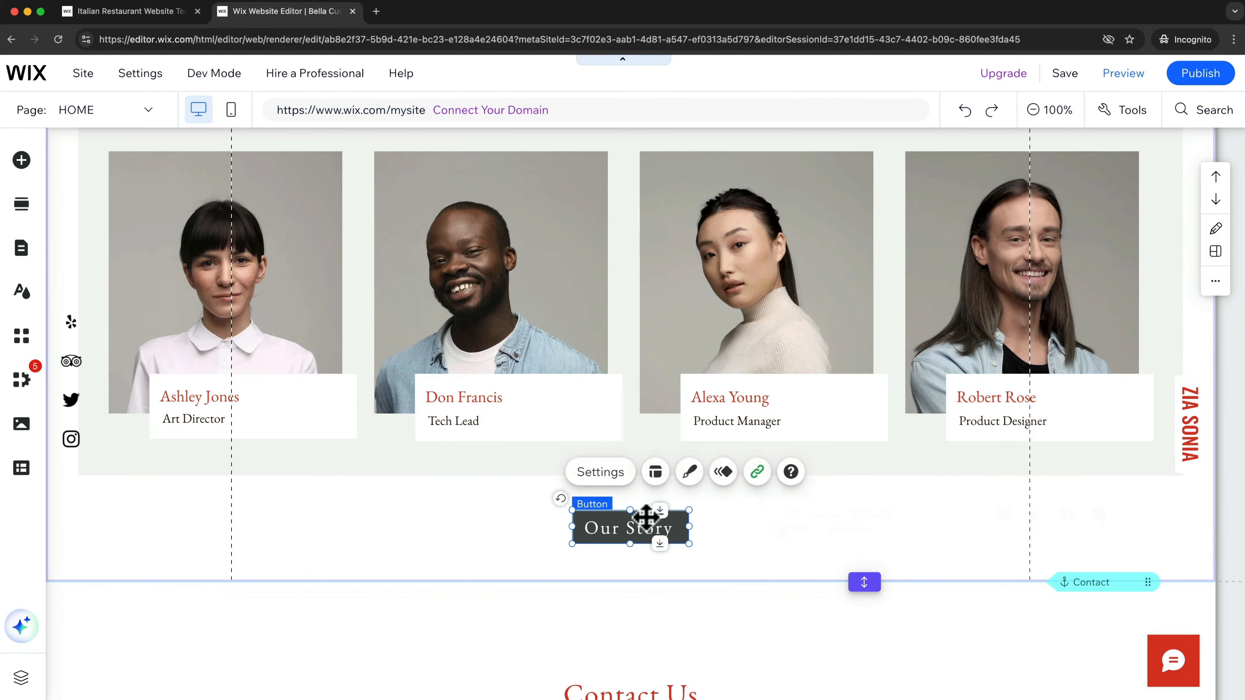
left_click(690, 474)
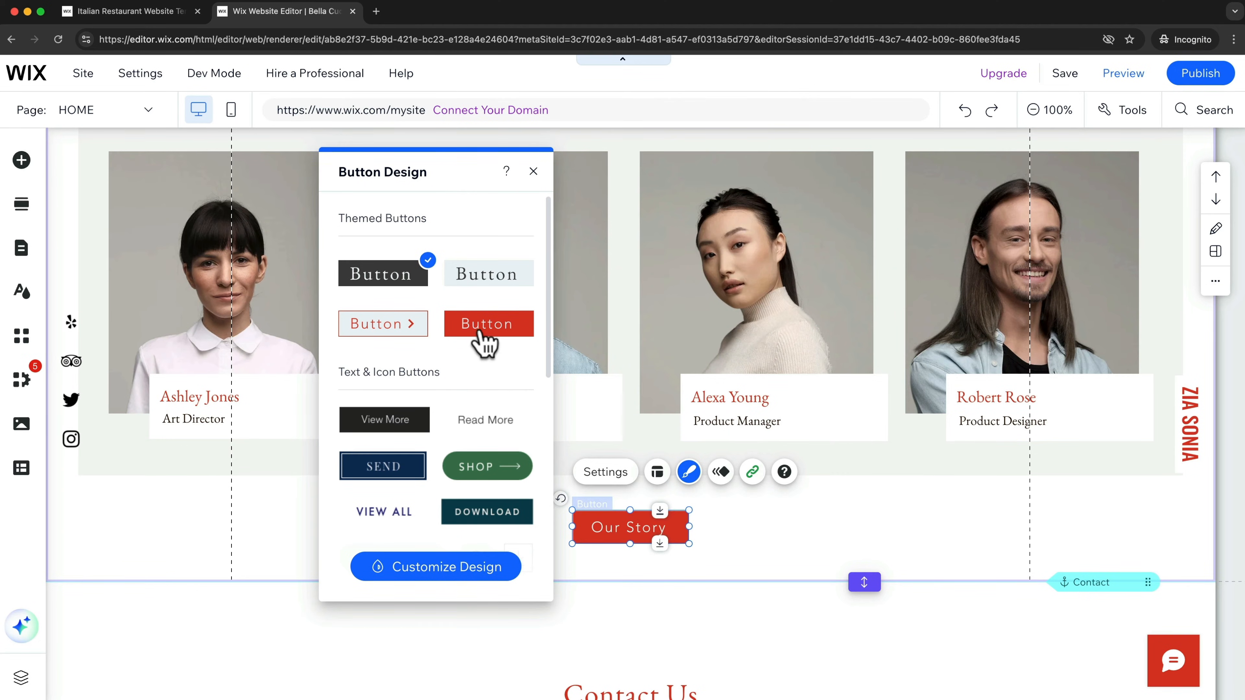
left_click(487, 341)
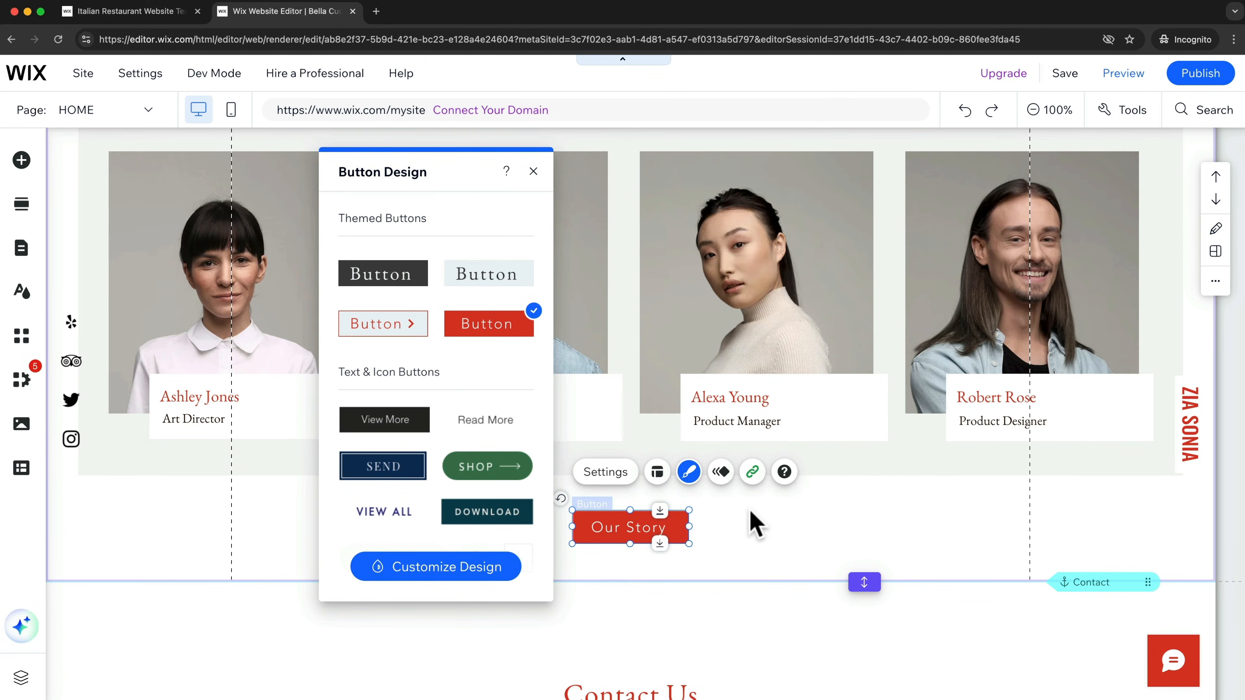
Step: Review the home page at 50% zoom, checking the red button against the Team section and its neighbouring sections
left_click(1034, 112)
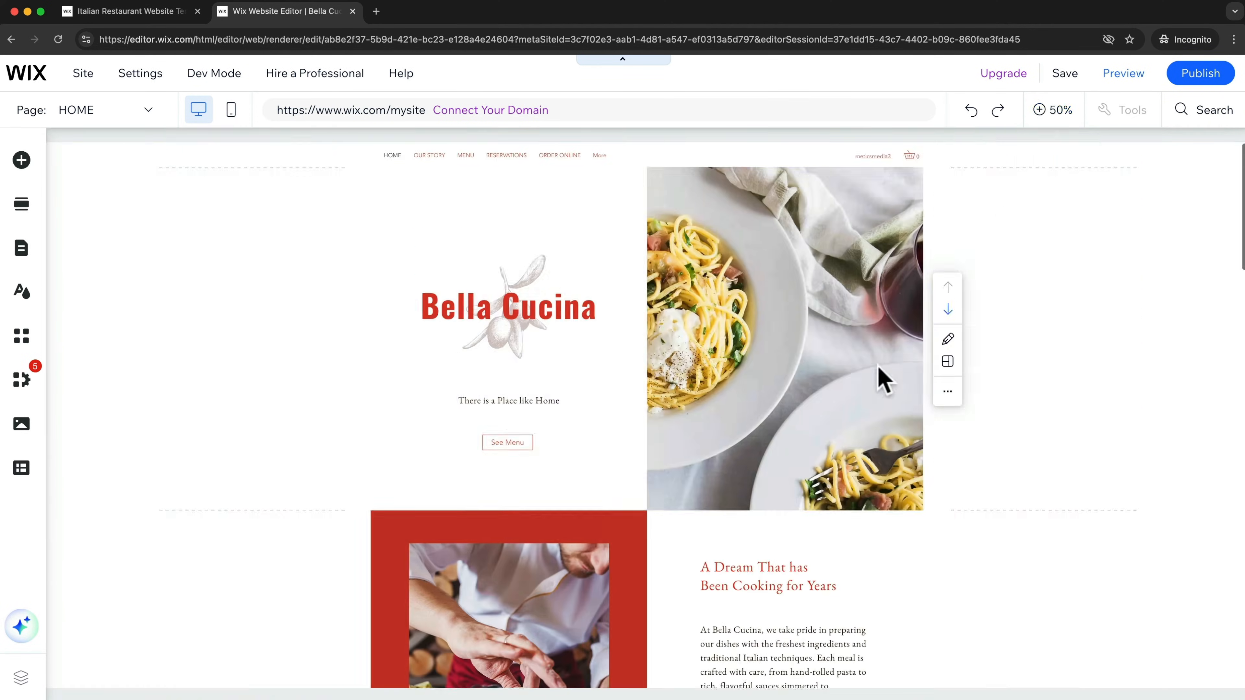
scroll(754, 492, "down", 15)
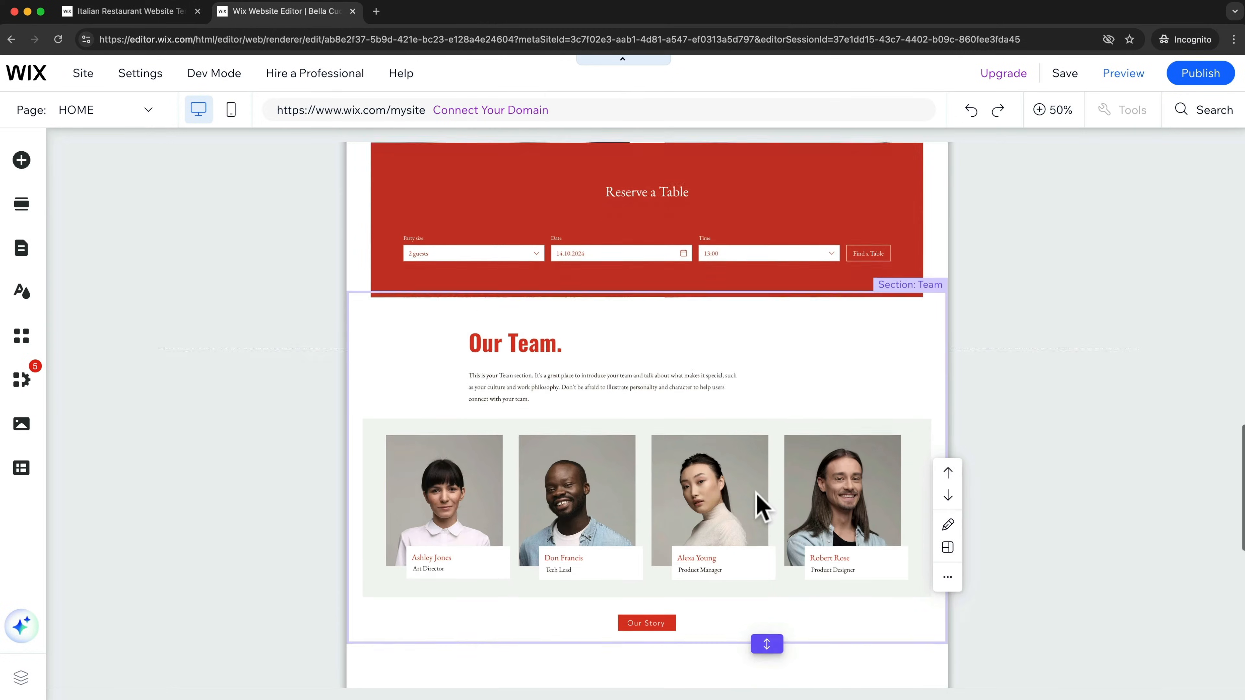
scroll(761, 505, "down", 3)
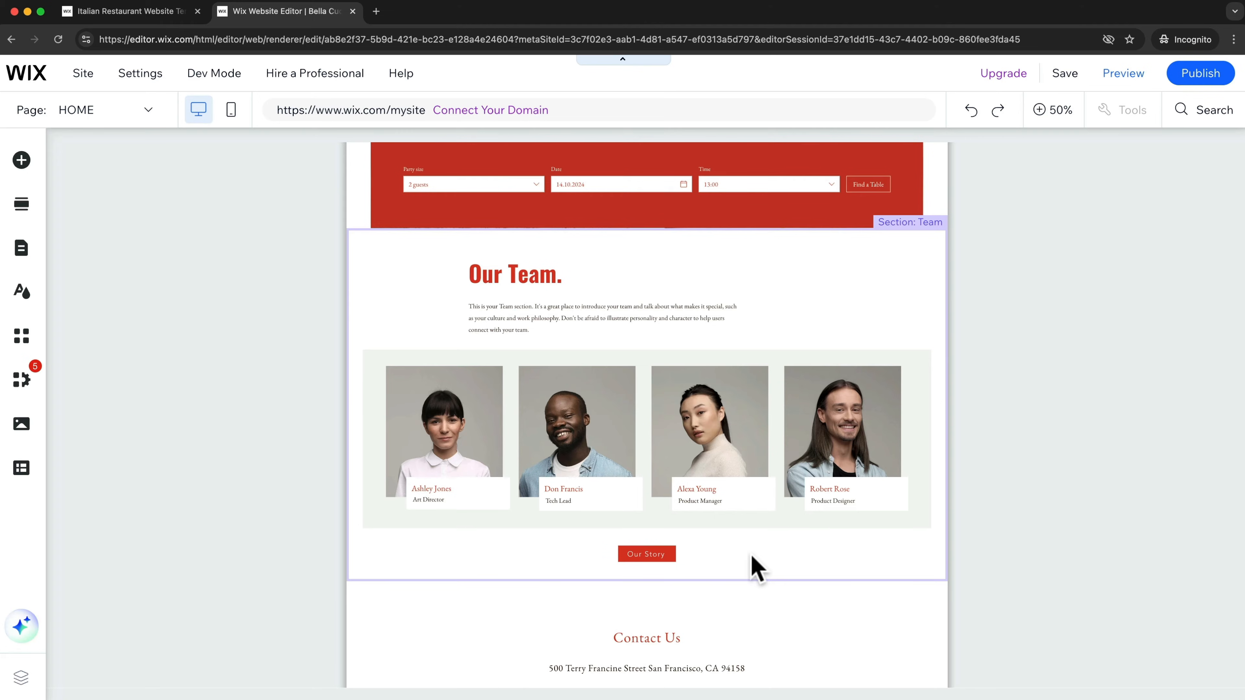
scroll(745, 569, "up", 10)
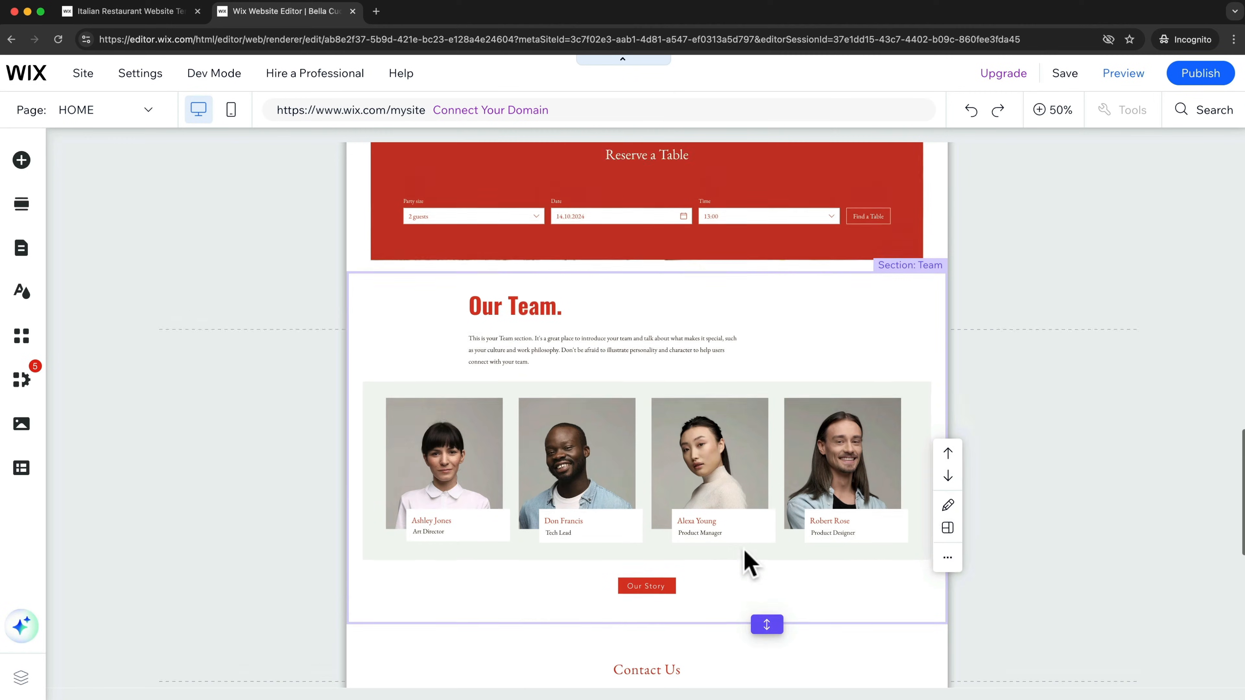
scroll(745, 564, "up", 10)
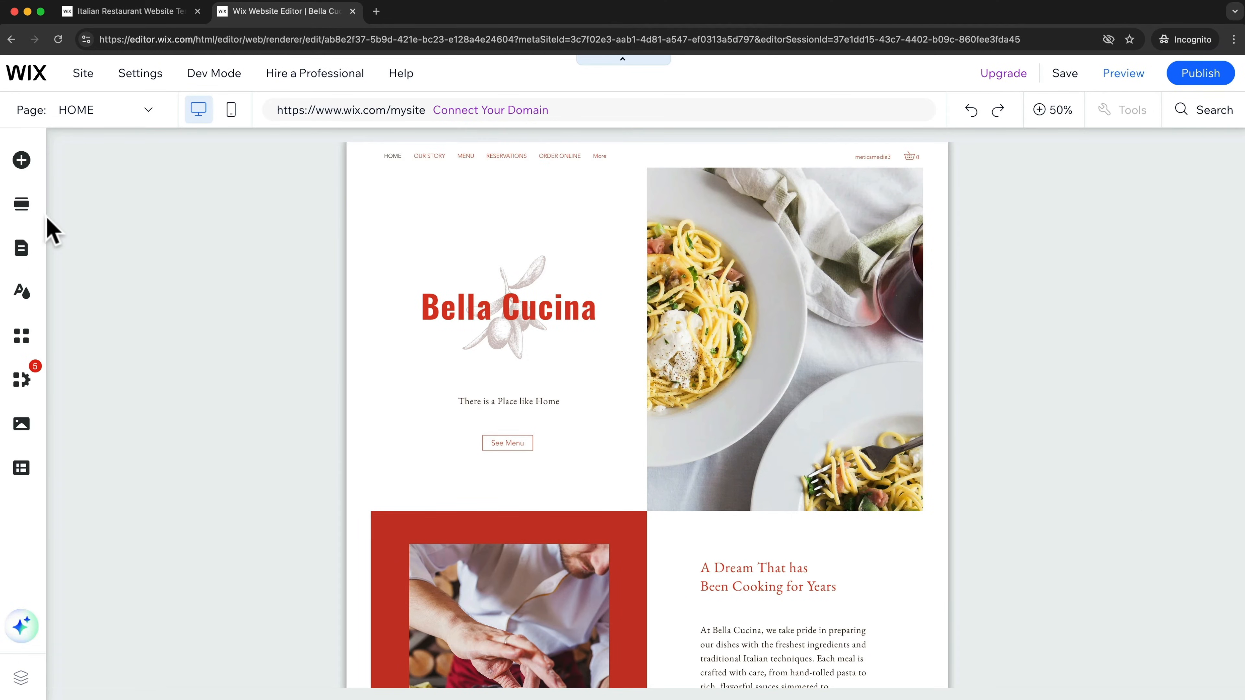
Step: Delete the ORDER ONLINE page from the site menu and confirm the deletion
left_click(21, 252)
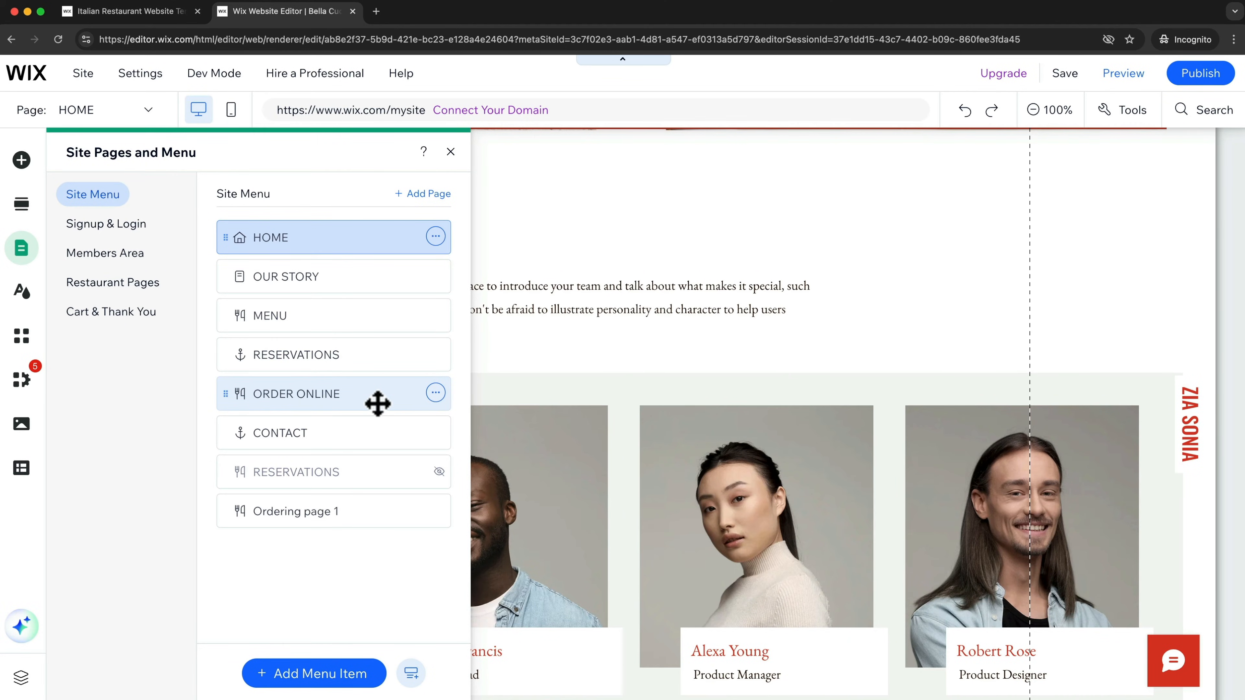
left_click(435, 394)
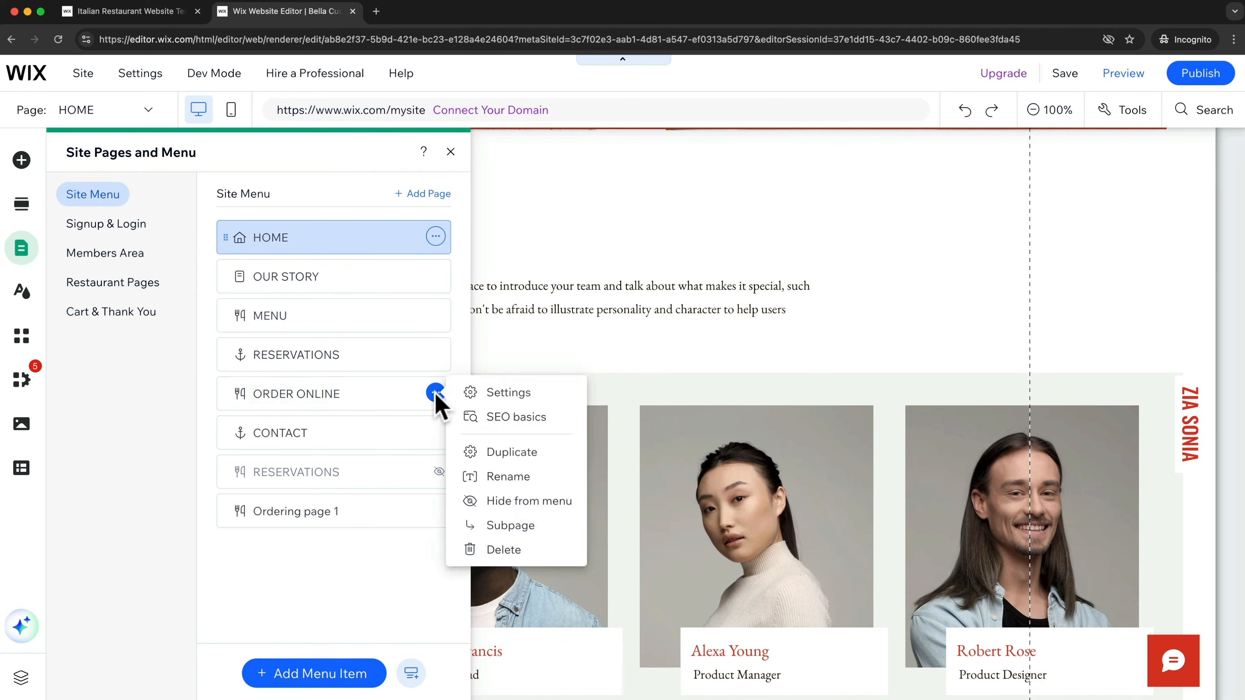
left_click(505, 550)
left_click(810, 443)
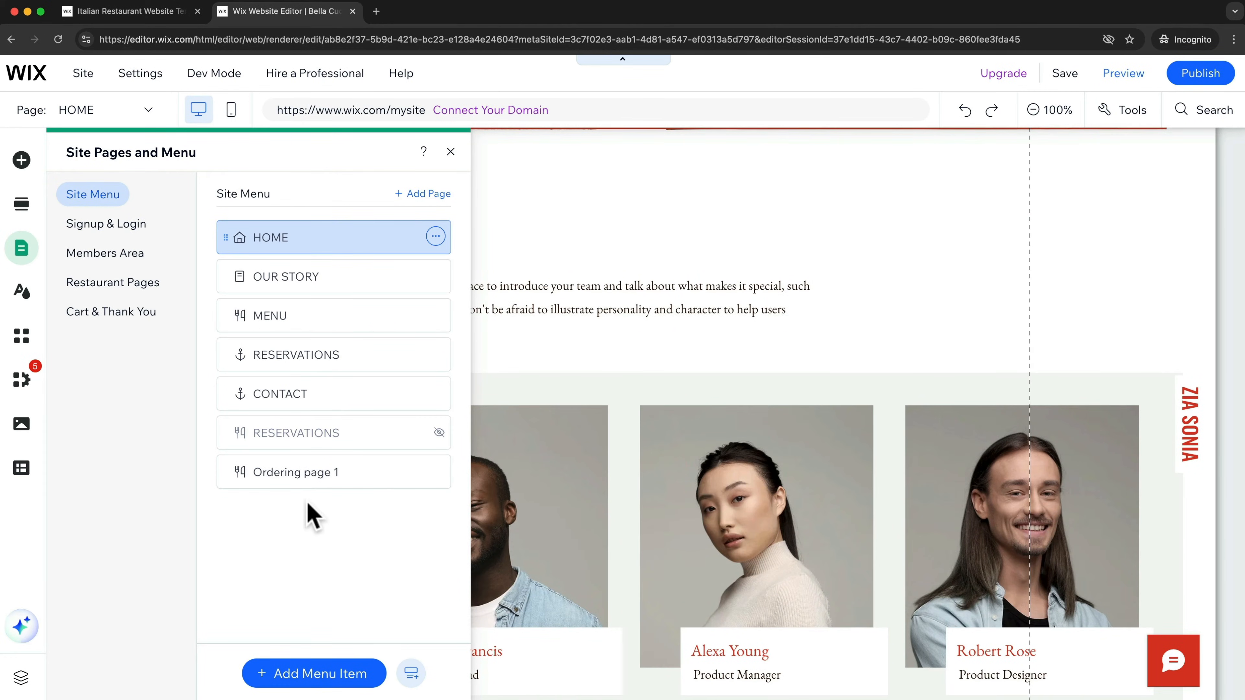
Step: Delete Ordering page 1 from the site menu along with the Wix Restaurants Orders (New) app
left_click(435, 471)
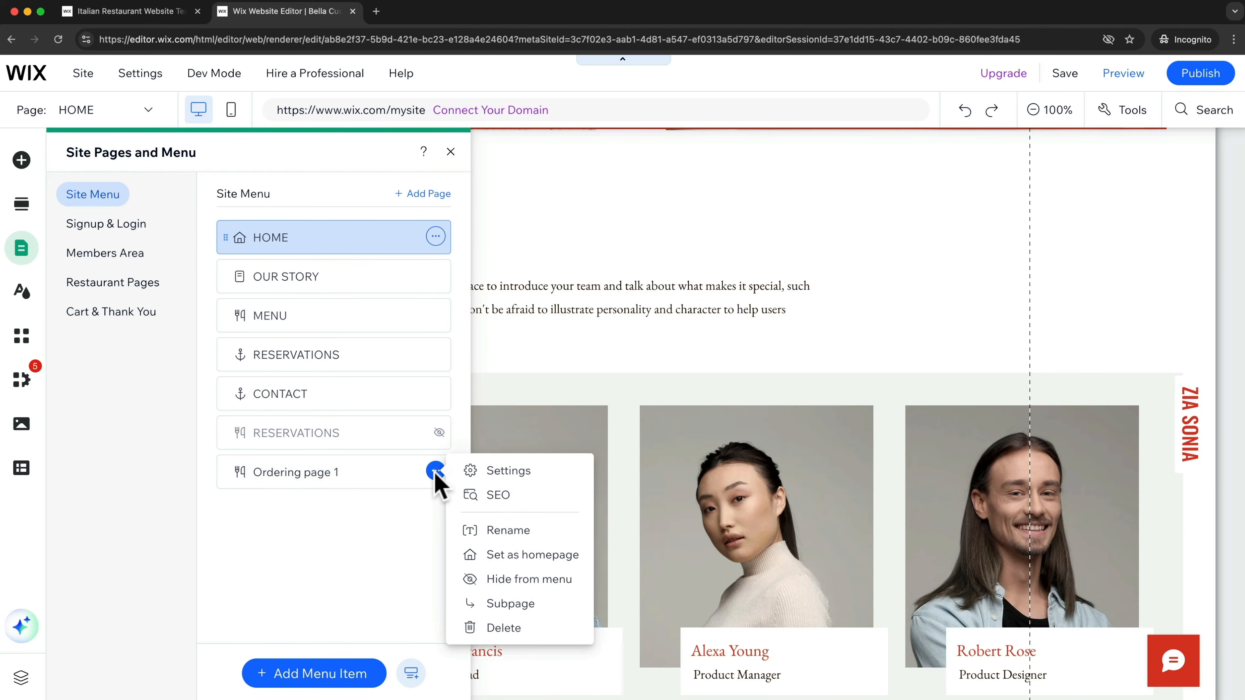
left_click(505, 628)
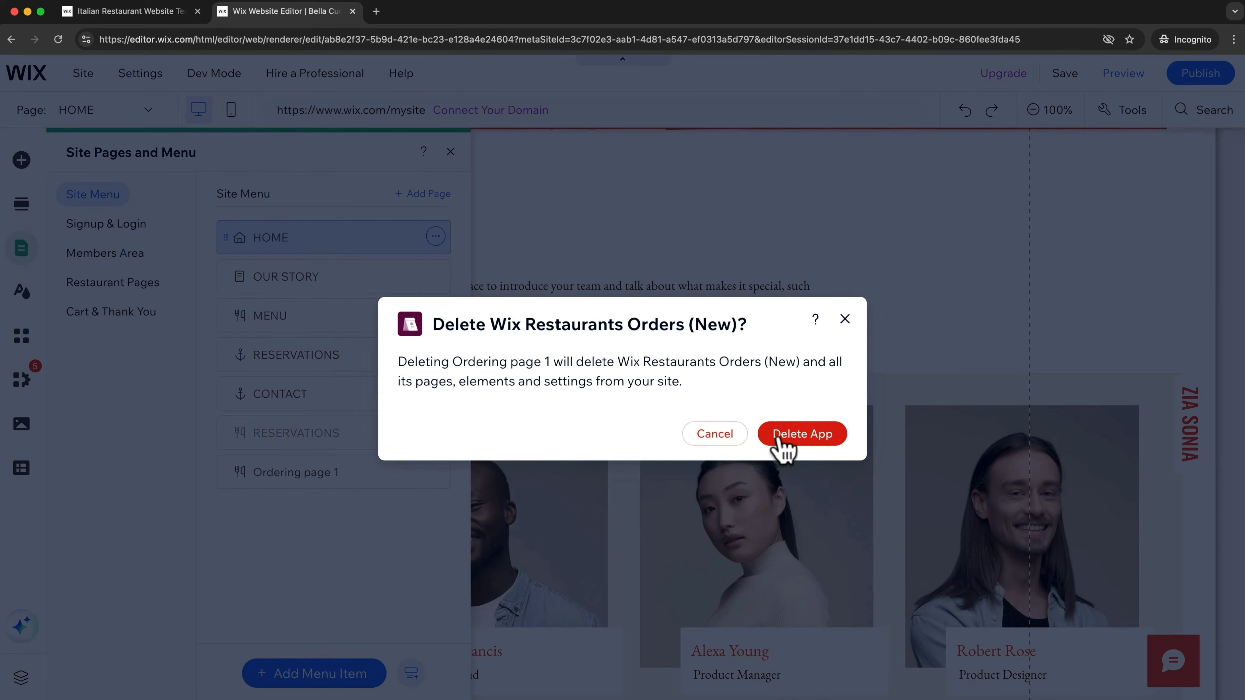
left_click(787, 442)
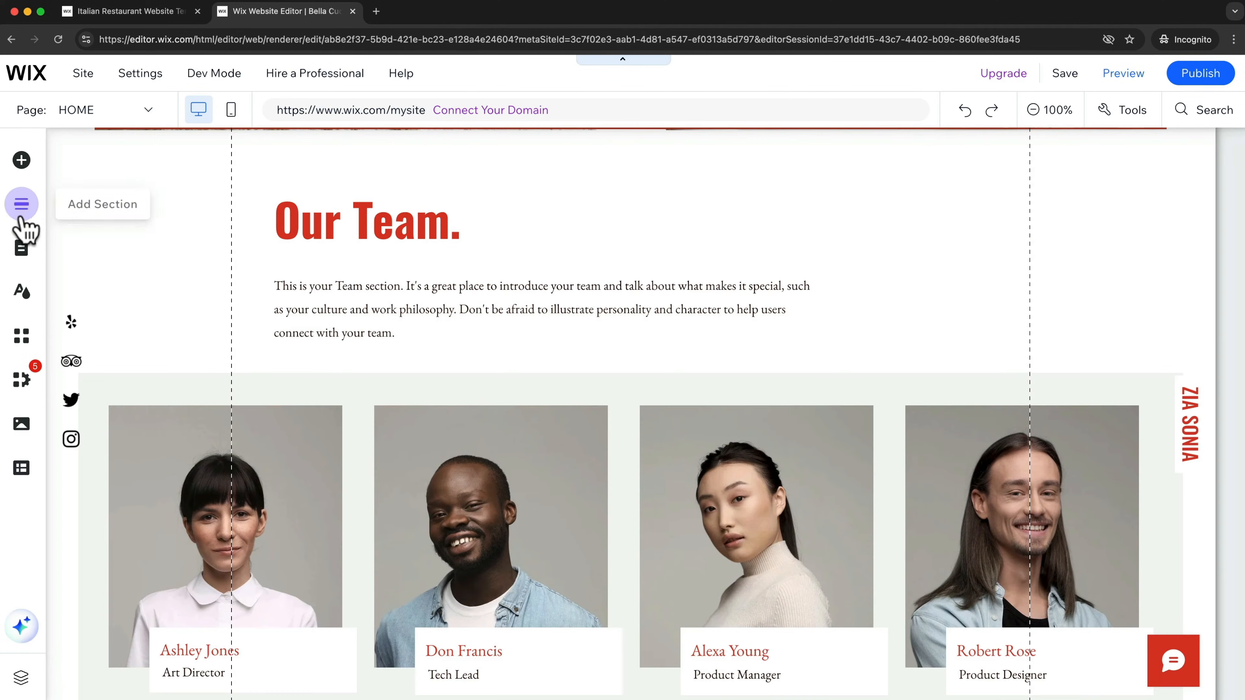
Step: Check the remaining site menu entries and look over the home page's header menu and Reserve a Table section
left_click(20, 252)
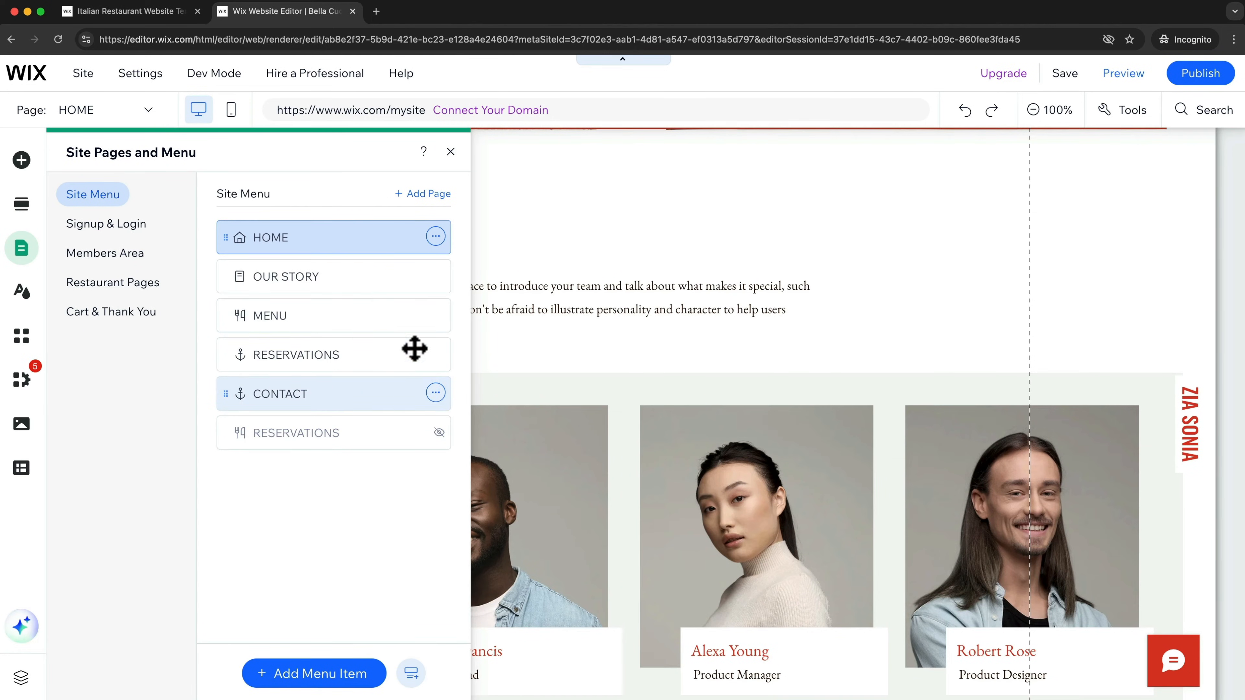
scroll(608, 301, "down", 10)
scroll(607, 302, "up", 15)
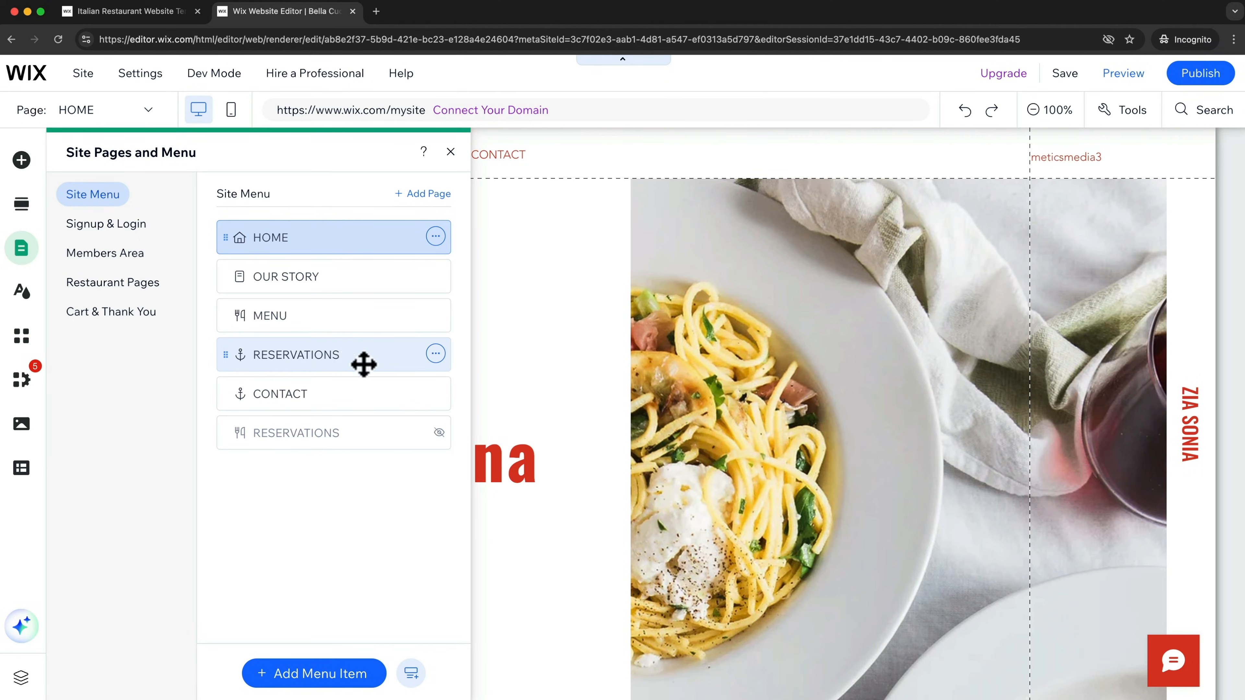
left_click(450, 152)
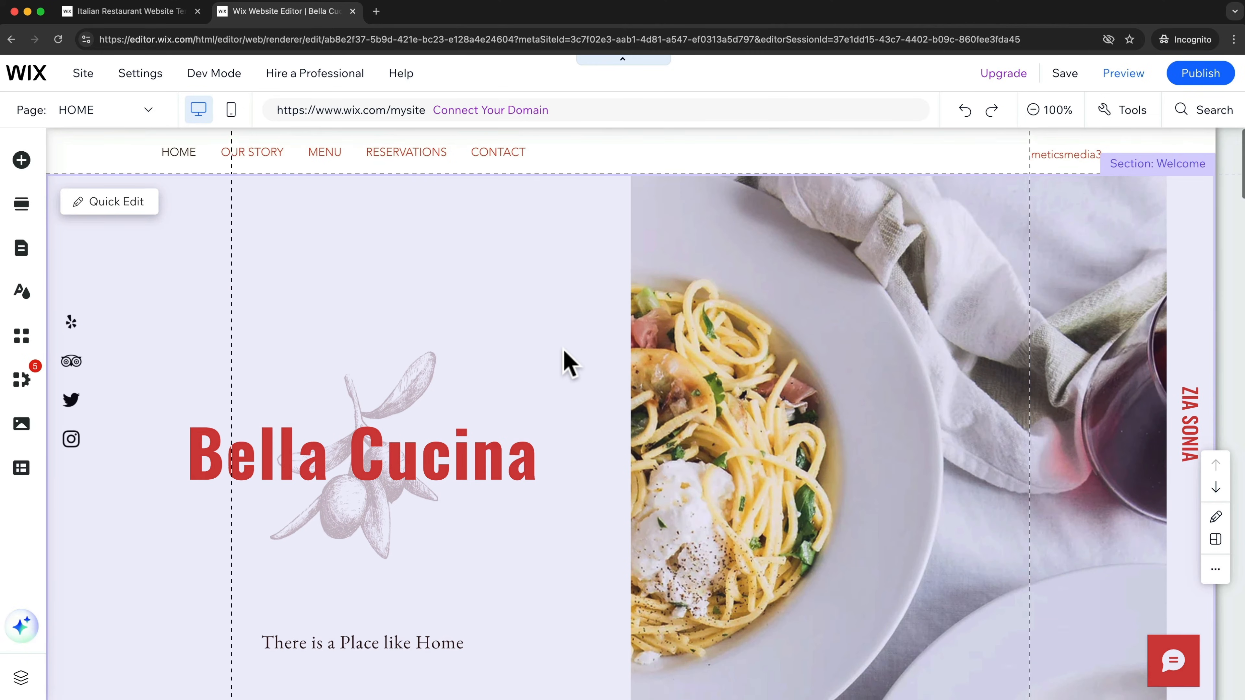
scroll(570, 362, "down", 15)
scroll(679, 388, "down", 15)
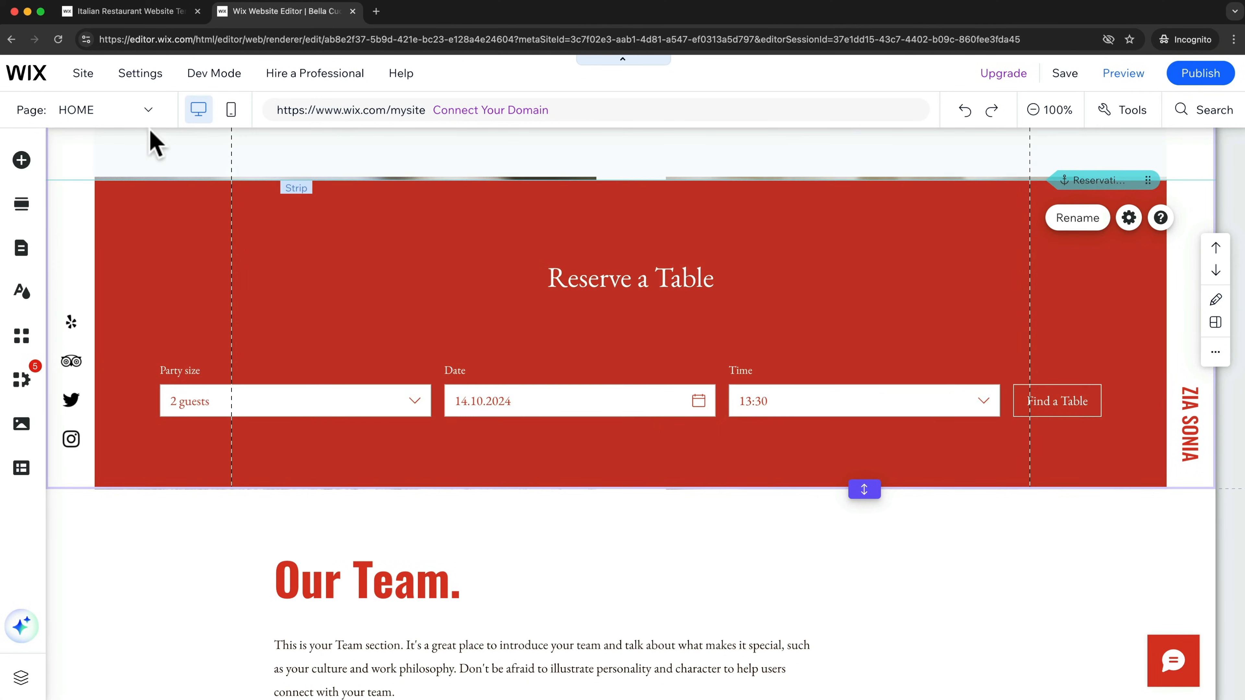
Step: Switch to the OUR STORY page and look through its text blocks, images and header
left_click(90, 118)
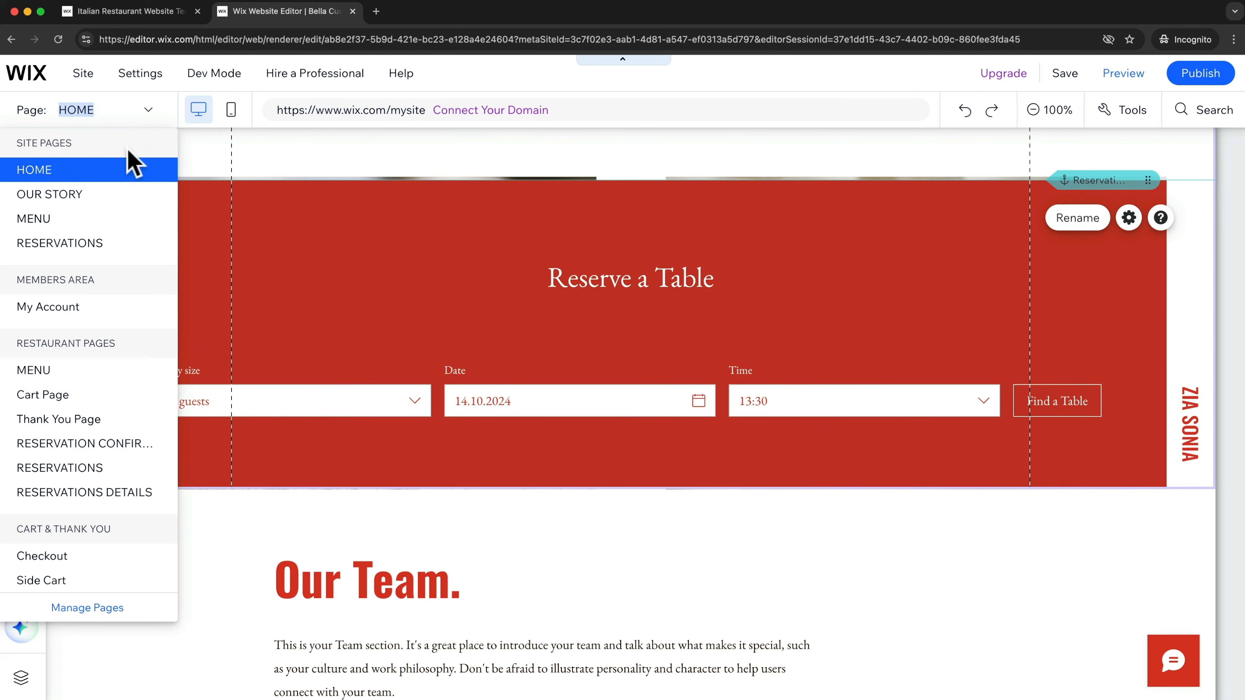
left_click(107, 197)
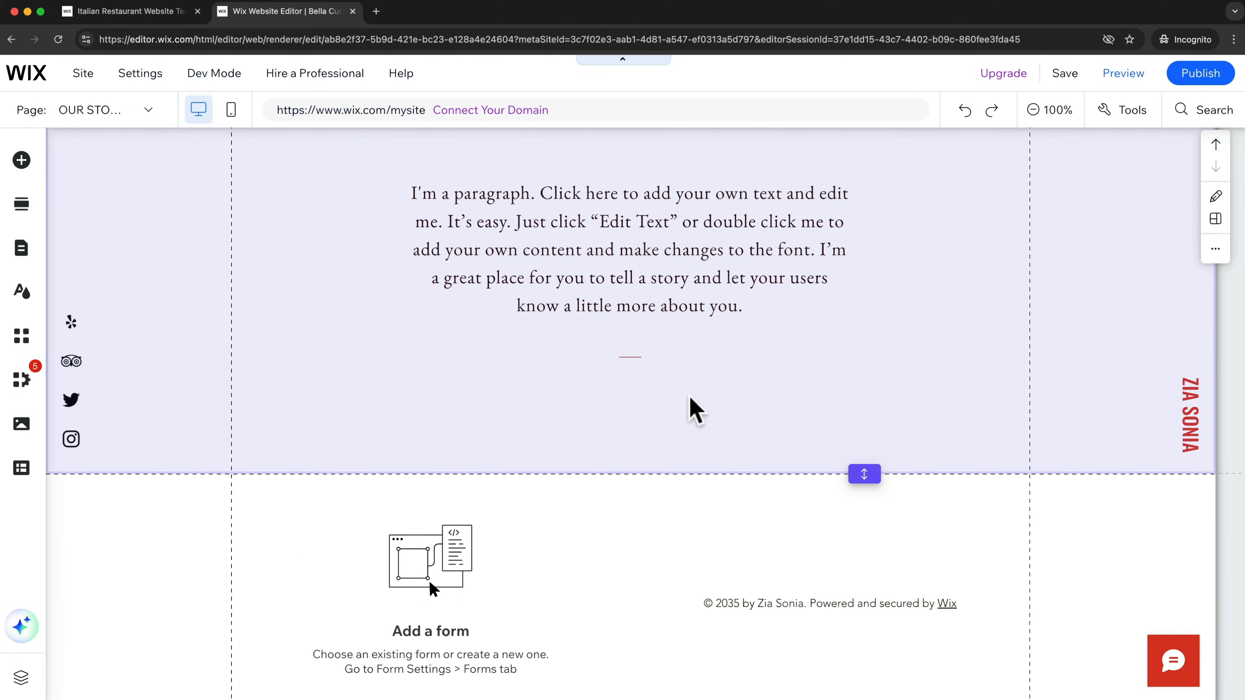
scroll(664, 278, "up", 3)
scroll(669, 291, "up", 3)
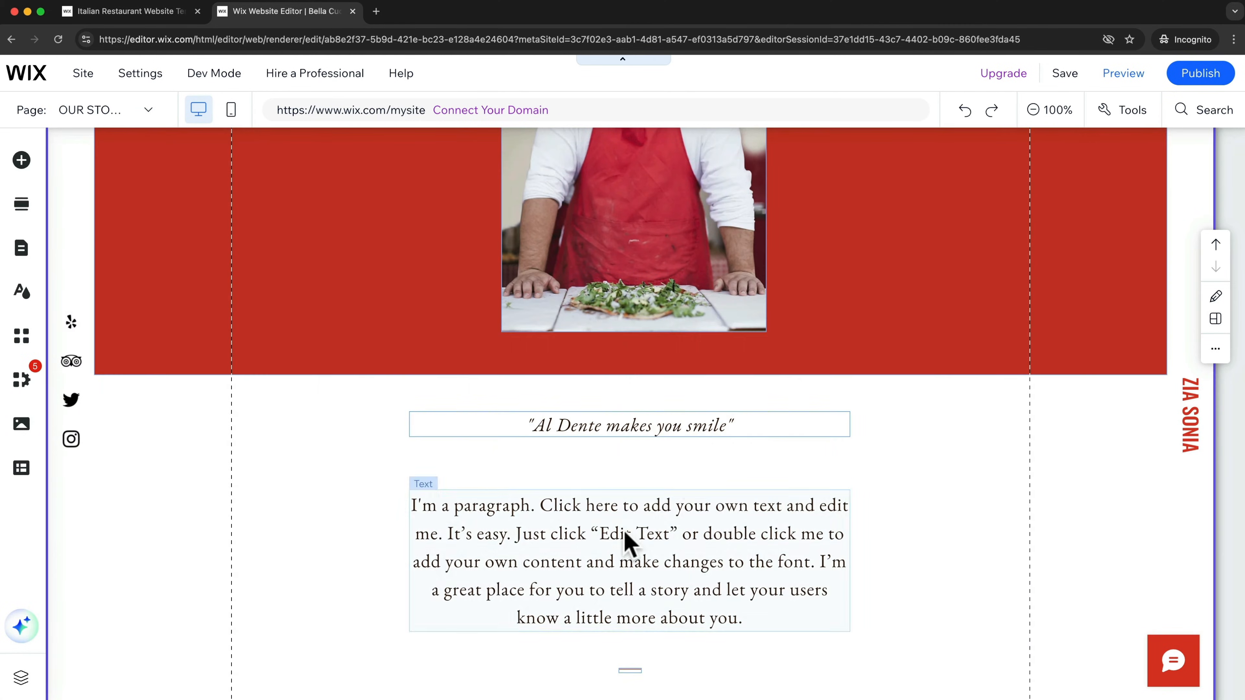
left_click(628, 539)
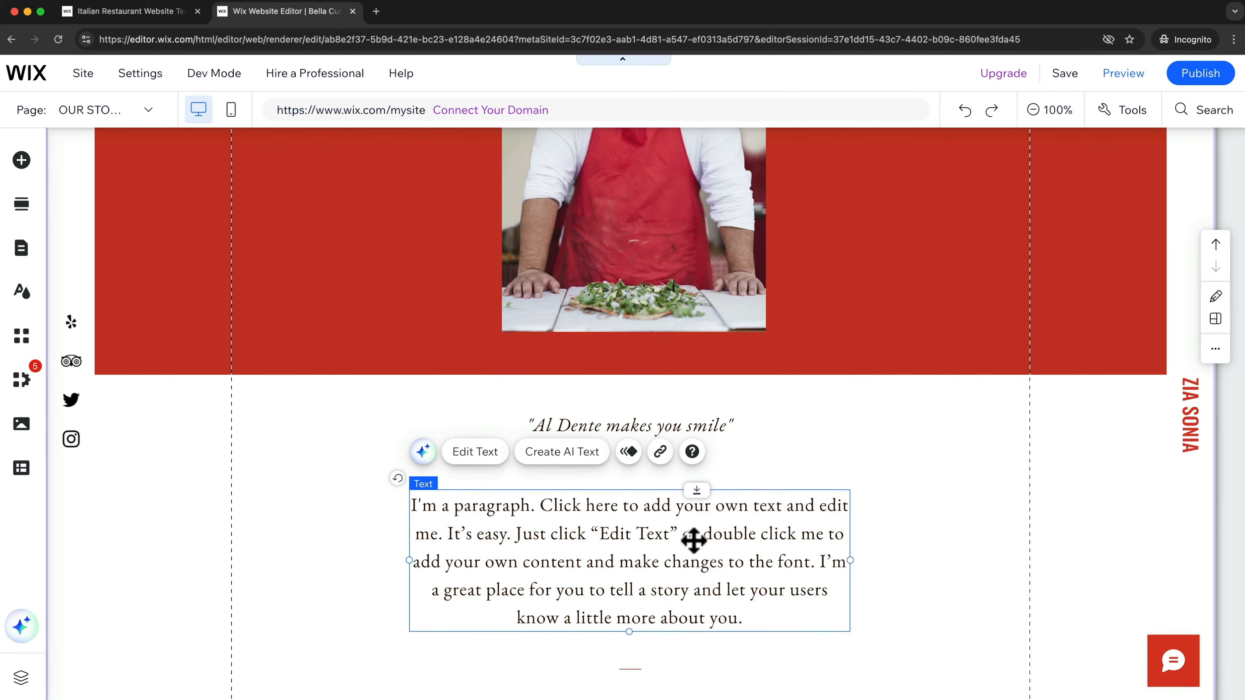
scroll(693, 540, "up", 15)
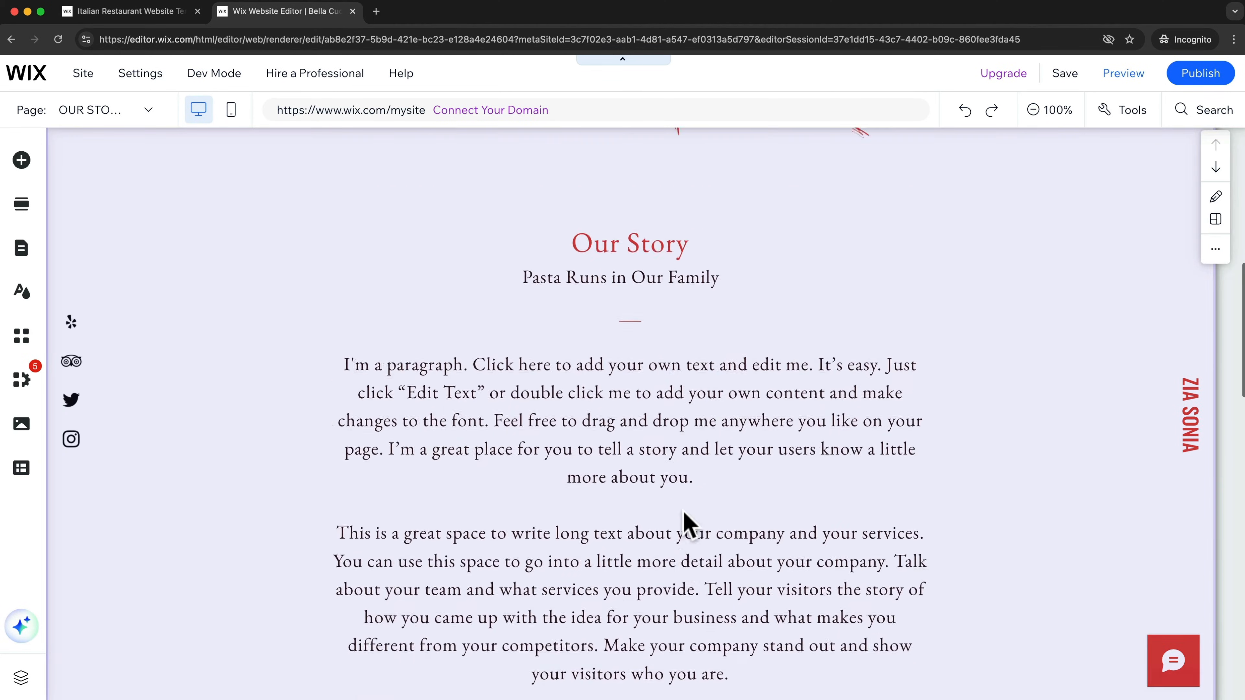
scroll(753, 478, "up", 10)
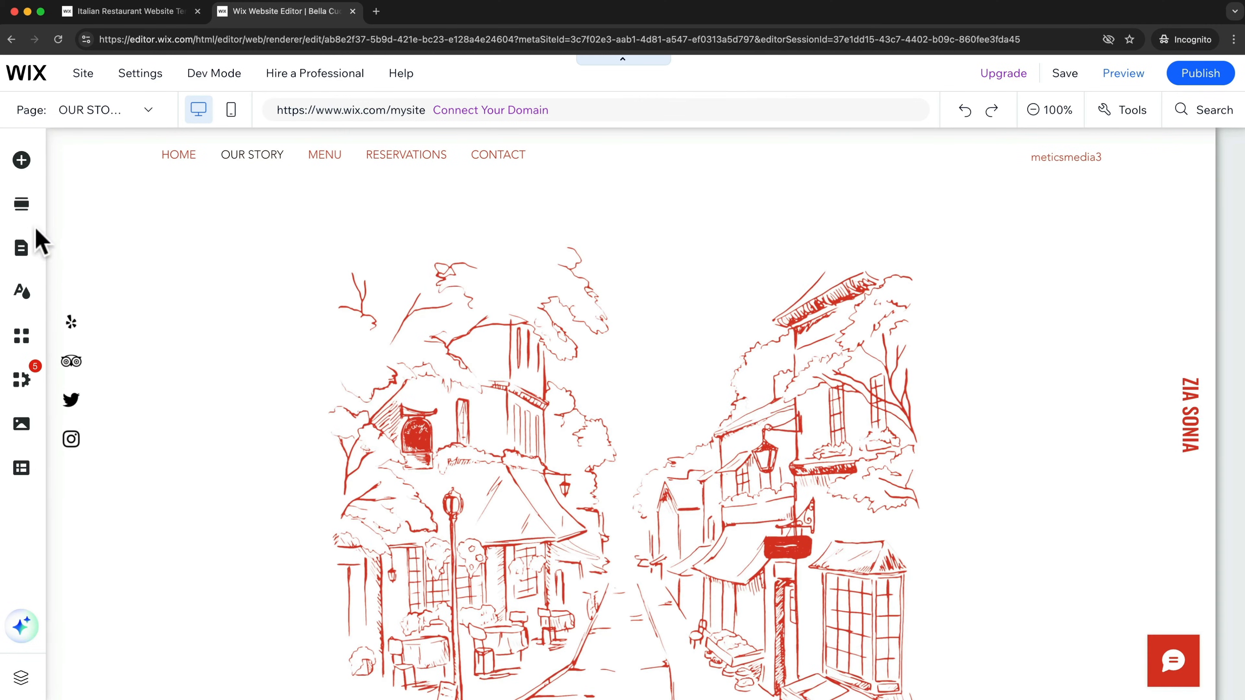
Step: Add a new page to the site using the "Side by side" layout from the Projects page templates
left_click(20, 250)
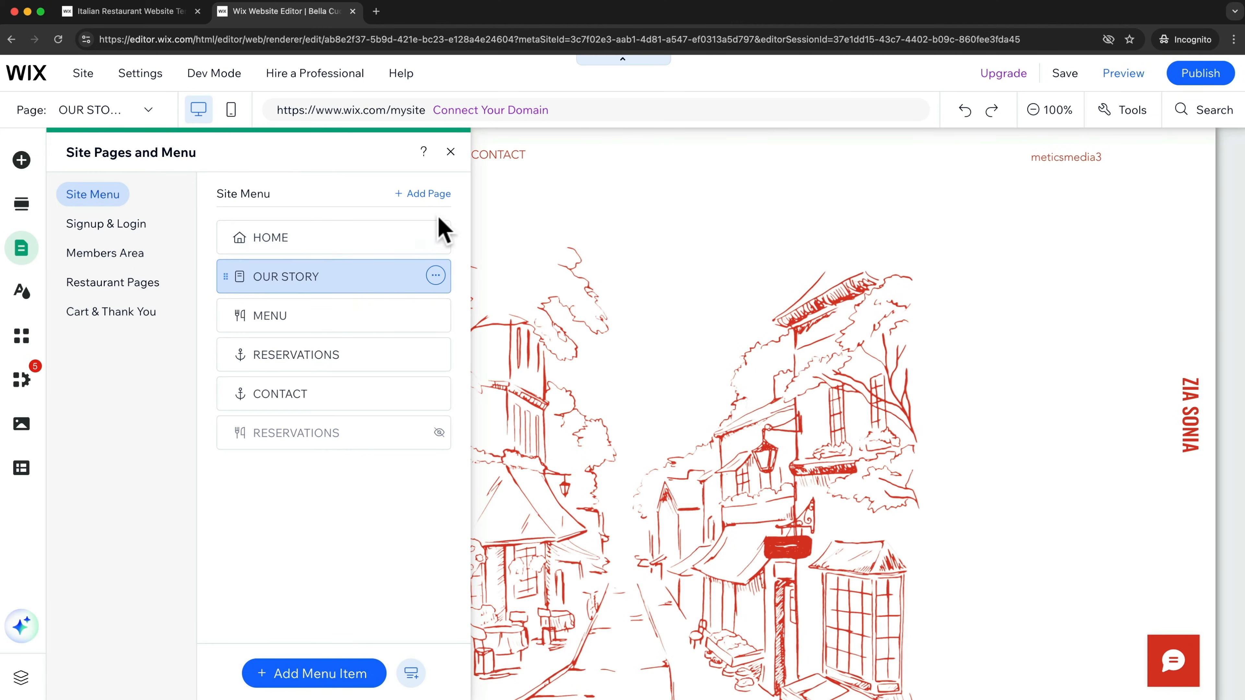
left_click(427, 195)
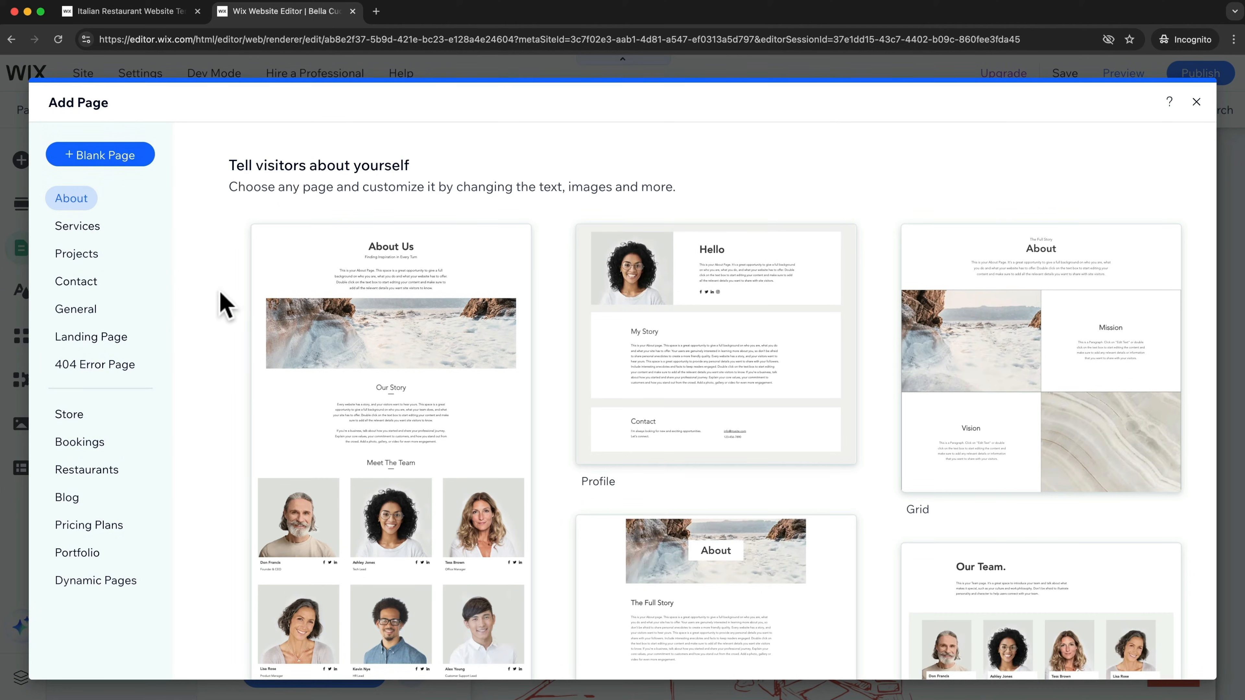
left_click(75, 255)
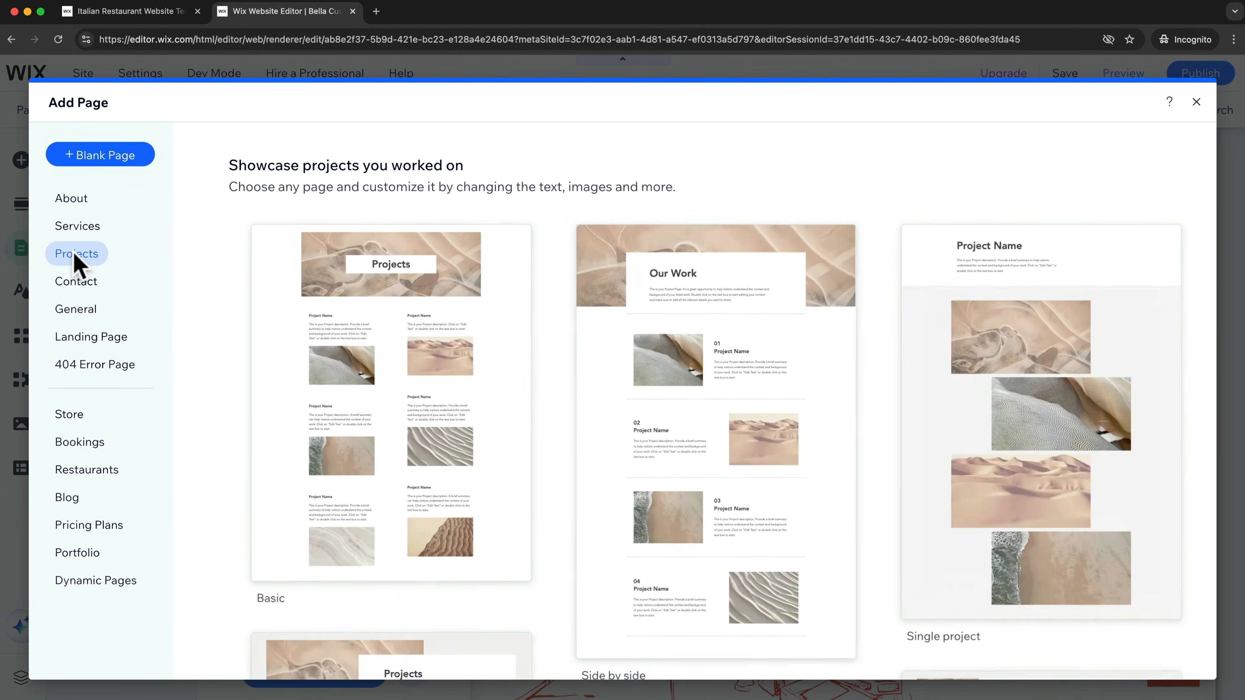
scroll(397, 348, "down", 1)
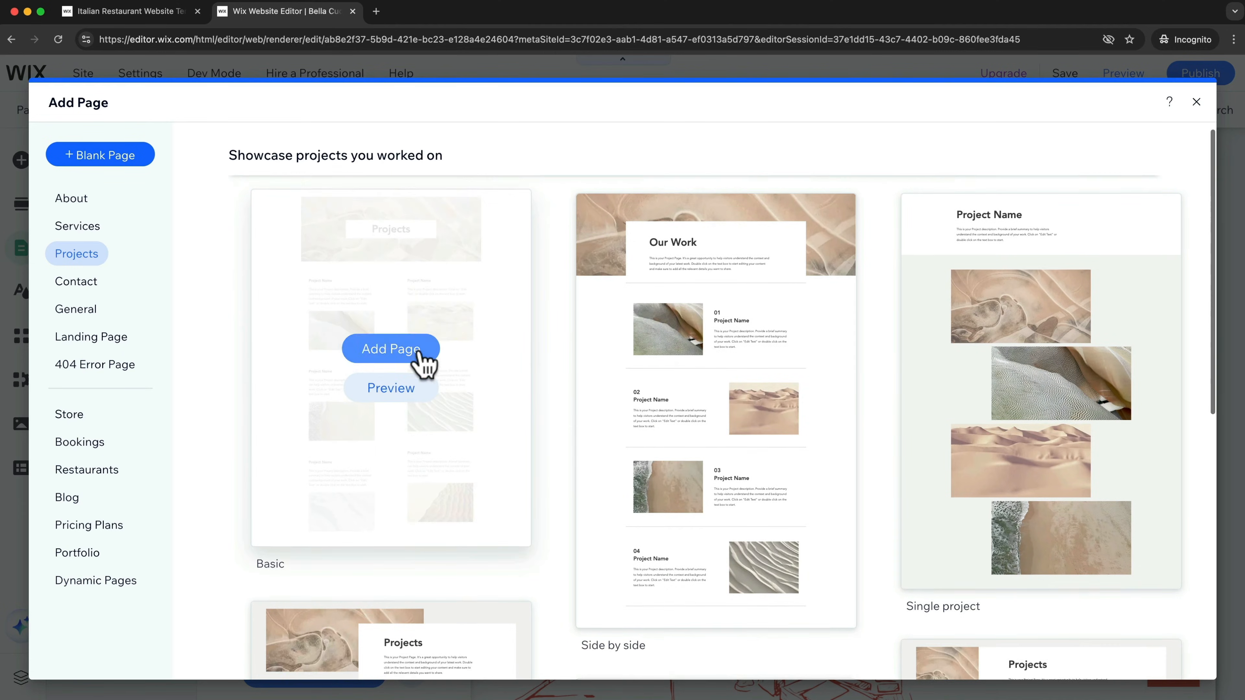
scroll(750, 320, "up", 1)
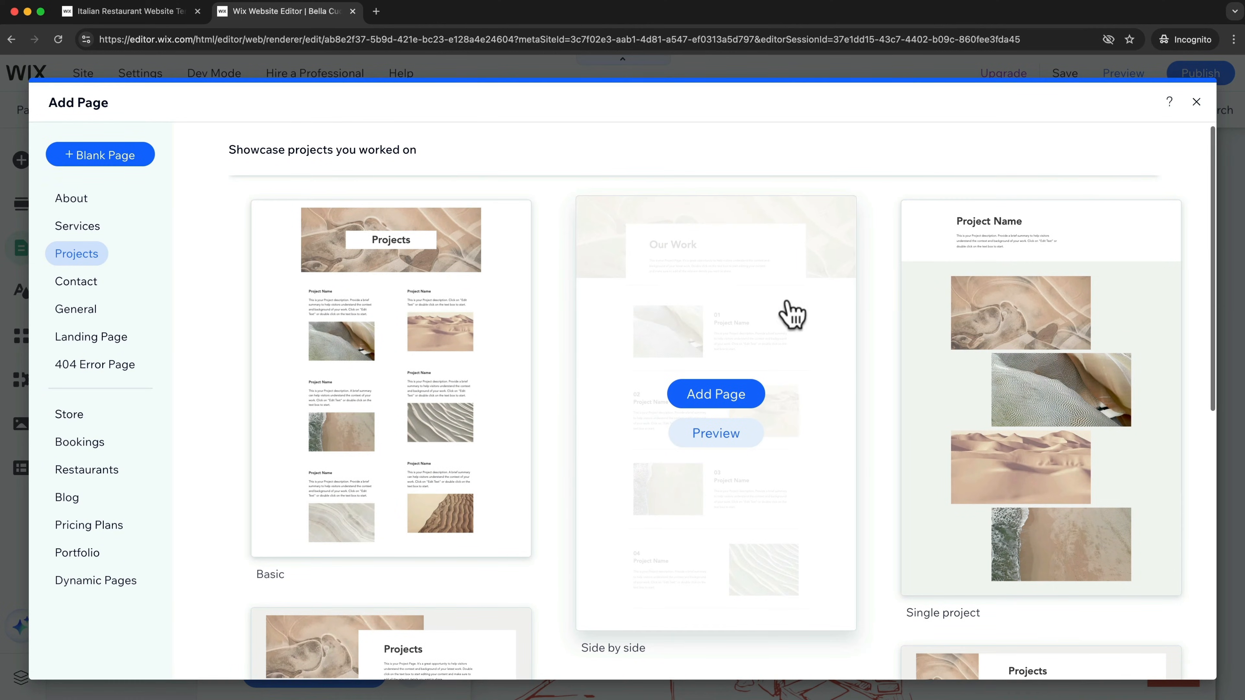
left_click(717, 394)
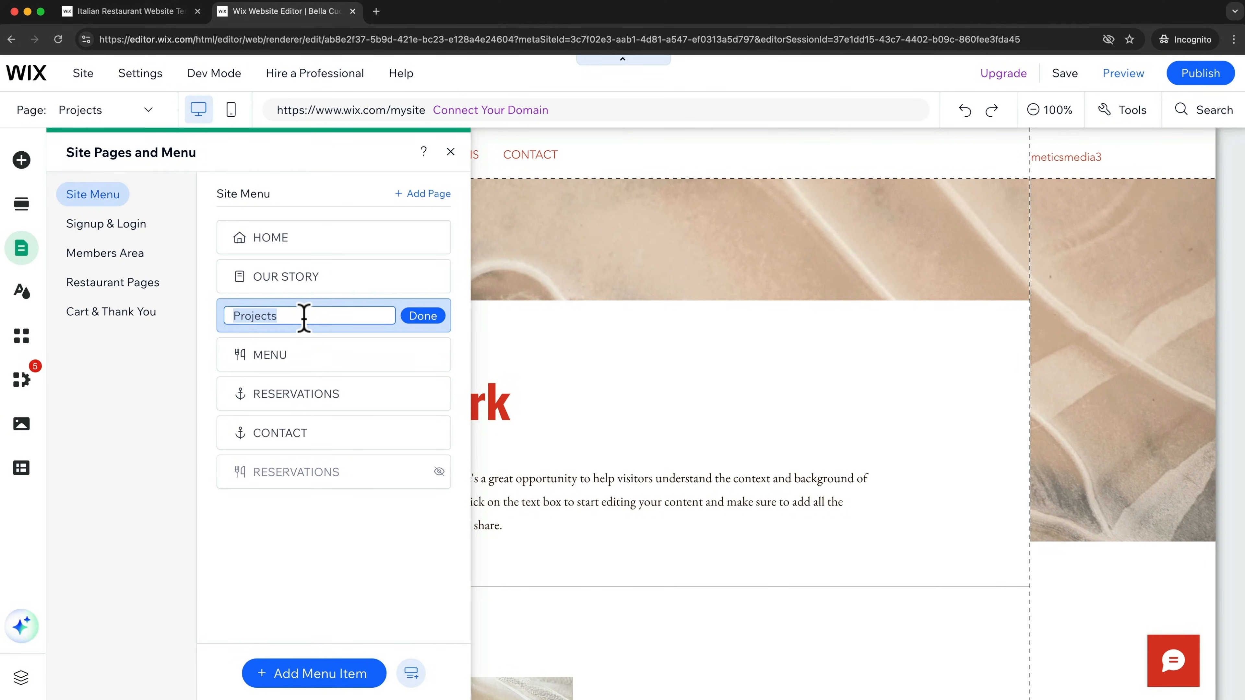
Step: Name the new page EVENTS and move it directly below CONTACT in the site menu
type("EVENTS")
left_click(432, 314)
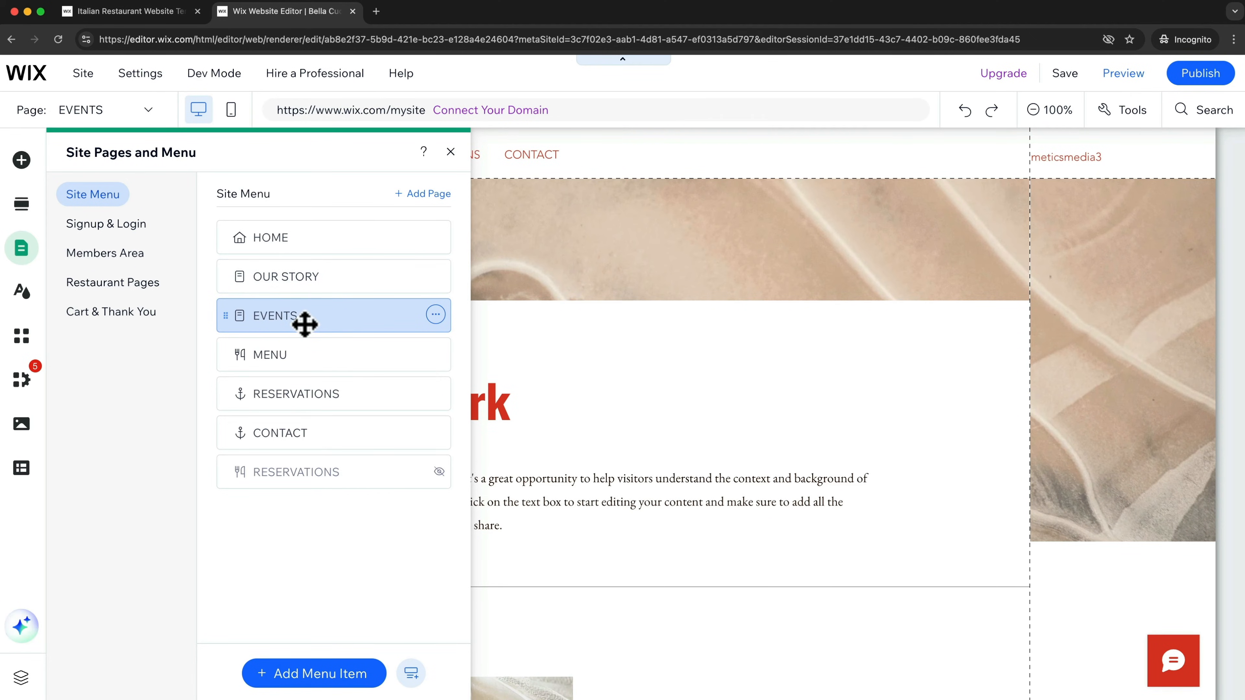
left_click(450, 152)
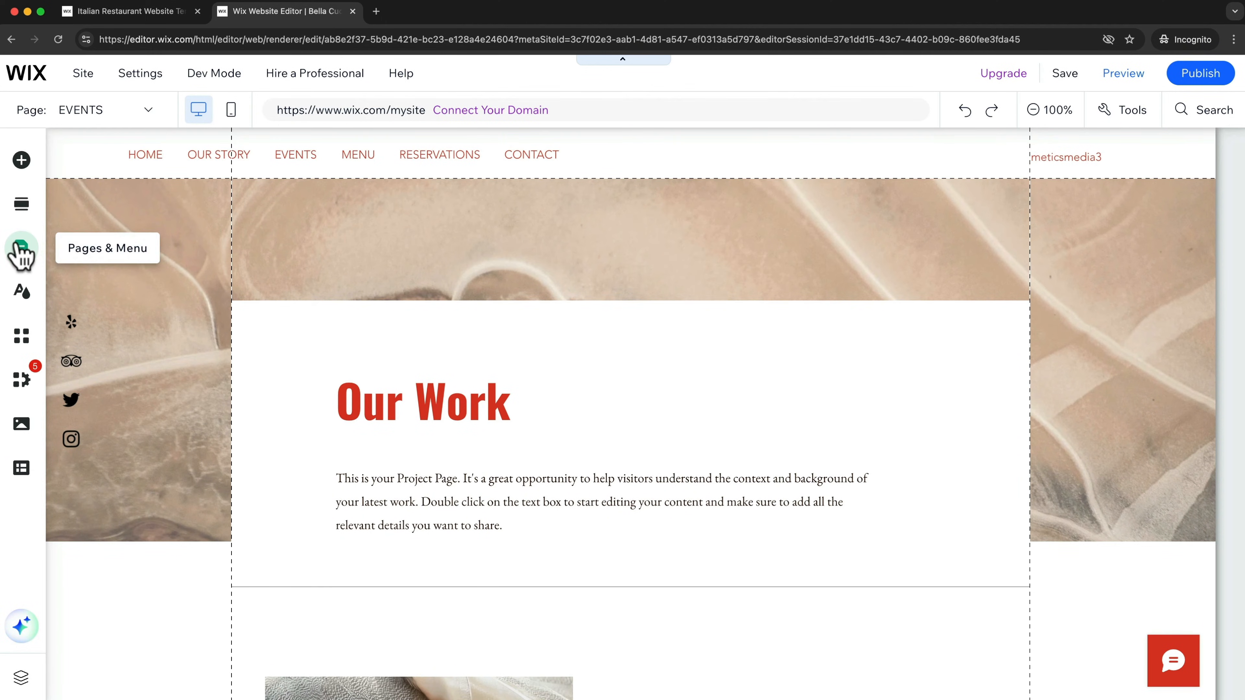
left_click(21, 248)
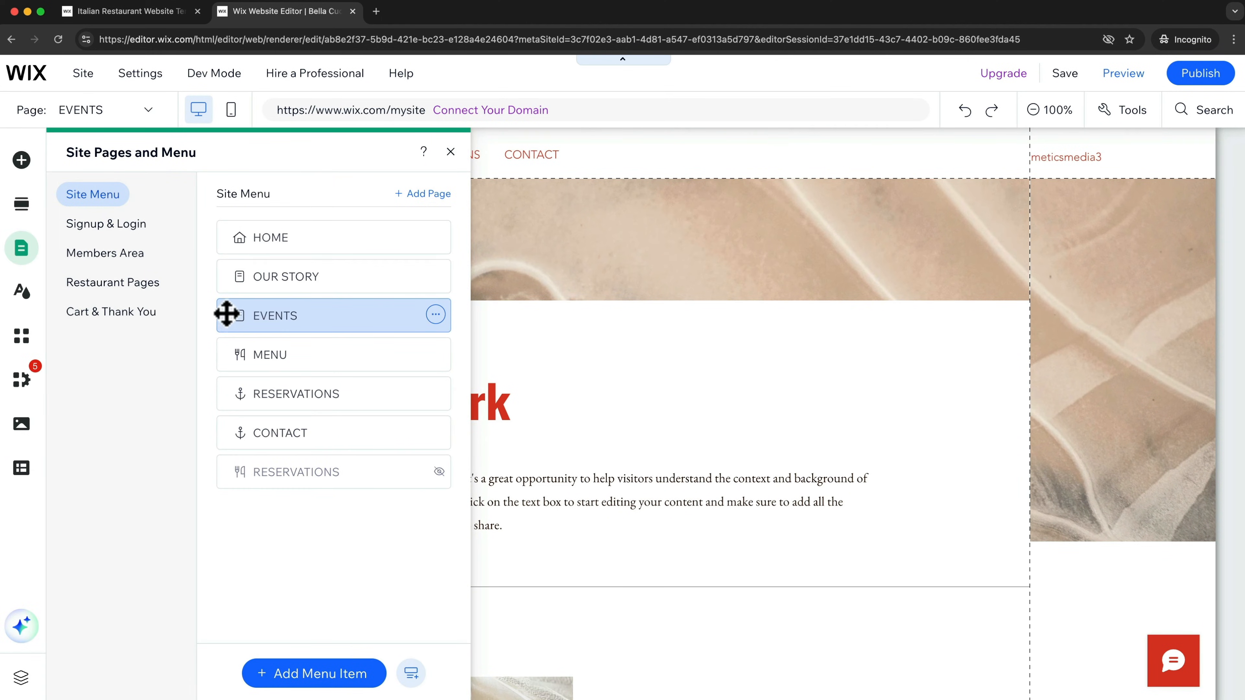
left_click_drag(227, 313, 231, 423)
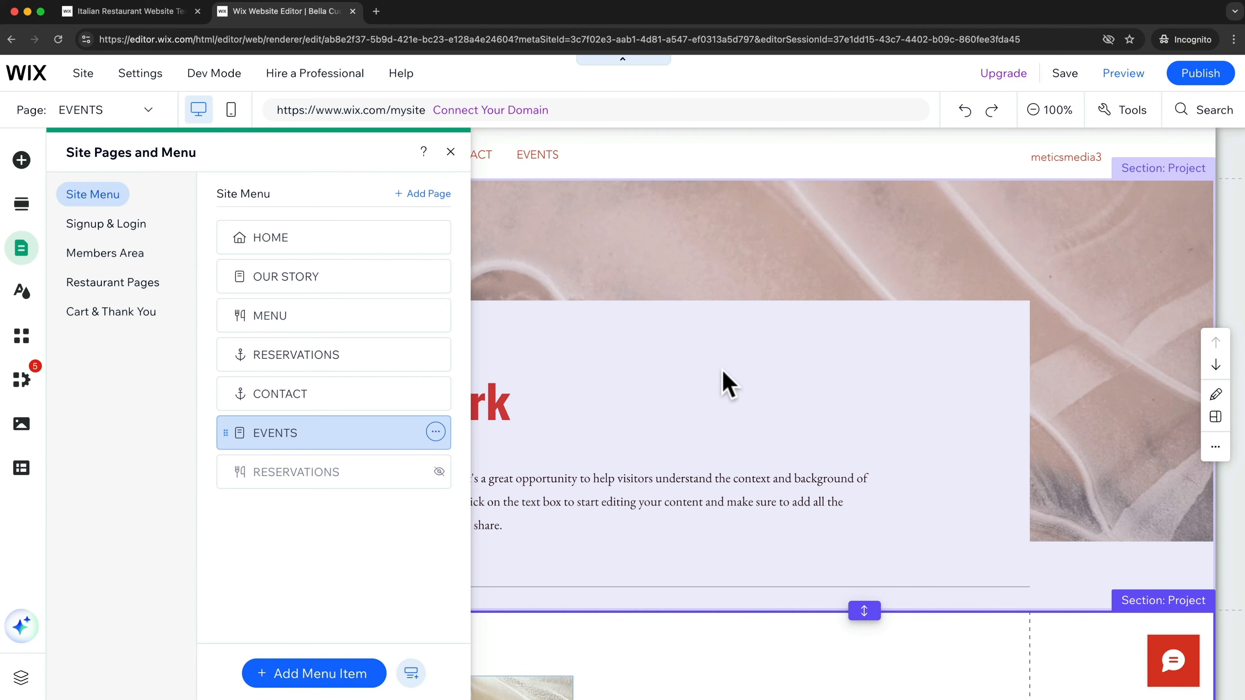
Step: Close the site pages list and look over the EVENTS page's Our Work heading and intro text
left_click(727, 384)
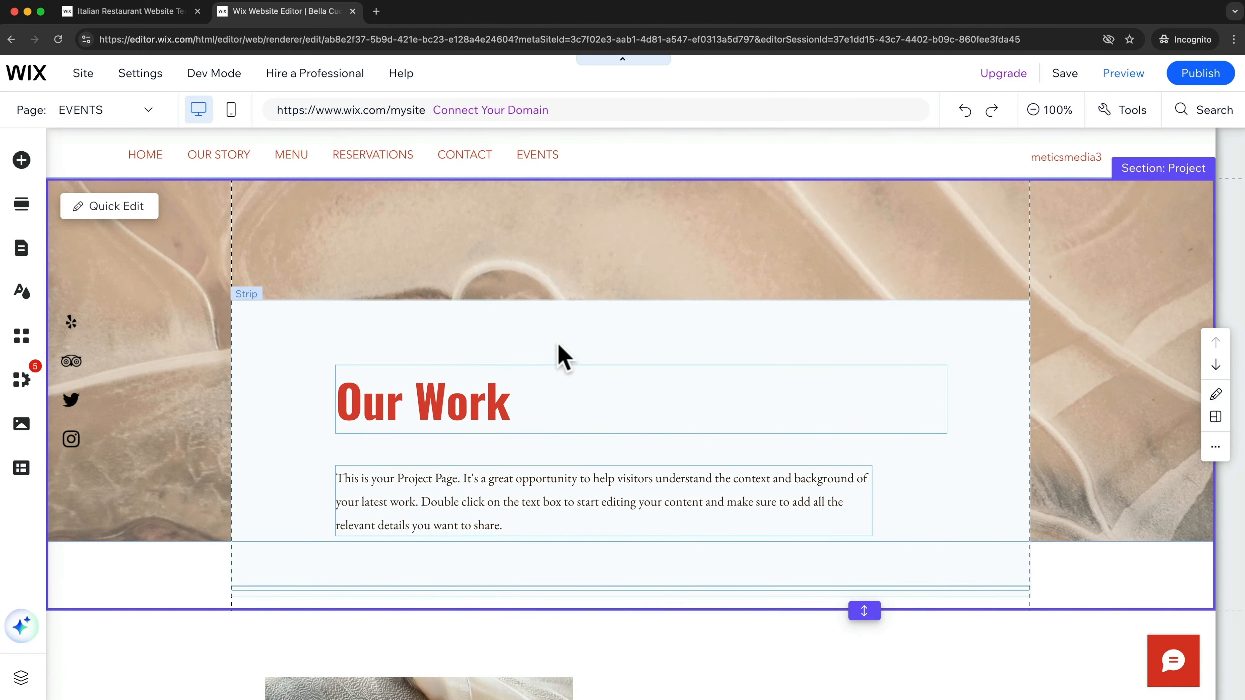
left_click(480, 409)
scroll(576, 420, "down", 2)
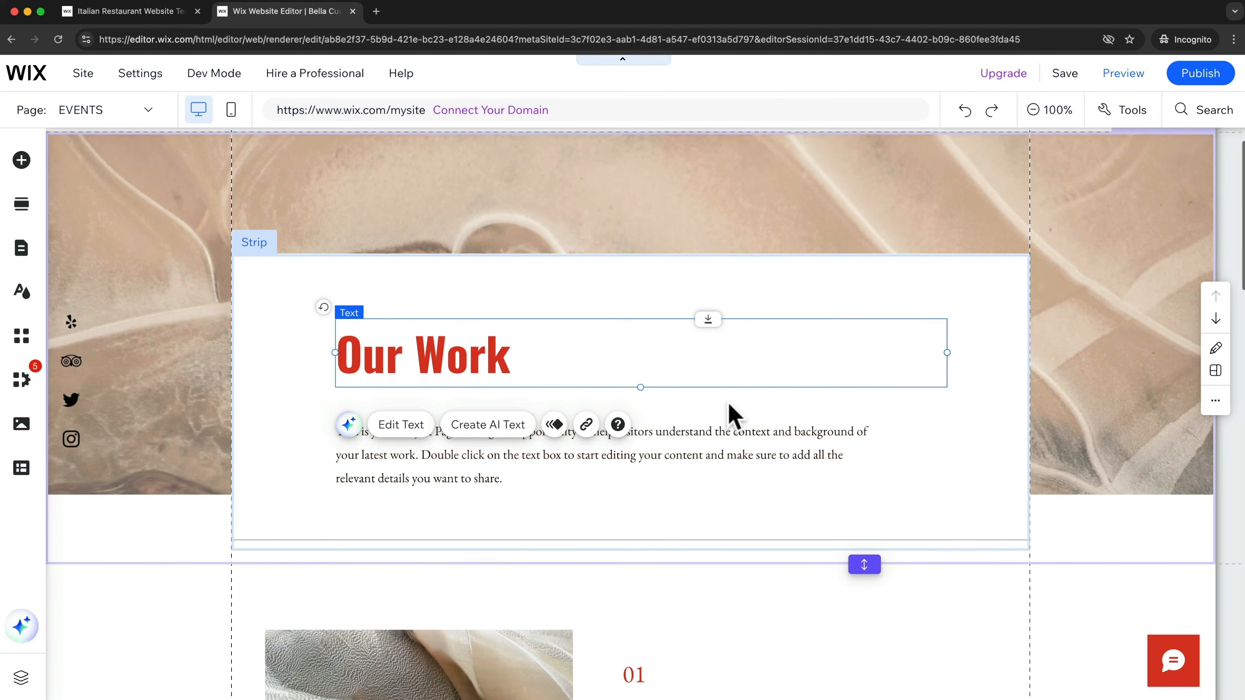
scroll(727, 403, "up", 2)
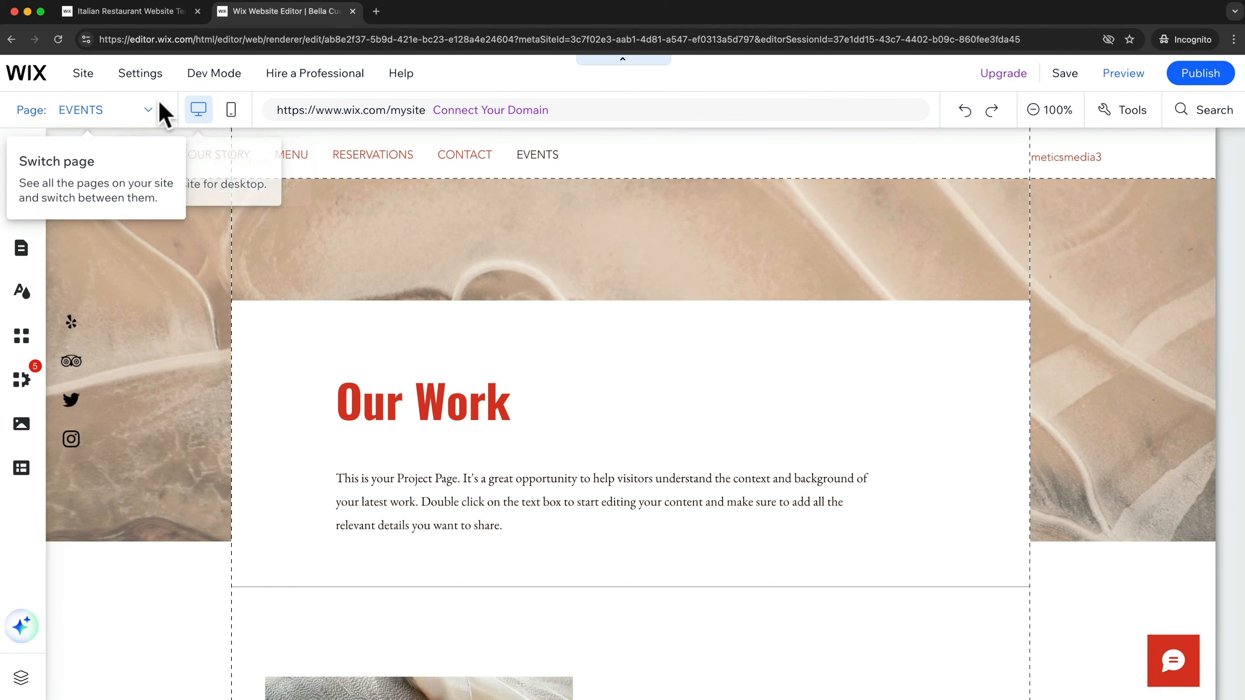
Step: Switch to the HOME page and look through it down to the opening hours and empty form in the Contact Us section
left_click(153, 112)
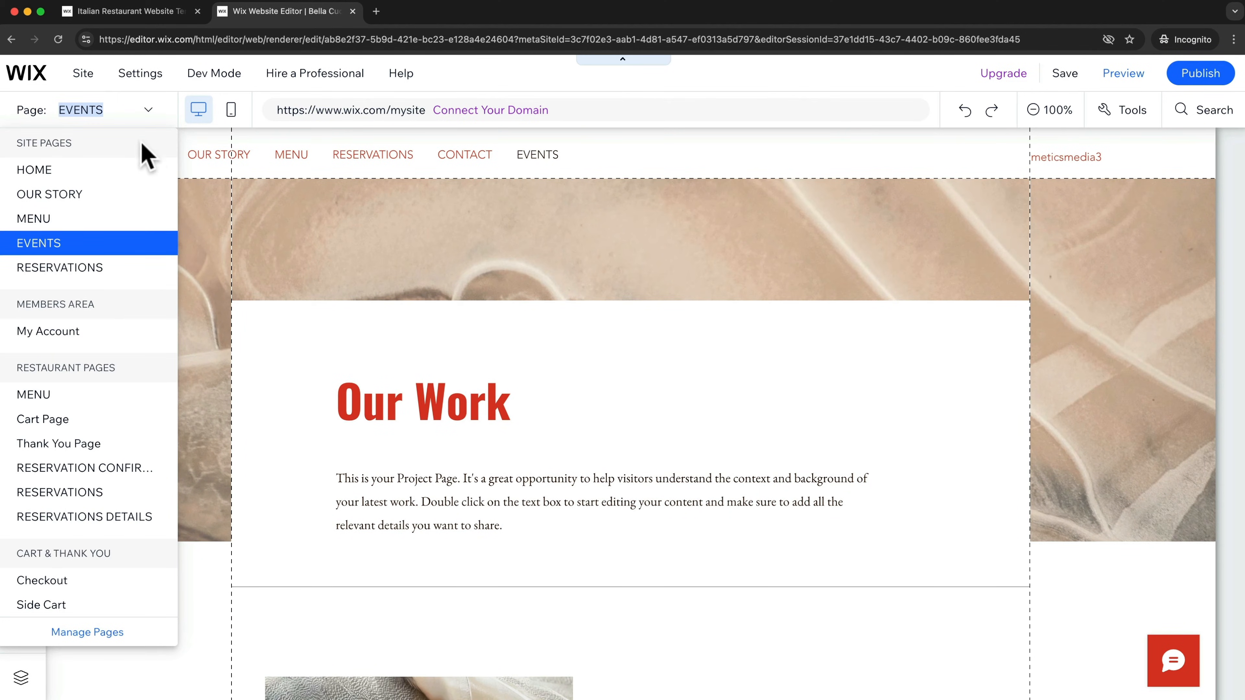
left_click(100, 170)
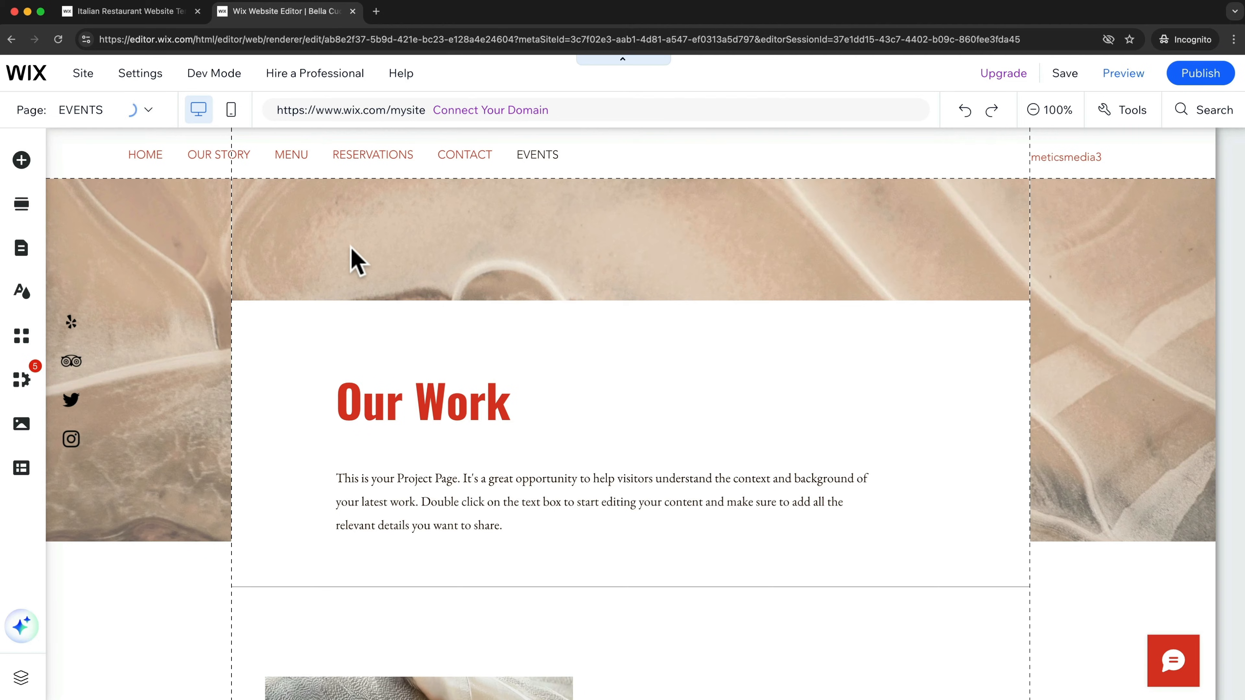
scroll(490, 326, "down", 8)
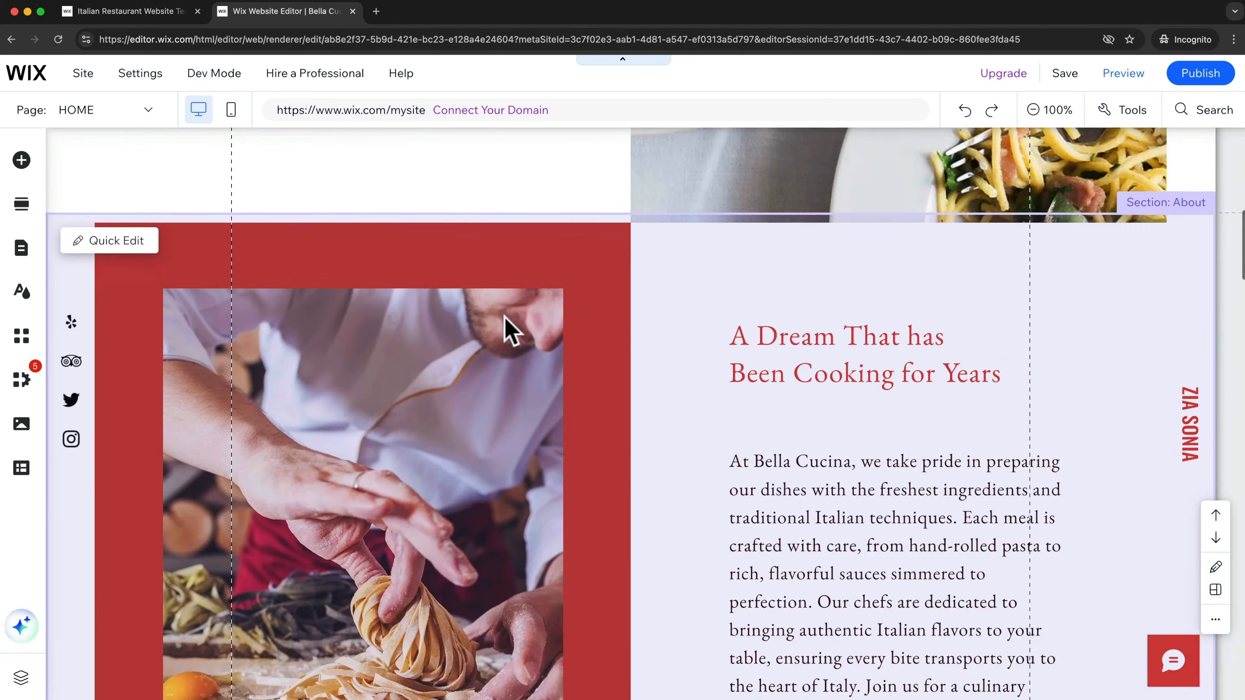
scroll(505, 319, "down", 20)
scroll(571, 347, "down", 9)
scroll(569, 347, "up", 5)
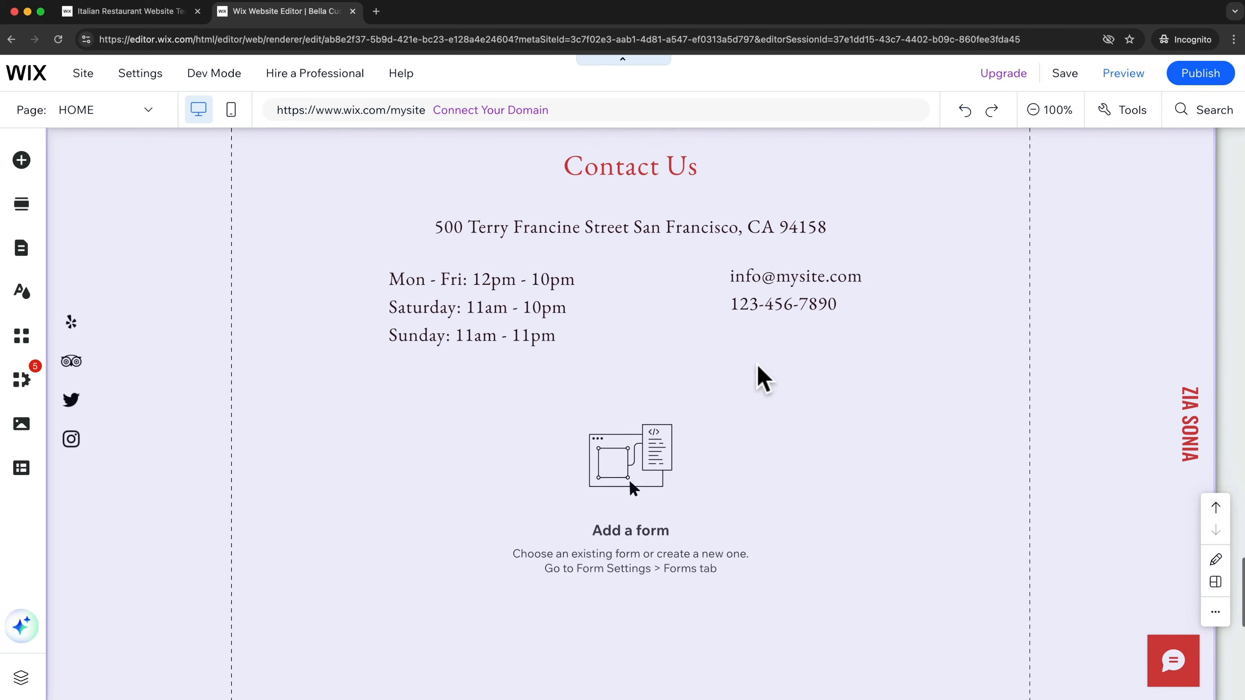
scroll(789, 395, "up", 2)
scroll(515, 368, "down", 2)
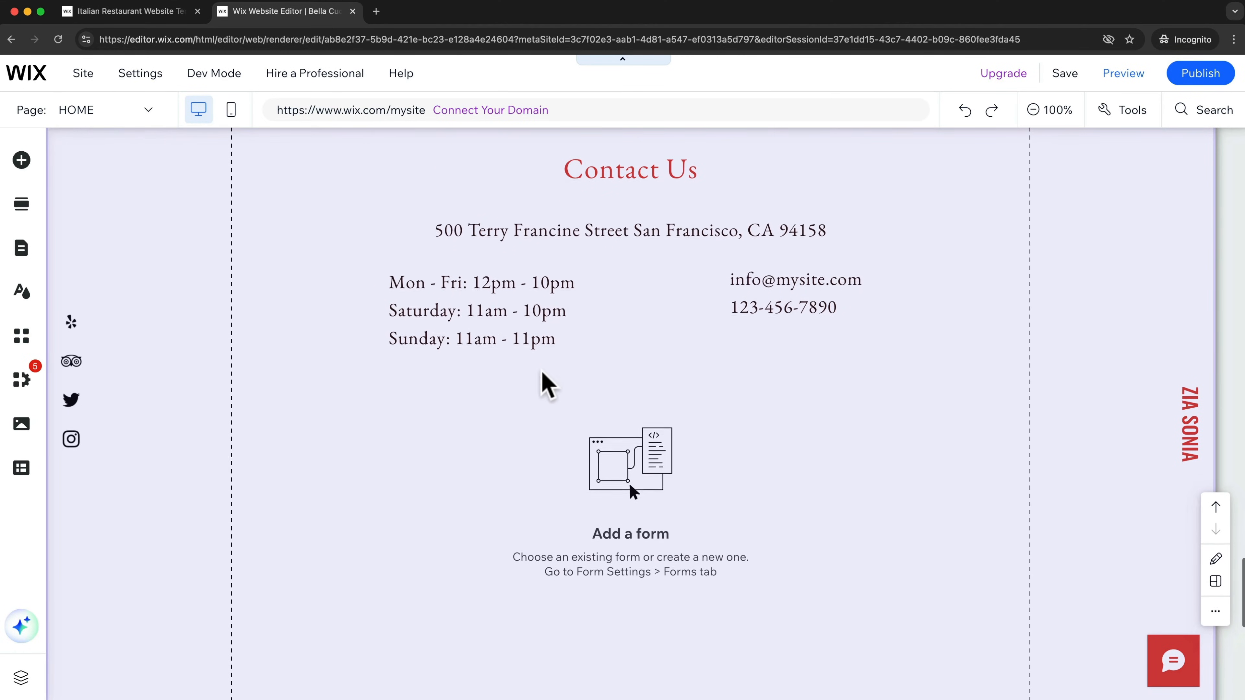
scroll(684, 490, "down", 2)
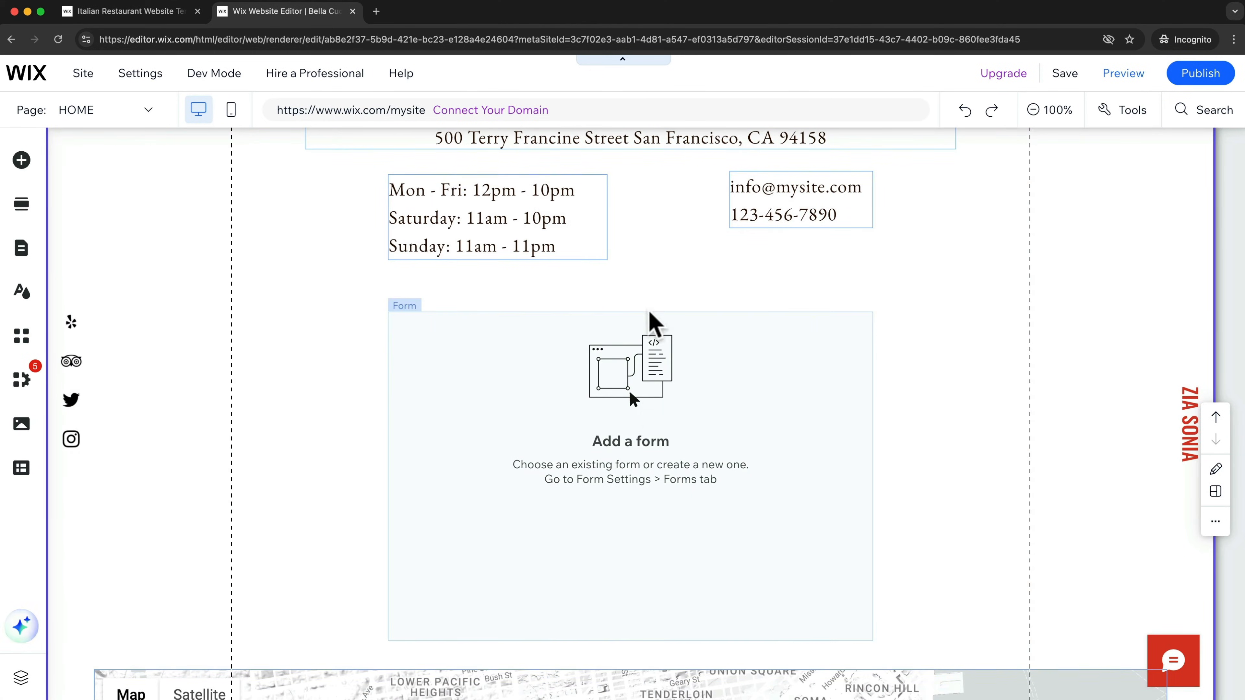
Step: Open the Contact Us section's empty form for editing, name it "Contact Form 1", save it and return to the forms list
left_click(638, 371)
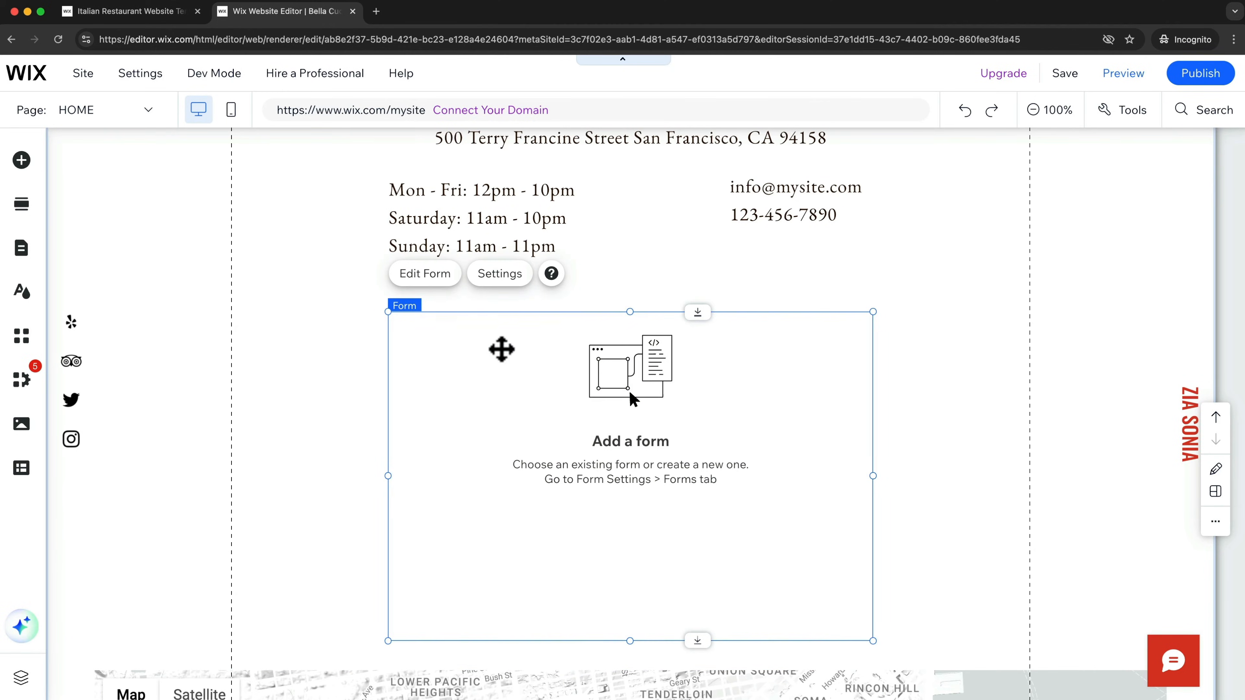
left_click(427, 276)
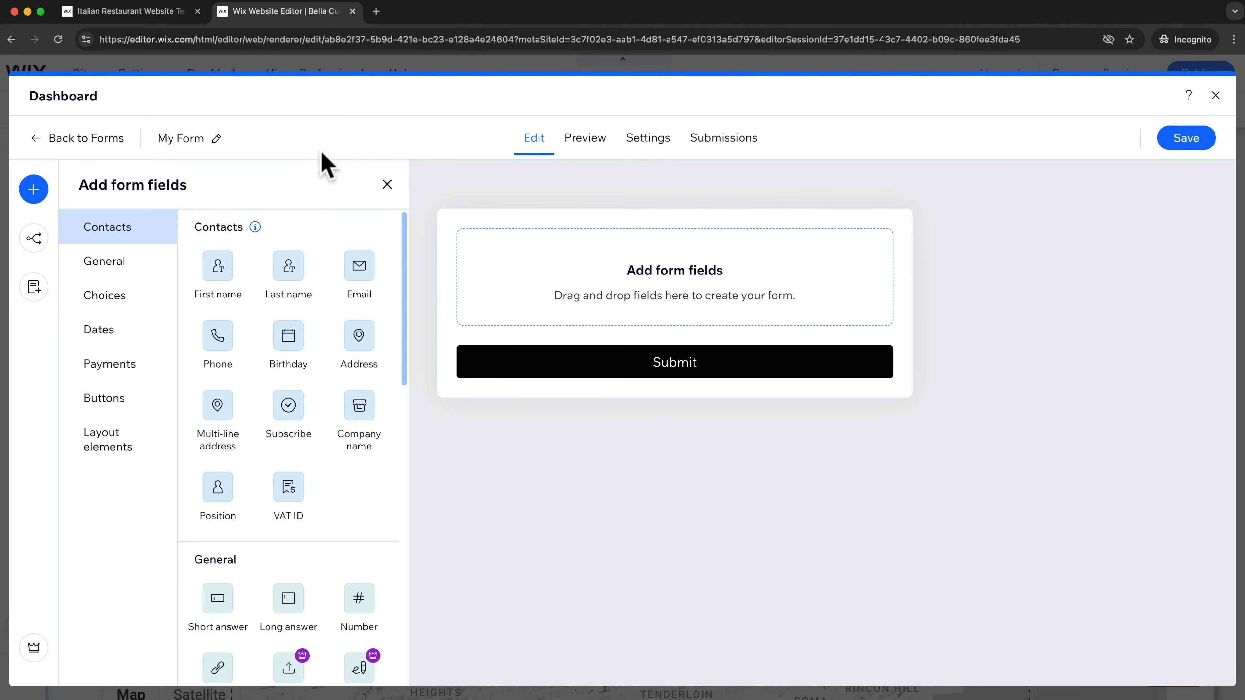
left_click(216, 138)
left_click_drag(392, 284, 314, 285)
type("Contact Form 1")
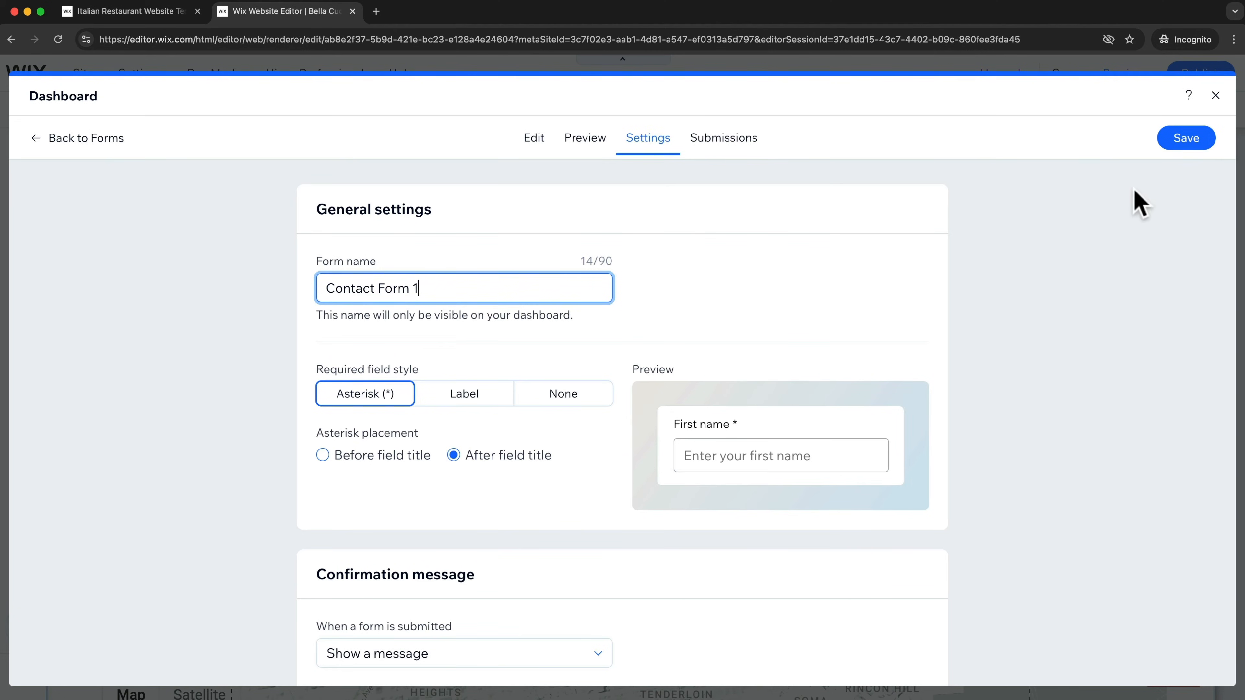
left_click(1176, 145)
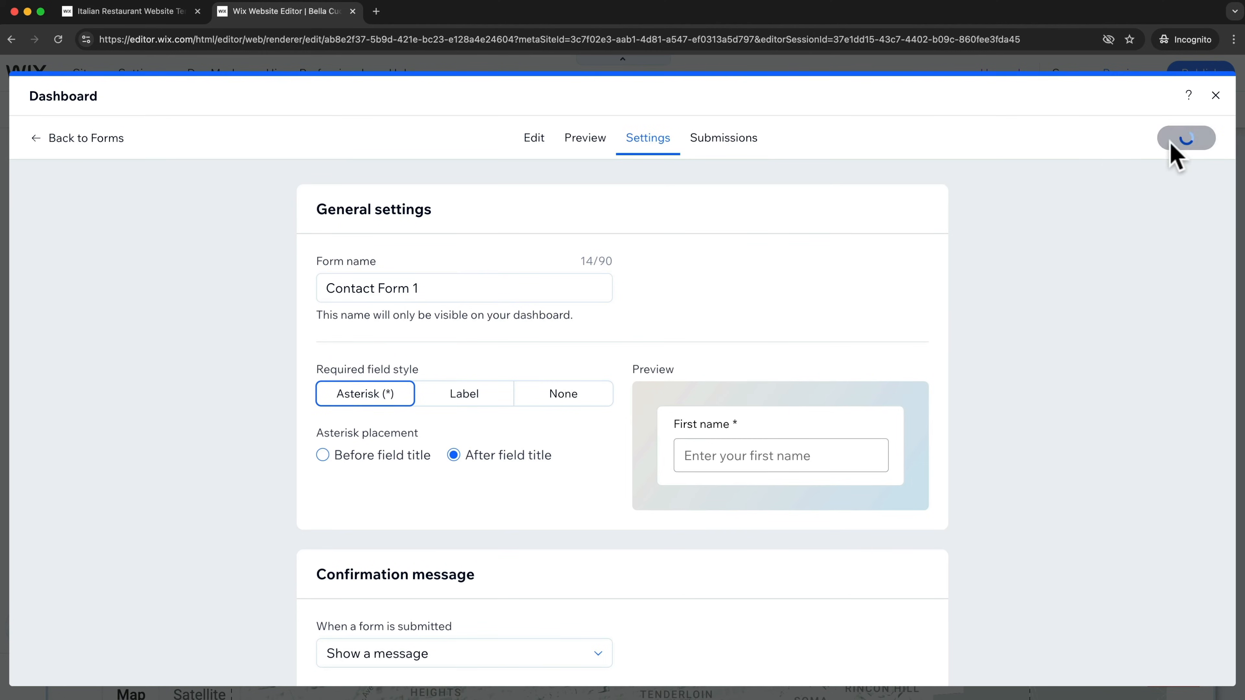
left_click(80, 143)
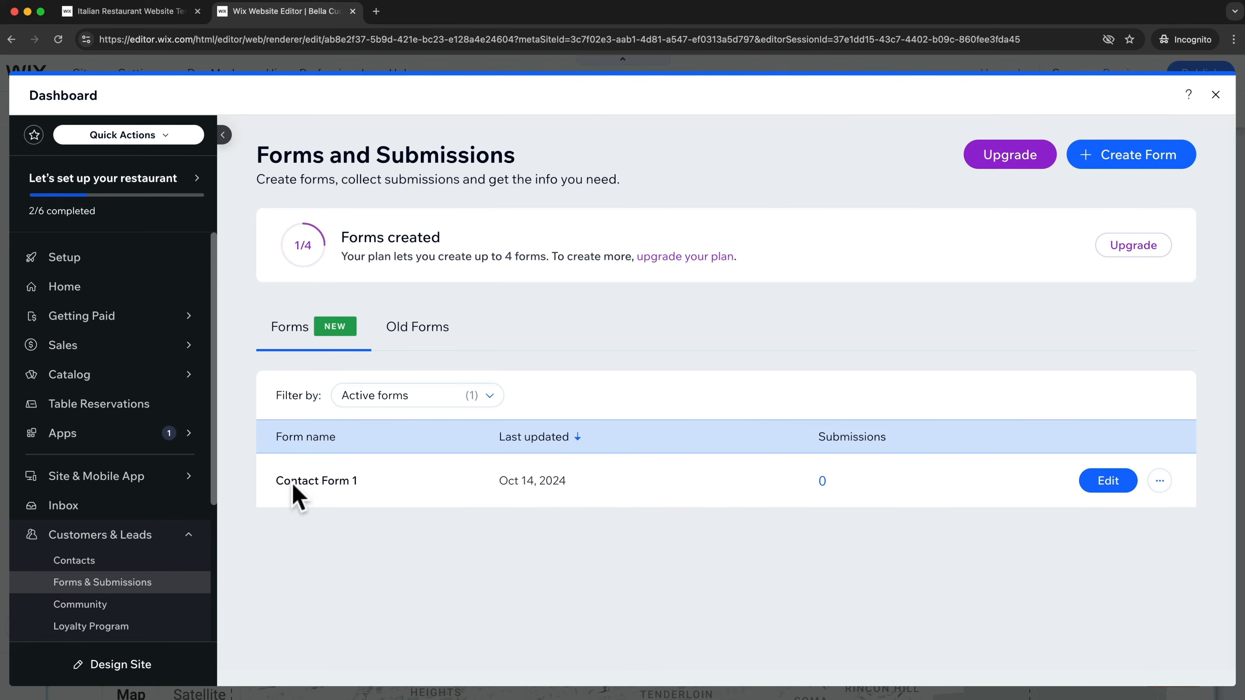
left_click_drag(272, 483, 368, 476)
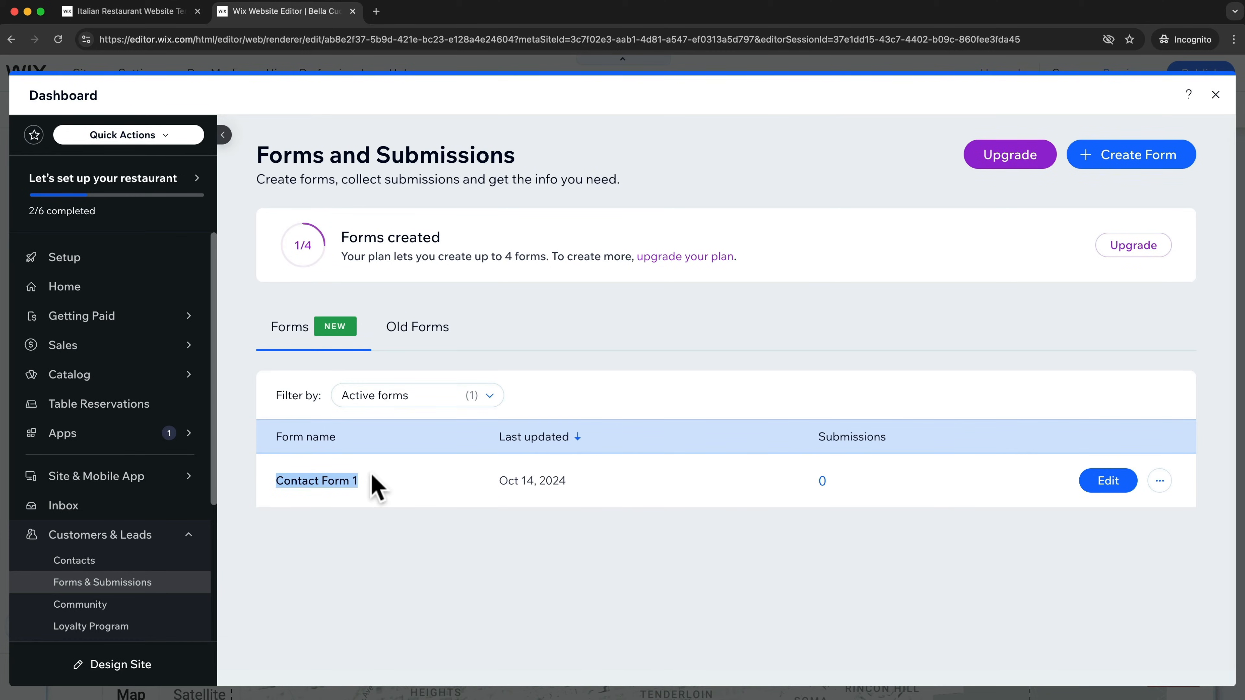
Step: Edit Contact Form 1 and add First name, Last name, Email and Phone fields
left_click(1104, 483)
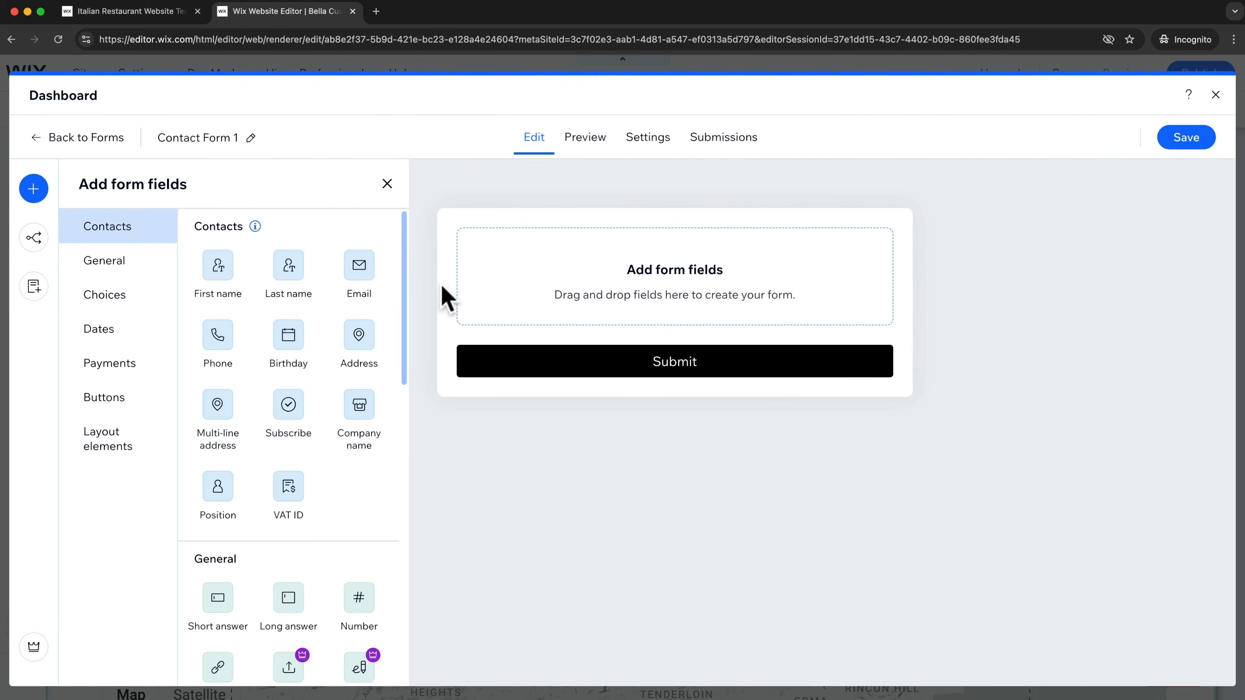
left_click(221, 280)
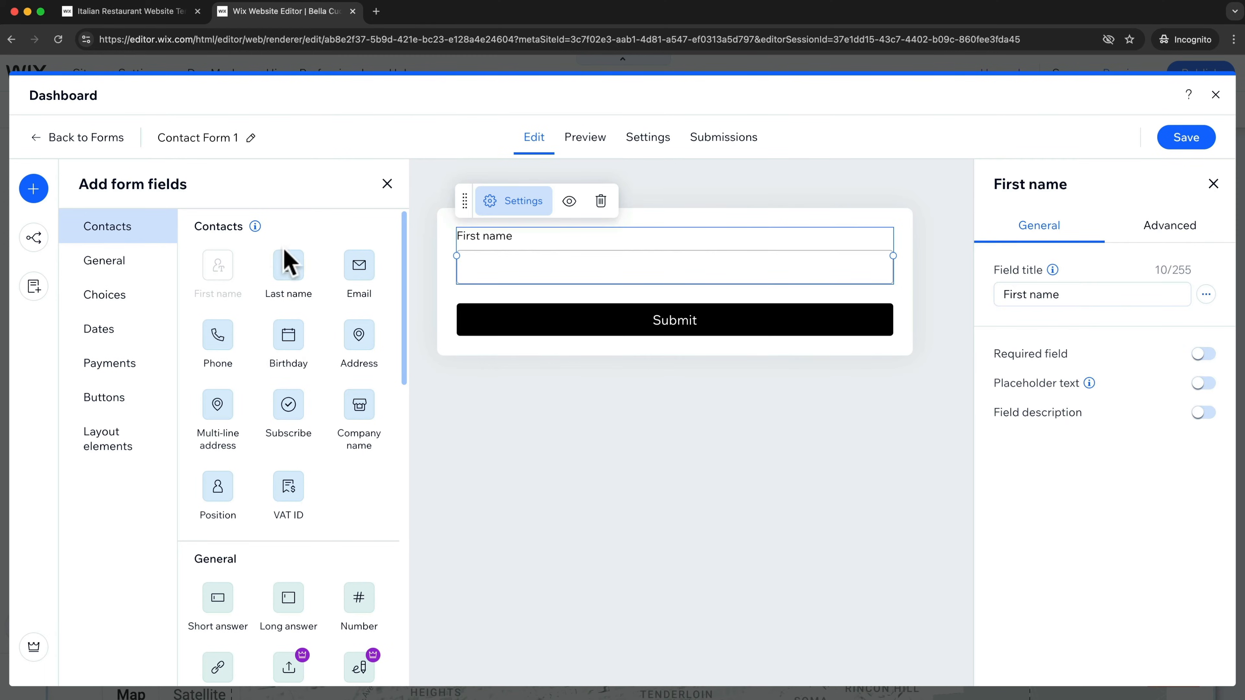
left_click(294, 284)
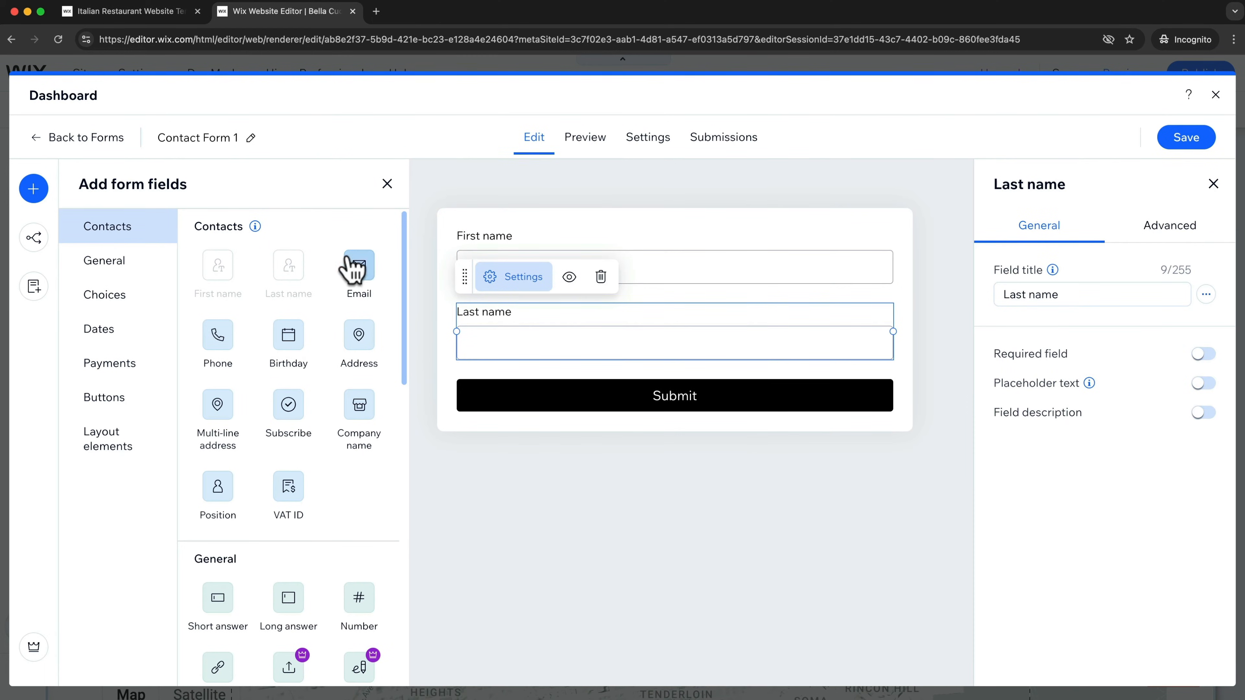
left_click(359, 272)
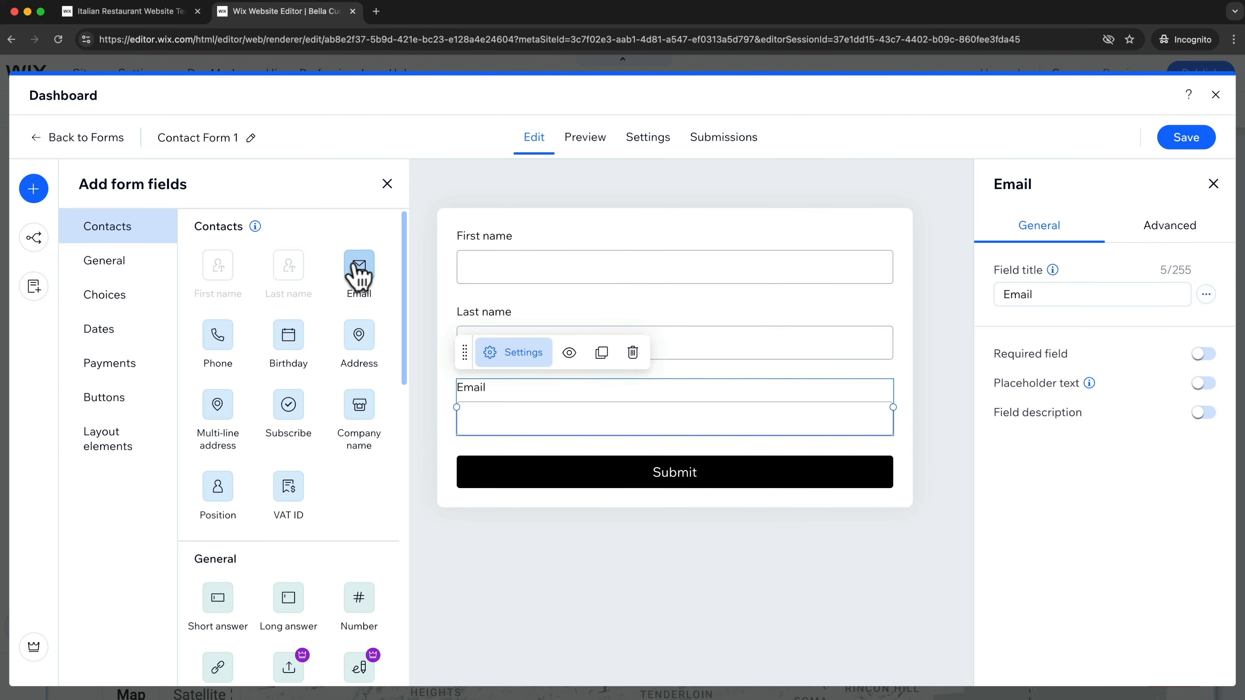
left_click(219, 339)
Step: Add a Long answer field titled "Message" to the form, then save the form and close the dashboard
scroll(311, 390, "down", 4)
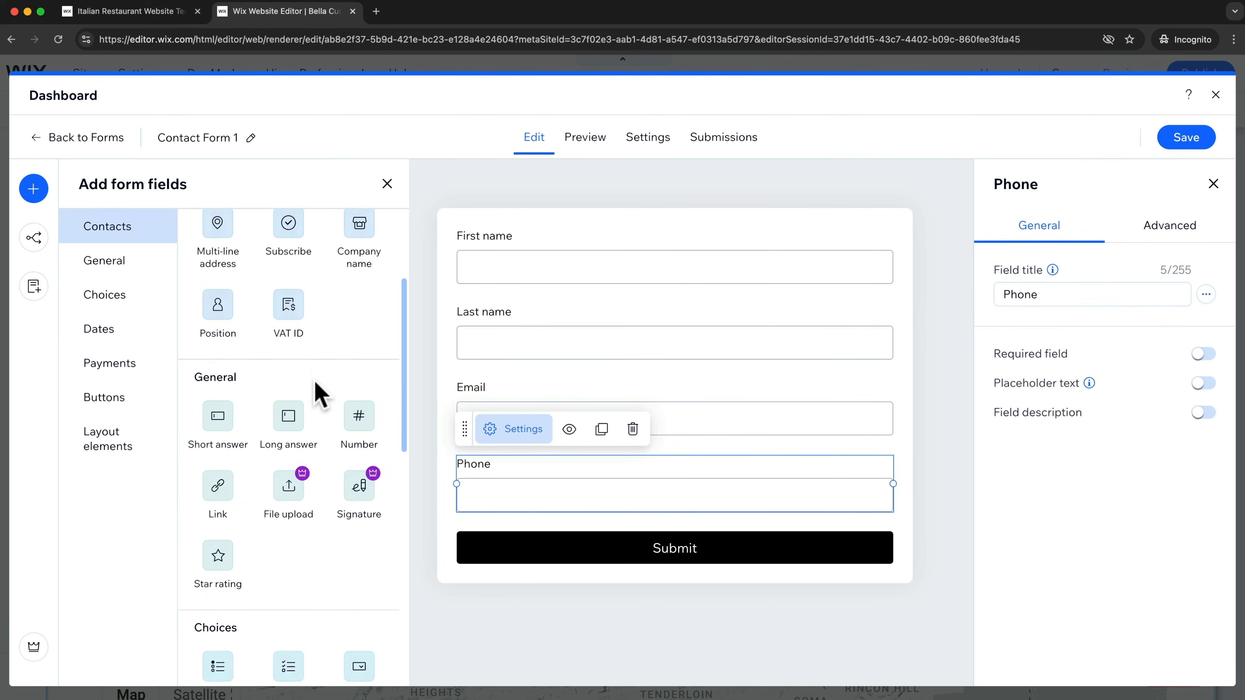
left_click(289, 414)
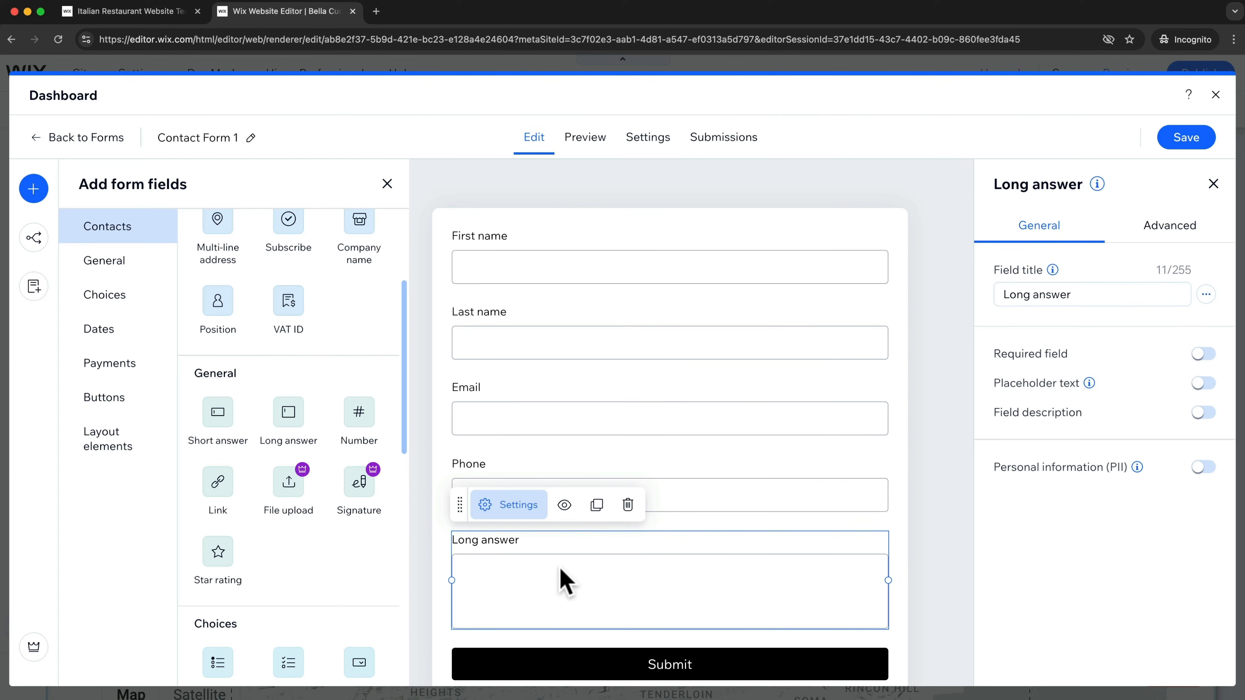
left_click_drag(1106, 297, 972, 306)
type("Message")
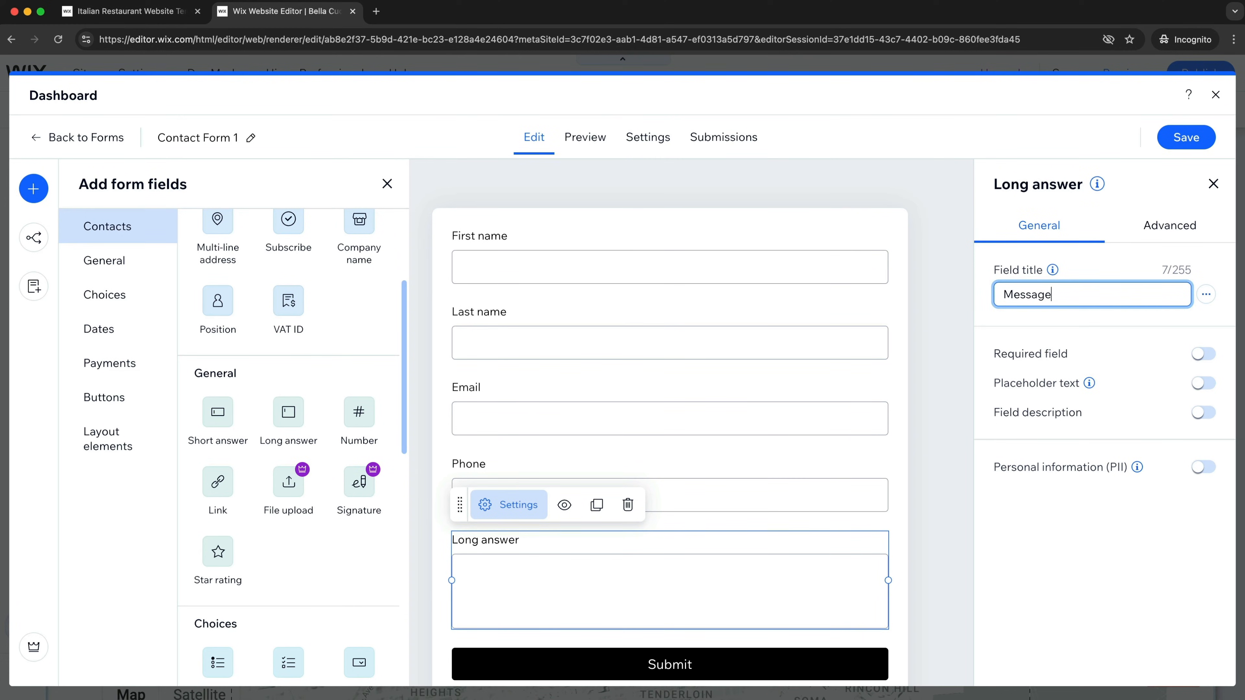
left_click(1194, 144)
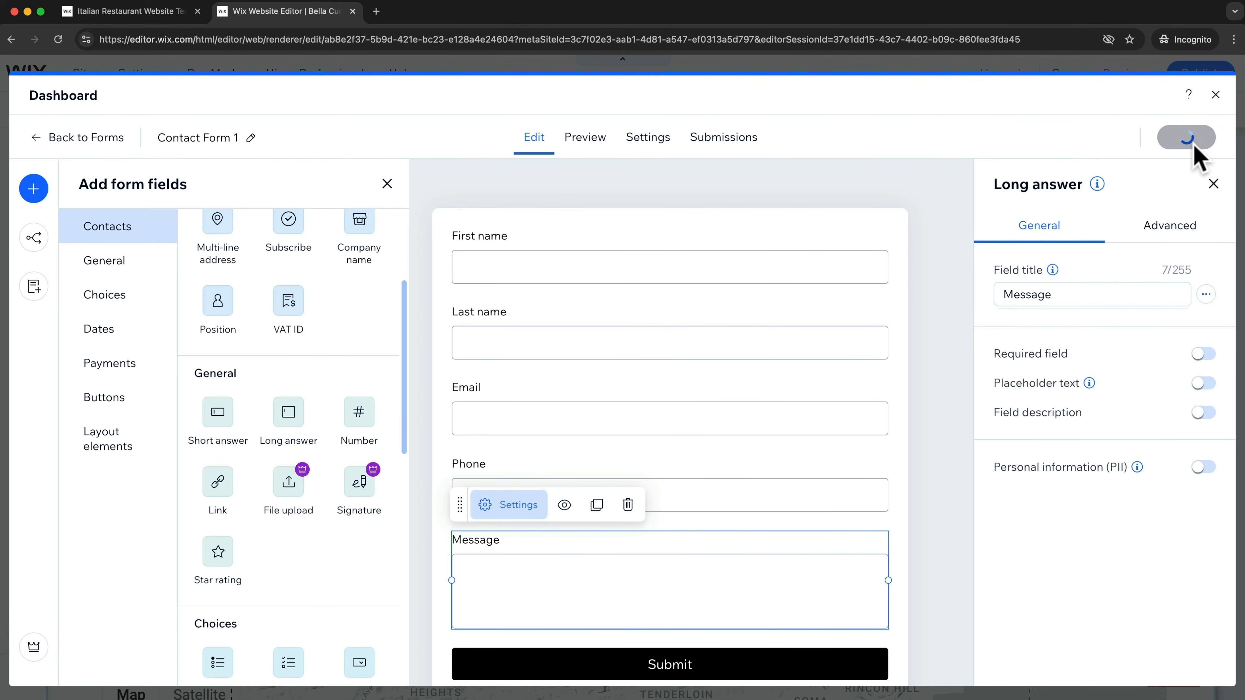
scroll(795, 245, "down", 1)
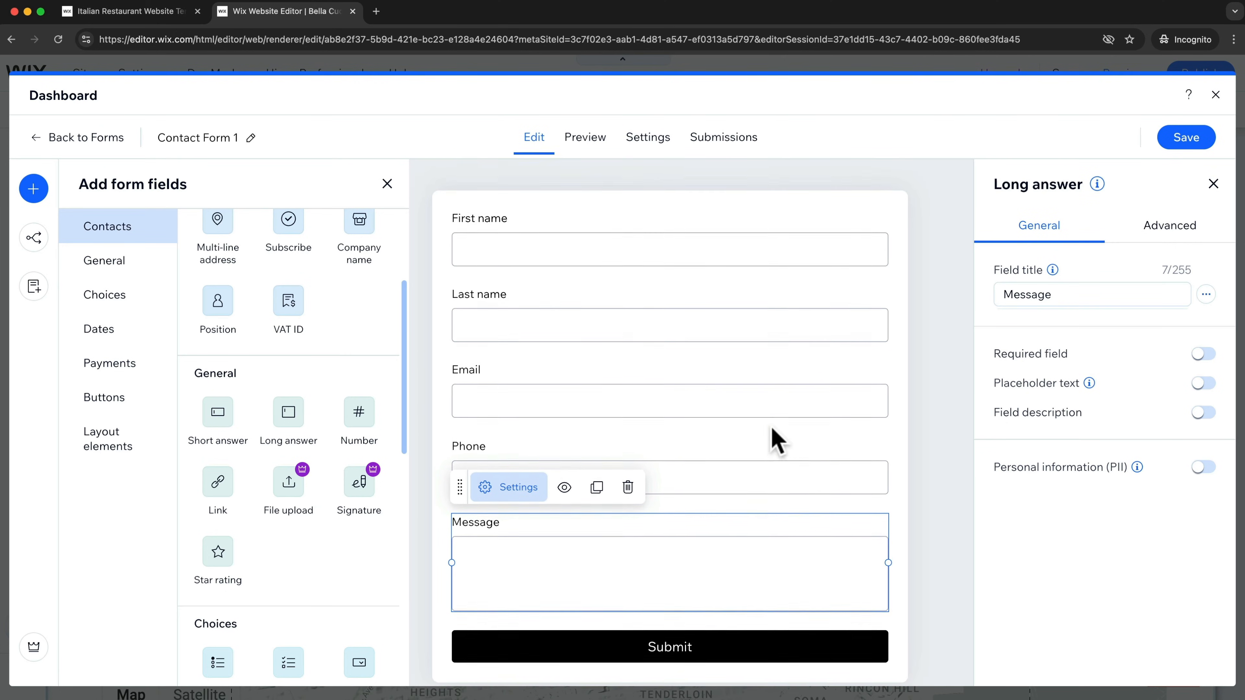
left_click(1216, 95)
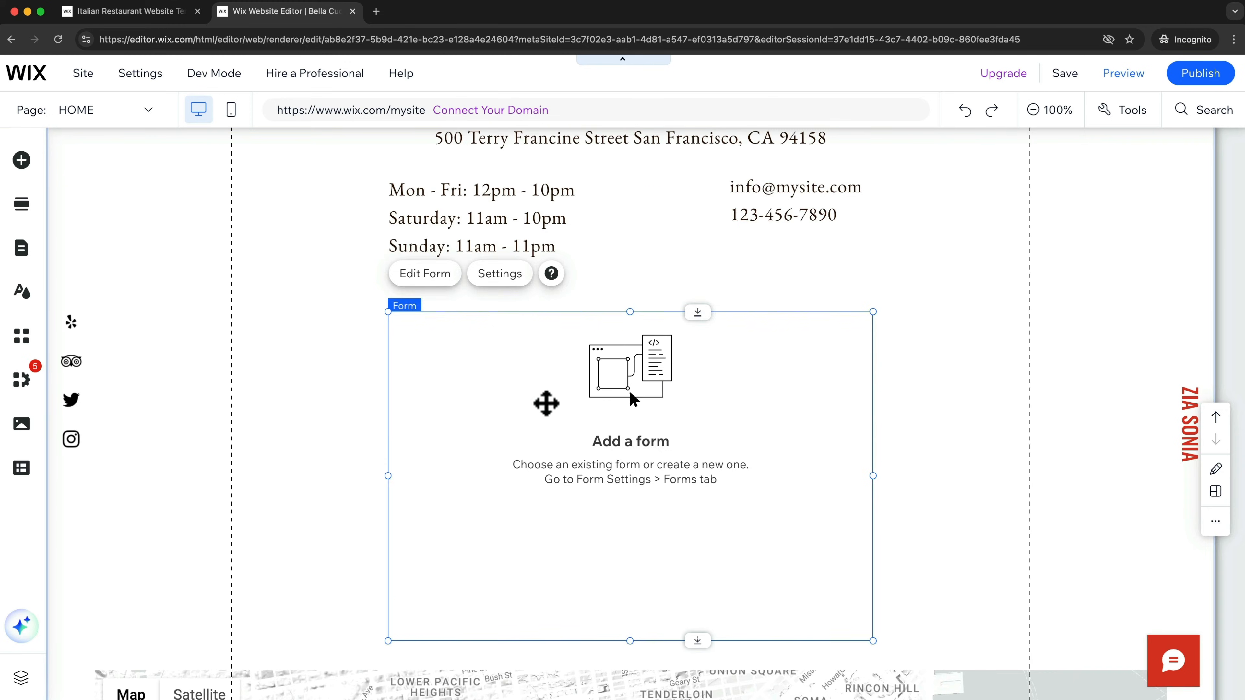
Step: Assign Contact Form 1 to the empty form element in the Contact Us section
scroll(628, 389, "down", 3)
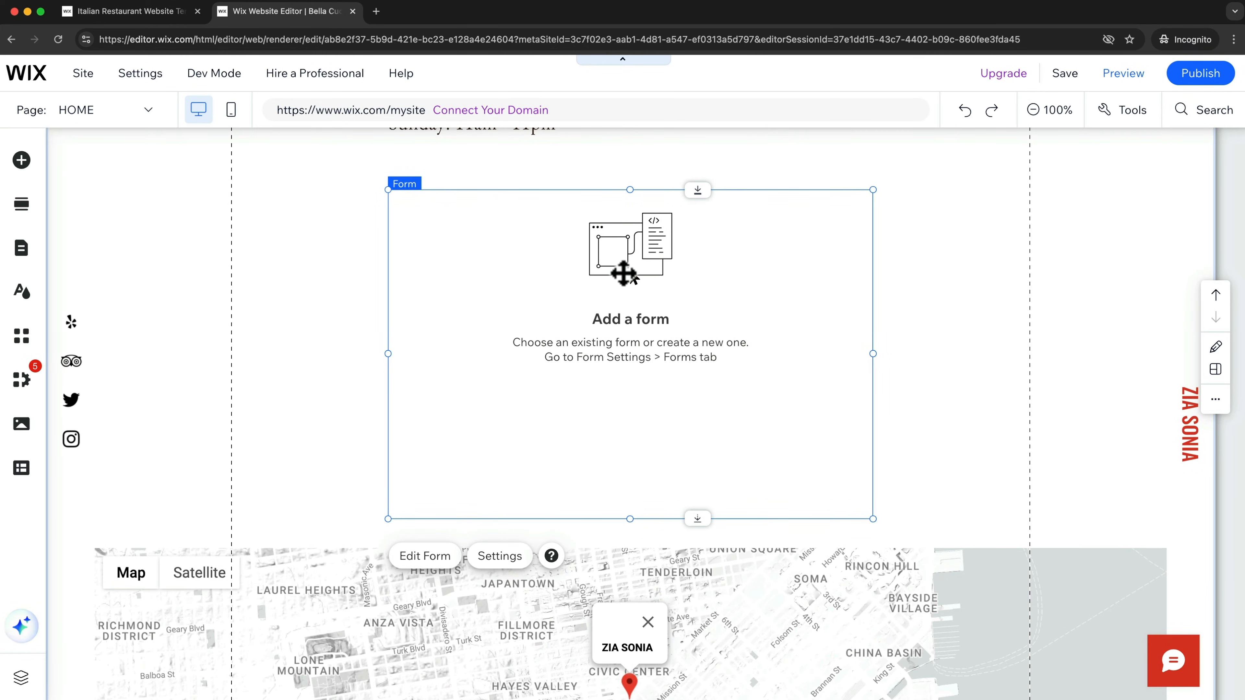
scroll(623, 274, "up", 2)
left_click(500, 223)
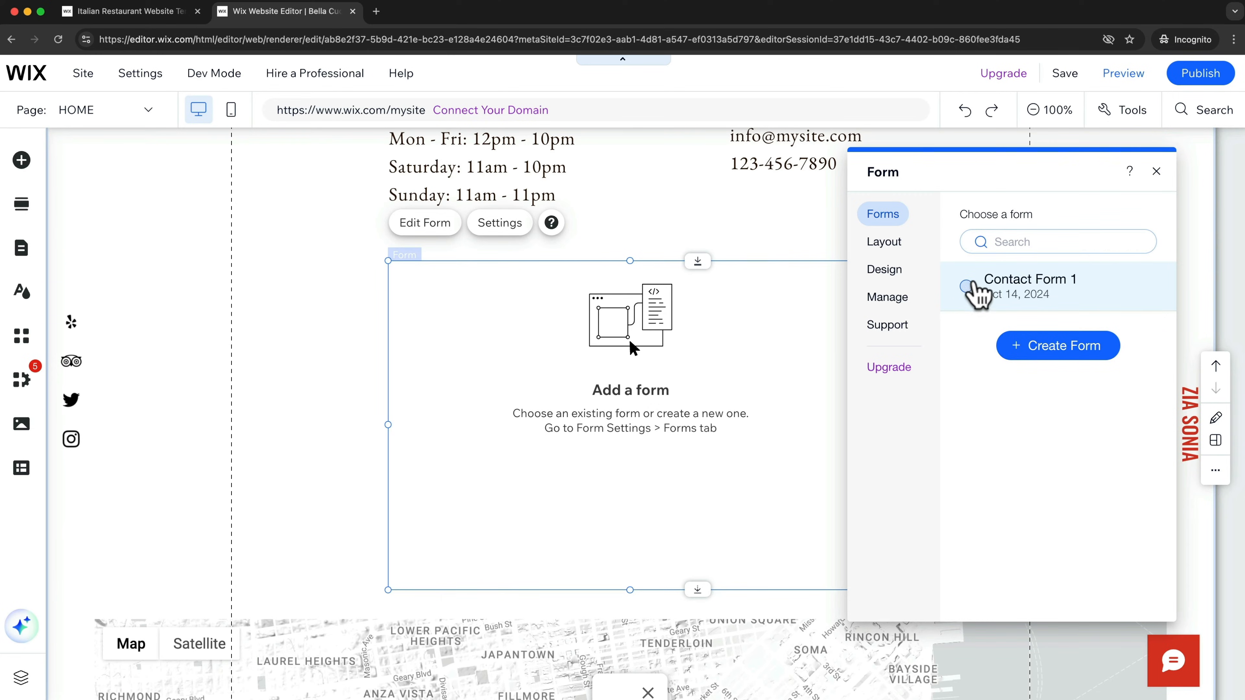
left_click(968, 286)
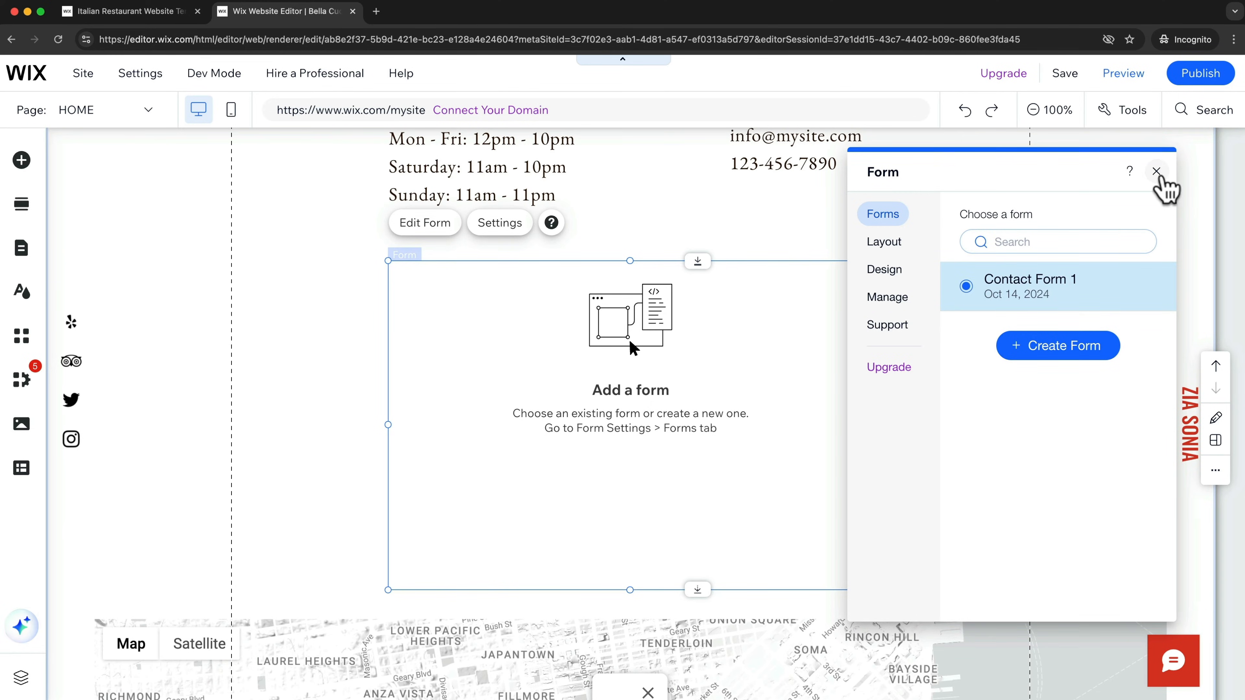
left_click(1156, 171)
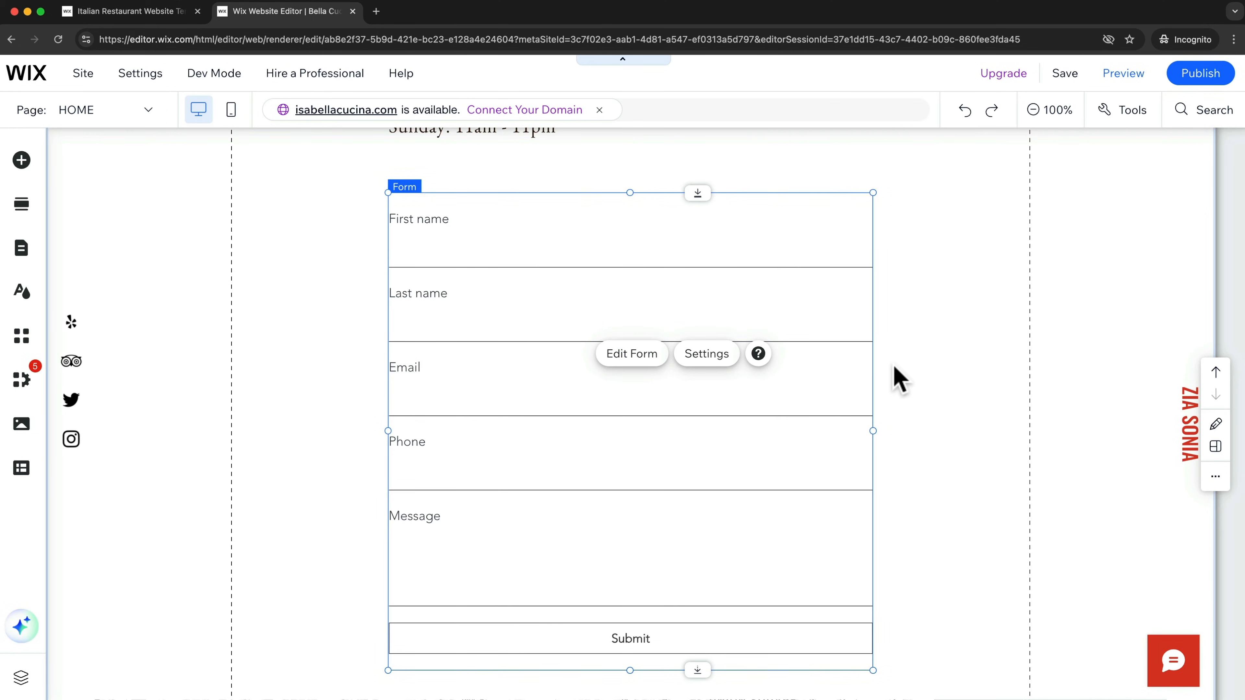
Step: Preview the site to check the contact form's fields on the home page, then return to the editor
left_click(1133, 81)
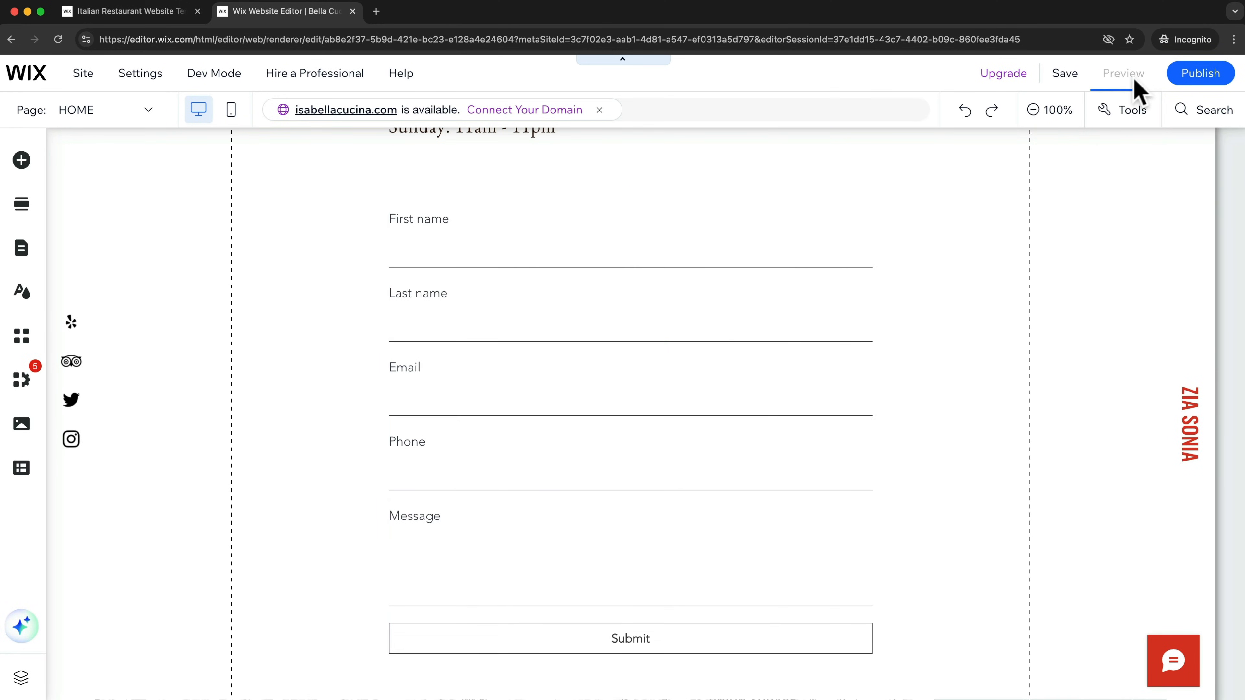
scroll(711, 333, "up", 3)
scroll(627, 382, "down", 2)
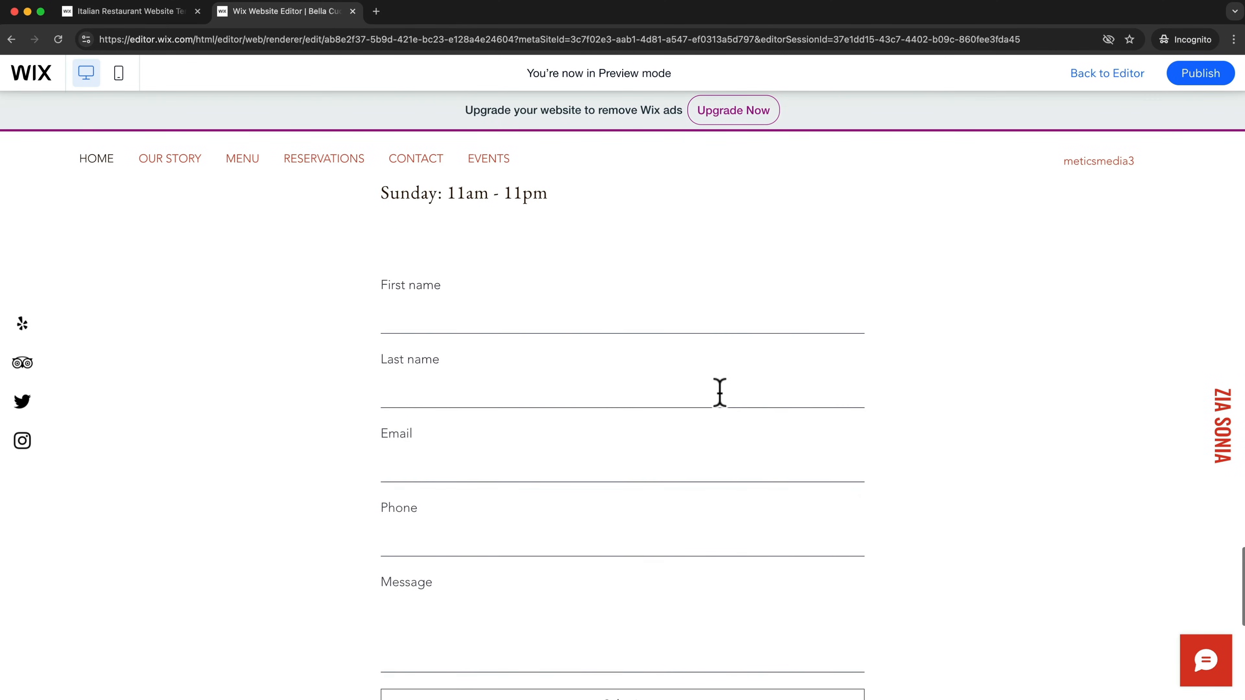
scroll(772, 387, "down", 1)
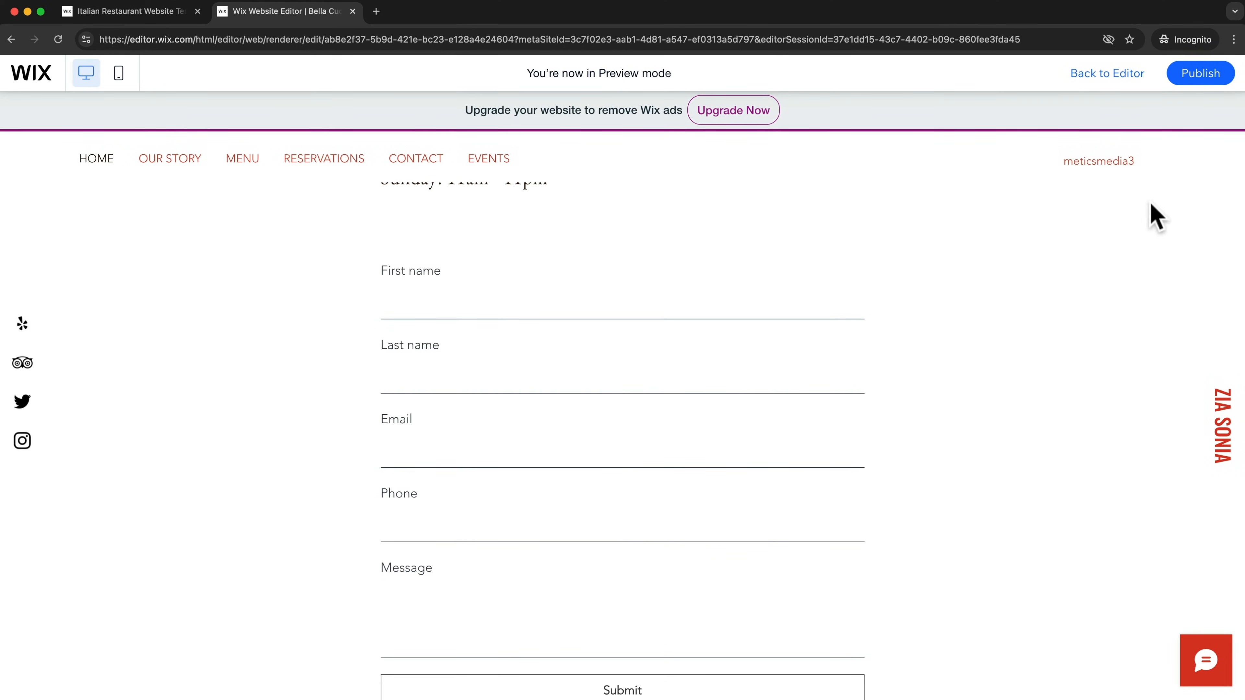
left_click(1119, 79)
Step: Review the location settings of the Google map below the contact form, including its address, title and description fields, then close them
scroll(931, 439, "down", 5)
scroll(933, 439, "down", 5)
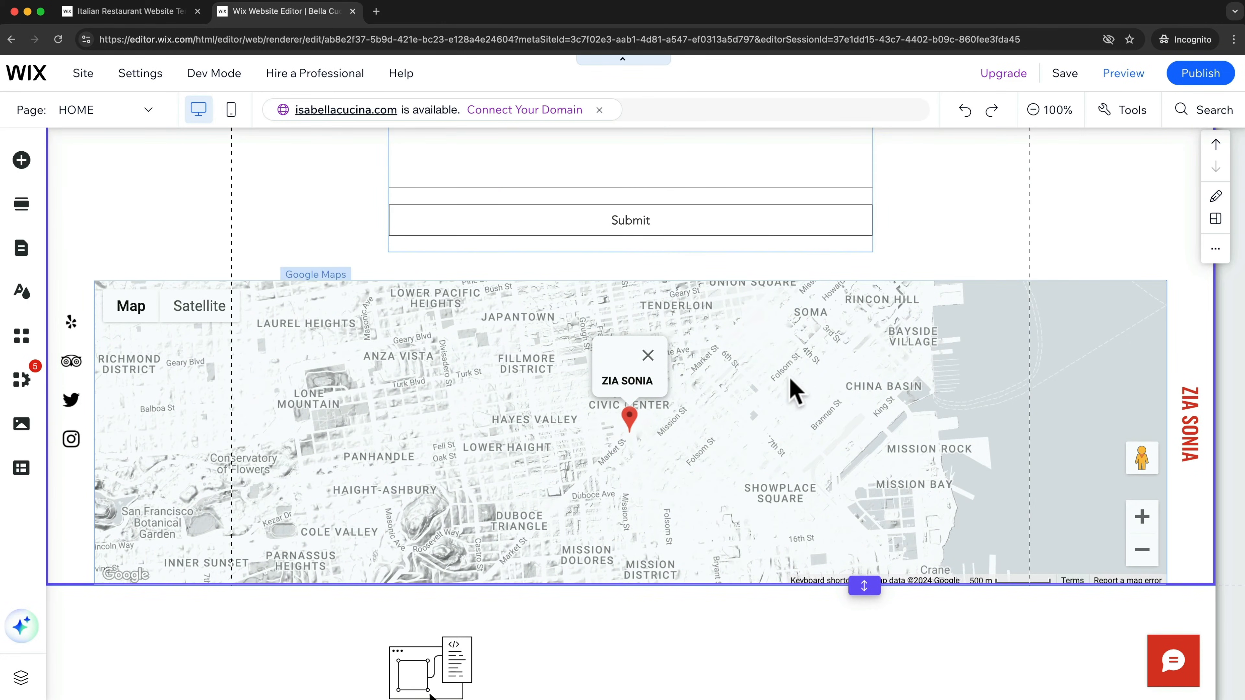
left_click(790, 383)
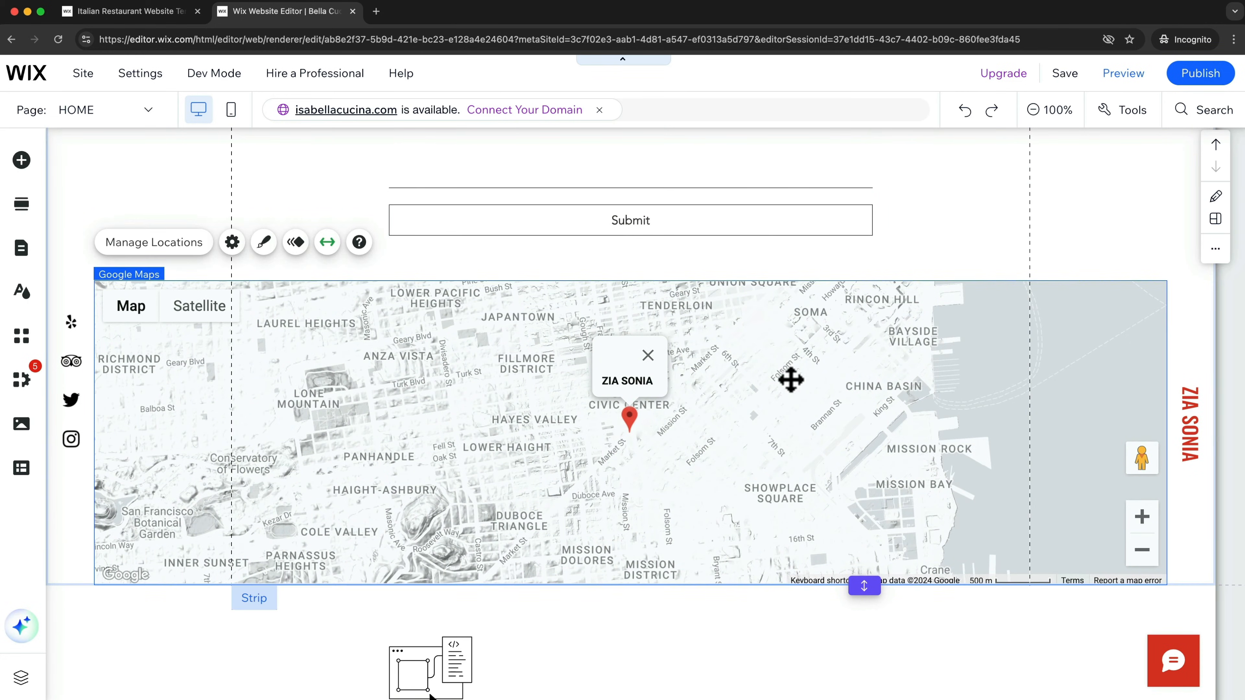
left_click(170, 245)
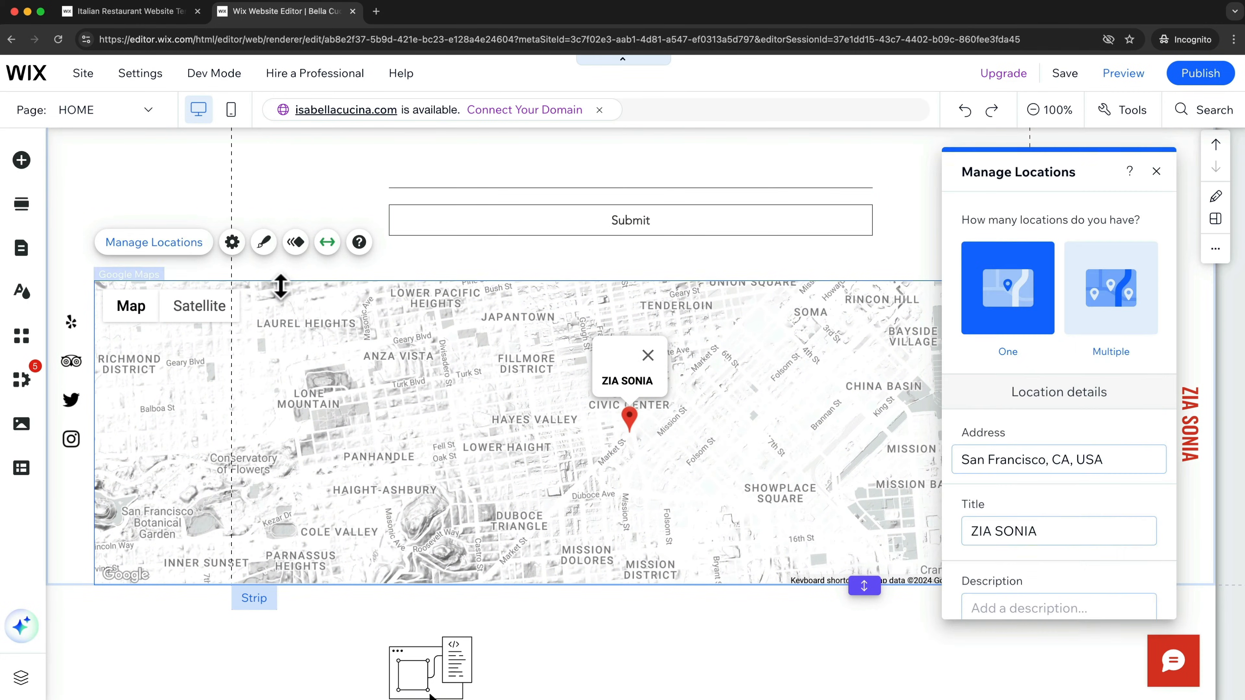
scroll(990, 545, "down", 2)
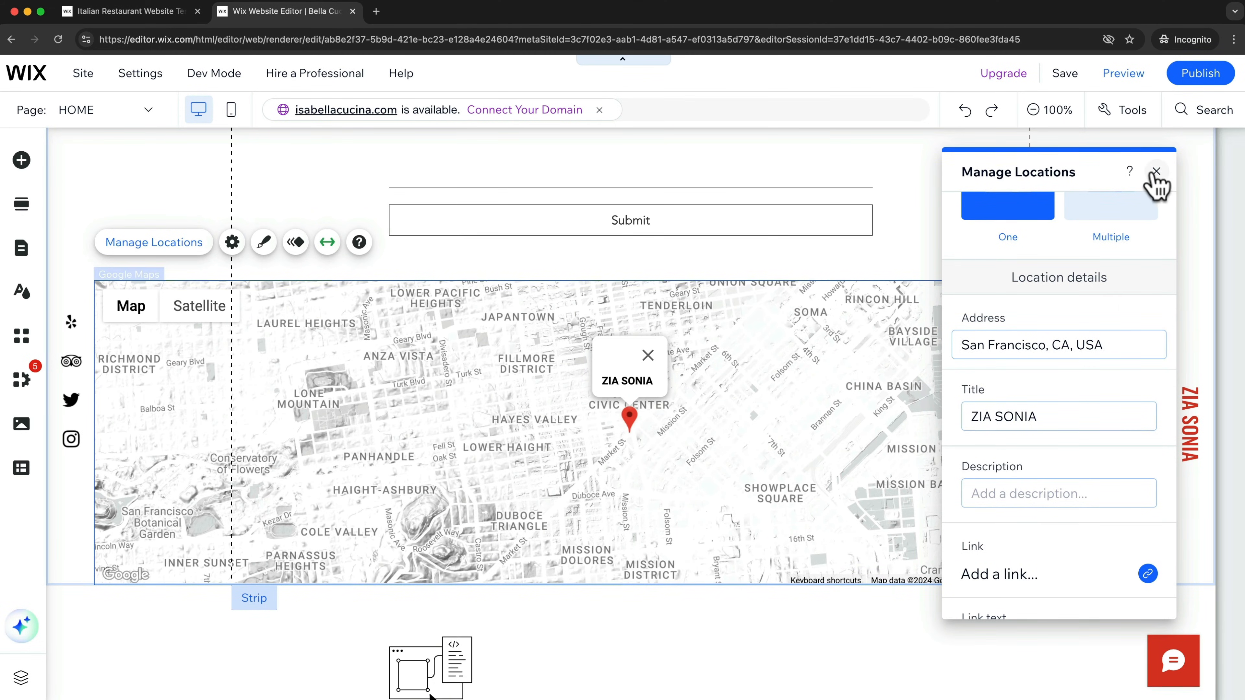
left_click(1156, 171)
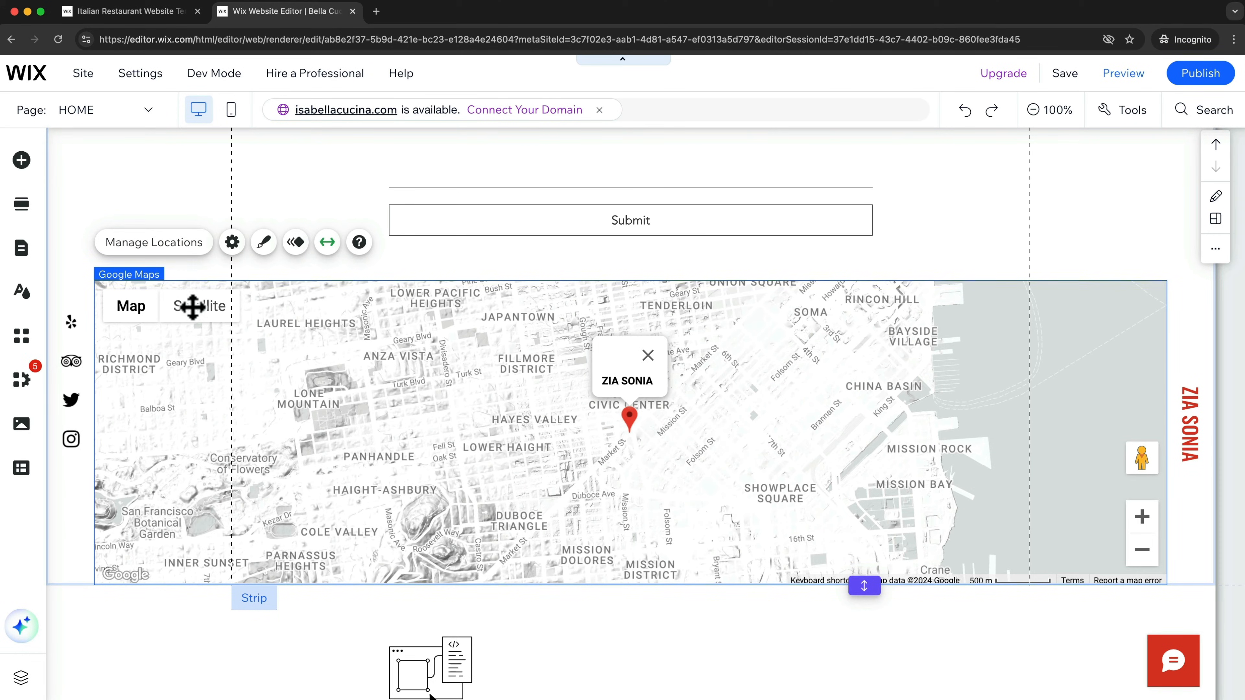
Step: Try adding a green full-width Google map to the home page and positioning it in the Contact section
left_click(20, 167)
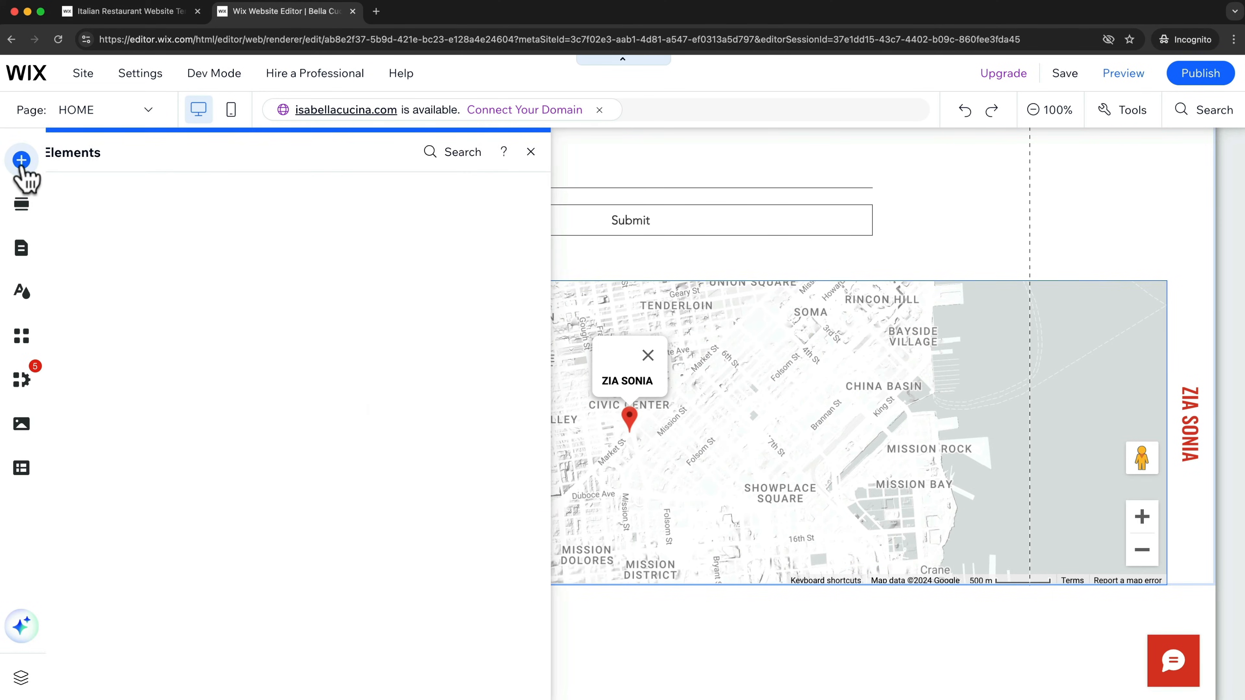
left_click(132, 382)
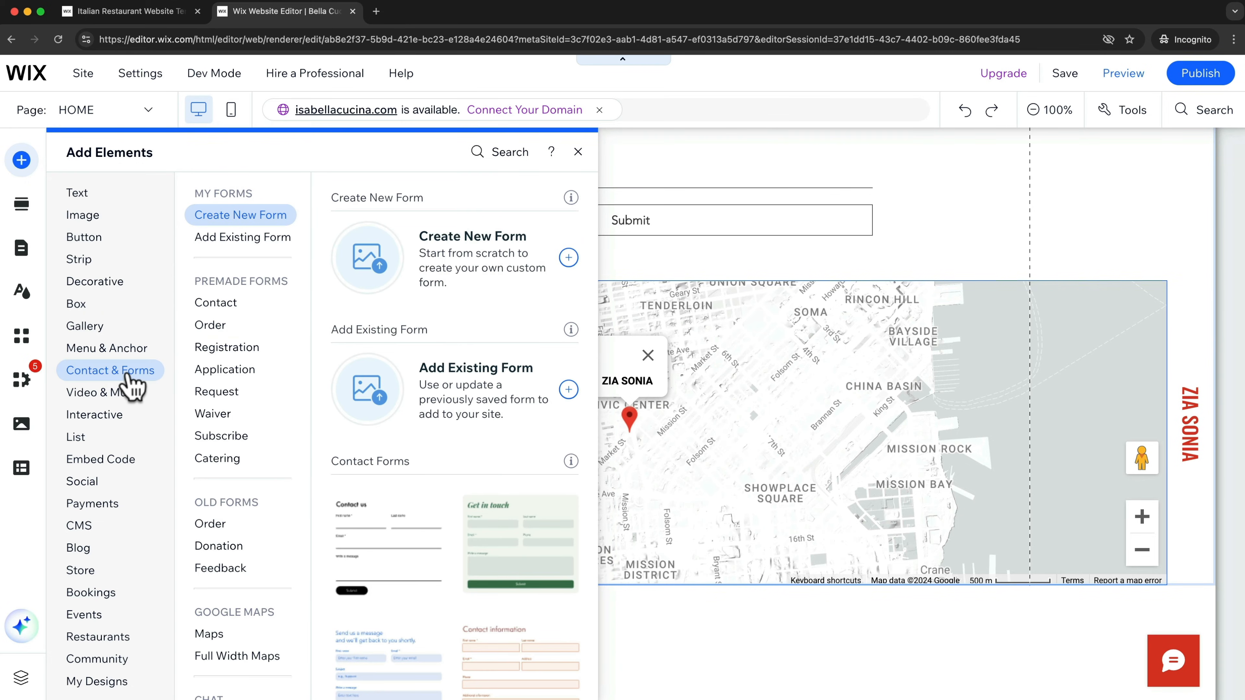
scroll(247, 424, "down", 2)
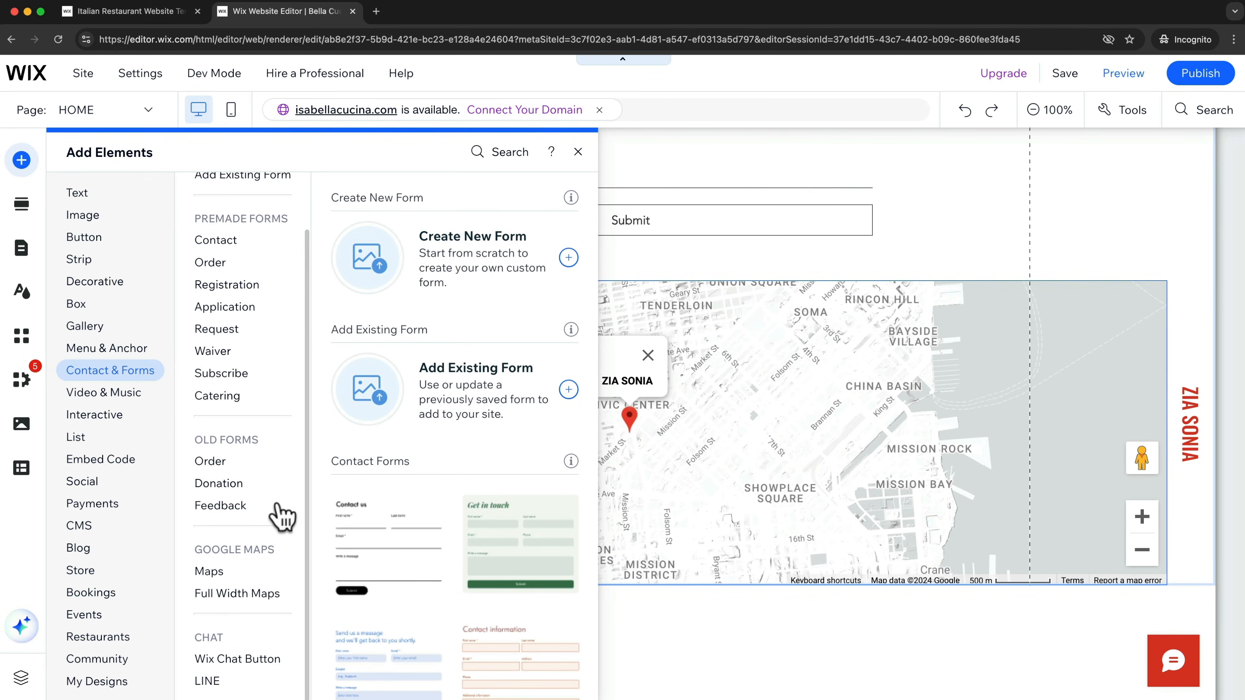
left_click(235, 594)
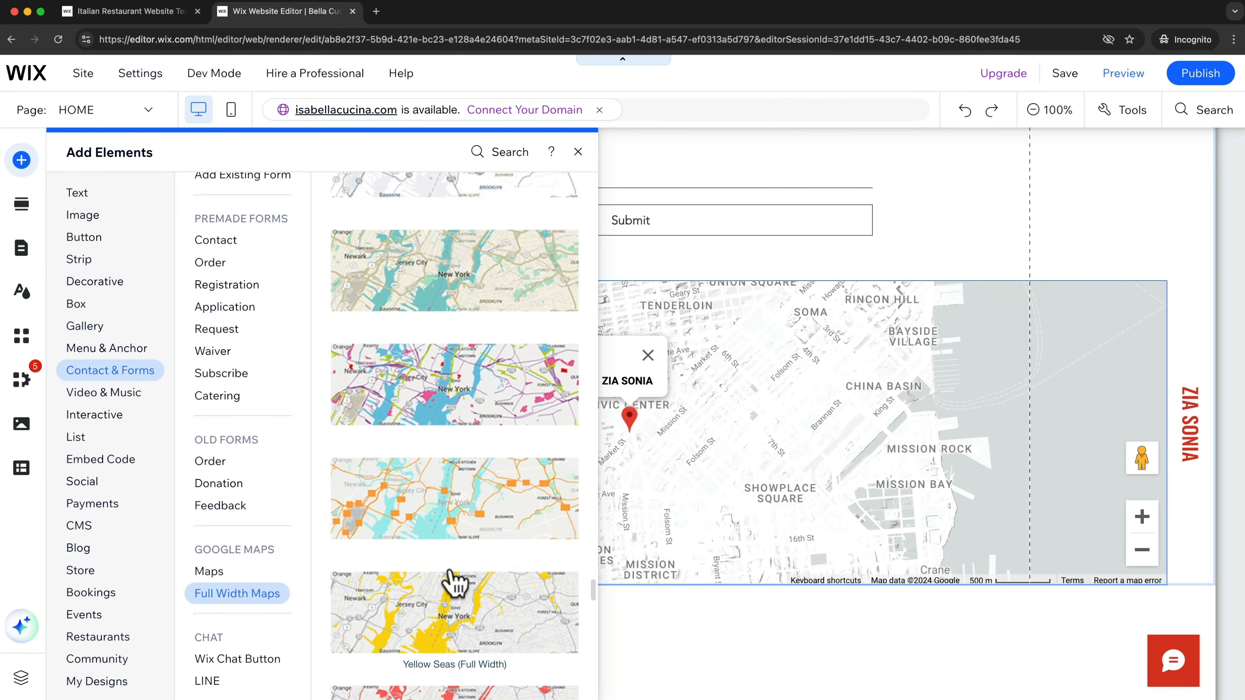
scroll(451, 584, "down", 5)
scroll(544, 495, "down", 10)
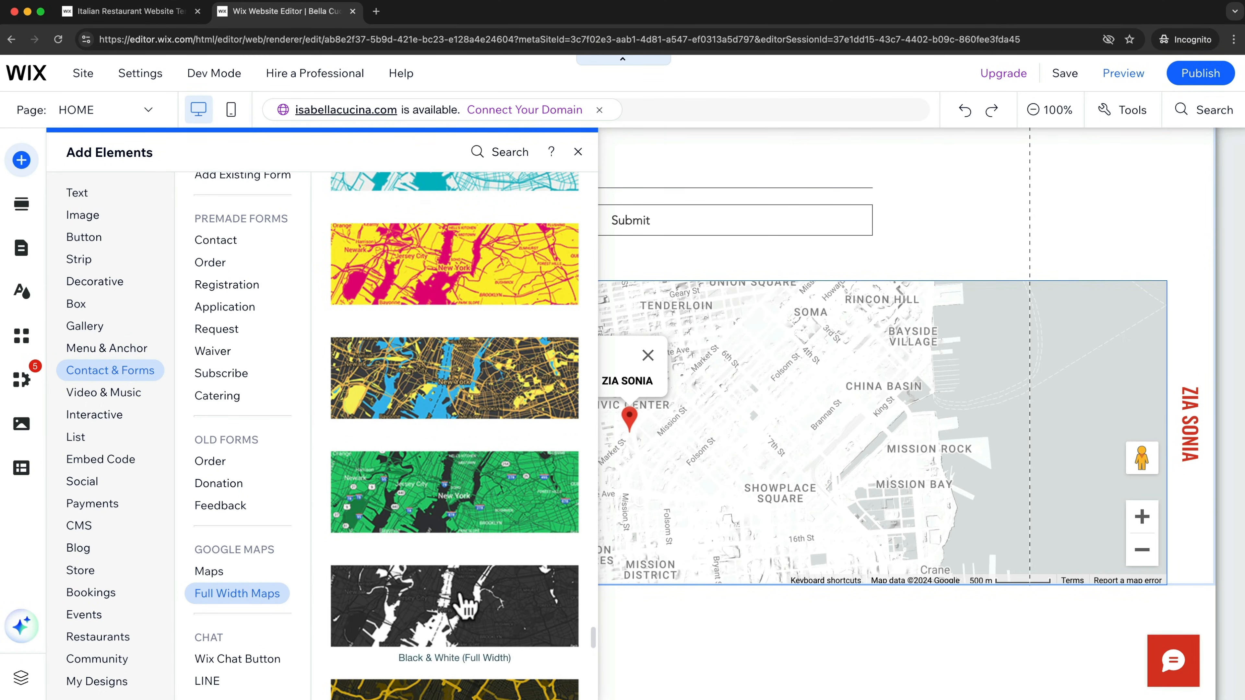
left_click(471, 520)
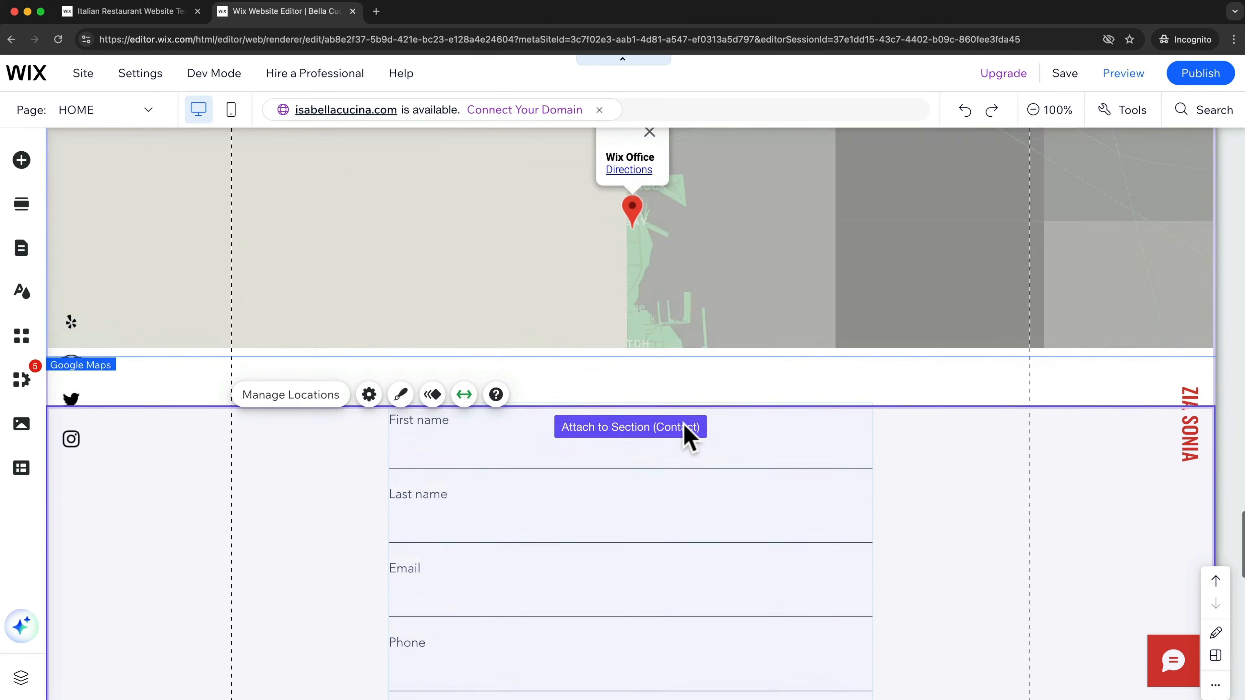
left_click_drag(674, 398, 742, 417)
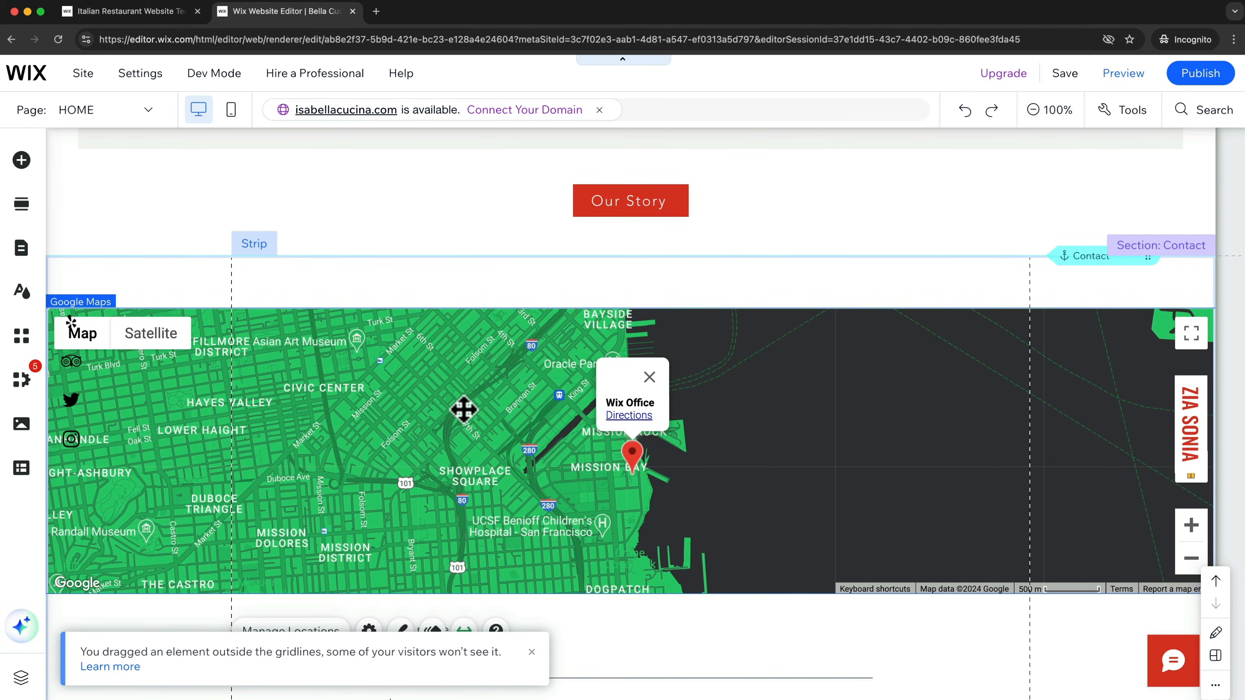
Step: Look over the home page up to its header and examine the site menu's list of pages
scroll(752, 596, "down", 10)
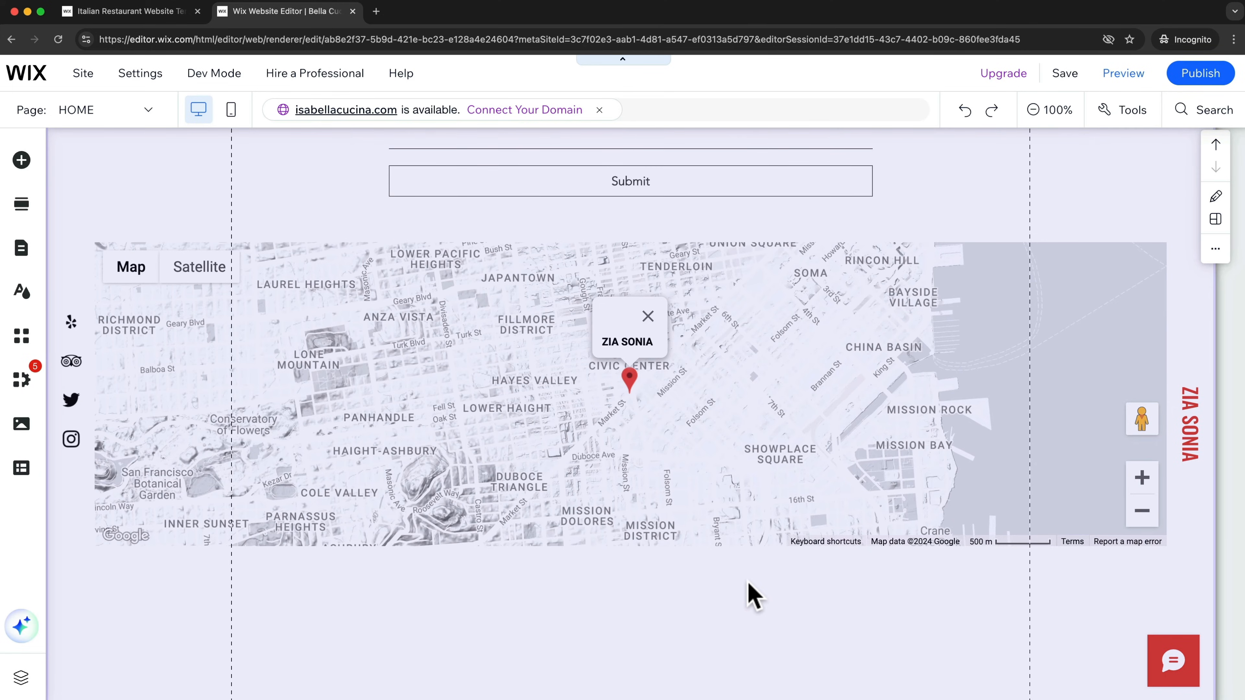
scroll(752, 596, "up", 5)
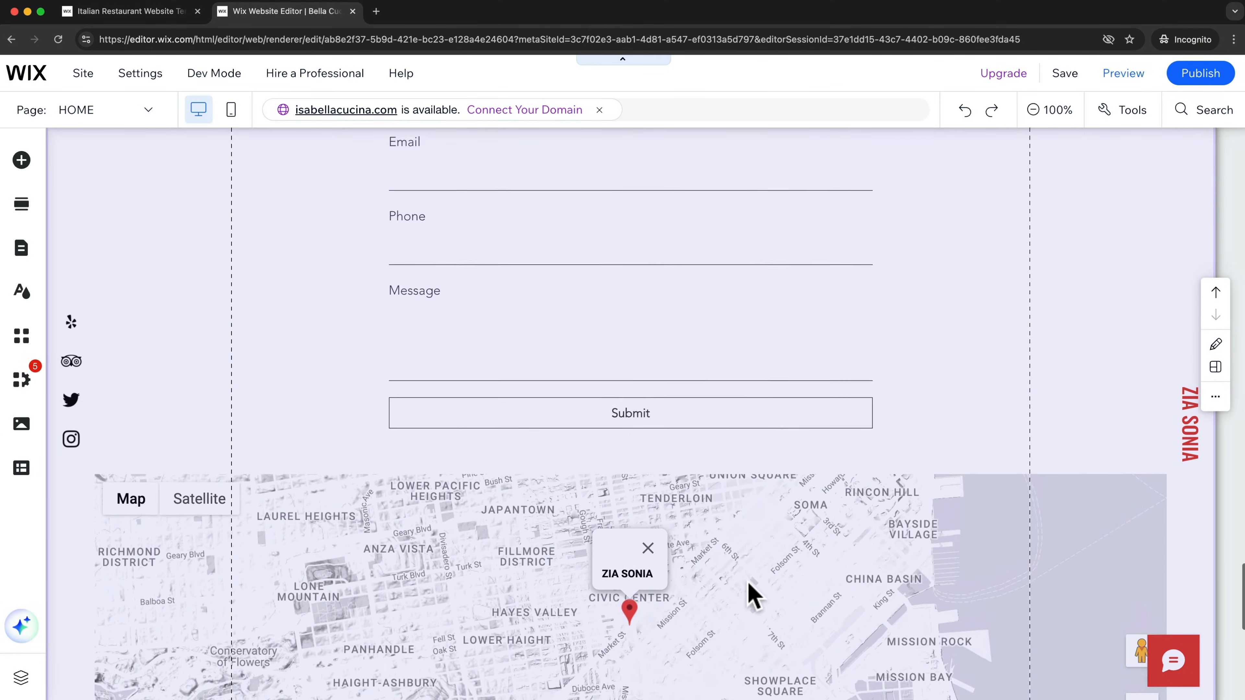
scroll(753, 595, "up", 17)
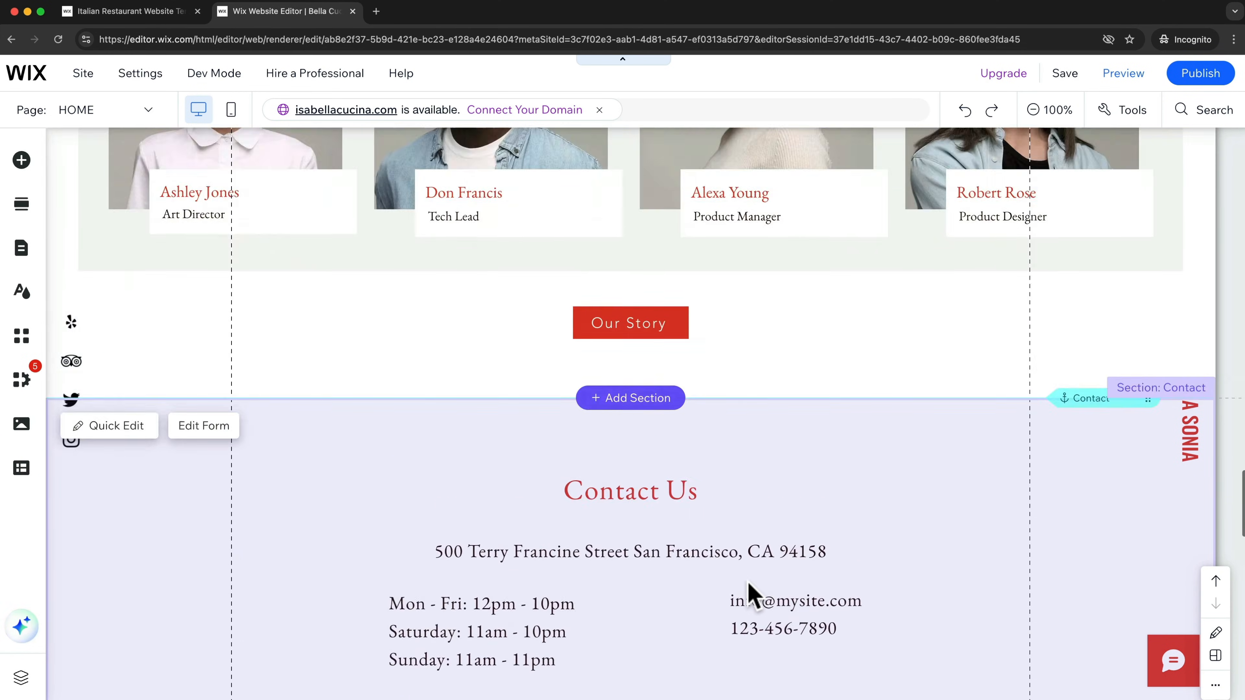
scroll(752, 461, "up", 20)
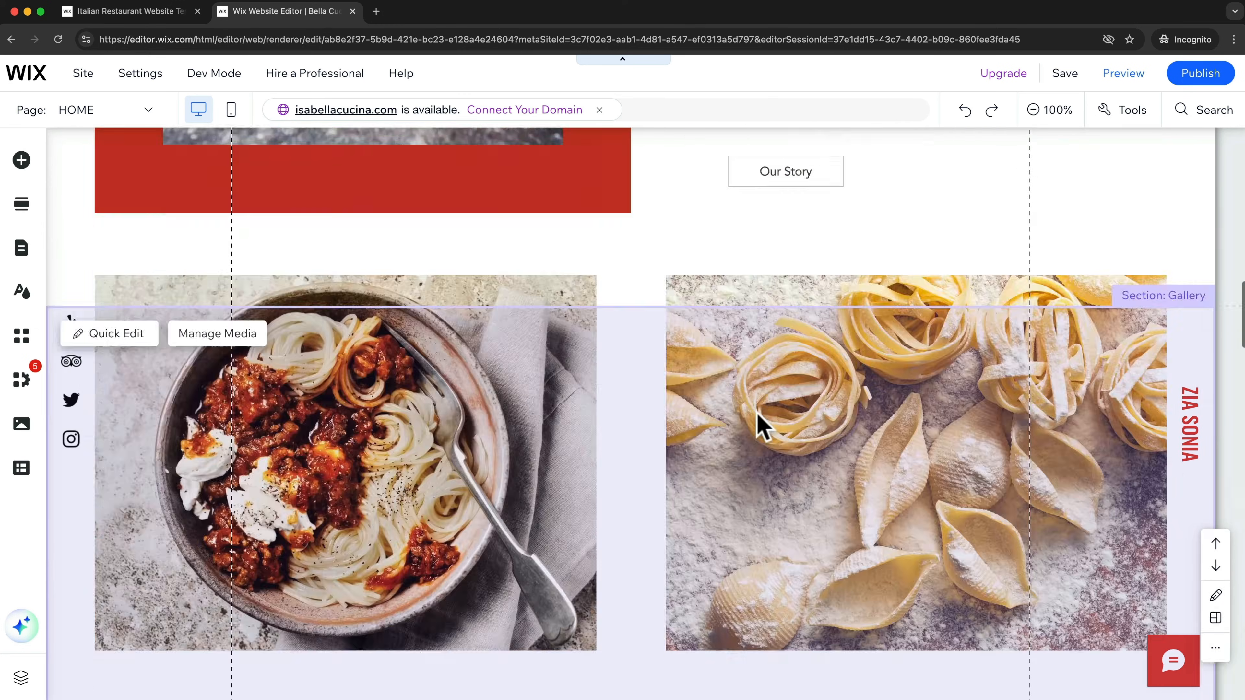
scroll(723, 382, "up", 9)
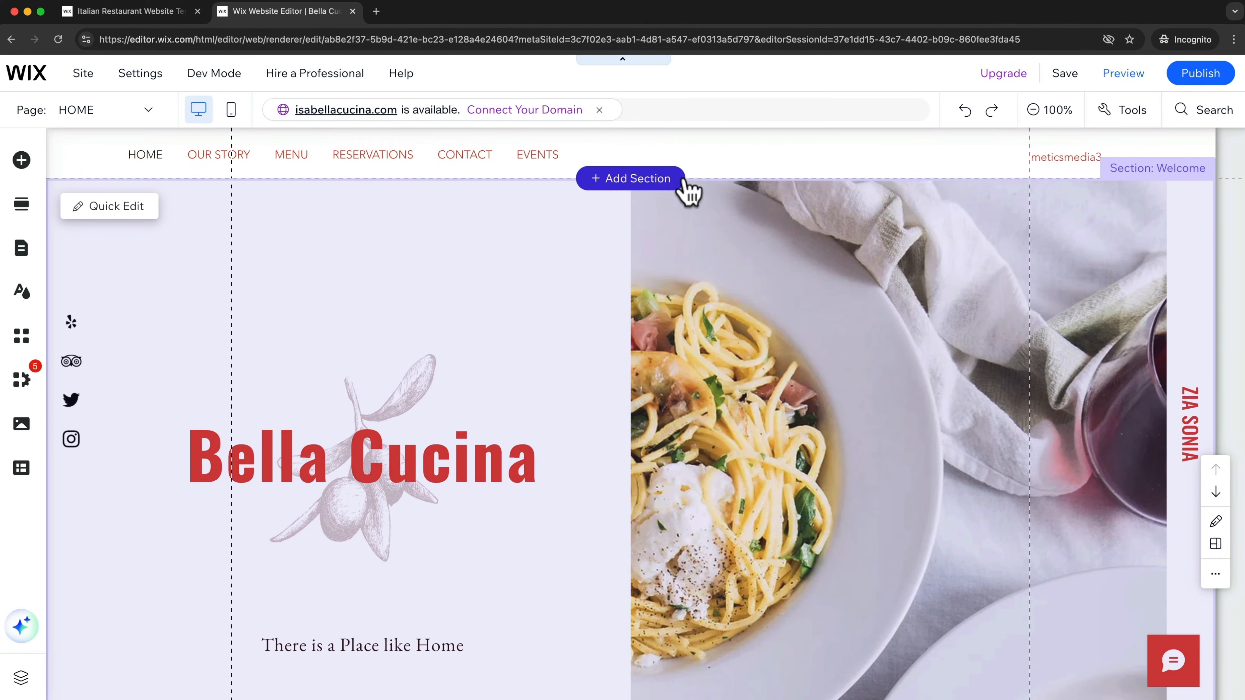
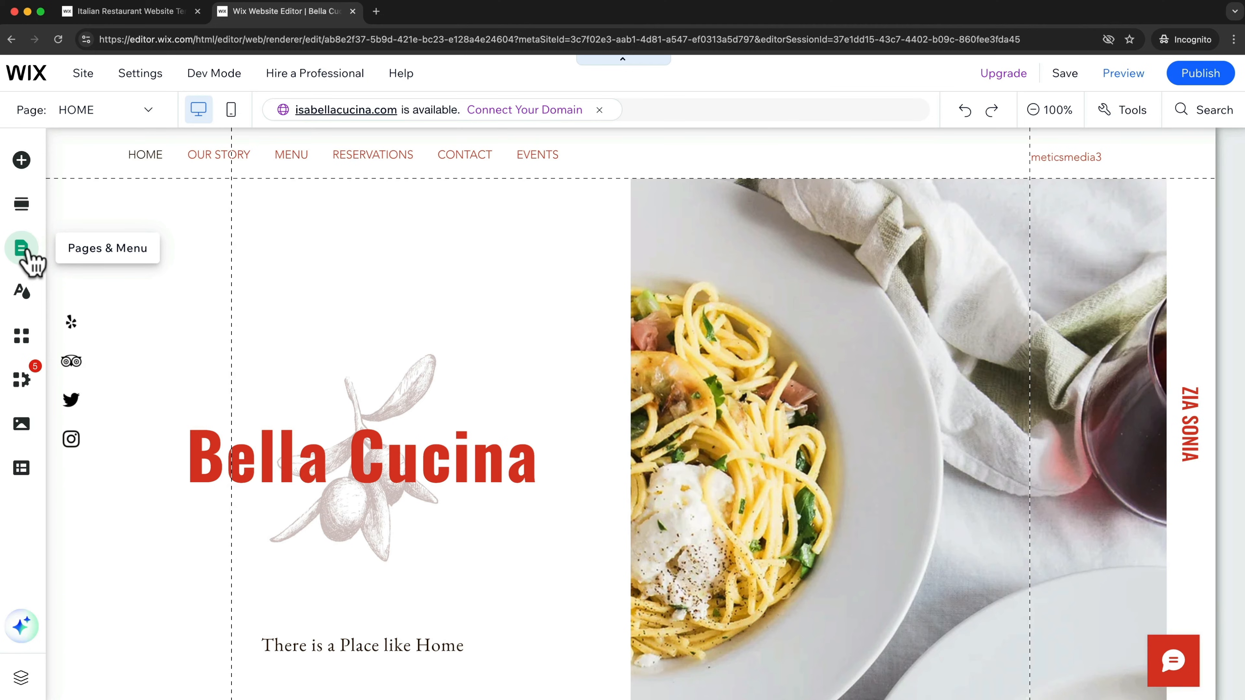
left_click(22, 248)
mouse_move(231, 274)
left_mouse_down()
mouse_move(231, 314)
mouse_move(225, 271)
left_mouse_up()
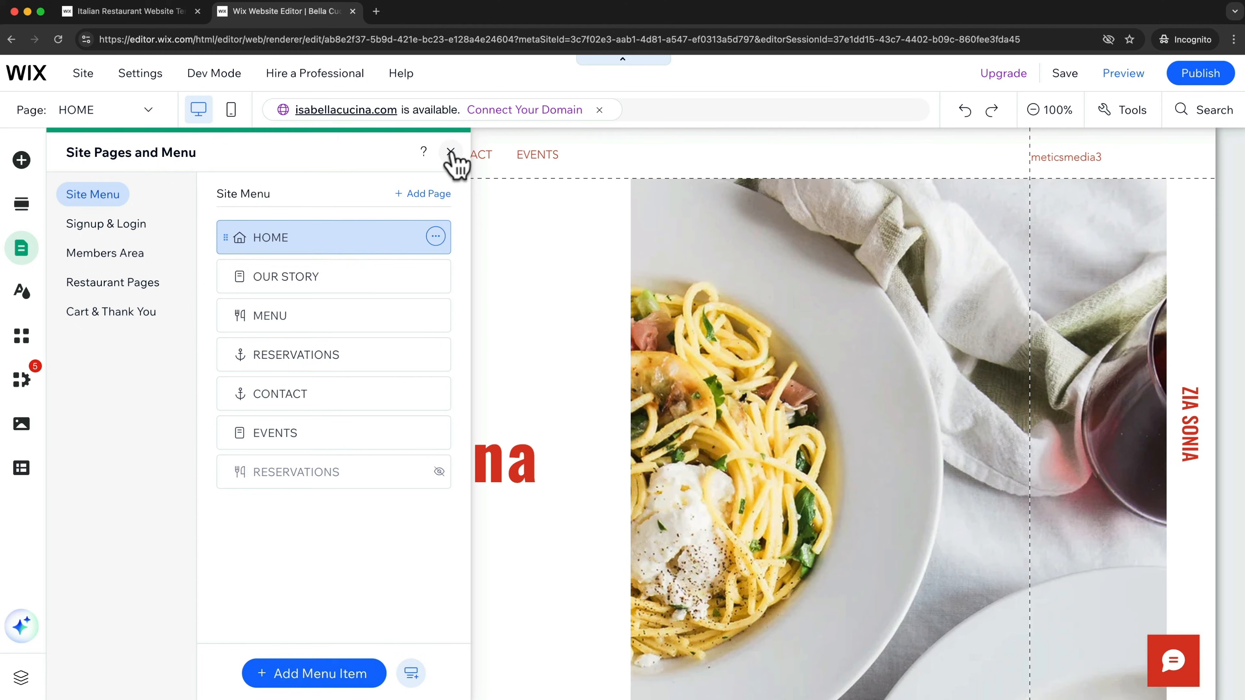
left_click(450, 152)
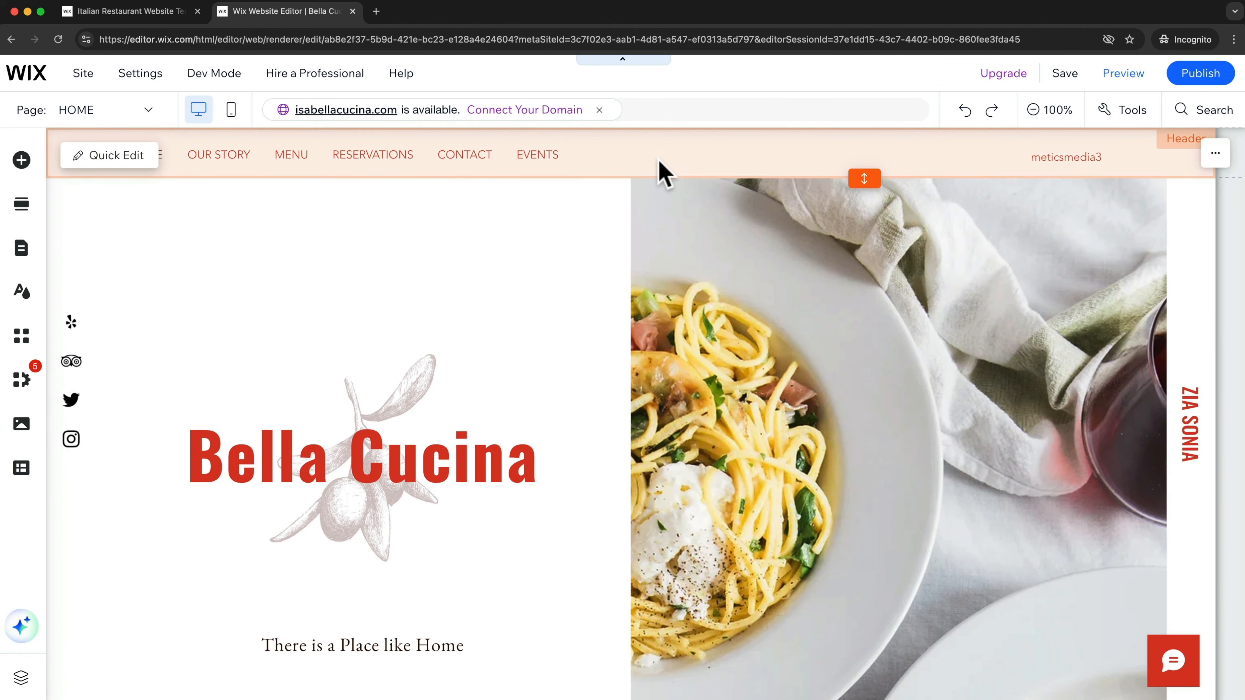
Step: Add a third column to the header strip and move the navigation menu's column to the middle
left_click(658, 160)
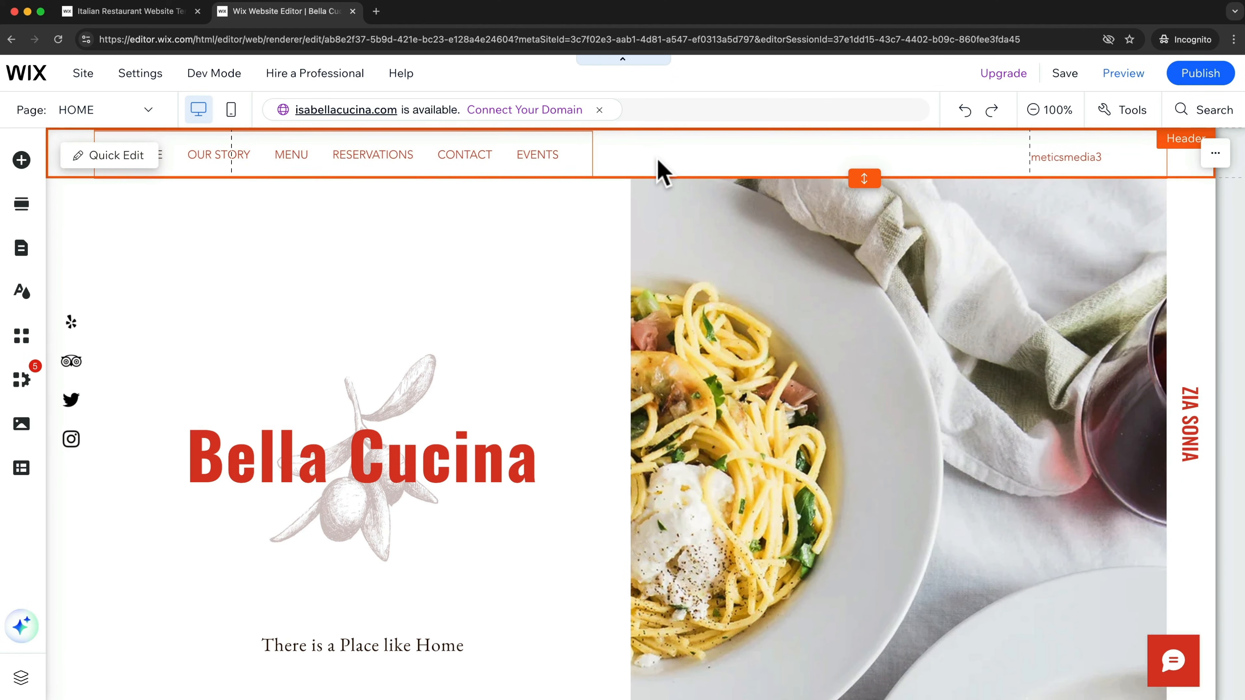
left_click(631, 159)
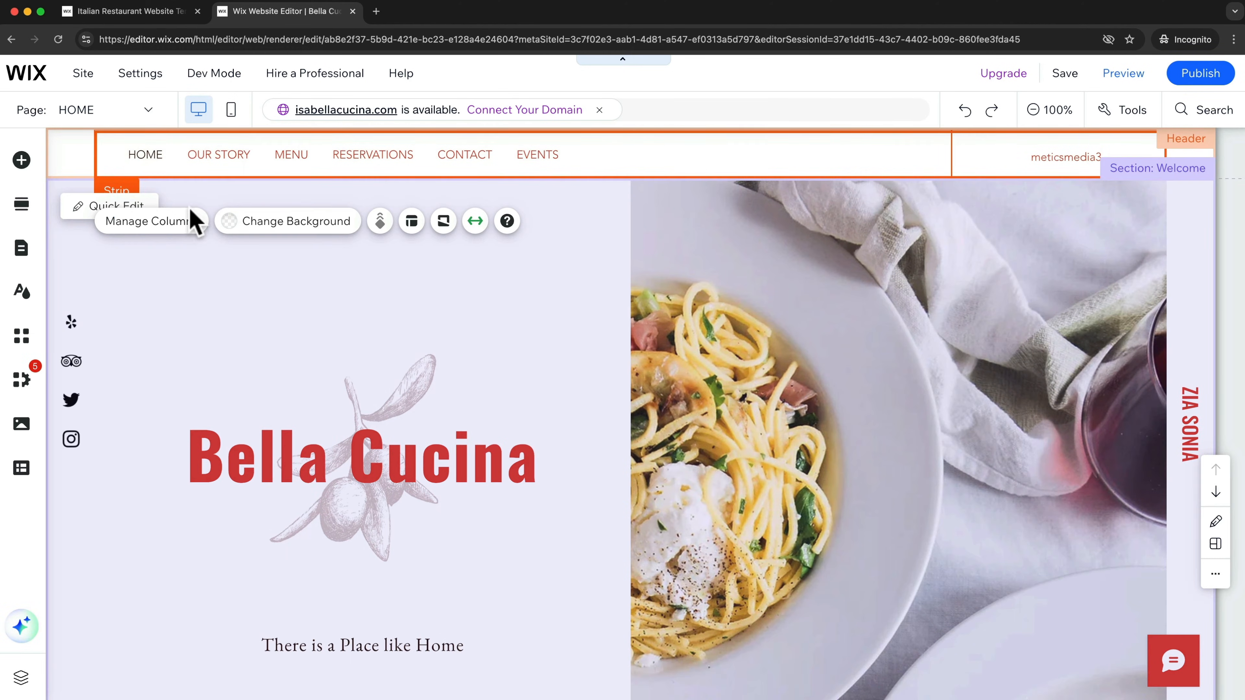
left_click(179, 225)
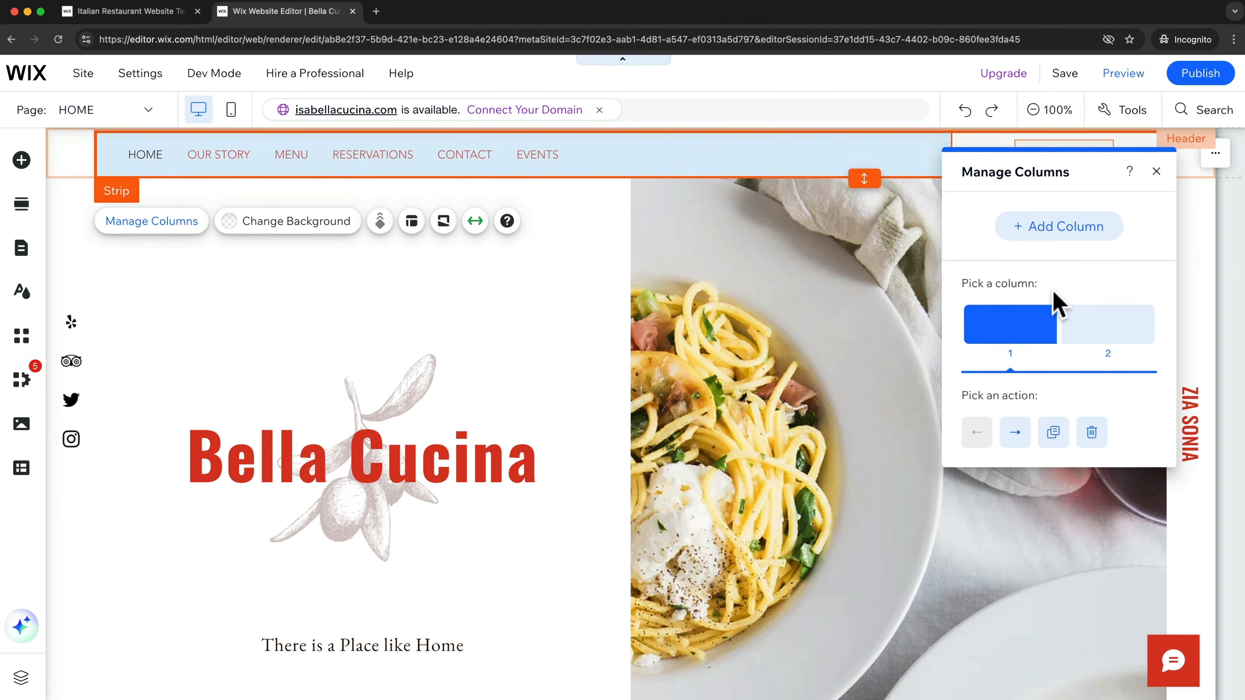
left_click(1065, 236)
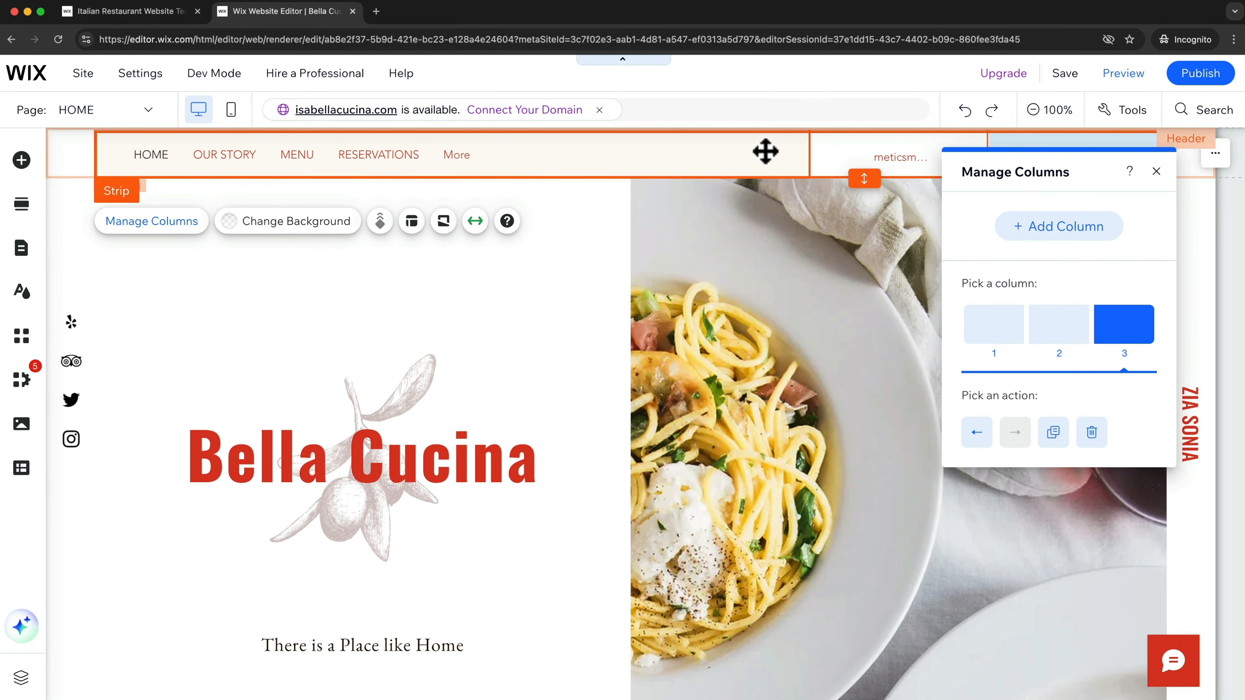
left_click(1006, 336)
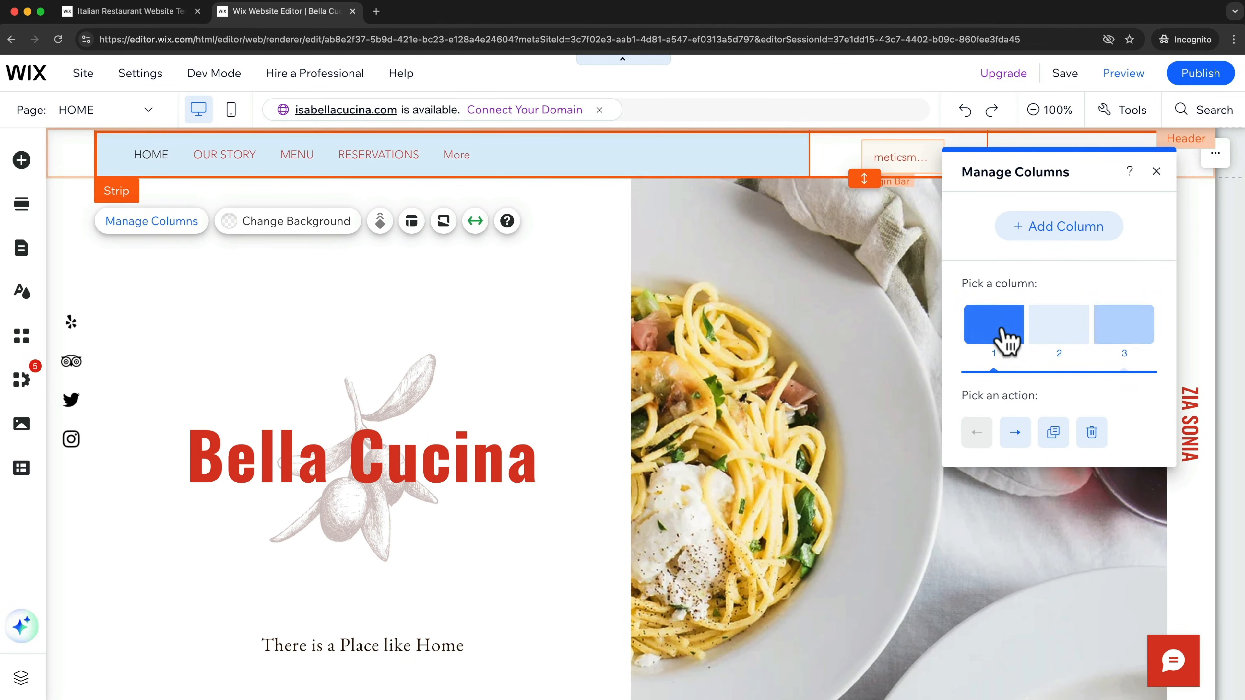
left_click(1014, 432)
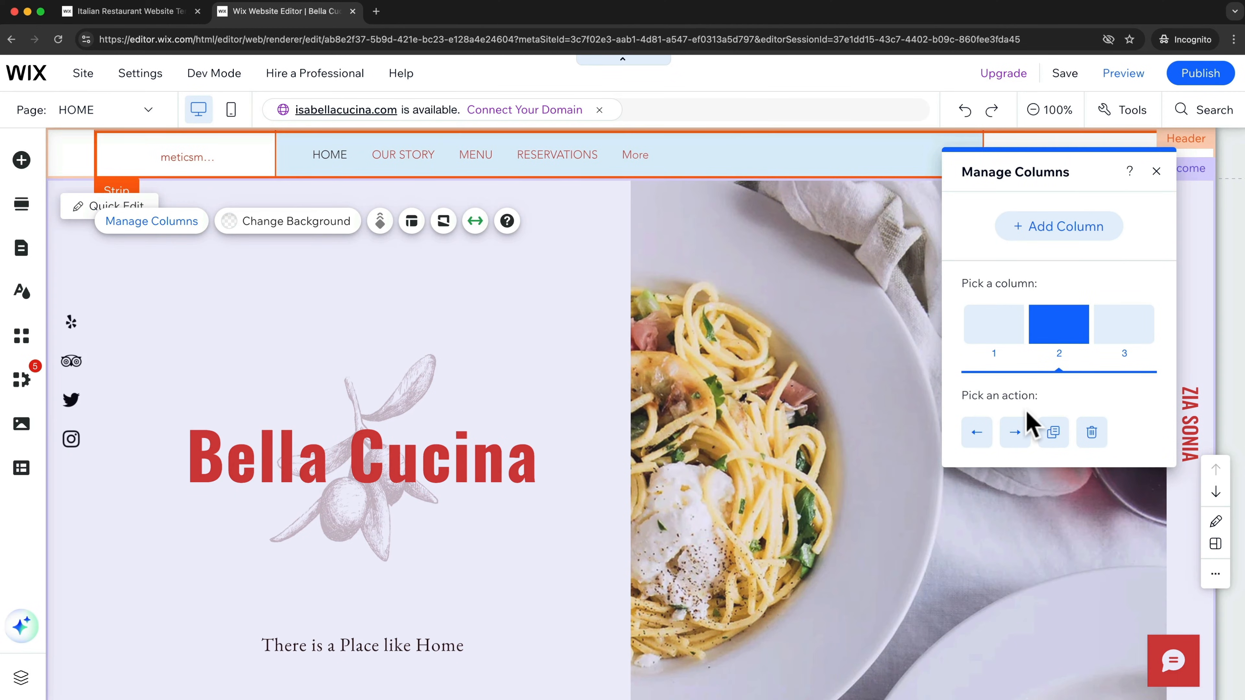
left_click(1156, 172)
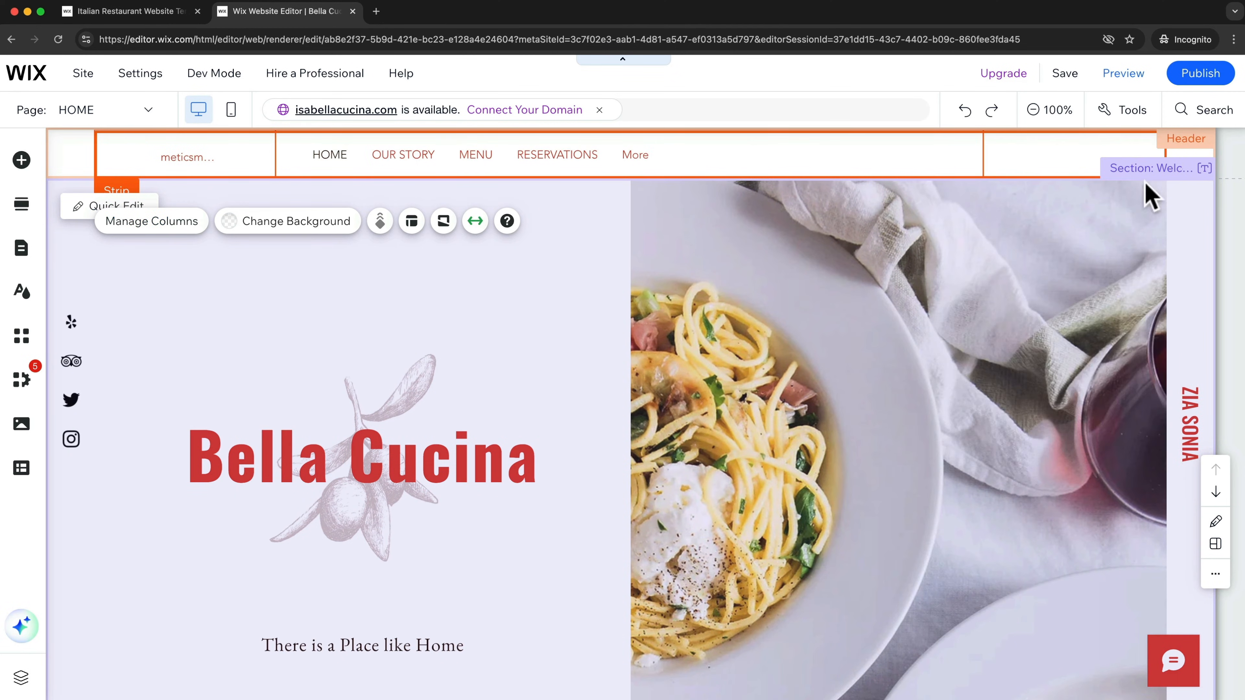
Step: Check the header strip's column proportions, then stretch the horizontal menu across the full width of the middle column
left_click(411, 221)
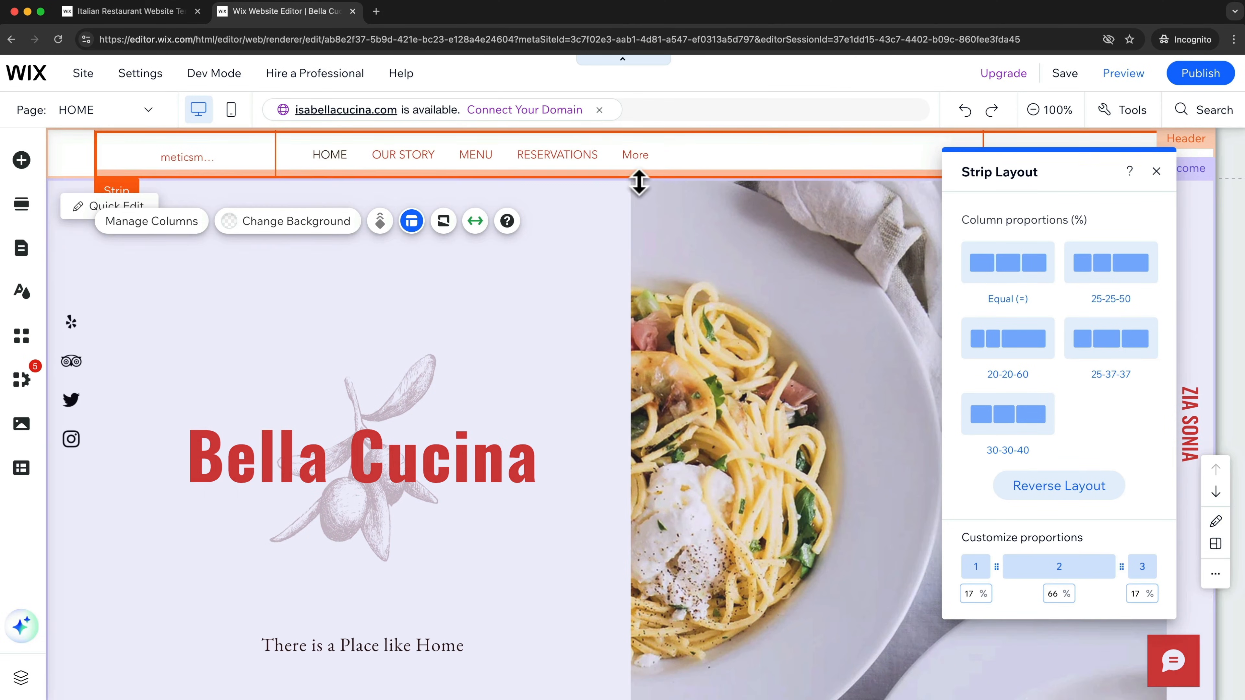
left_click(1156, 171)
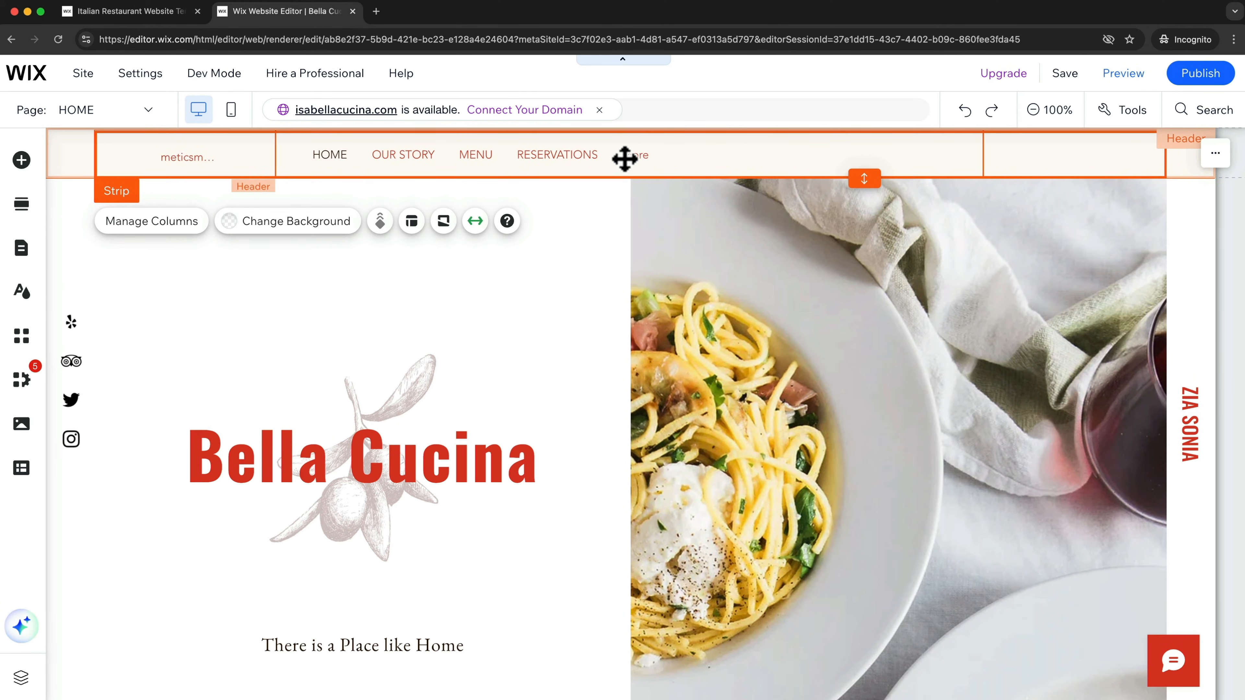
left_click(531, 151)
left_click_drag(692, 155, 982, 155)
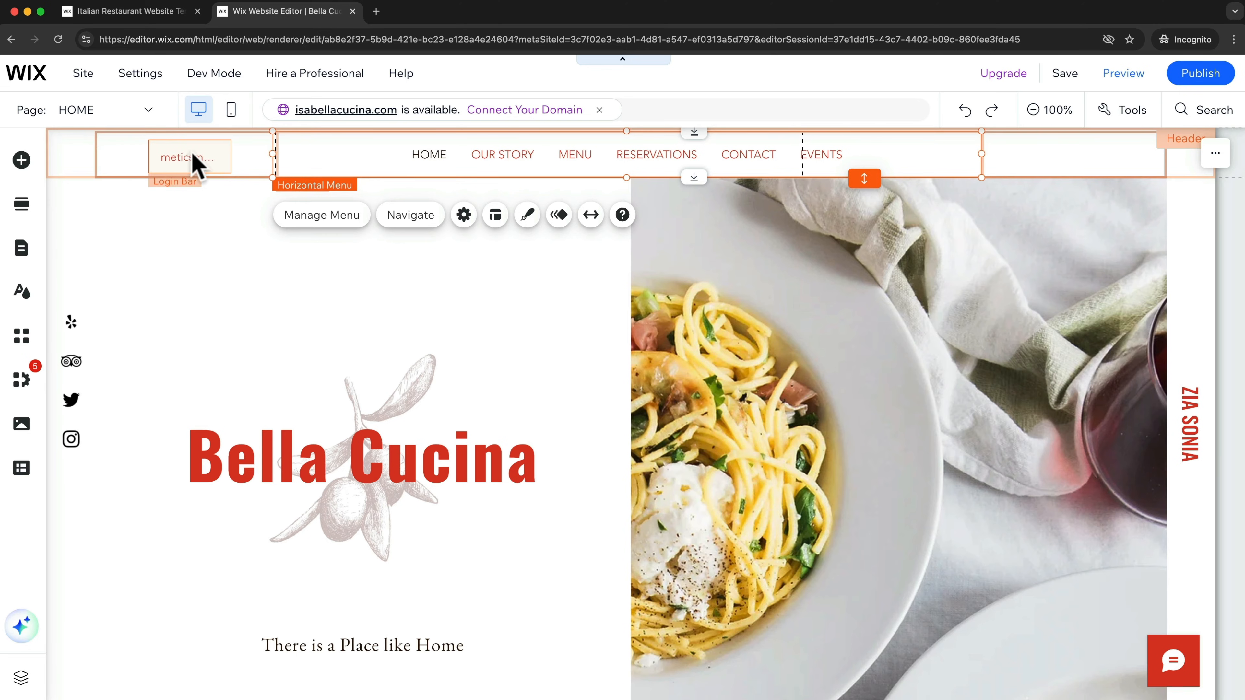
Step: Delete the login bar from the header and dismiss the offer to add it again
left_click(198, 161)
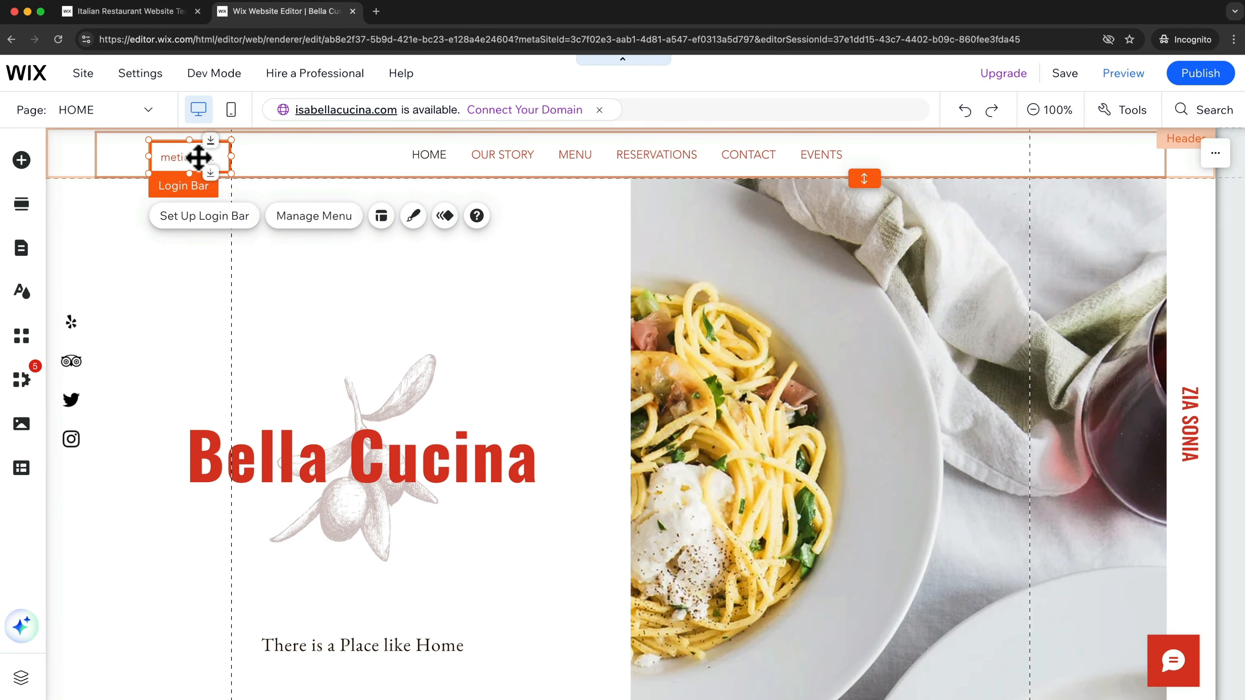
right_click(191, 157)
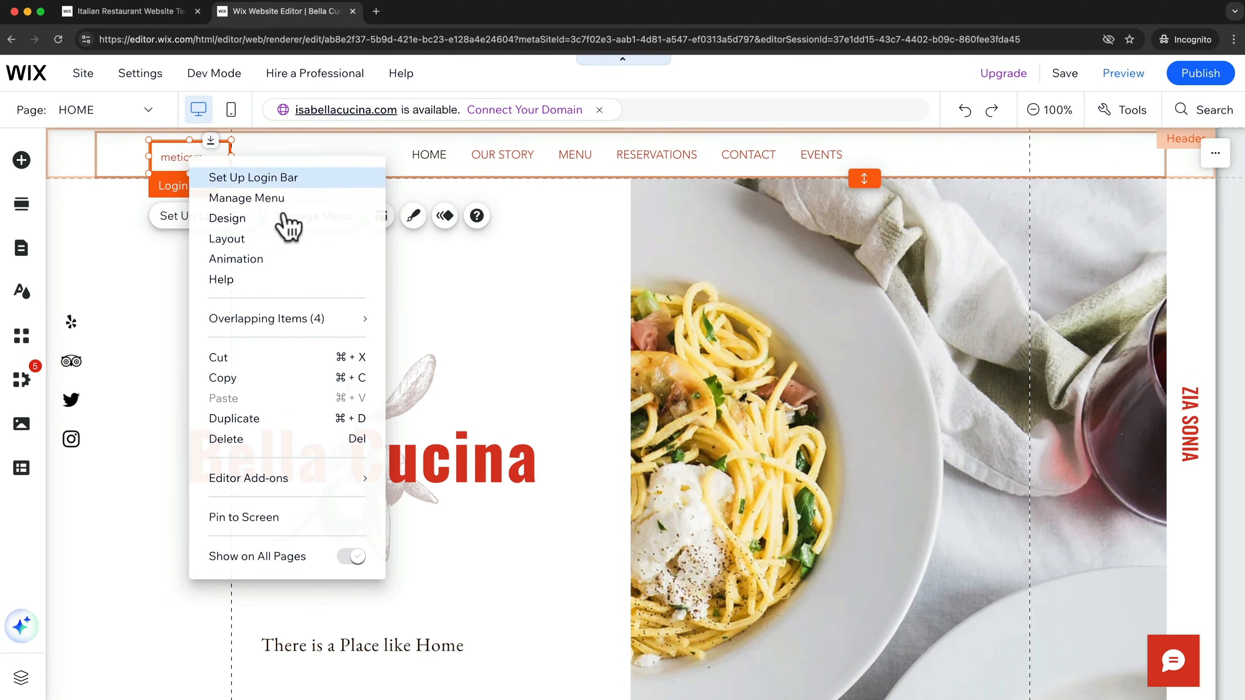
left_click(249, 440)
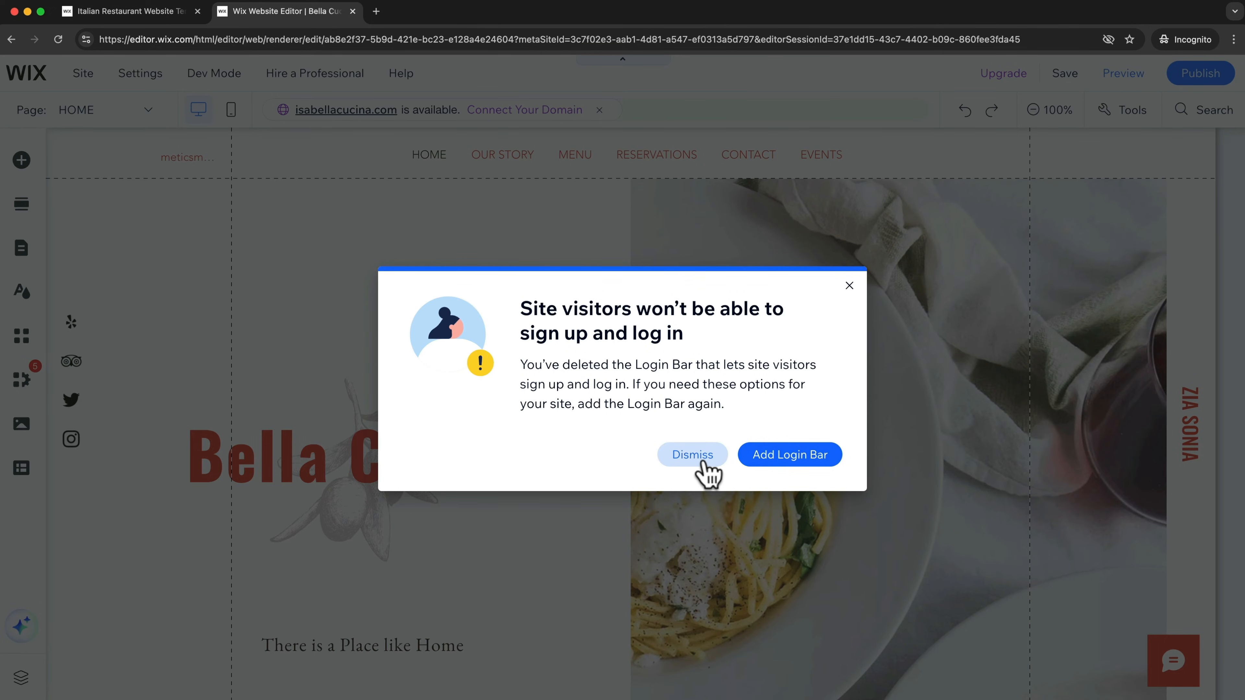
left_click(693, 455)
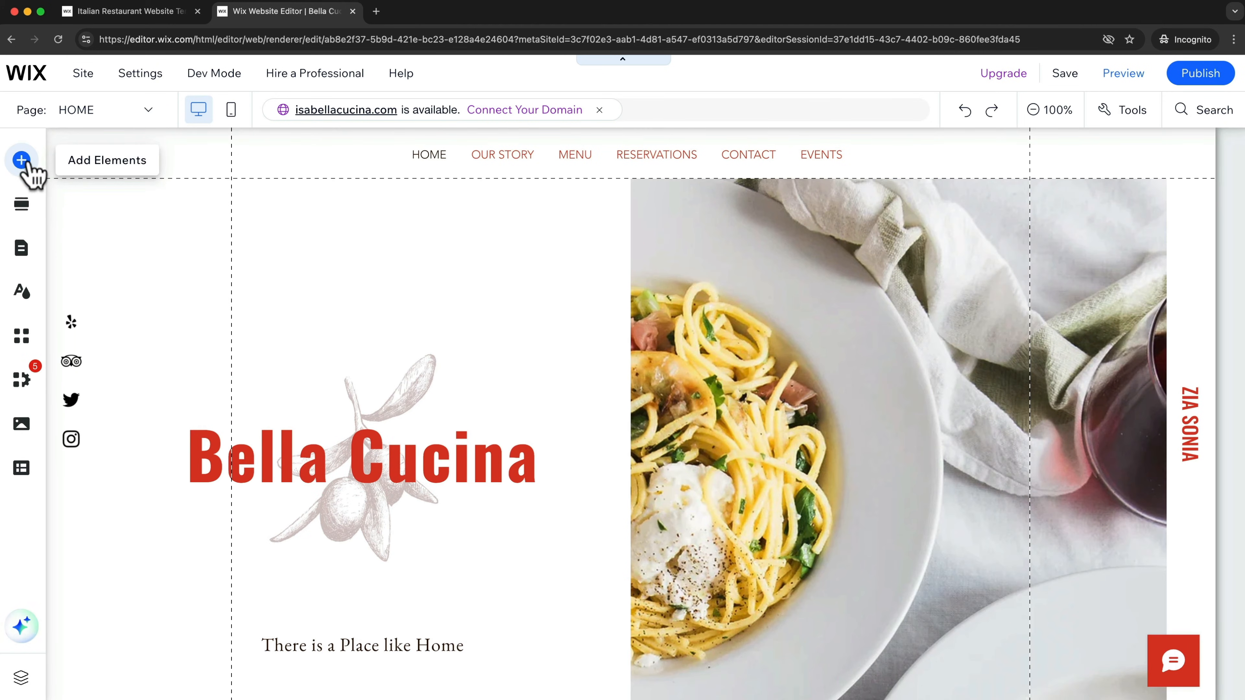
Step: Upload the Bella Cucina logo image from the computer, add it to the page and place it, scaled down, in the header's first column
left_click(22, 162)
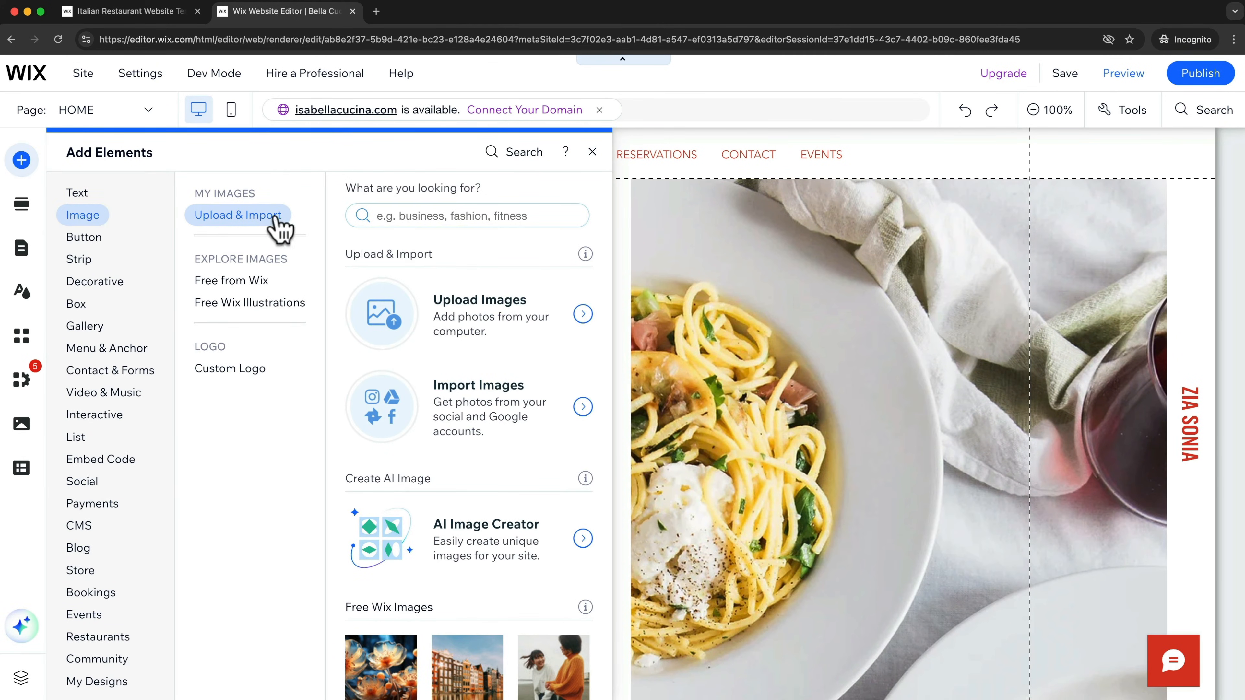
left_click(495, 328)
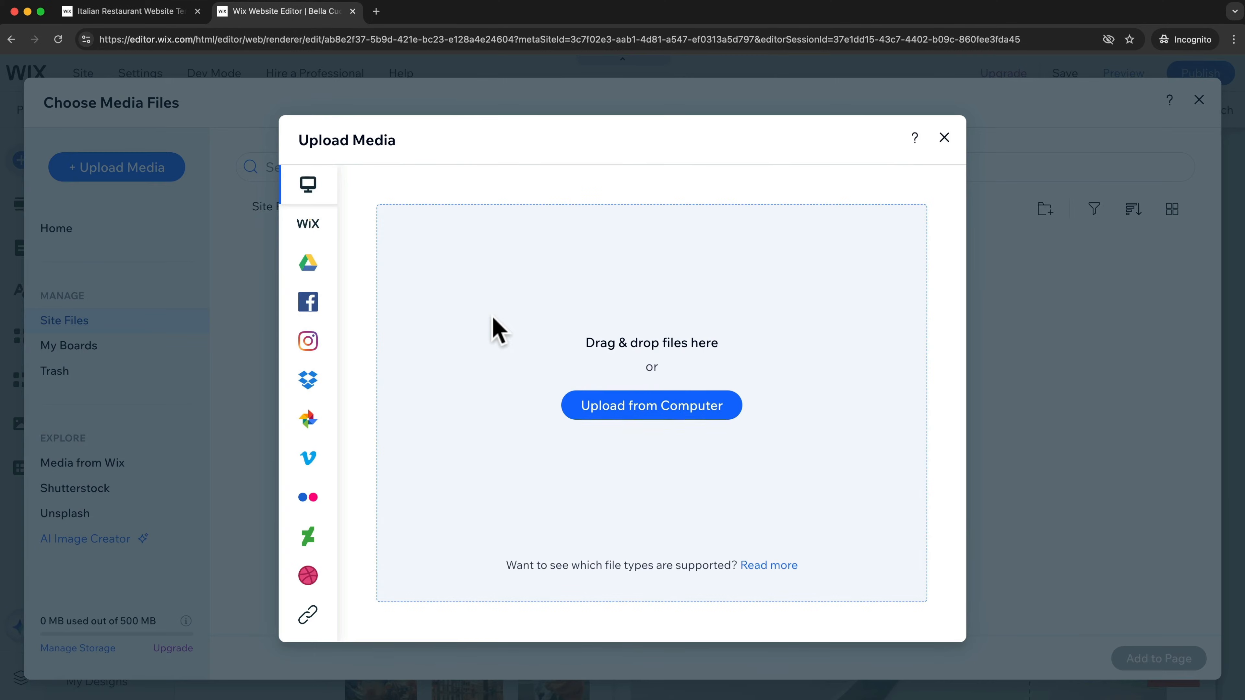
left_click_drag(784, 519, 636, 403)
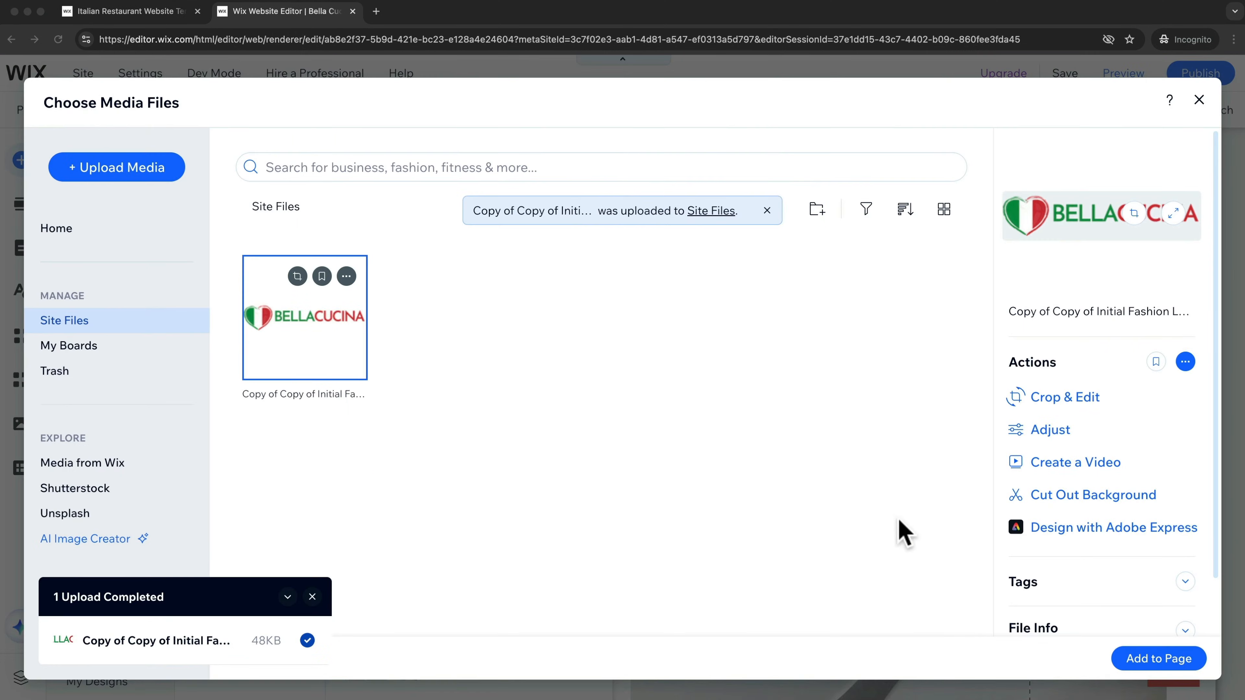
left_click(1152, 658)
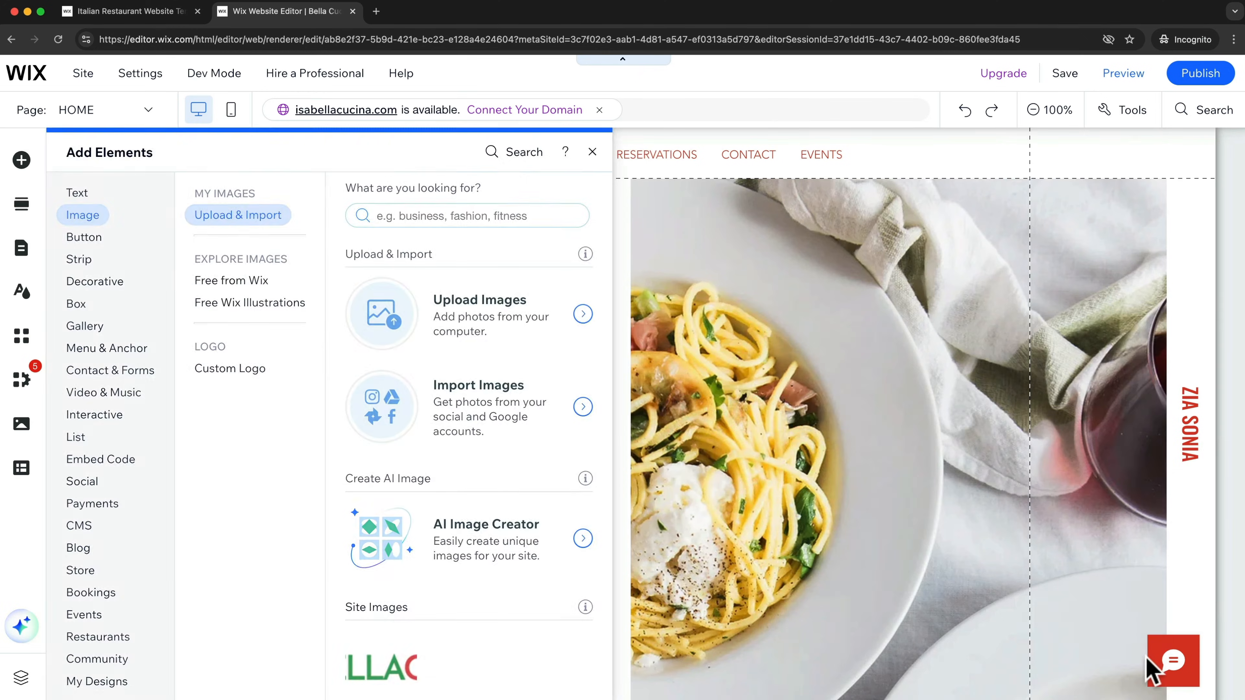
left_click_drag(875, 476, 531, 391)
left_click_drag(464, 367, 241, 154)
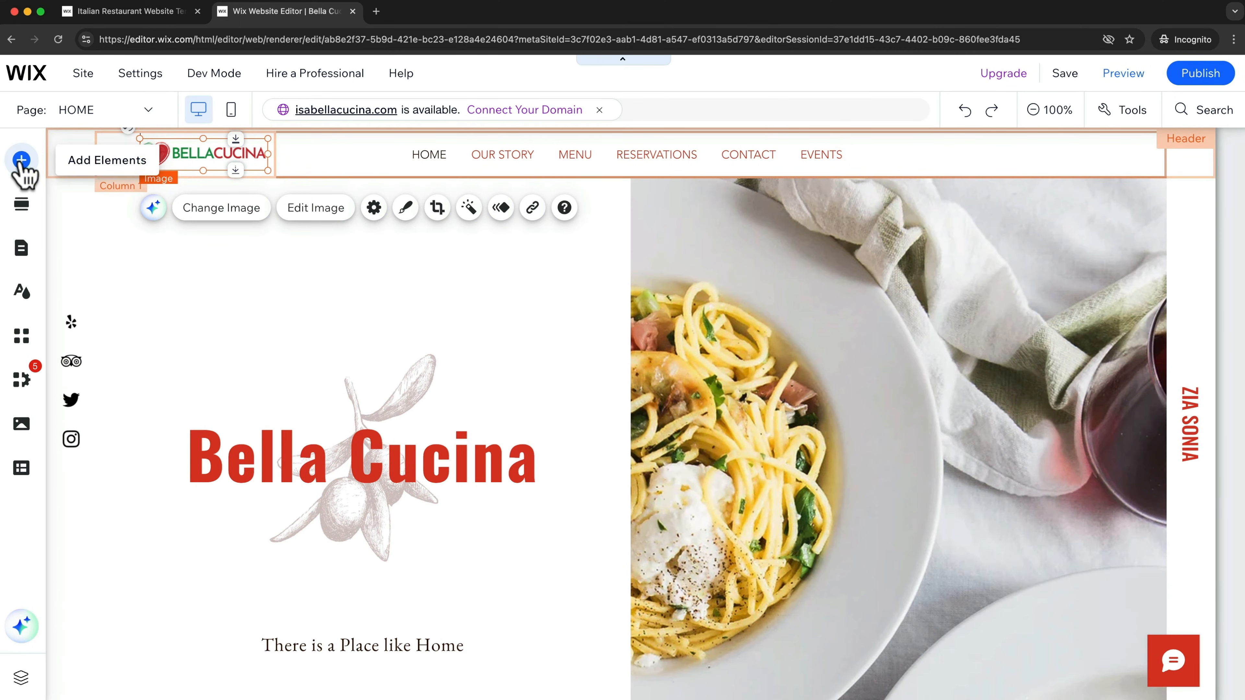
Step: Add a social bar with plain black icons and place it in the header's third column
left_click(22, 160)
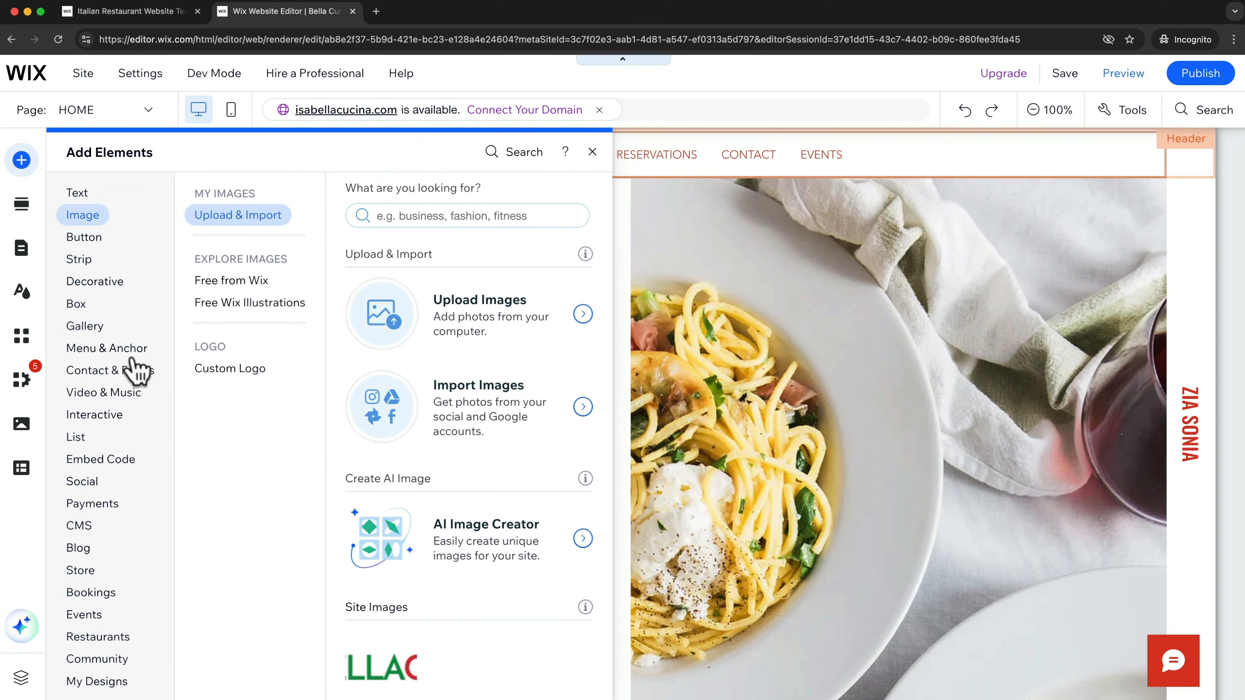
left_click(104, 466)
left_click(105, 483)
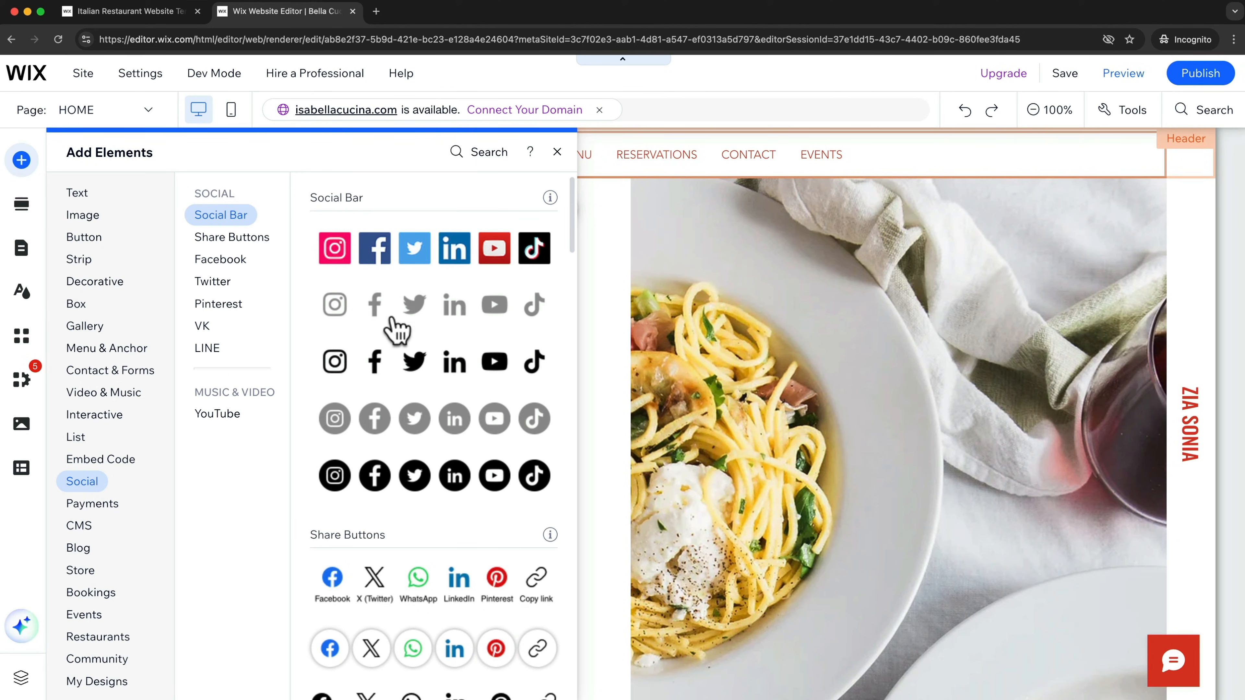
left_click(440, 362)
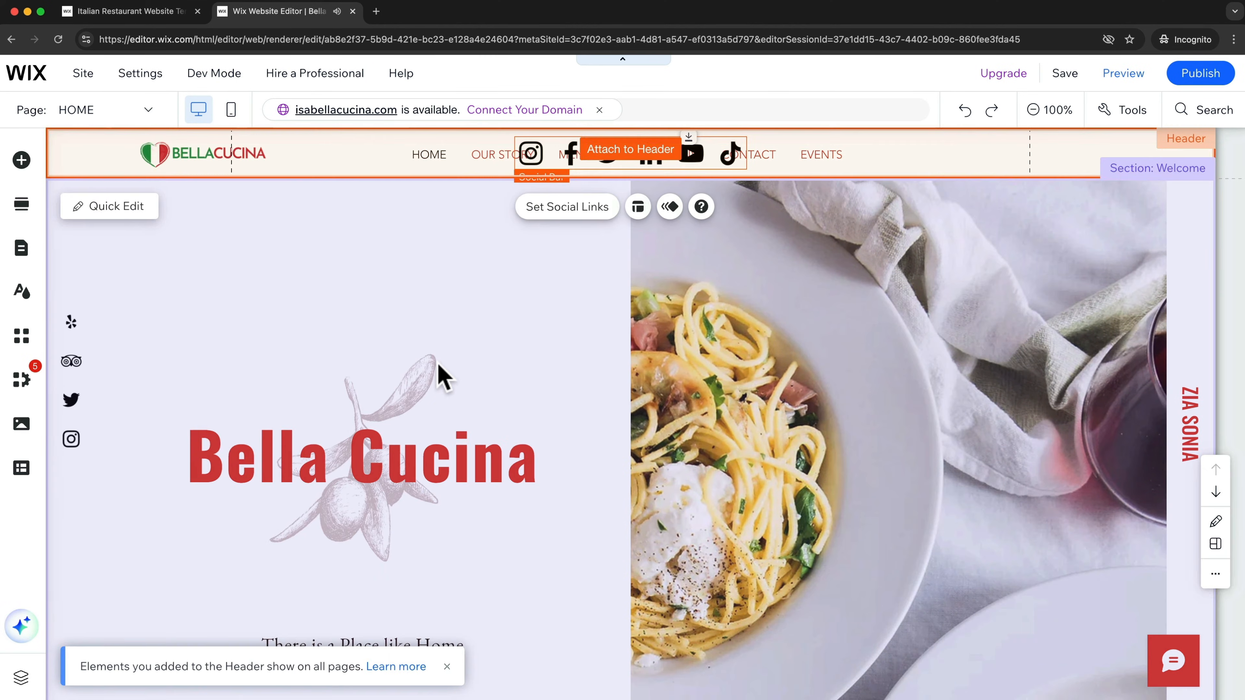
left_click_drag(696, 153, 1120, 153)
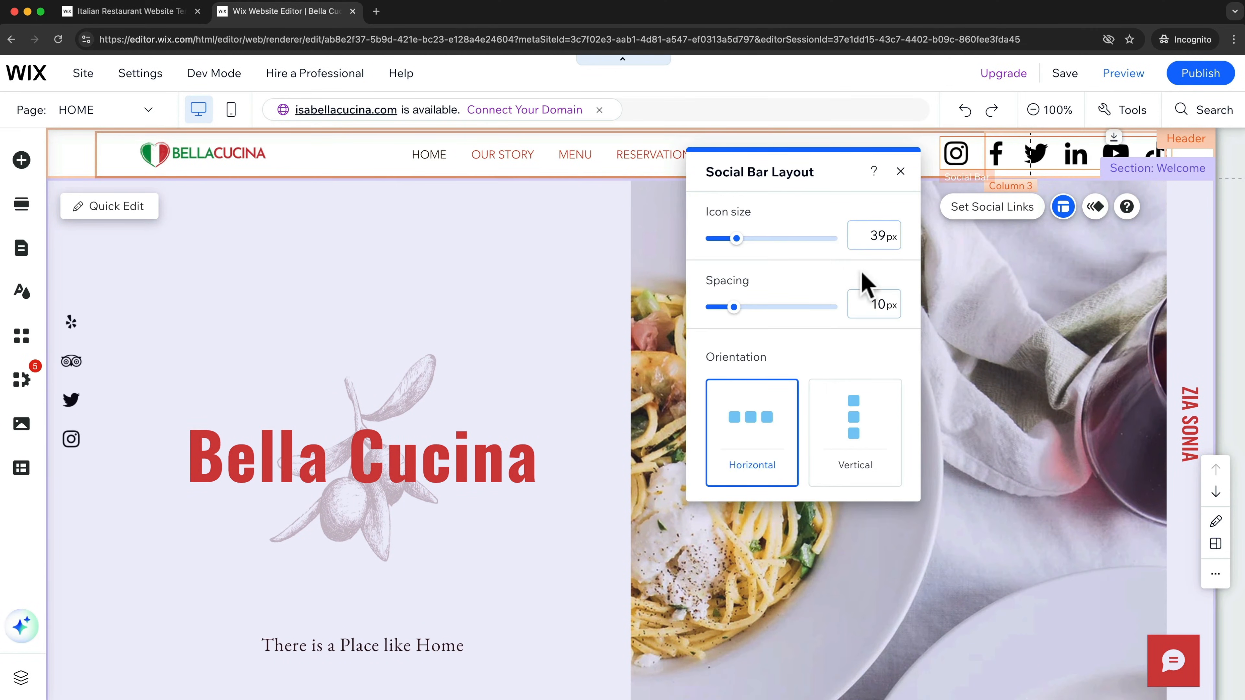
Step: Set the social bar's icon size to 24 px and shift the bar toward the outer edge of the header's third column
left_click_drag(737, 239, 720, 240)
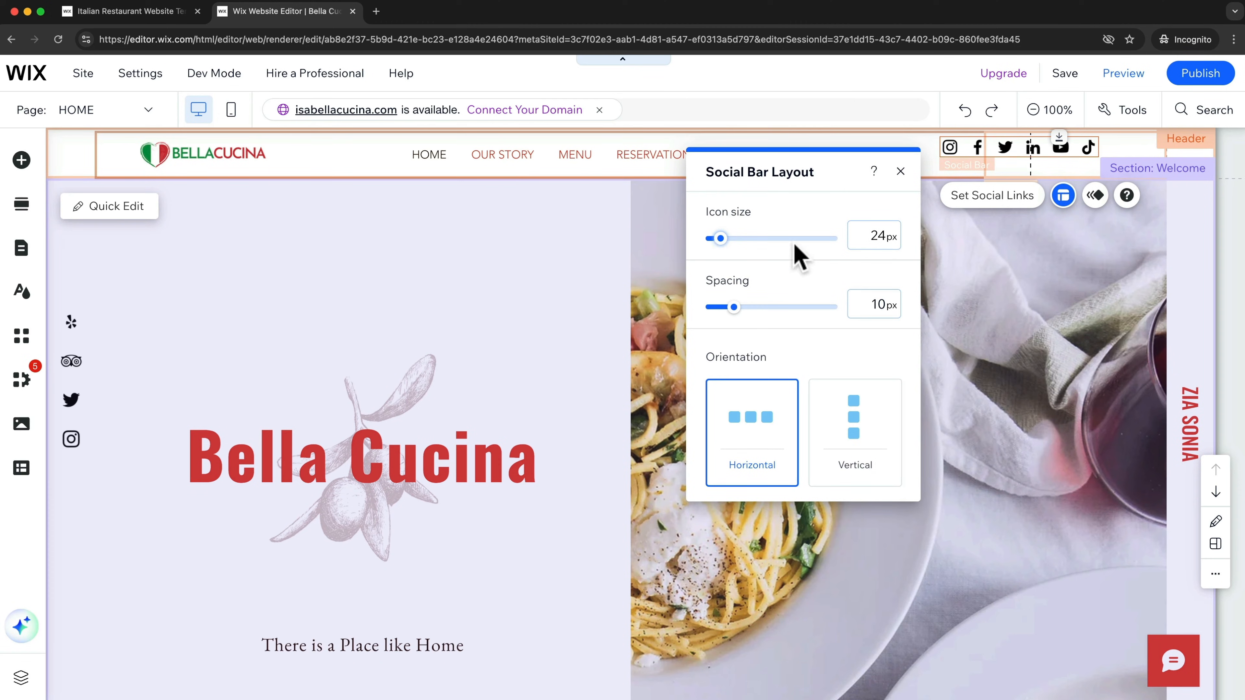
left_click(901, 172)
left_click_drag(1066, 157, 1133, 156)
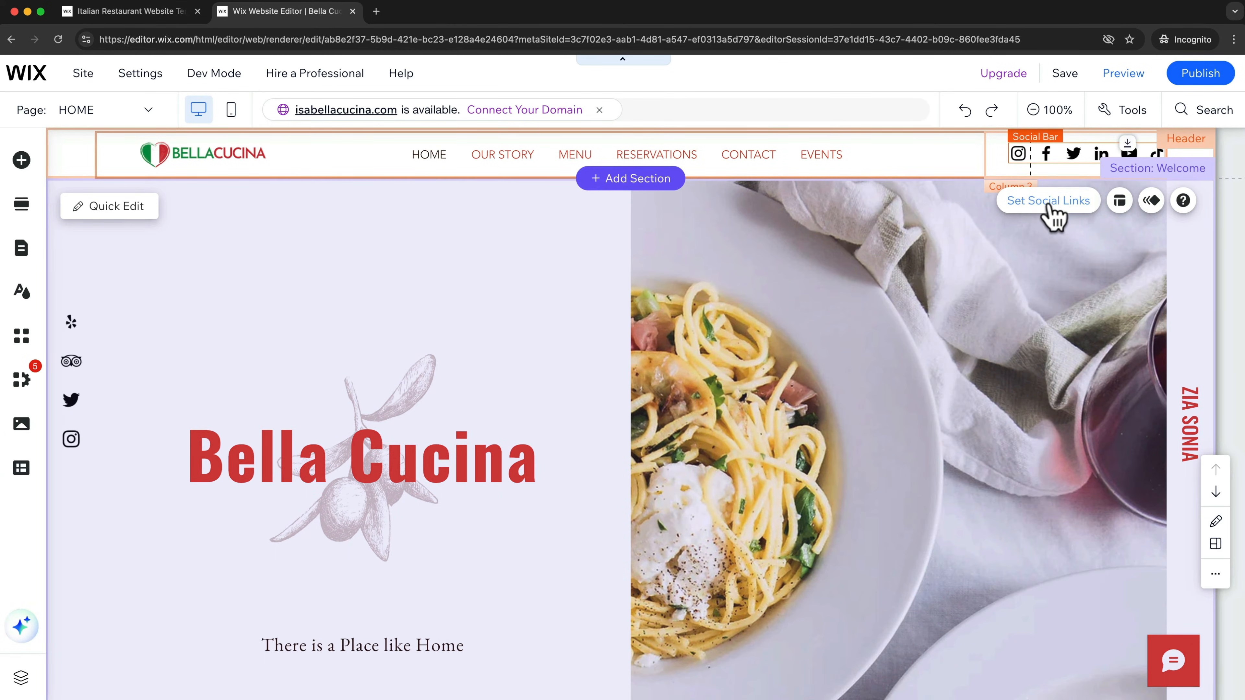
Step: Remove the LinkedIn, TikTok and YouTube icons from the header's social bar
left_click(1048, 201)
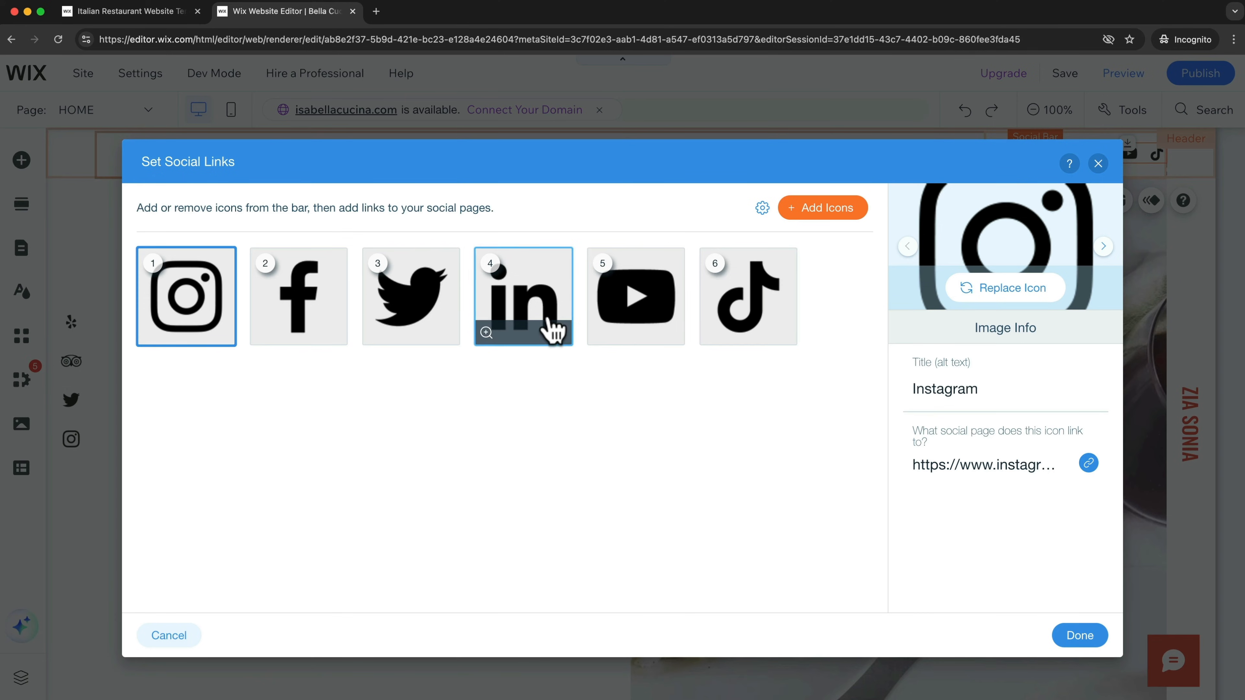
left_click(558, 332)
left_click(672, 333)
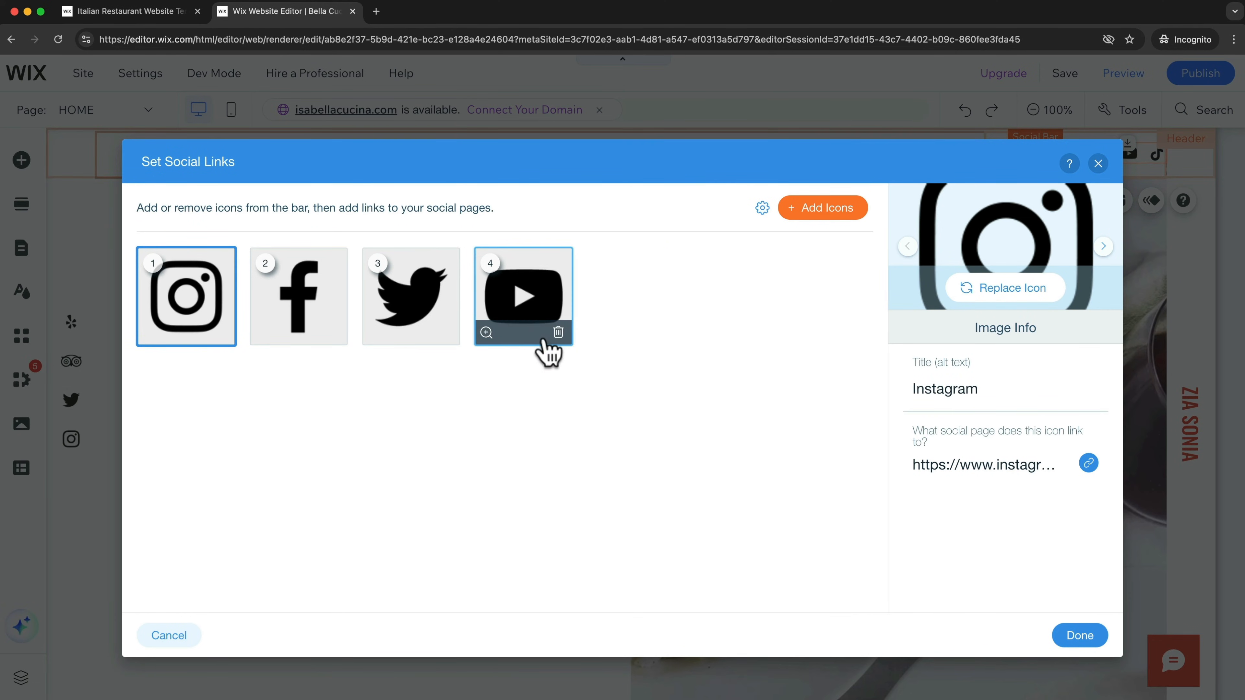
left_click(558, 334)
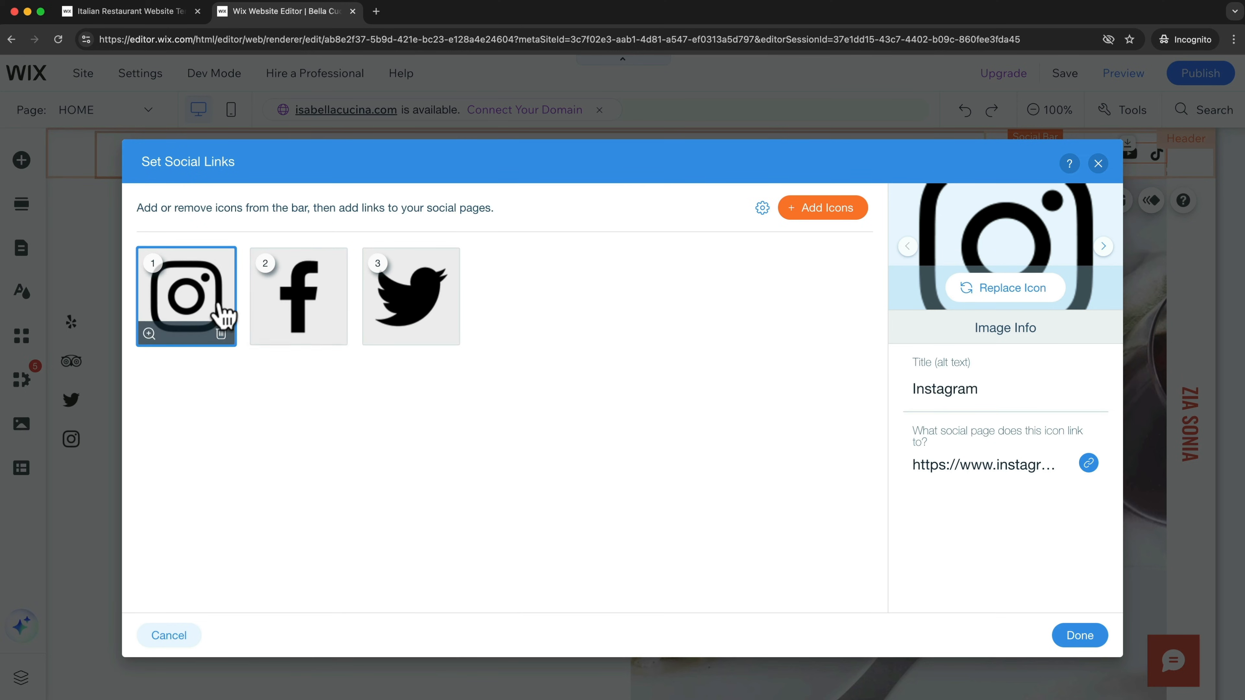
Step: Check the web address that the Instagram icon links to and close its link settings
left_click(980, 466)
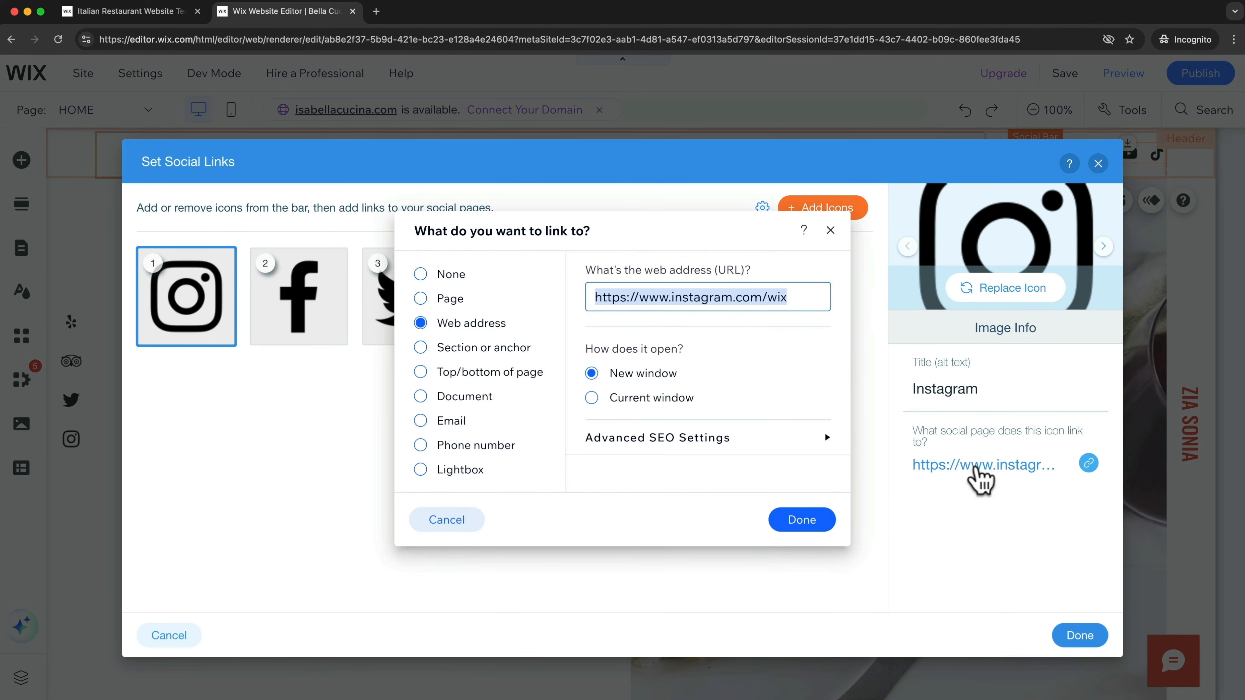
left_click(599, 297)
left_click_drag(600, 296, 789, 296)
left_click(830, 230)
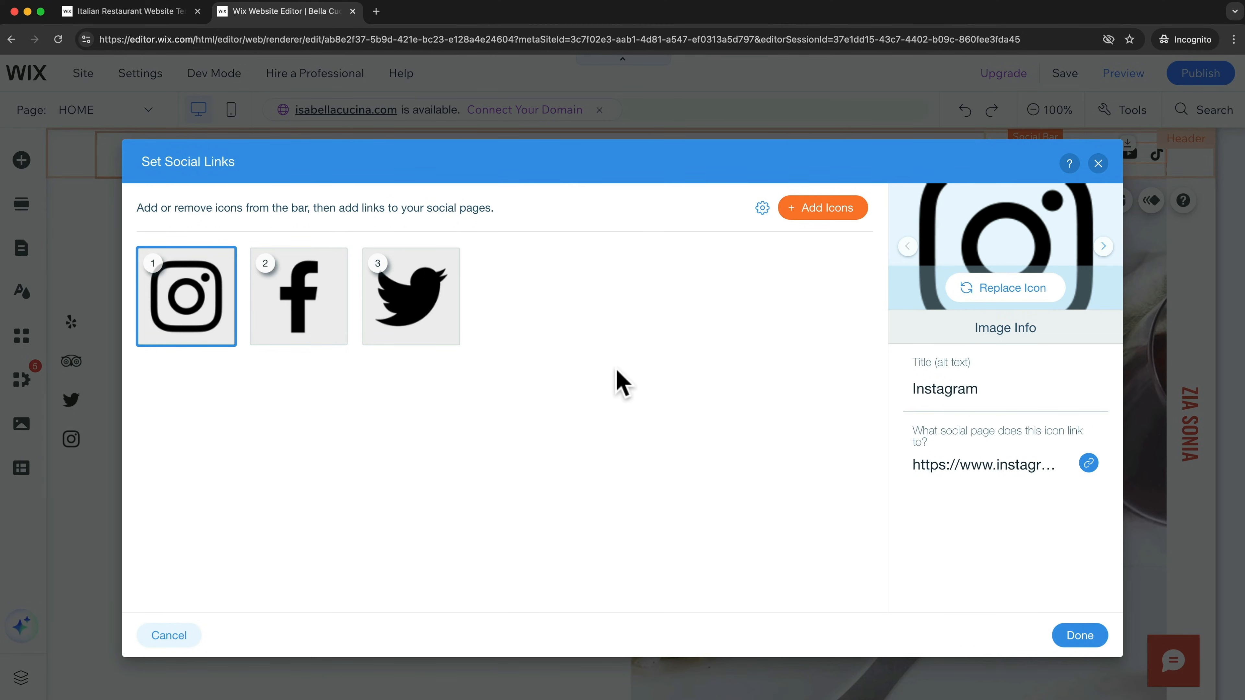
Step: Save the social link changes, align the social bar to the outer end of the header's third column and deselect it
left_click(1078, 635)
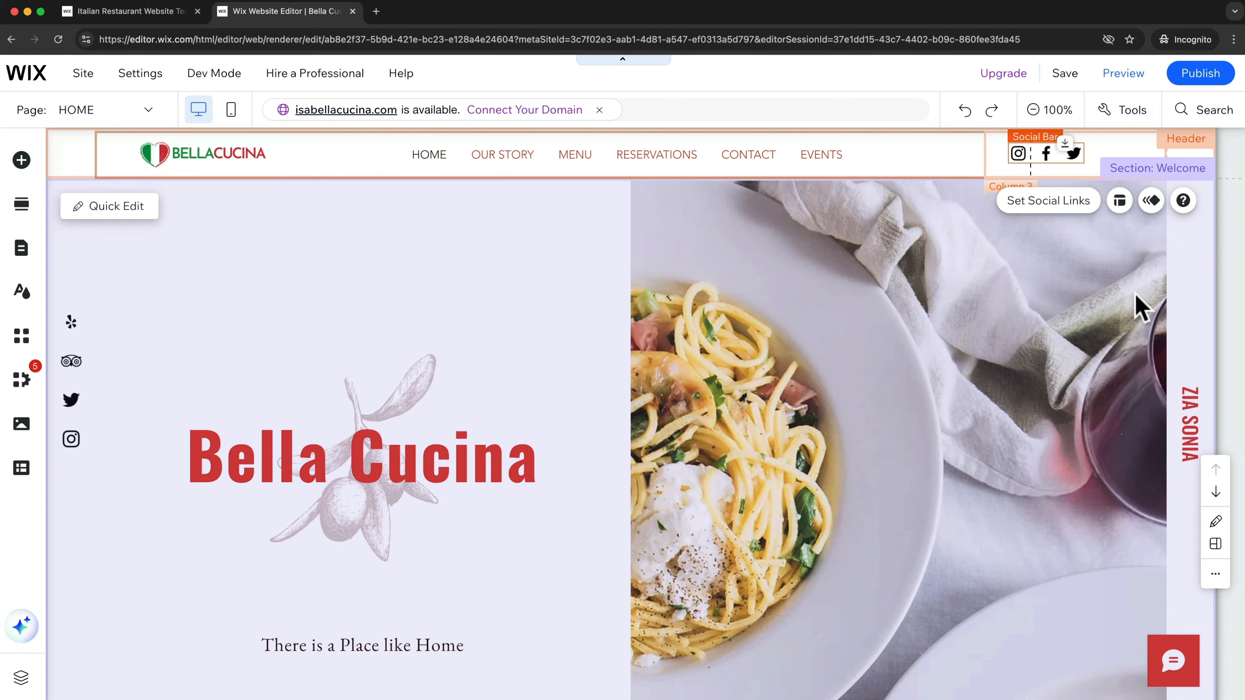
left_click_drag(1049, 149, 1126, 154)
left_click(591, 456)
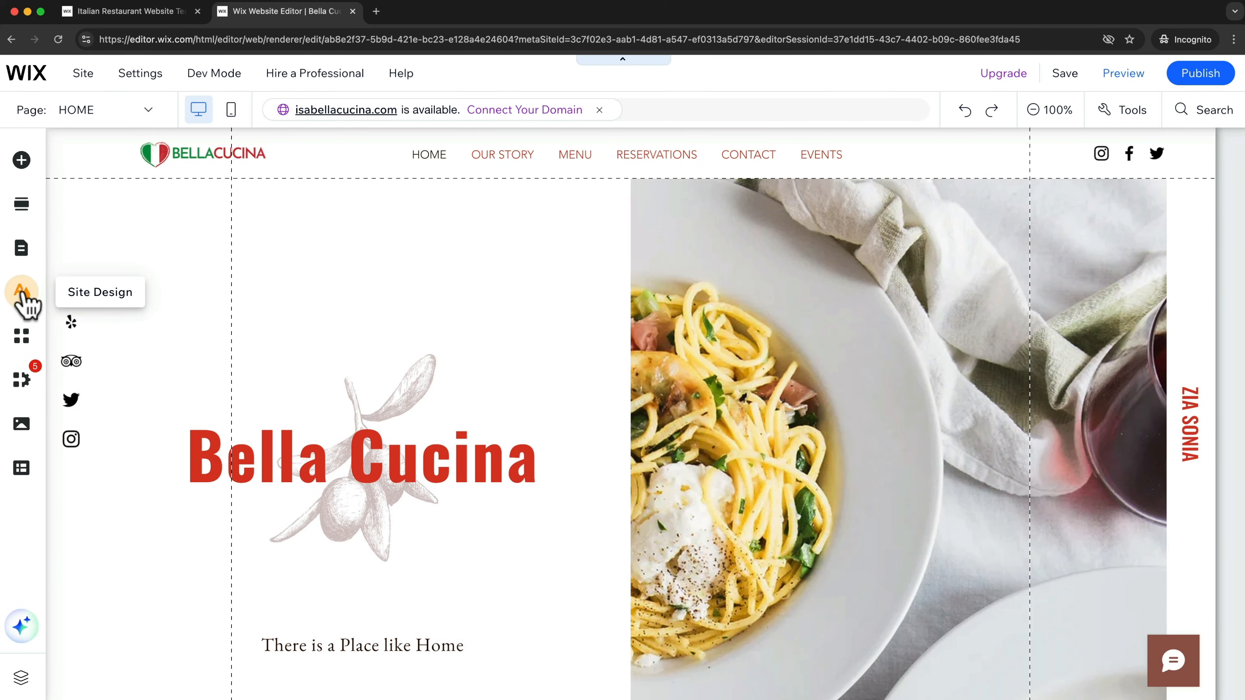
Step: Try a dark blue, #2D3781, as the first accent color of the site's color theme and cancel the change
left_click(21, 293)
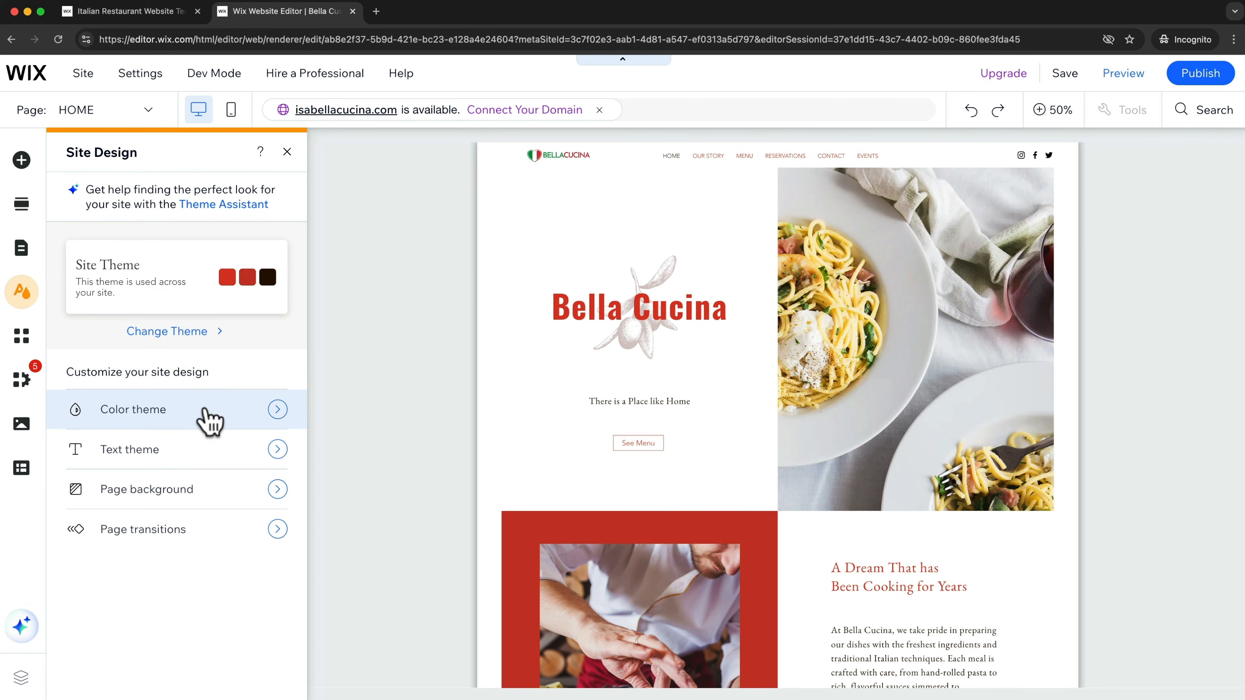
left_click(209, 418)
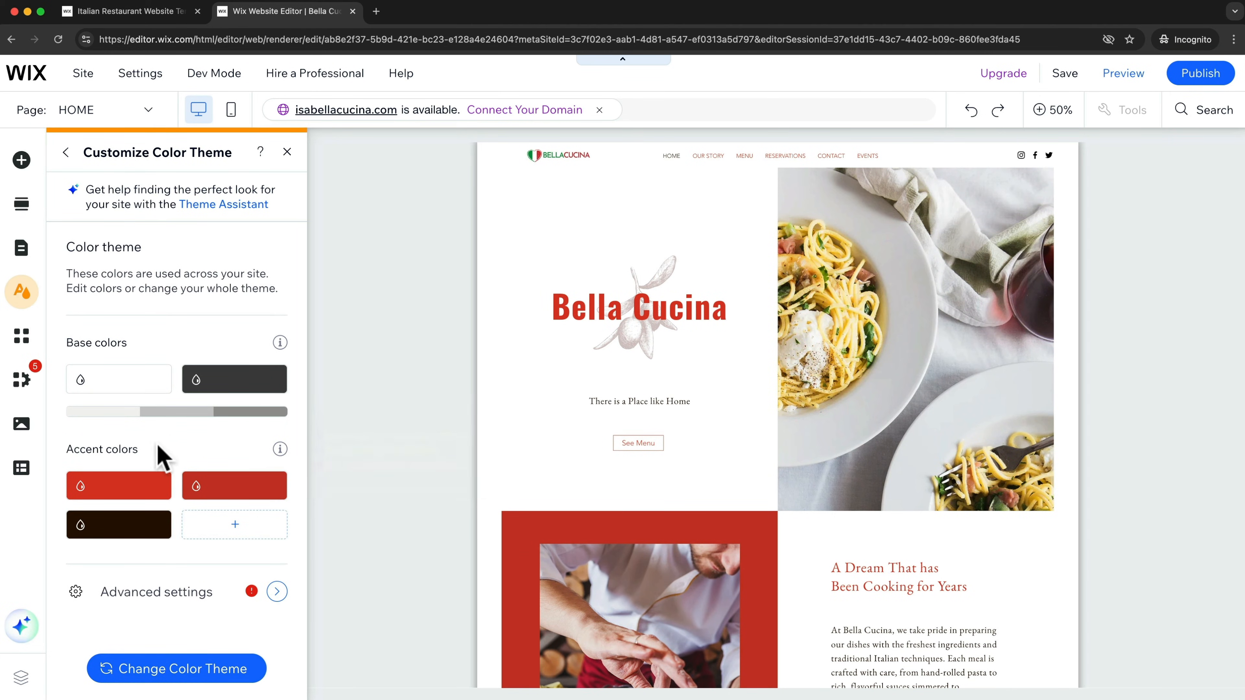
left_click(138, 488)
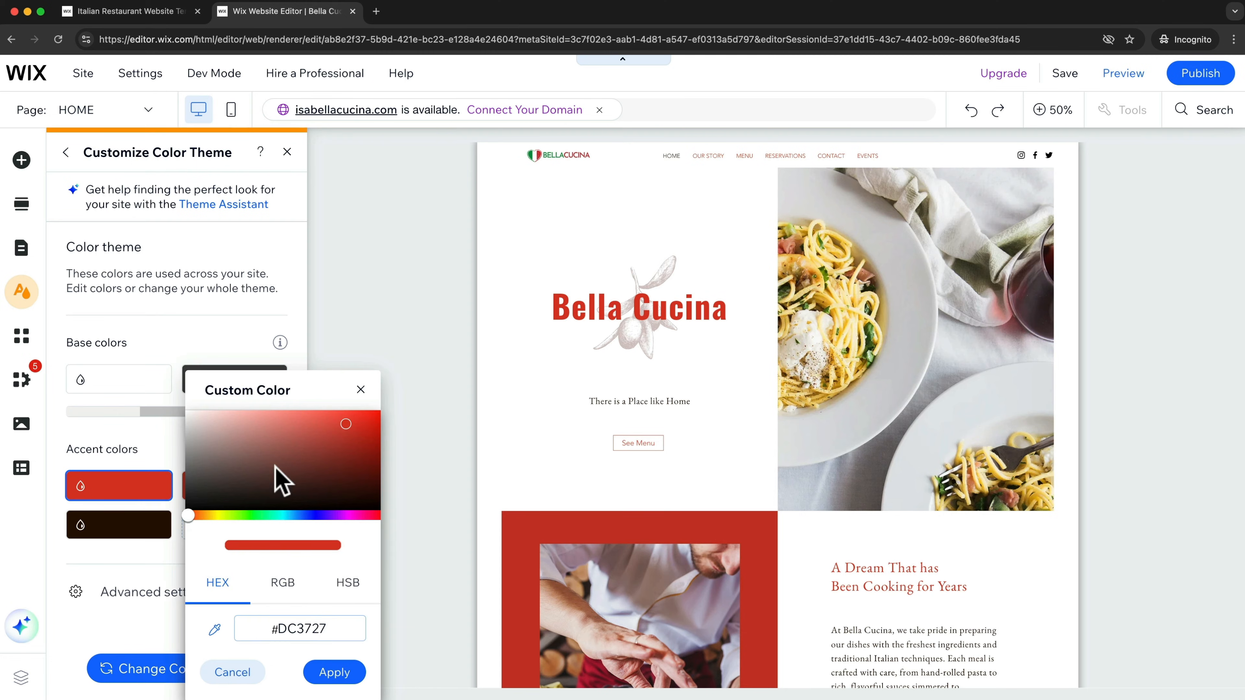
mouse_move(268, 514)
left_mouse_down()
mouse_move(306, 458)
mouse_move(276, 427)
left_mouse_up()
left_click(312, 515)
left_click(312, 459)
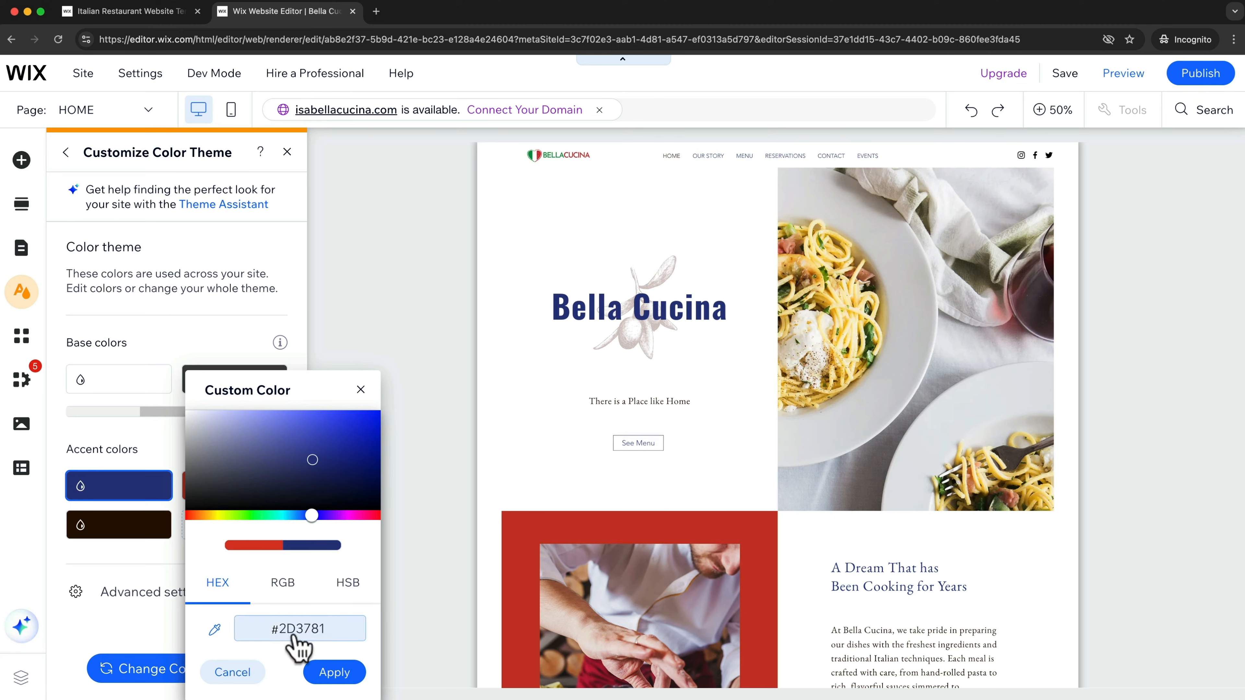
left_click(233, 672)
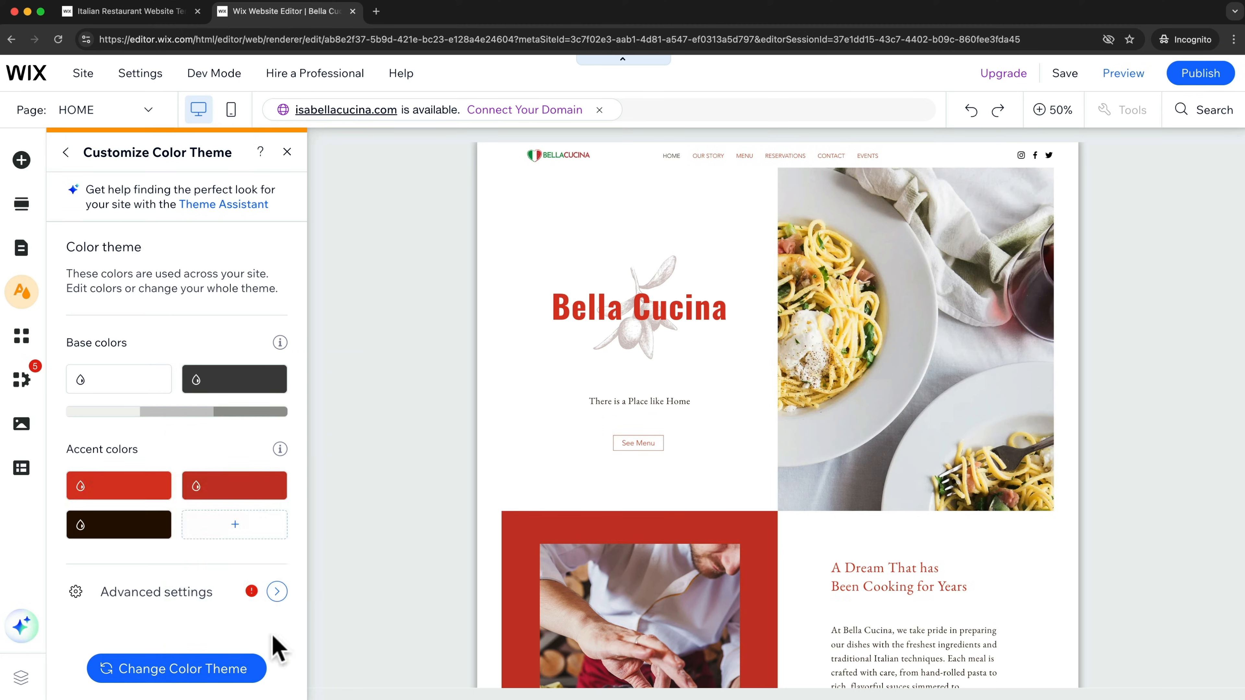
Step: Try the Energetic, Dynamic and Nostalgic themes on the site and return to the original Site Theme
left_click(66, 153)
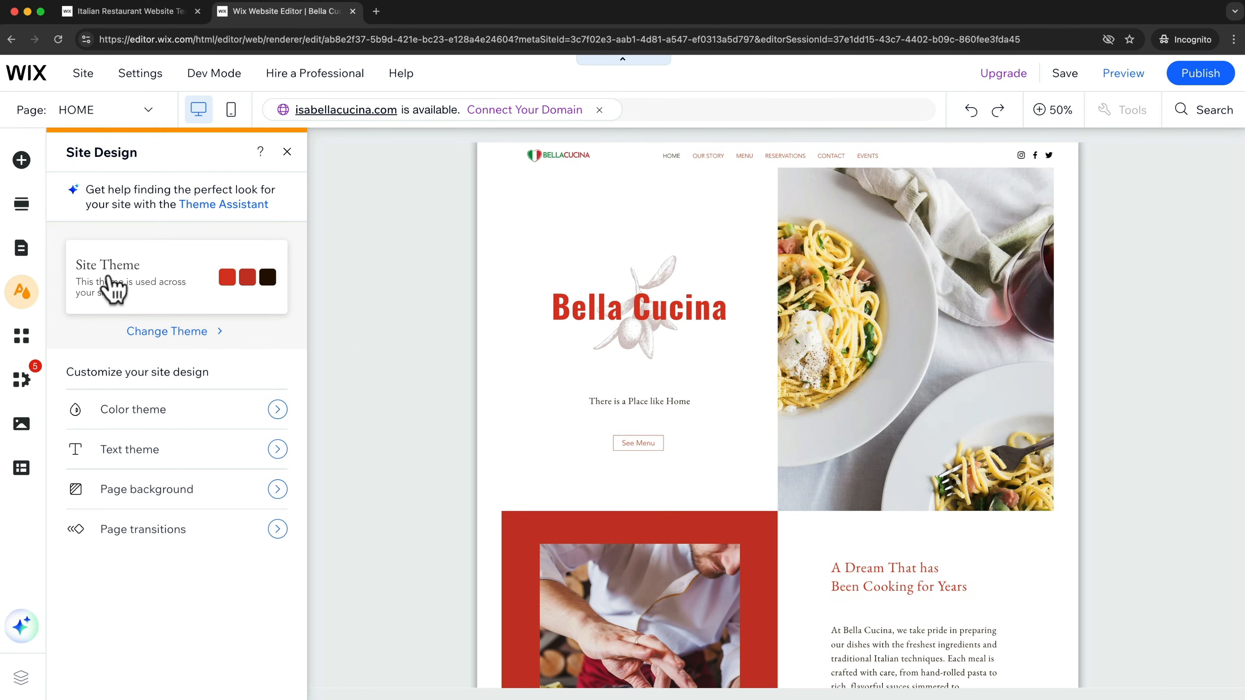
left_click(194, 289)
scroll(245, 312, "down", 1)
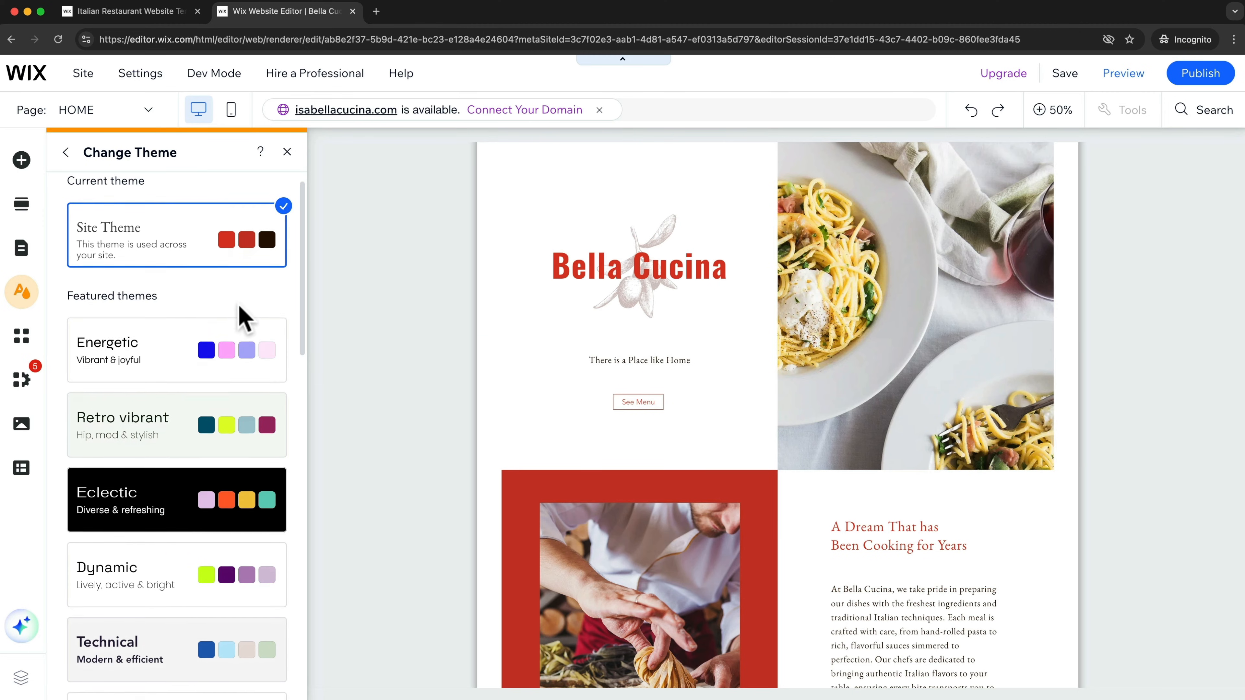
left_click(214, 342)
scroll(212, 341, "down", 4)
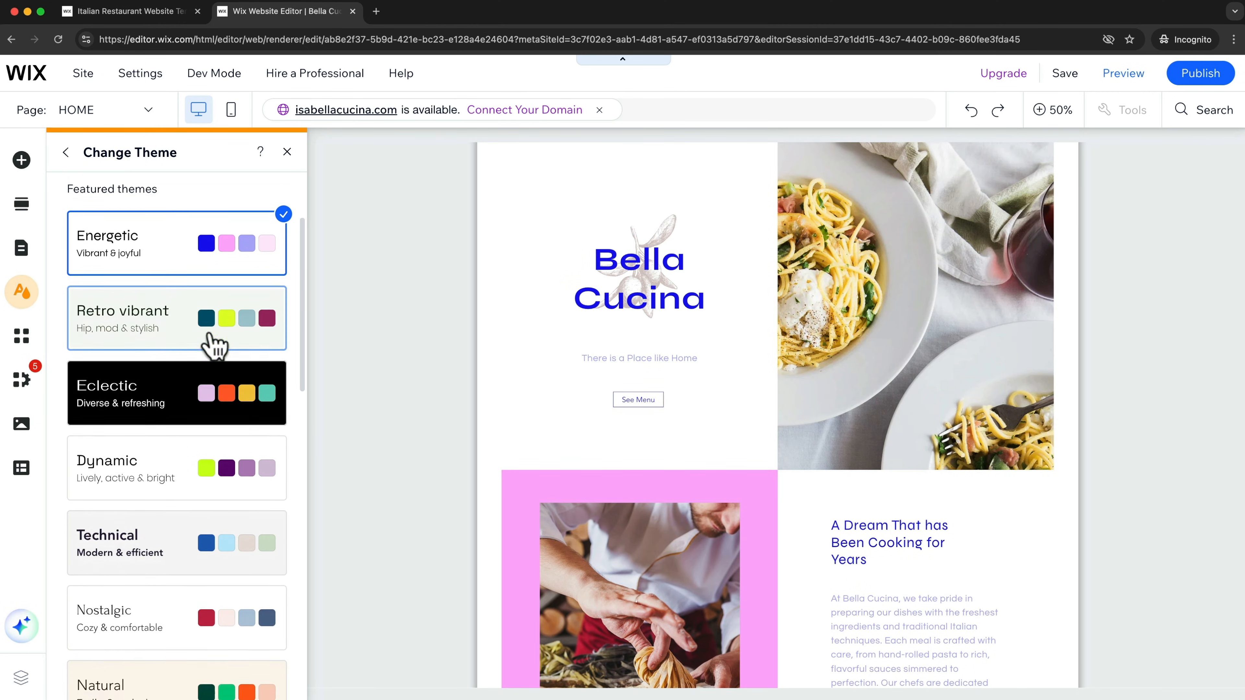
left_click(185, 440)
scroll(562, 453, "down", 3)
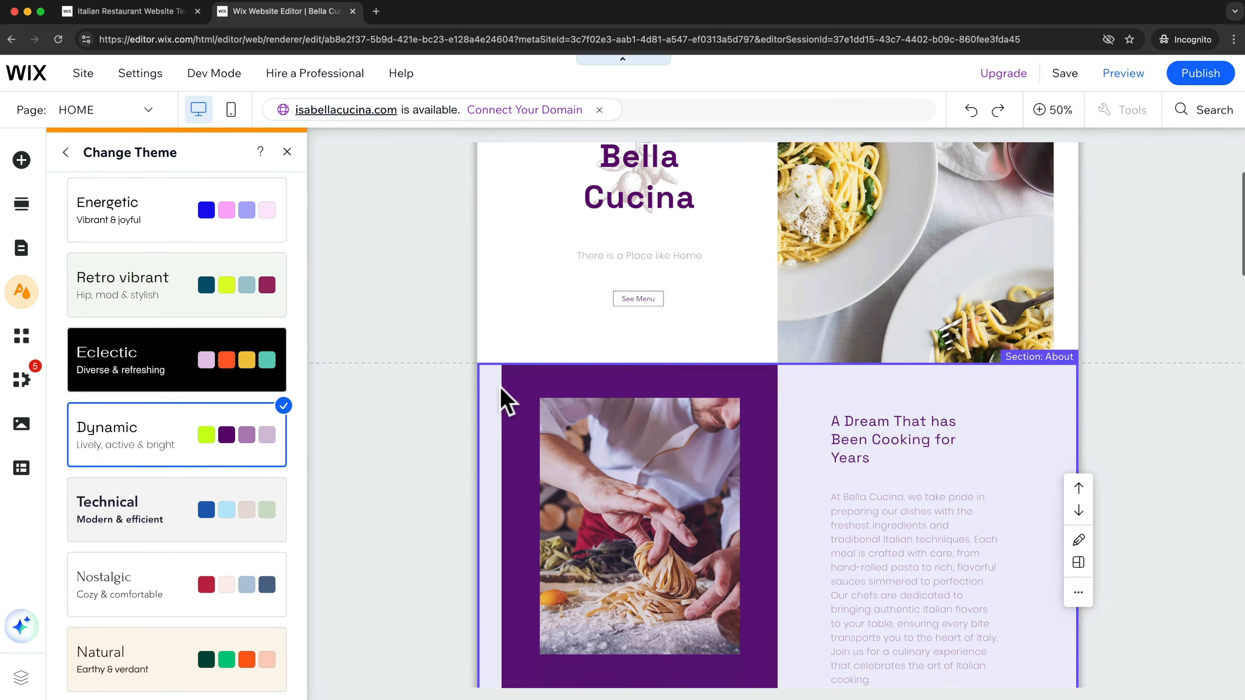
left_click(179, 583)
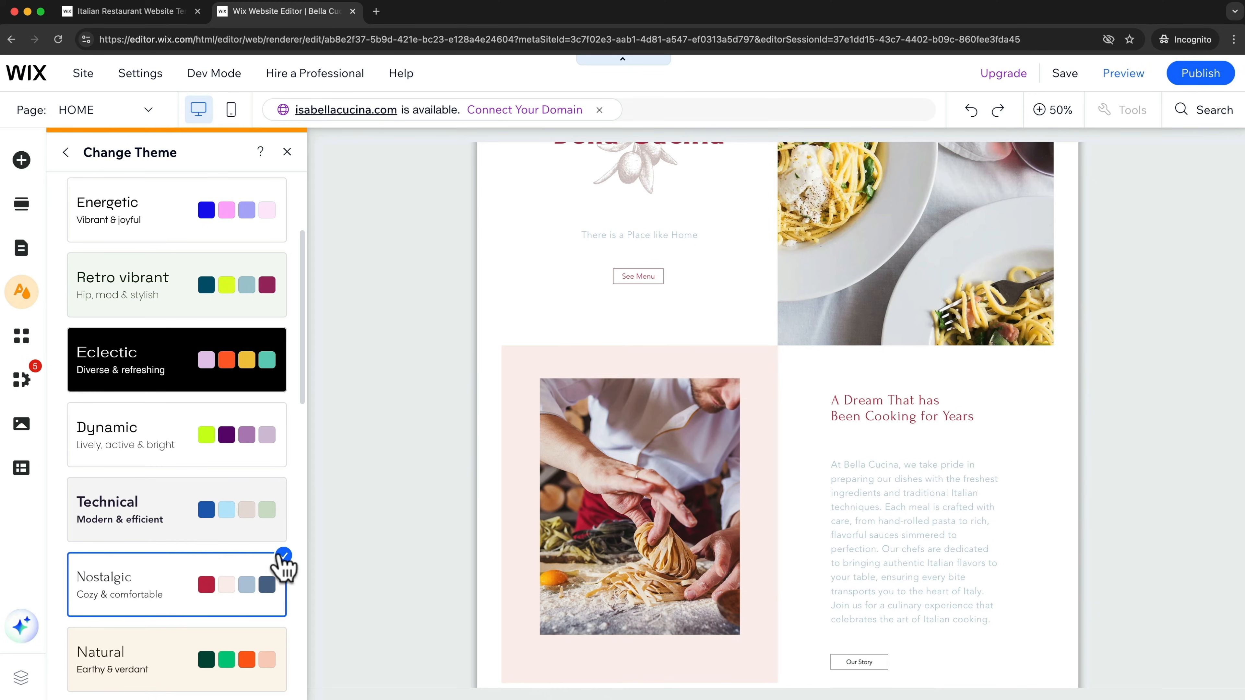
scroll(233, 436, "up", 3)
scroll(230, 428, "up", 1)
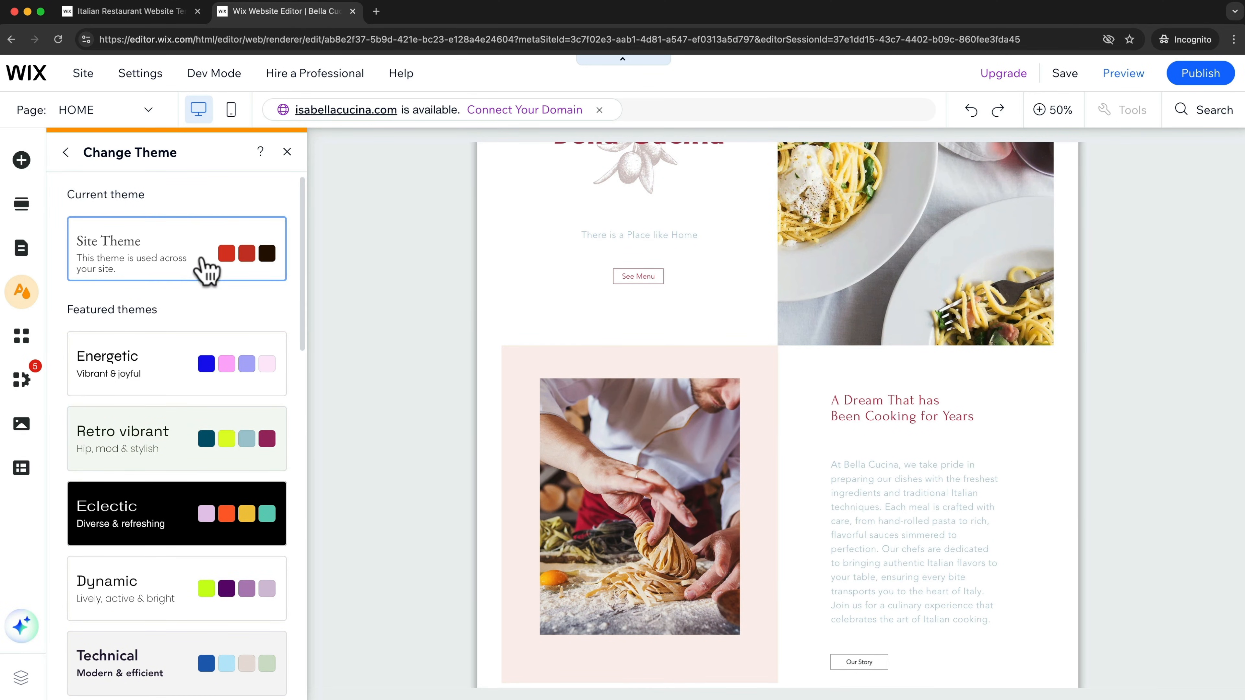
left_click(198, 275)
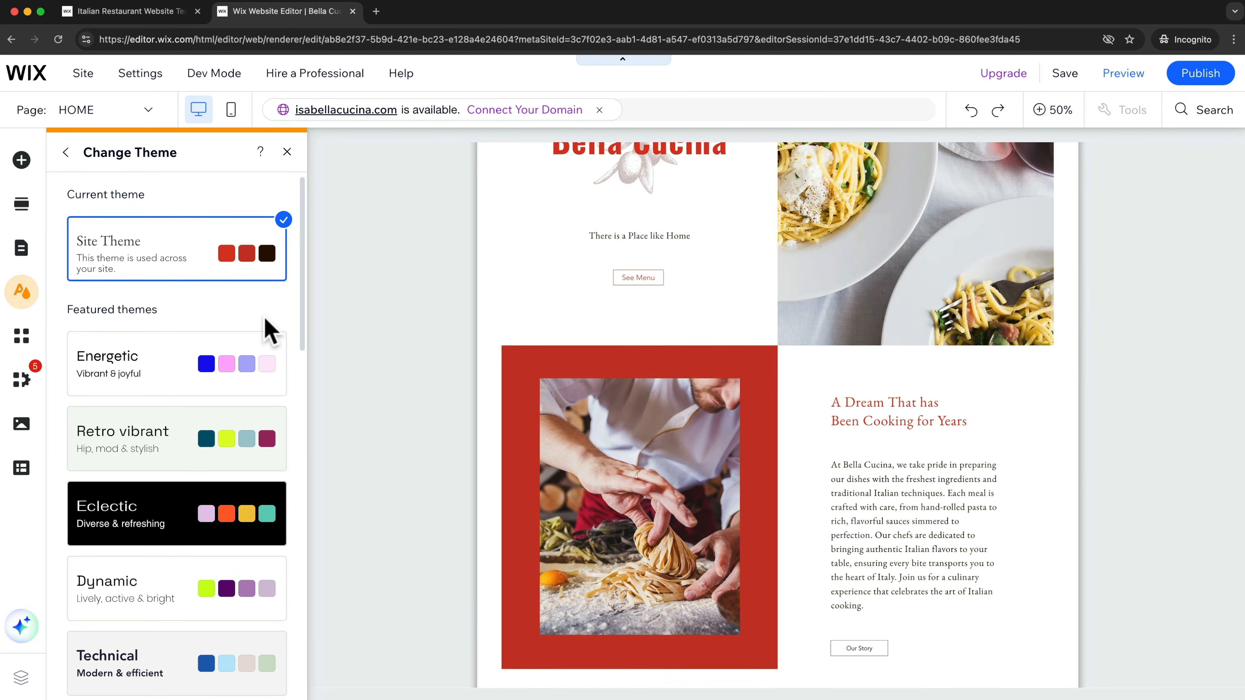
Step: Set the text theme's heading font to Familjen Grotesk and check the headings on the home page
left_click(66, 152)
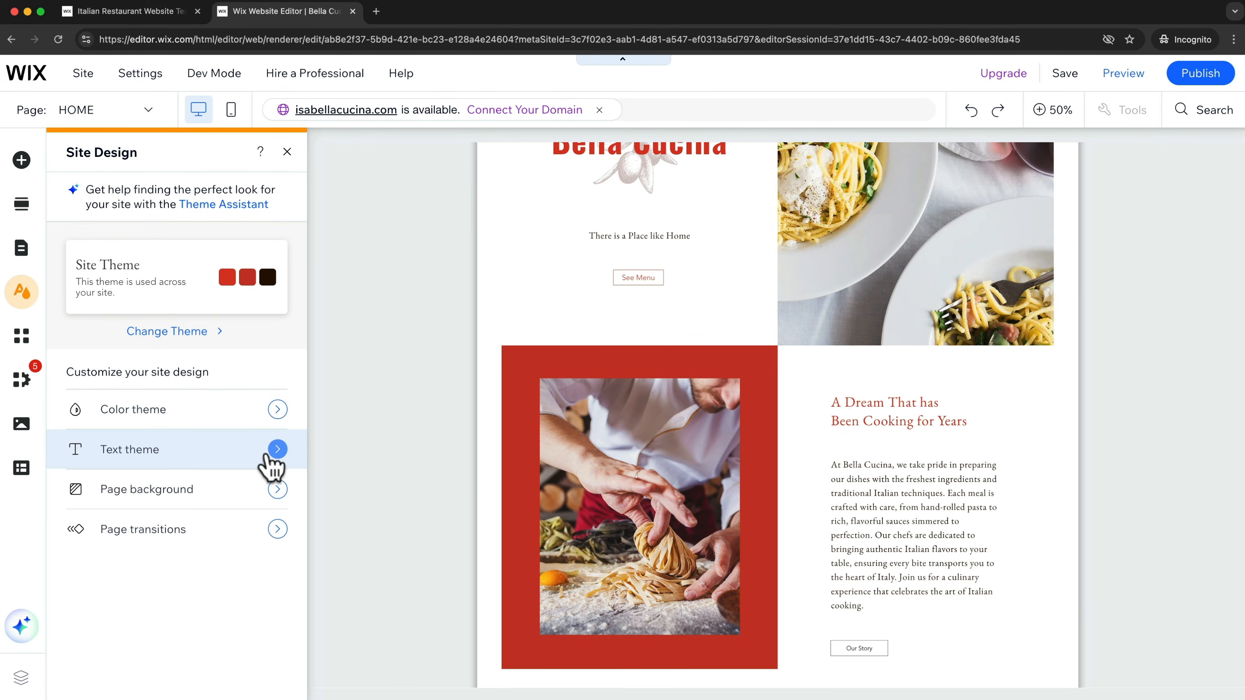
left_click(229, 449)
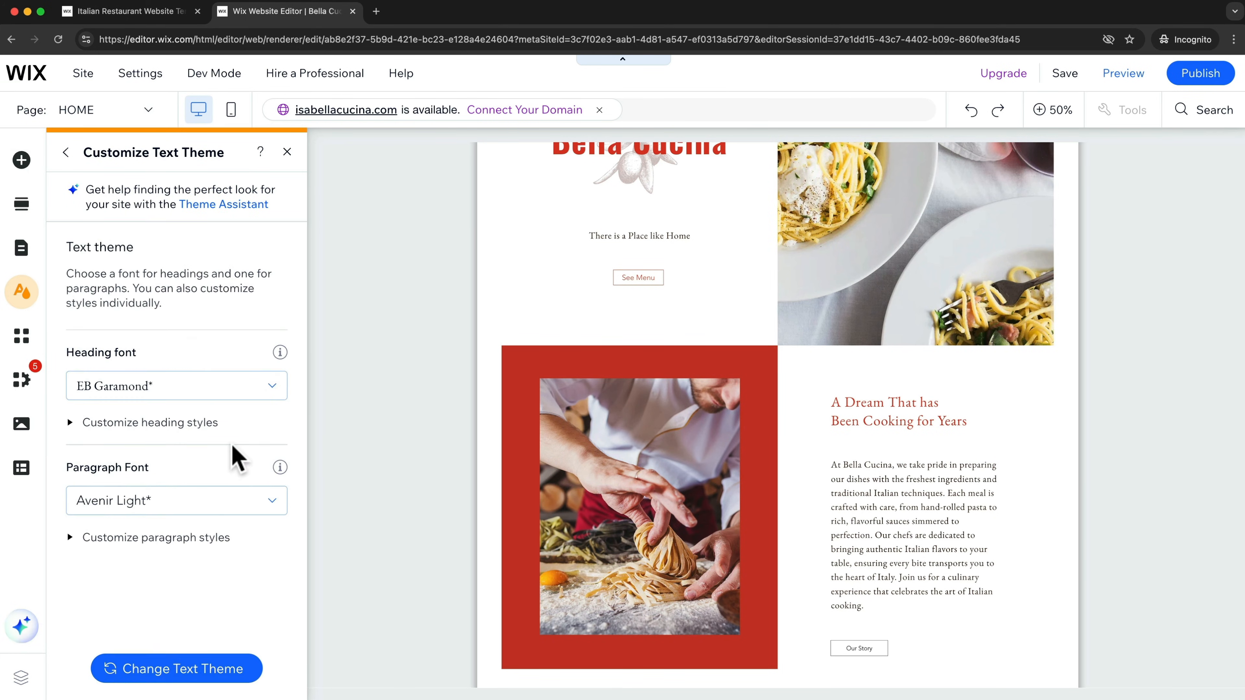
left_click(245, 392)
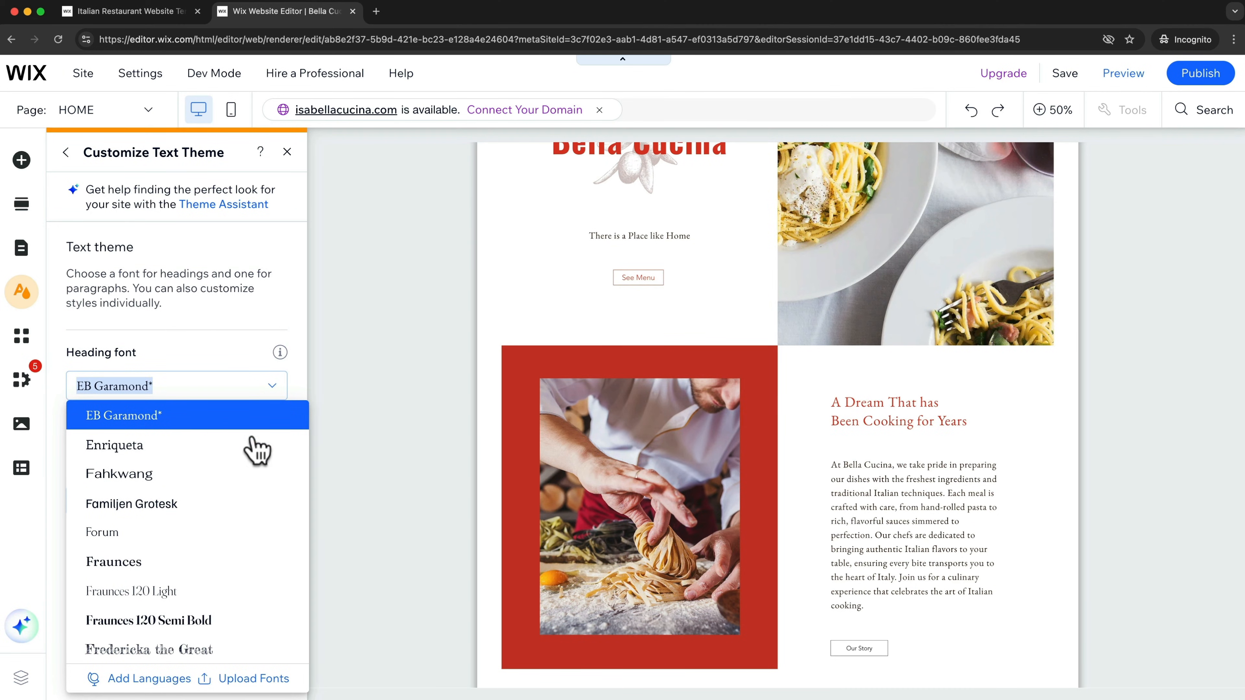
left_click(213, 513)
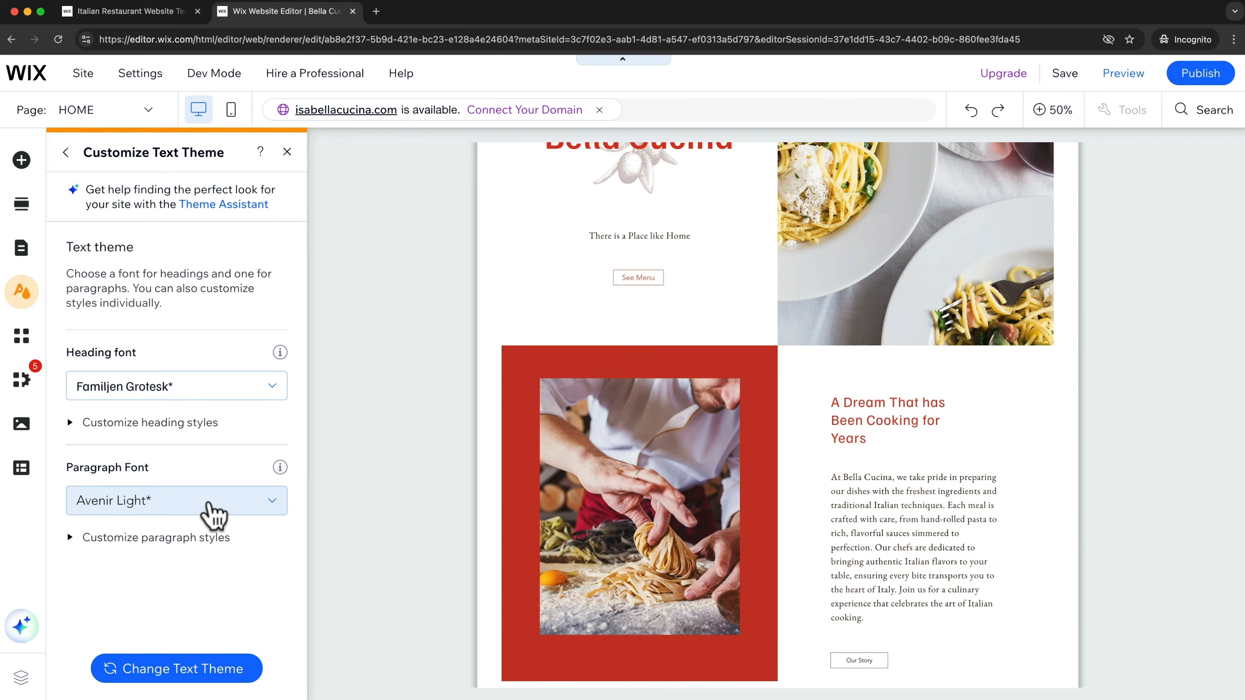
scroll(706, 540, "up", 3)
scroll(700, 539, "up", 1)
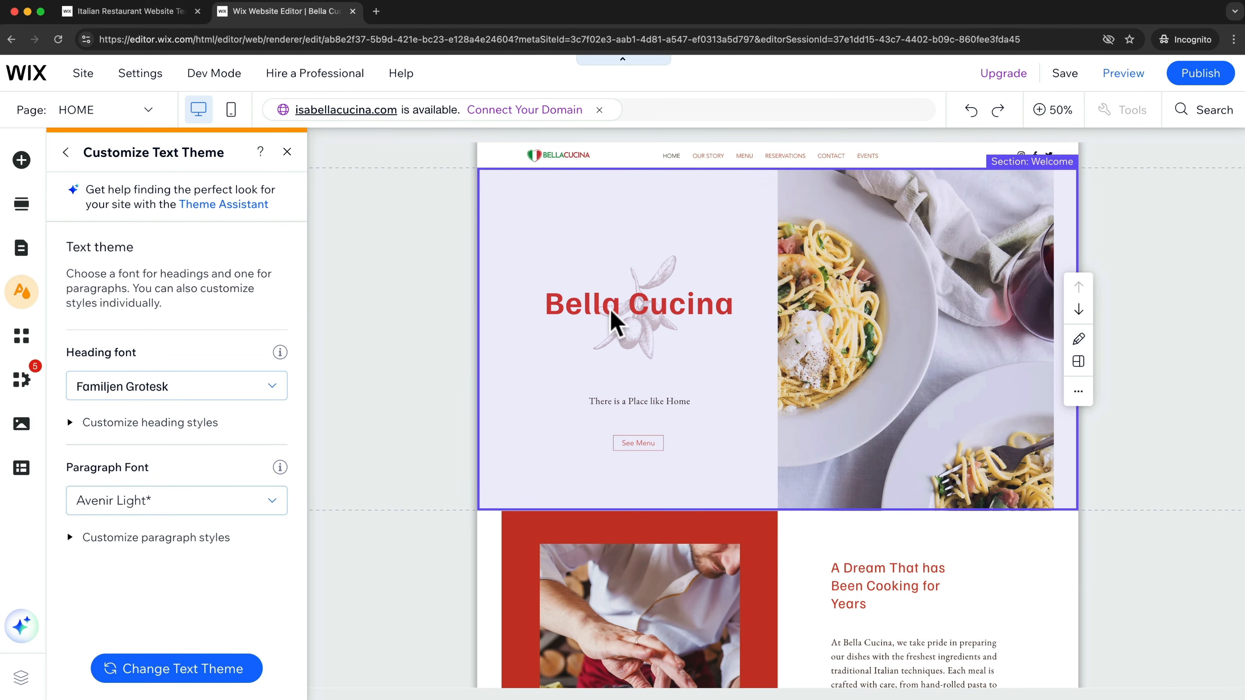
Step: Look at the paragraph font choices, keep the current font and close the text theme settings
left_click(186, 507)
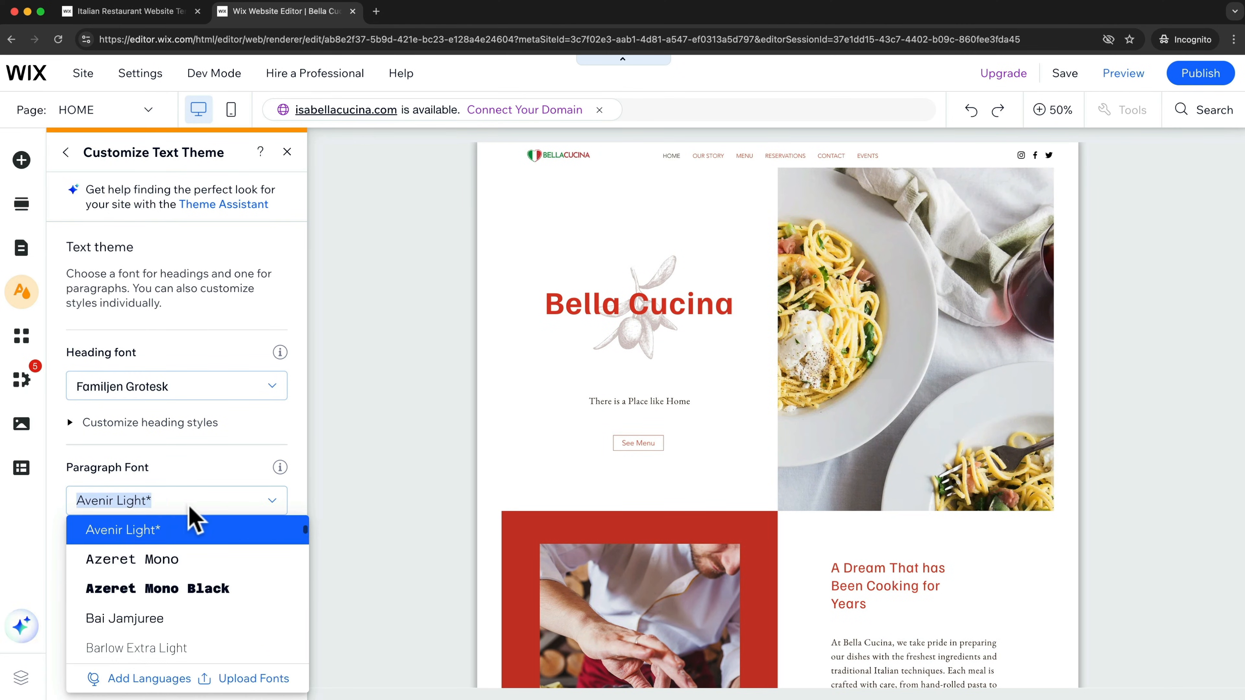
left_click(226, 472)
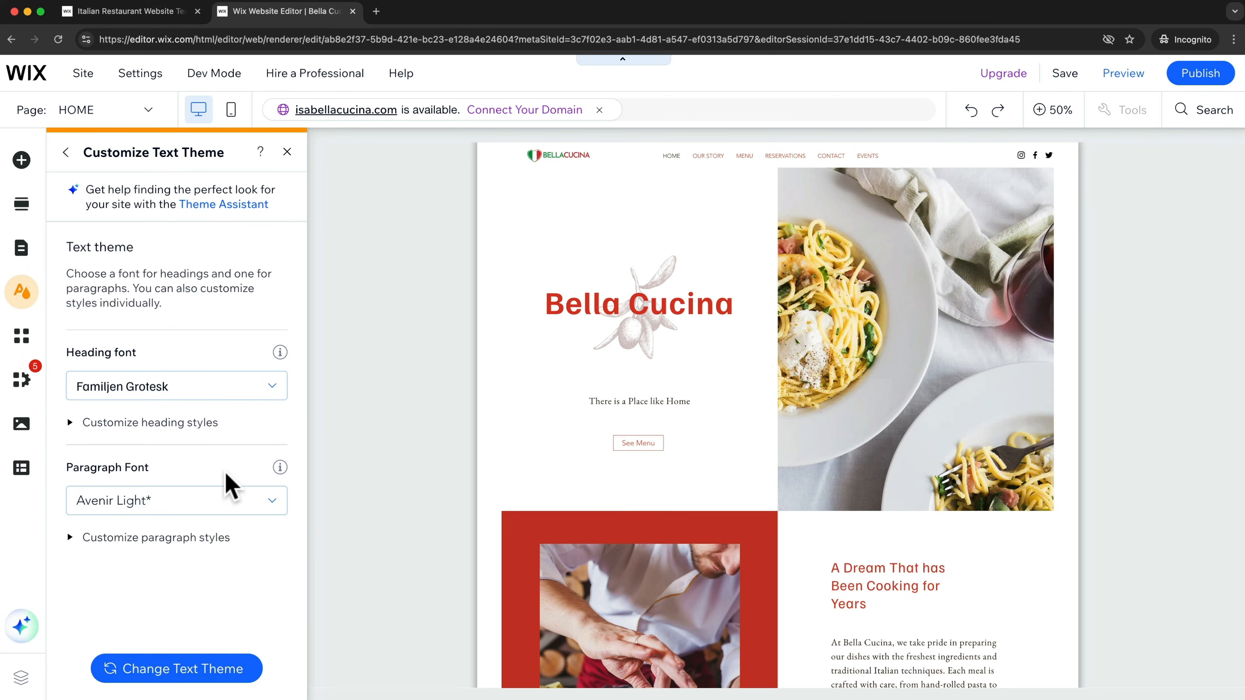
left_click(584, 382)
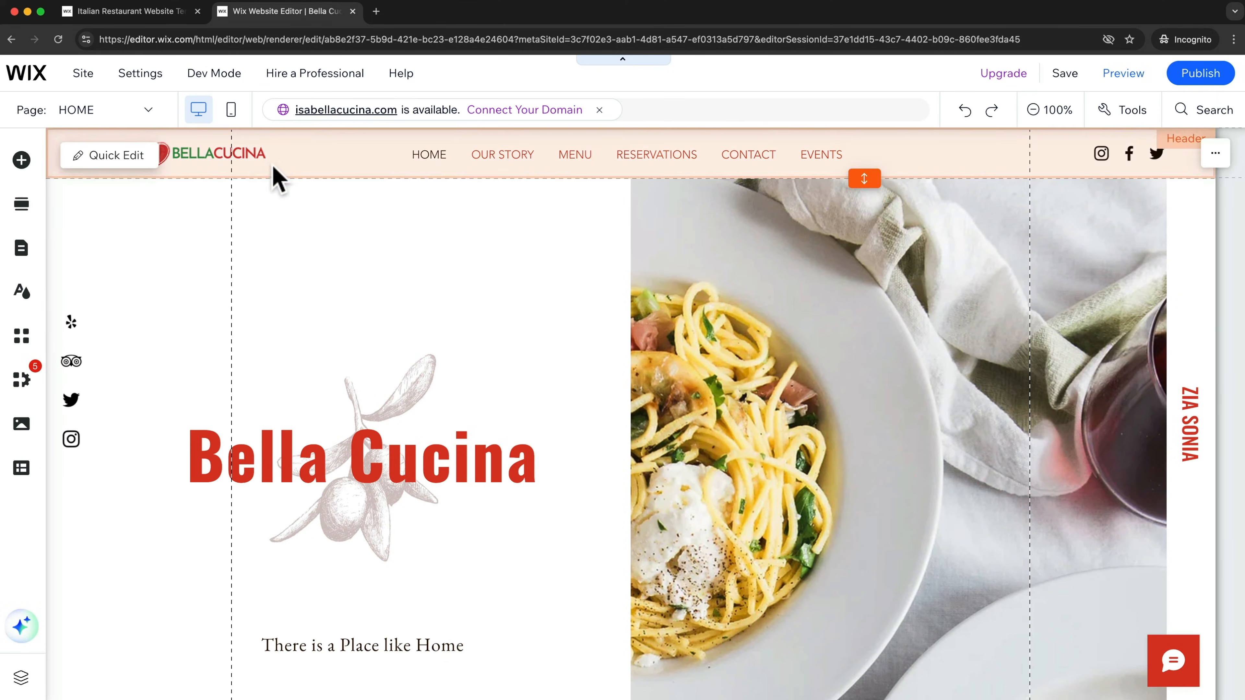
Step: Switch to the mobile version and separate the overlapping social bar and Bella Cucina logo in the header
left_click(232, 110)
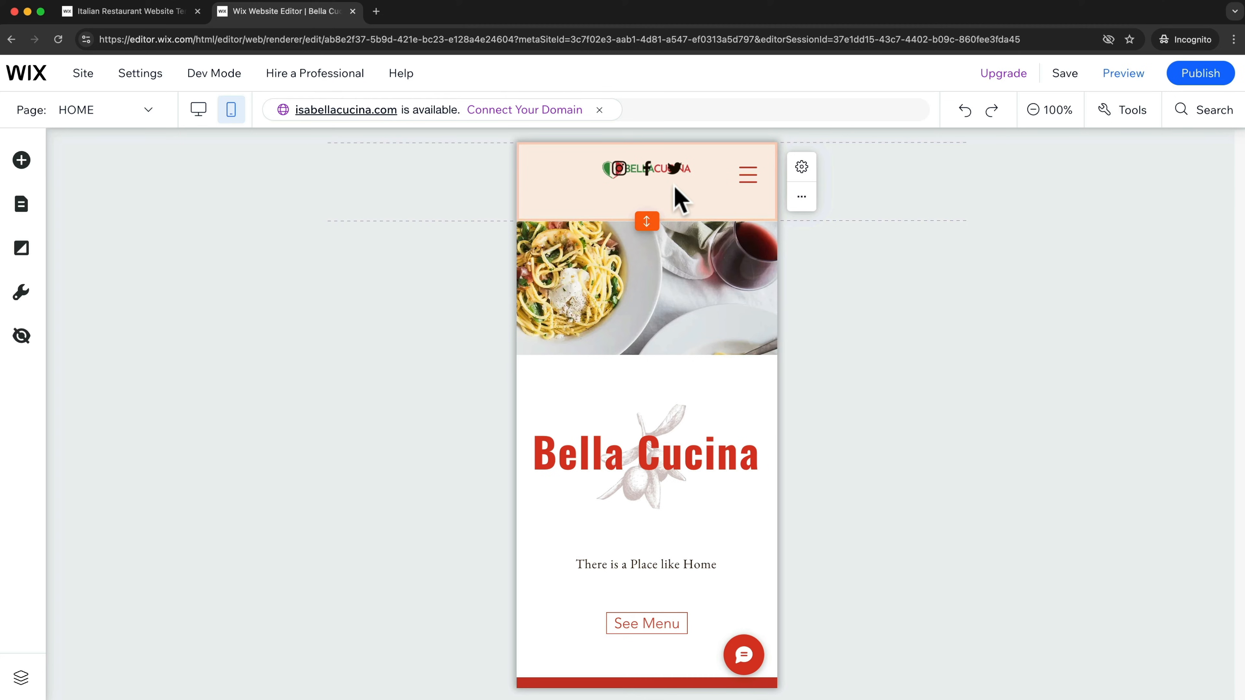
left_click(667, 182)
left_click_drag(667, 182, 709, 174)
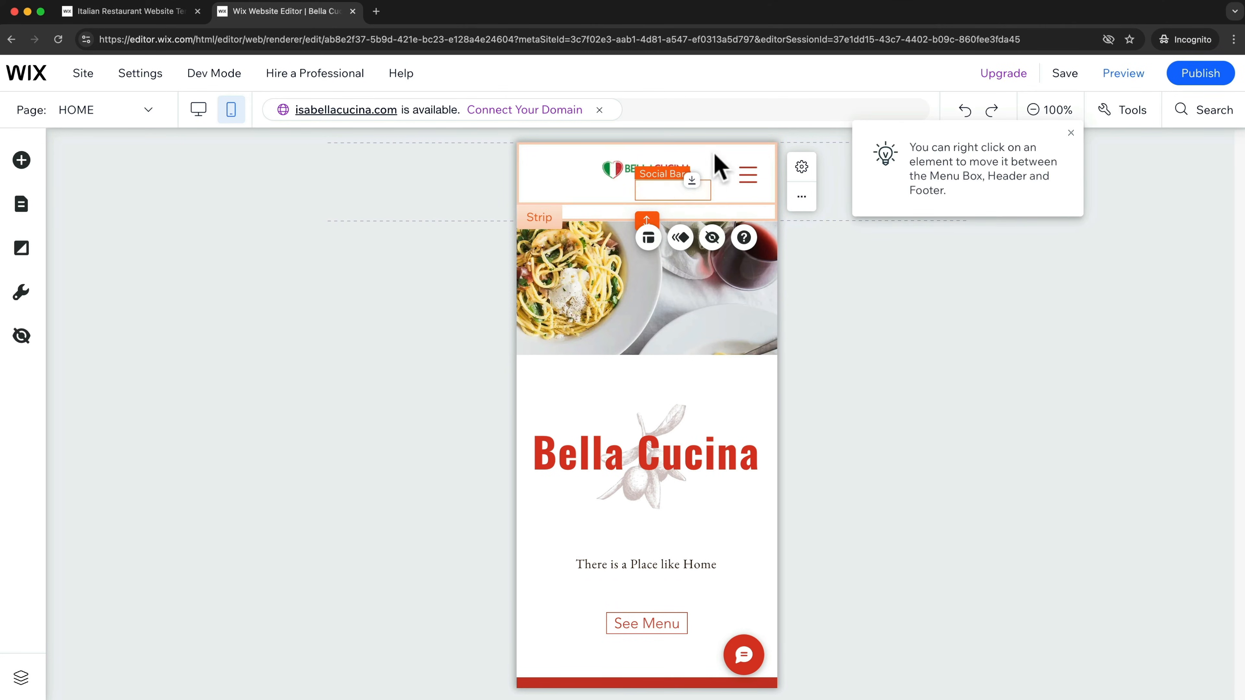
left_click_drag(630, 179, 585, 174)
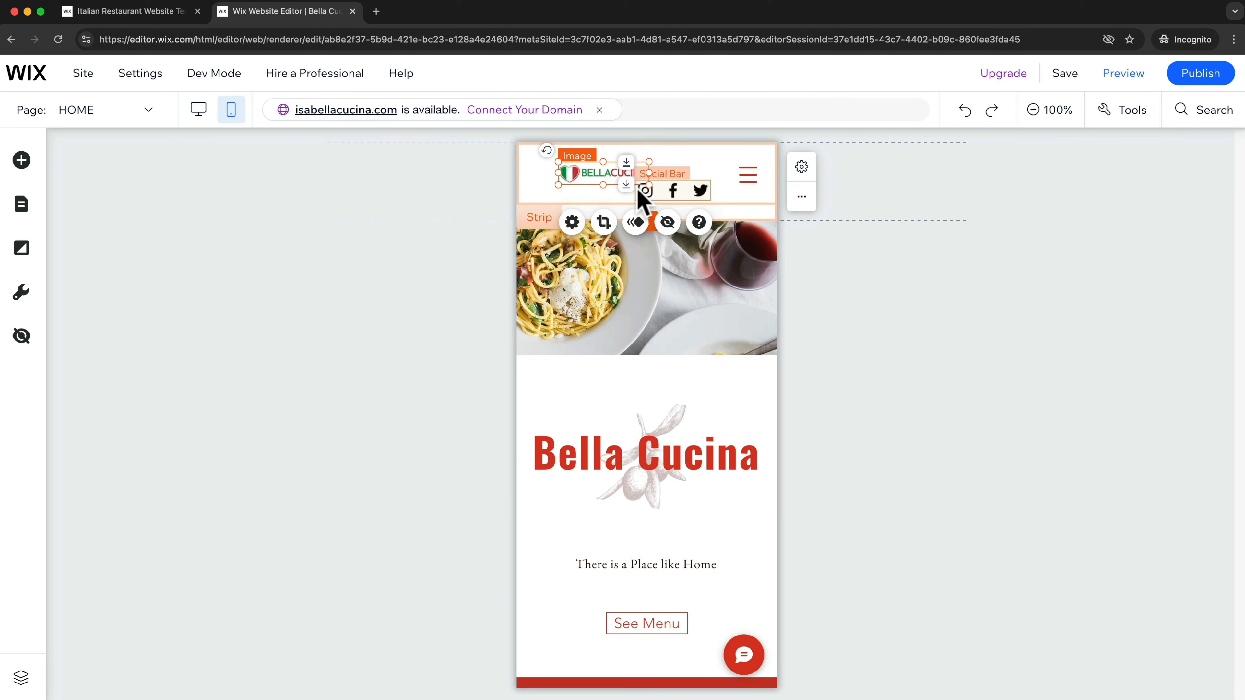
Step: Hide the social bar on mobile and close the list of hidden elements
left_click(700, 192)
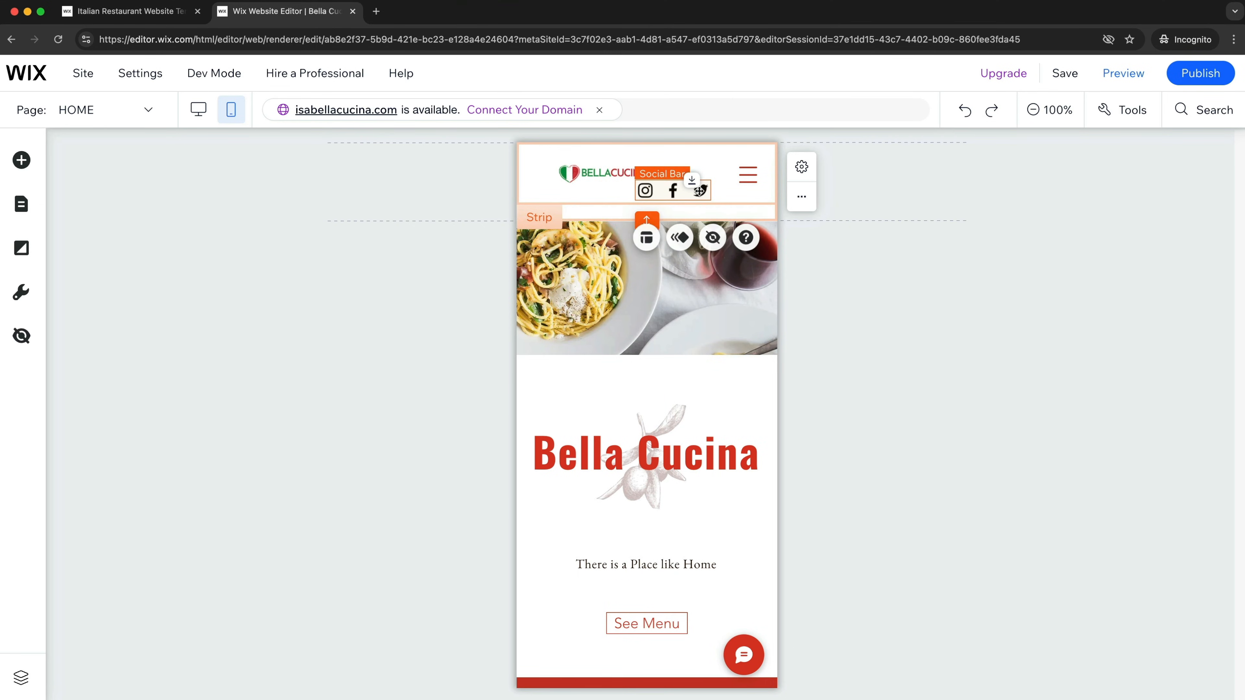
left_click(712, 238)
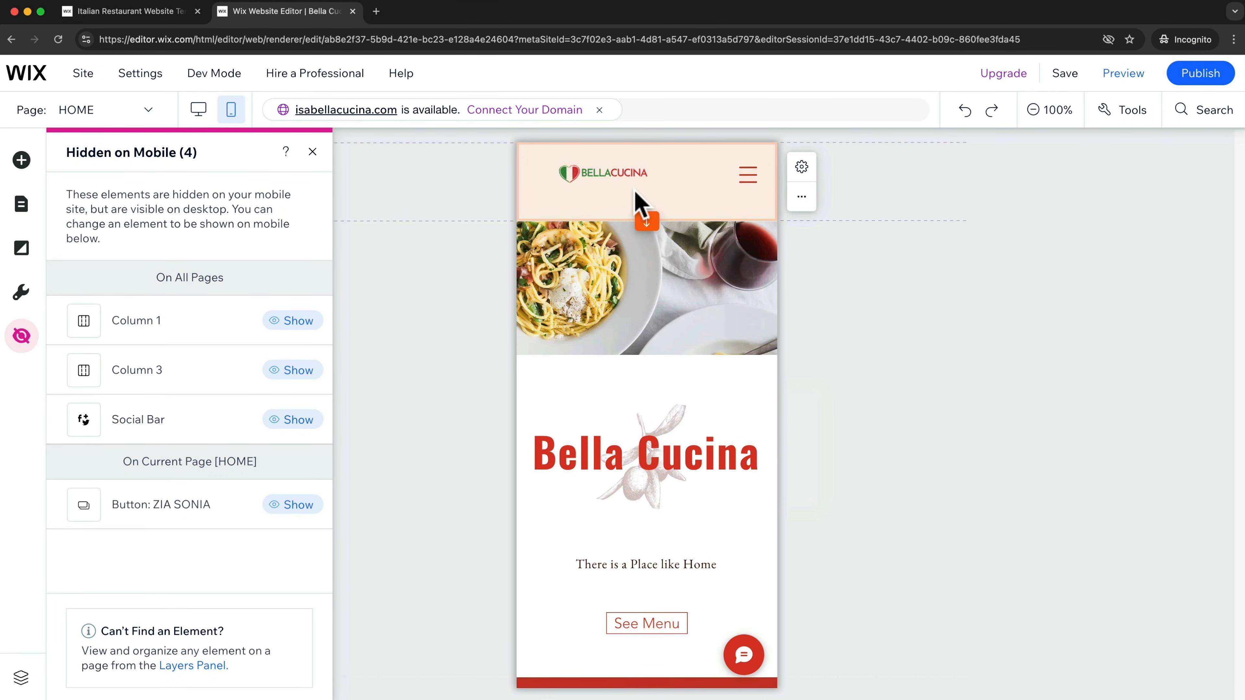
left_click(672, 204)
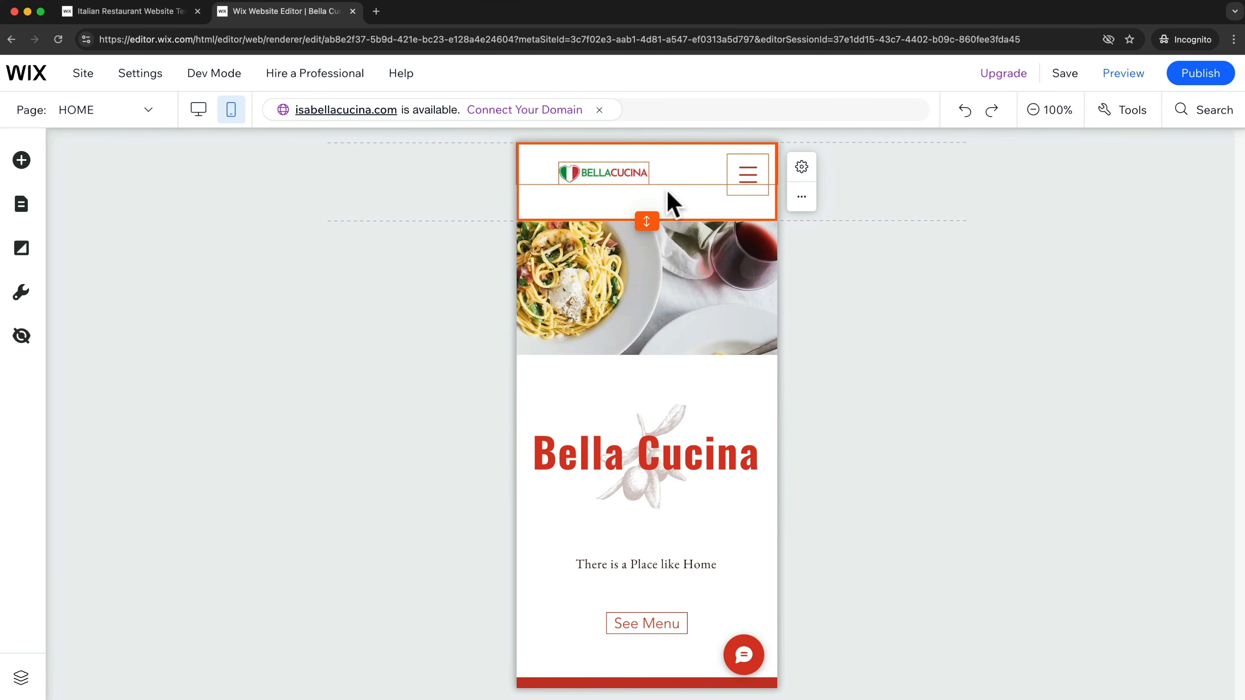
Step: Enlarge the logo in the mobile header and reduce the header's height to fit closely around it
left_click(633, 171)
left_click_drag(649, 185, 625, 174)
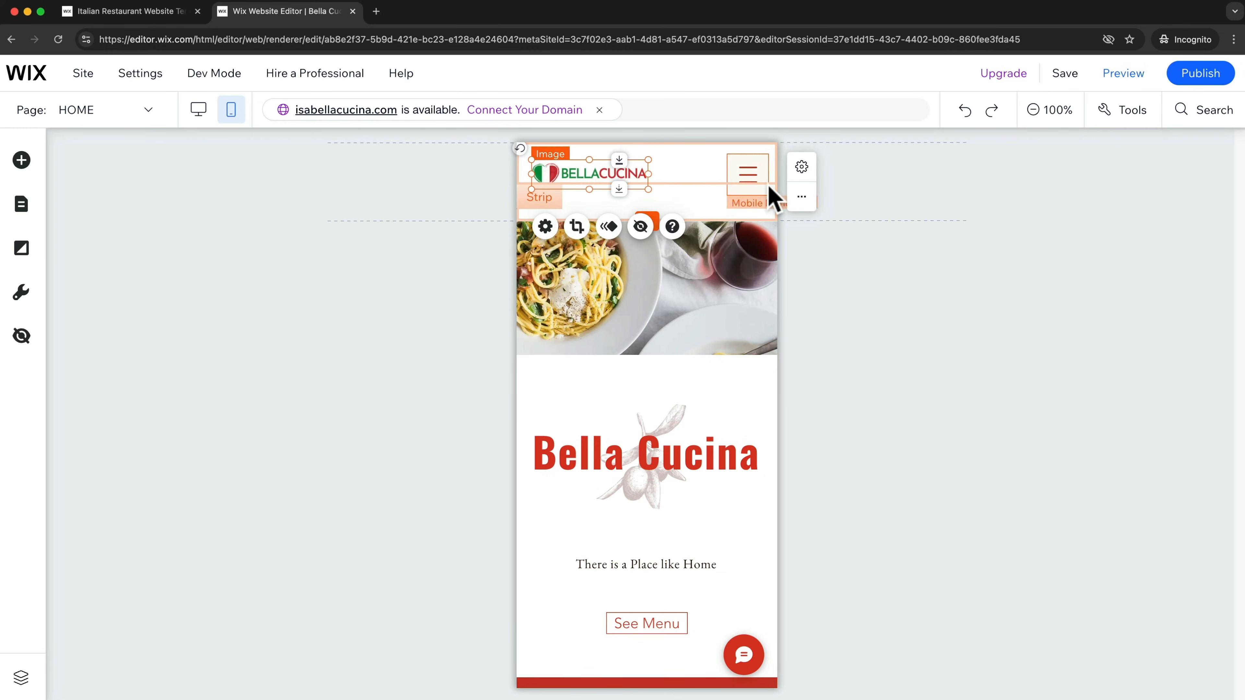
left_click(688, 212)
left_click_drag(650, 220, 651, 203)
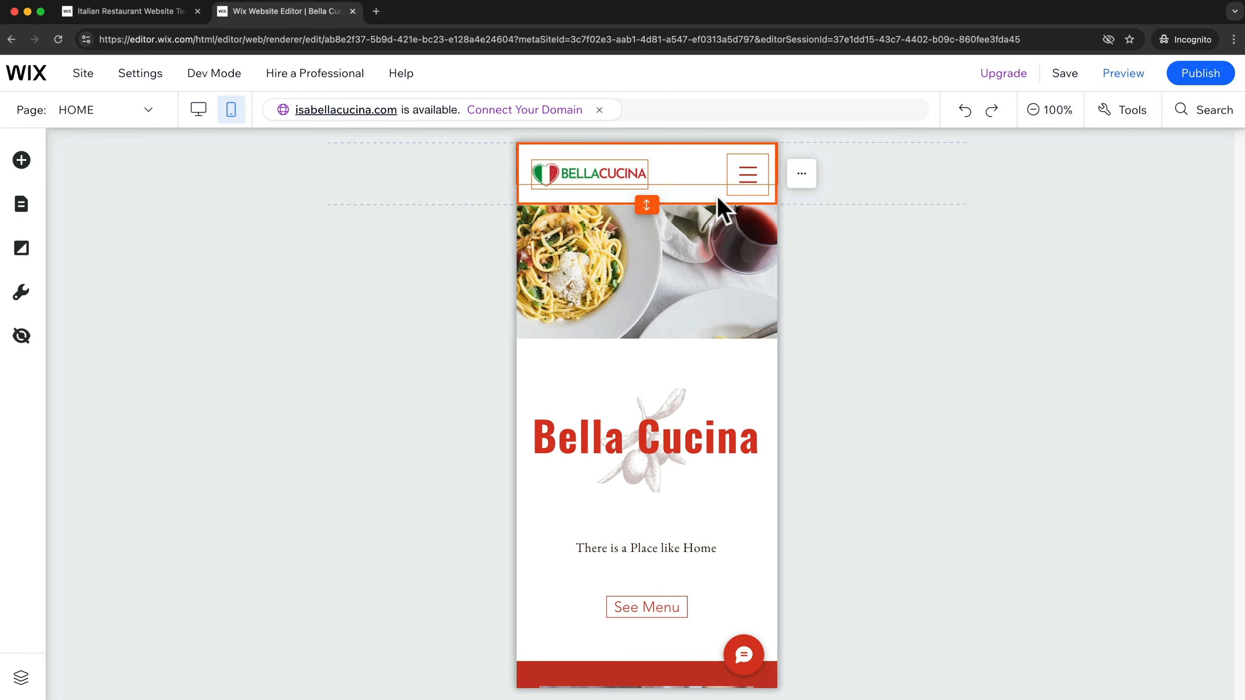
left_click(702, 269)
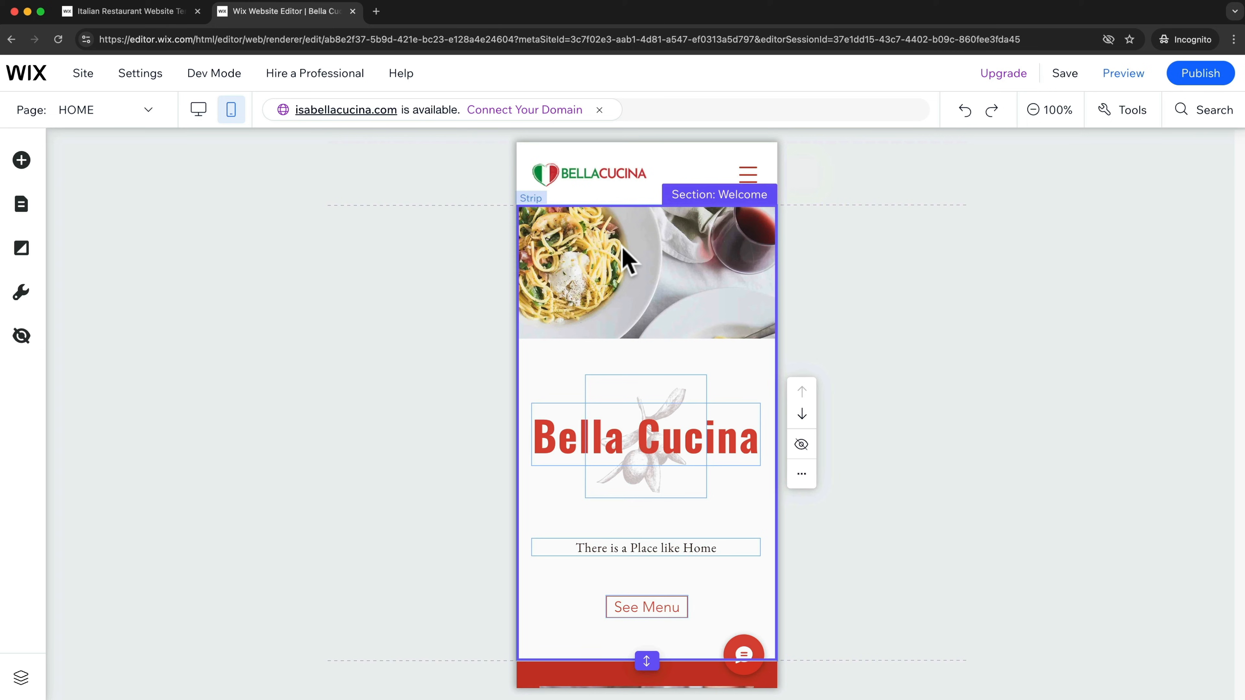
Step: Examine the mobile home page layout from the Welcome section through the menu images, opening hours, reservation form and team to Contact Us
left_click(200, 114)
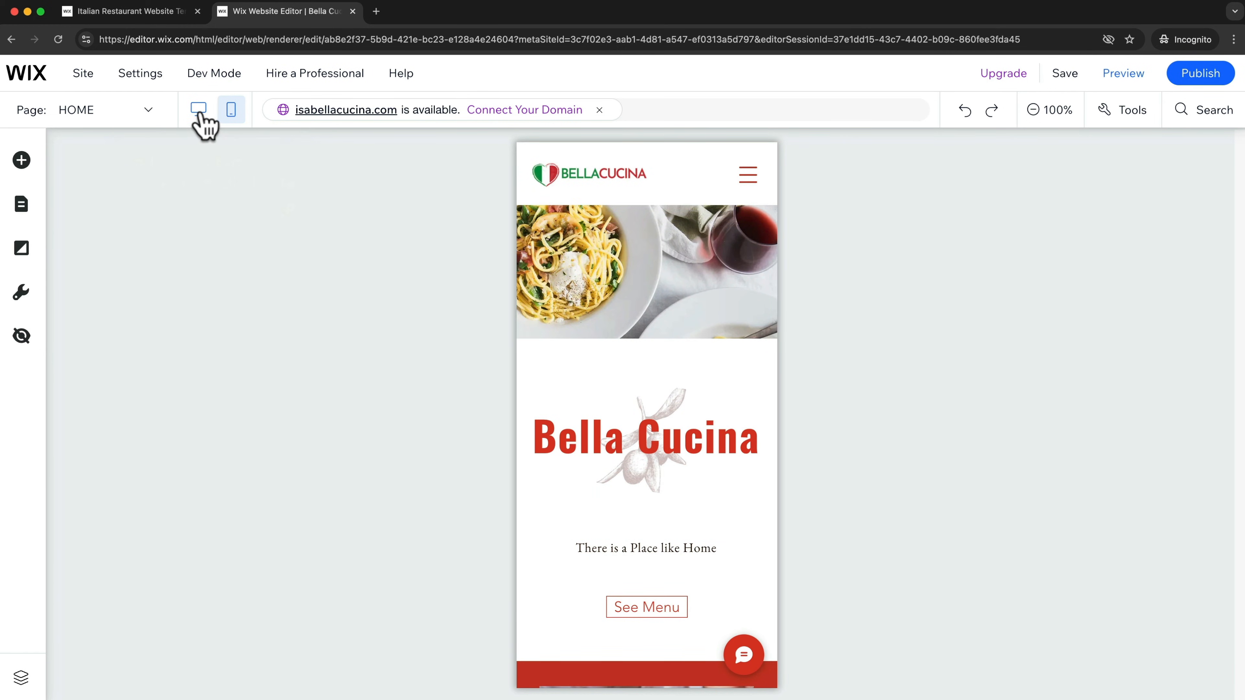
left_click(201, 114)
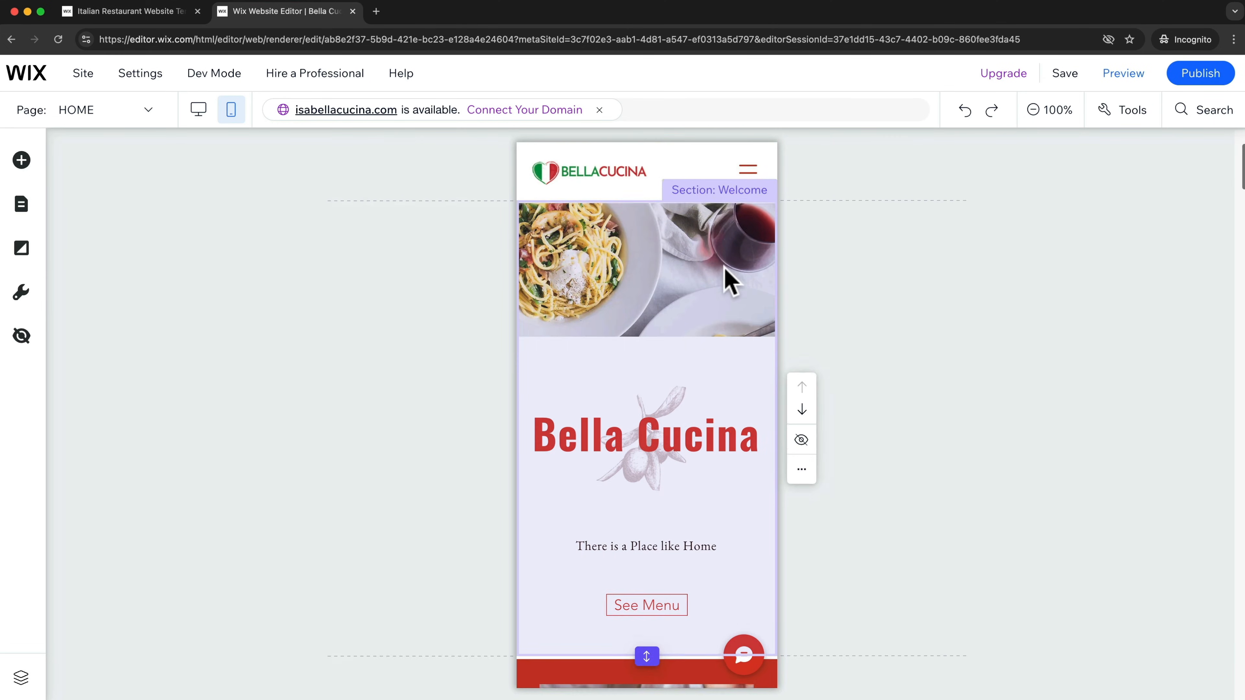
scroll(728, 278, "down", 10)
scroll(729, 279, "down", 15)
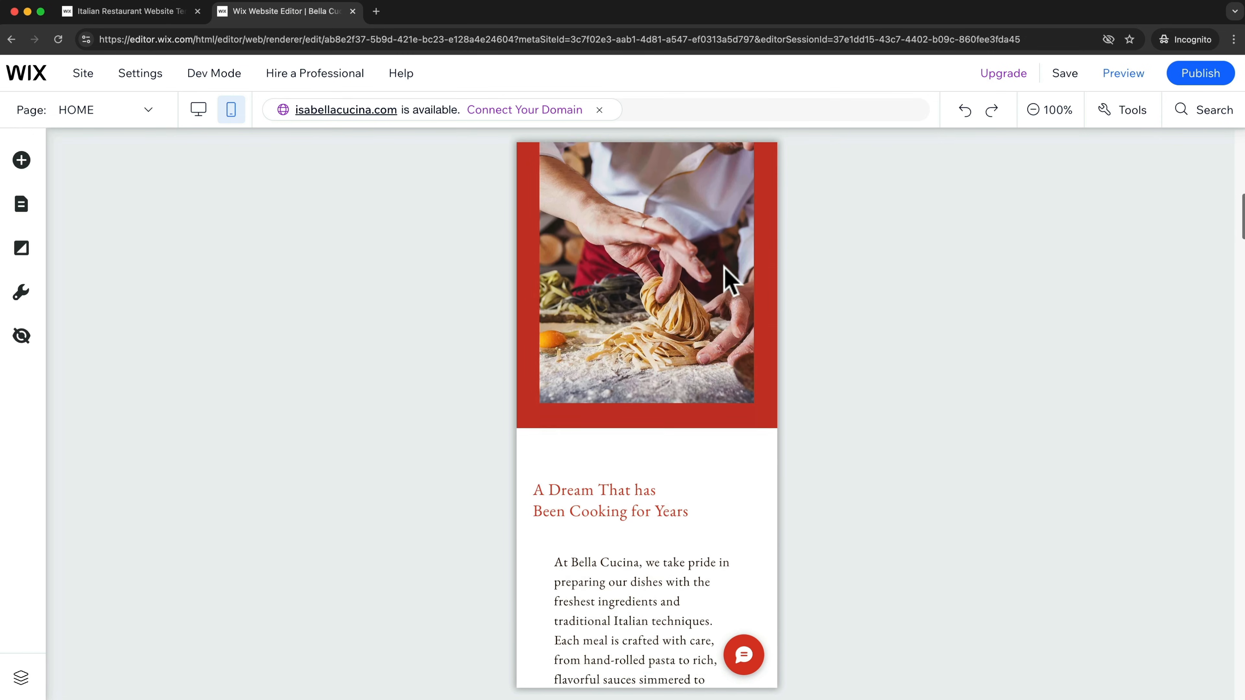
scroll(730, 282, "down", 15)
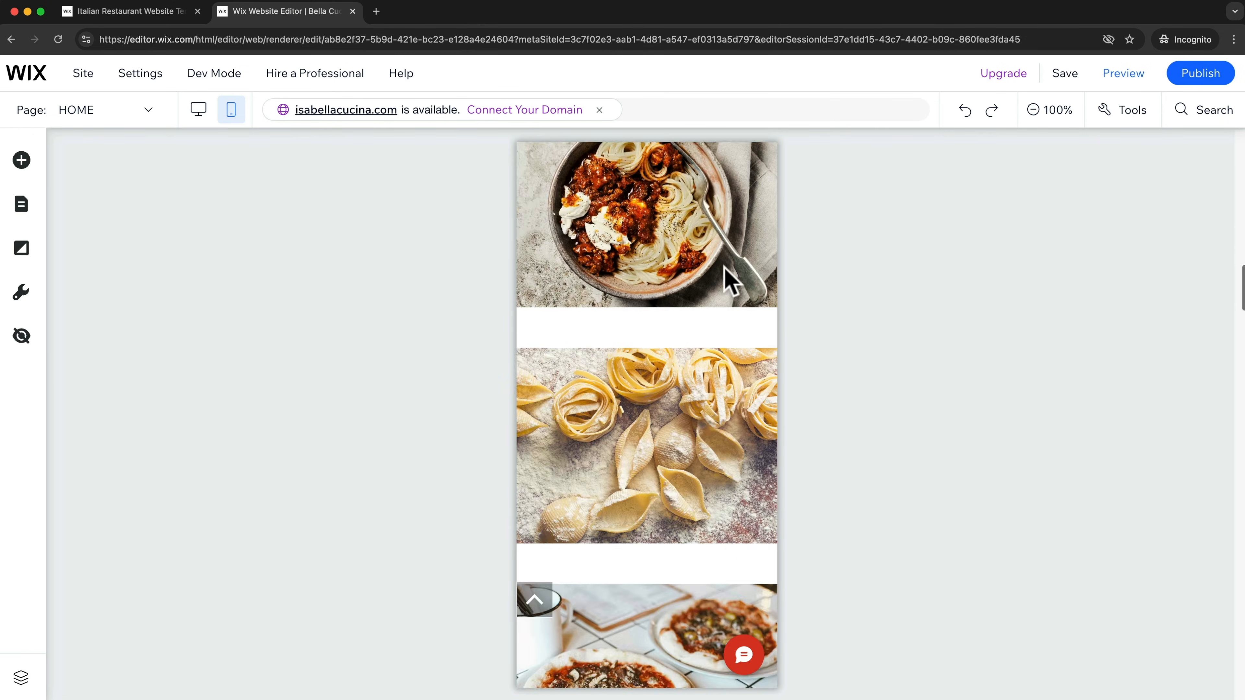
scroll(713, 326, "down", 10)
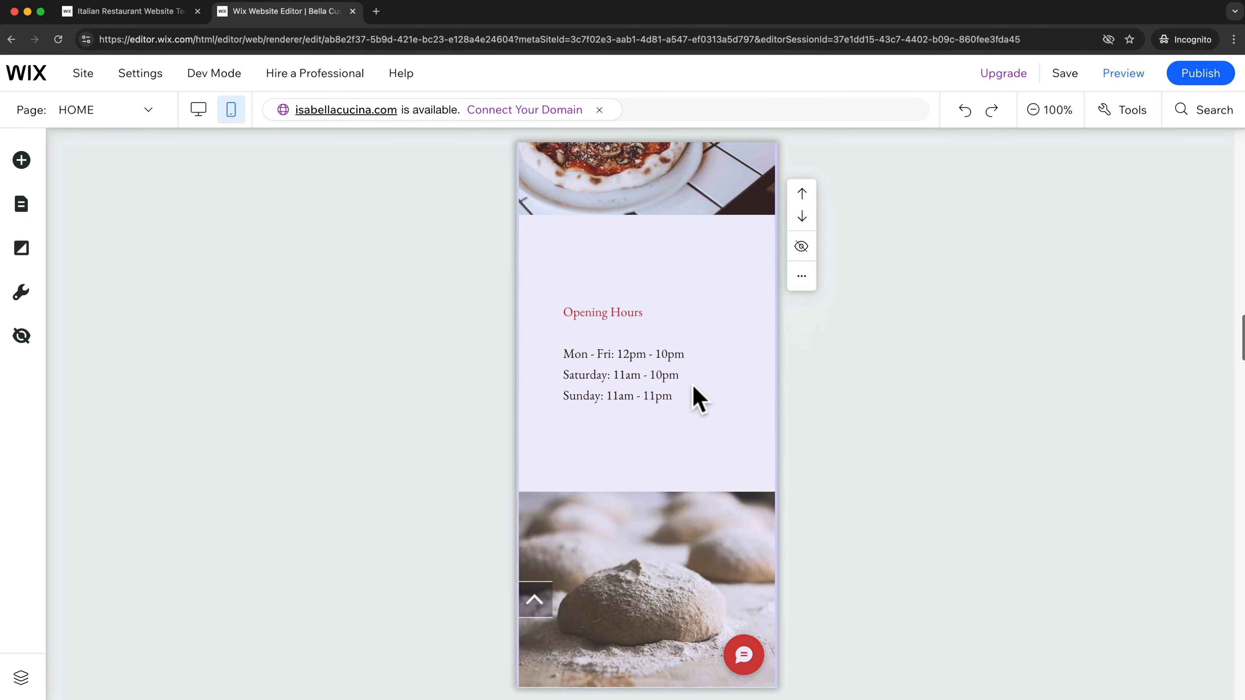
scroll(686, 448, "down", 8)
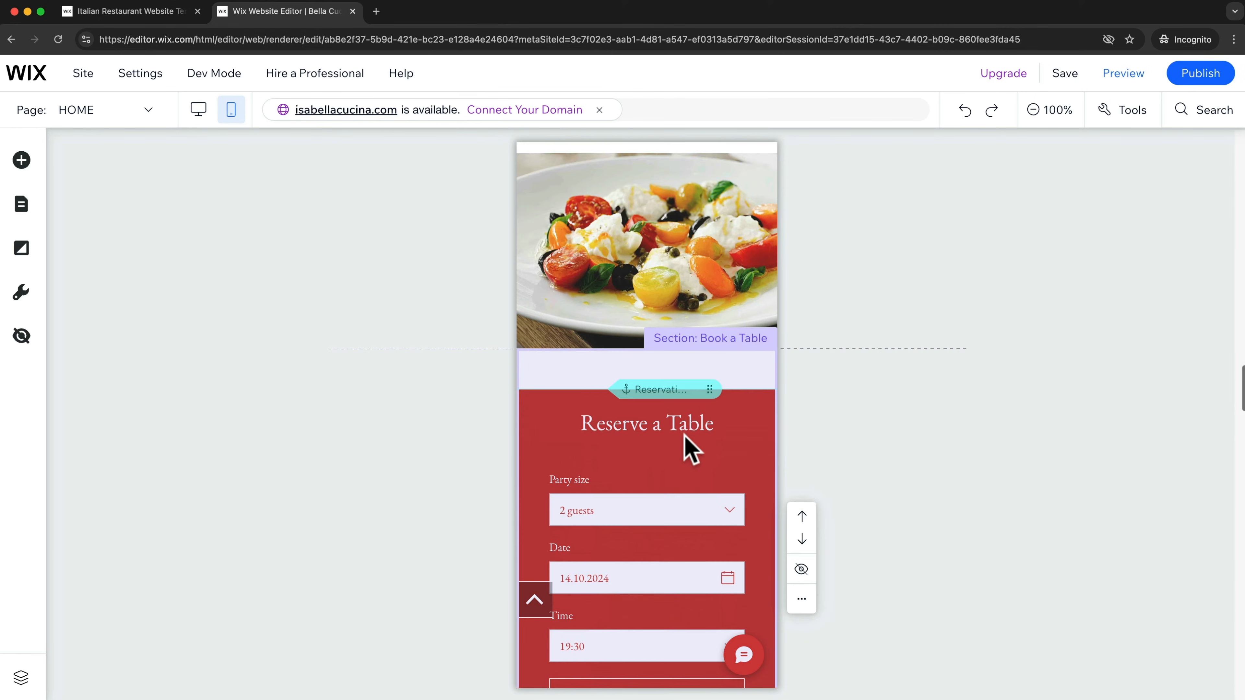
scroll(691, 449, "down", 10)
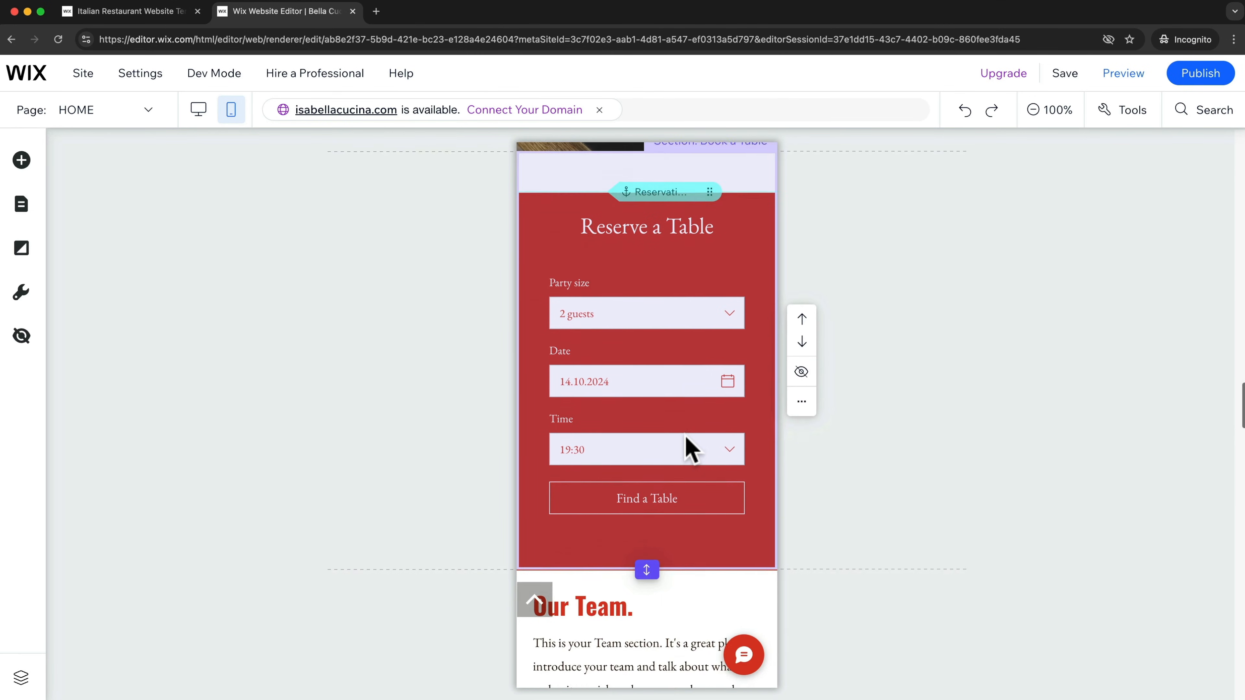
scroll(706, 456, "down", 5)
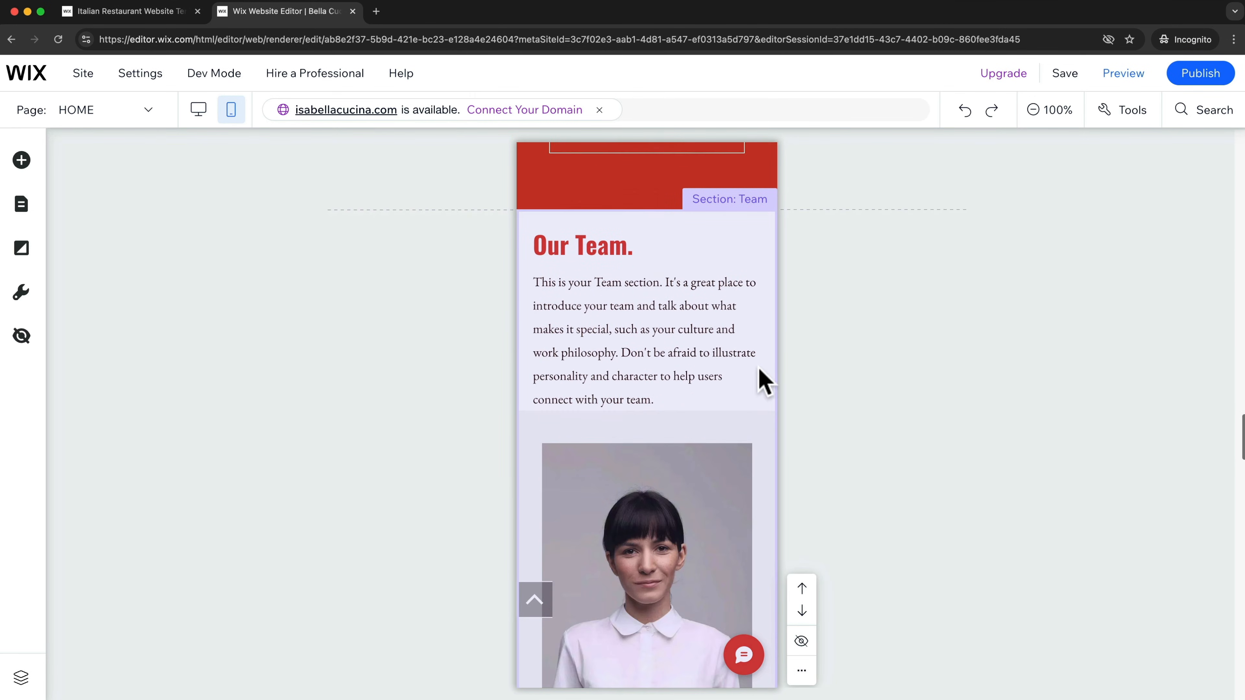
scroll(679, 319, "down", 10)
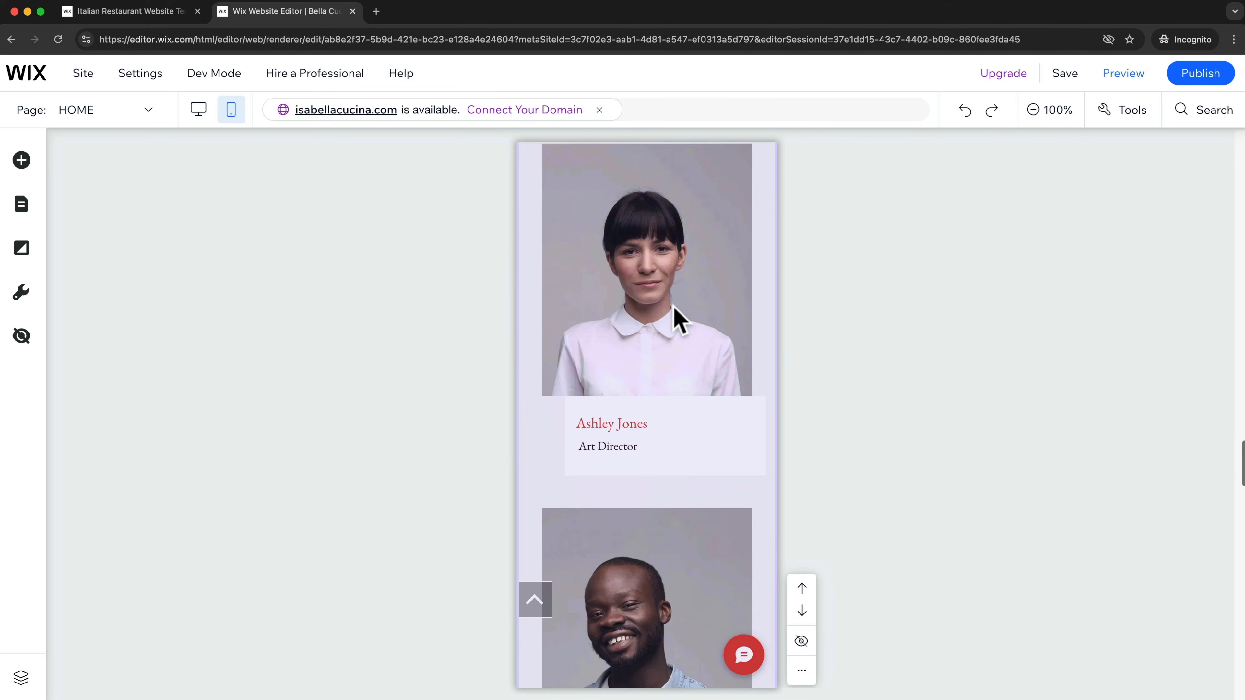
scroll(676, 318, "down", 10)
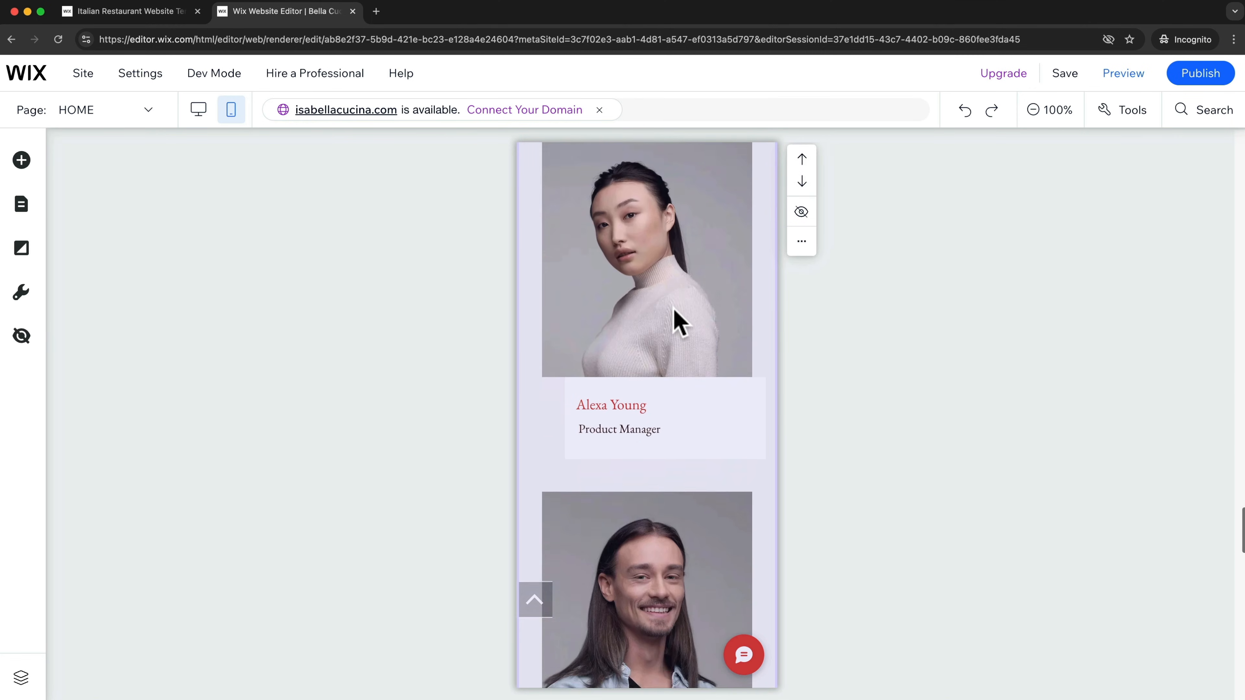
scroll(676, 322, "down", 4)
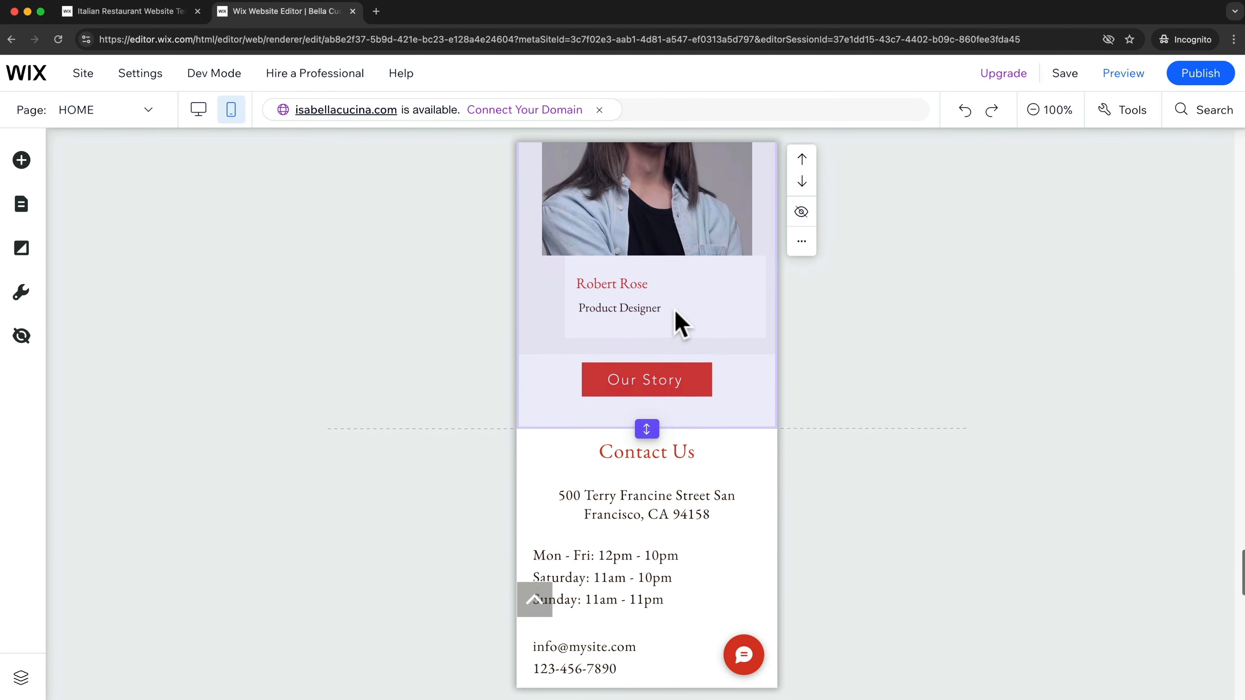
Step: Extend the mobile Team section slightly downward and shift the Our Story button a little lower
left_click_drag(696, 345, 688, 349)
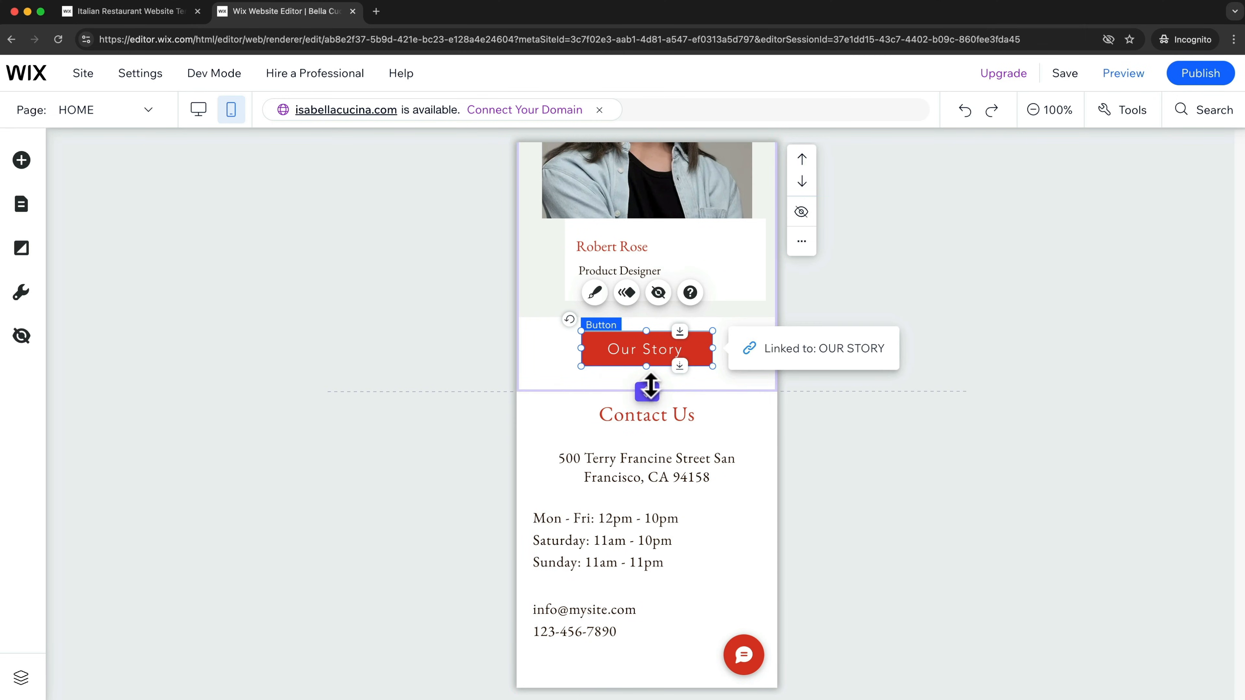
left_click_drag(649, 396, 647, 411)
left_click_drag(668, 370, 667, 375)
Step: Examine the mobile contact form, map and footer, and return to the Book a Table section
scroll(744, 410, "down", 10)
scroll(701, 390, "down", 9)
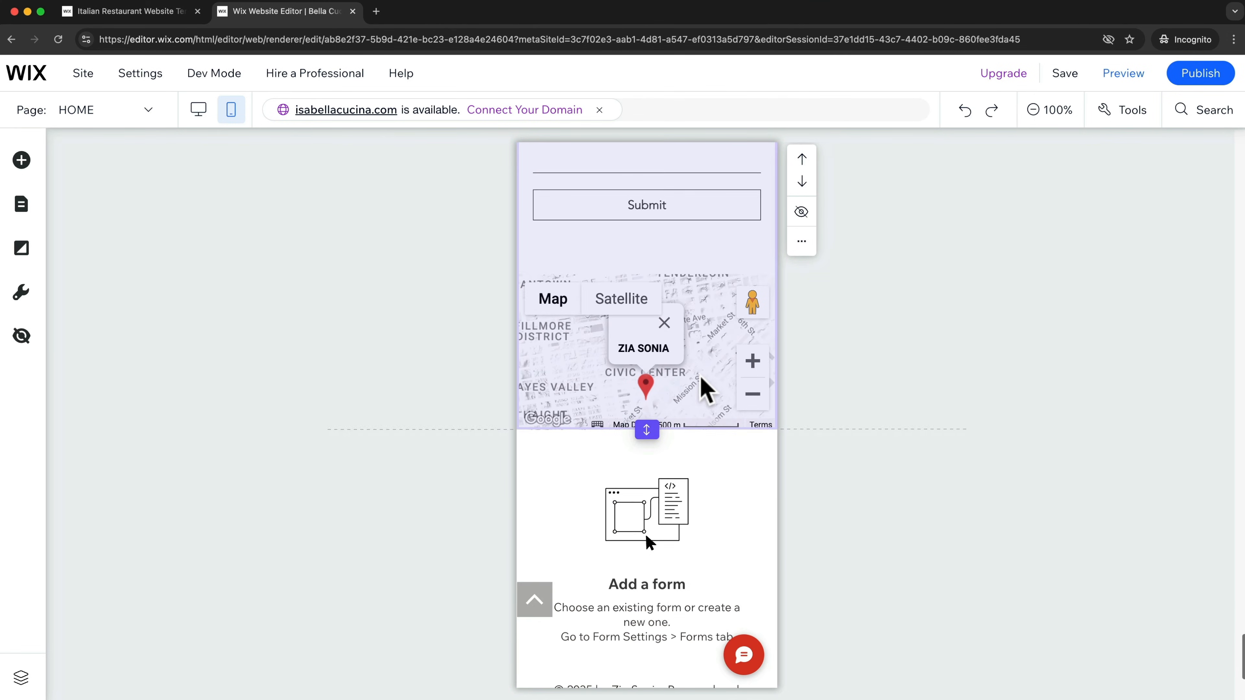
scroll(701, 376, "down", 2)
scroll(697, 460, "up", 11)
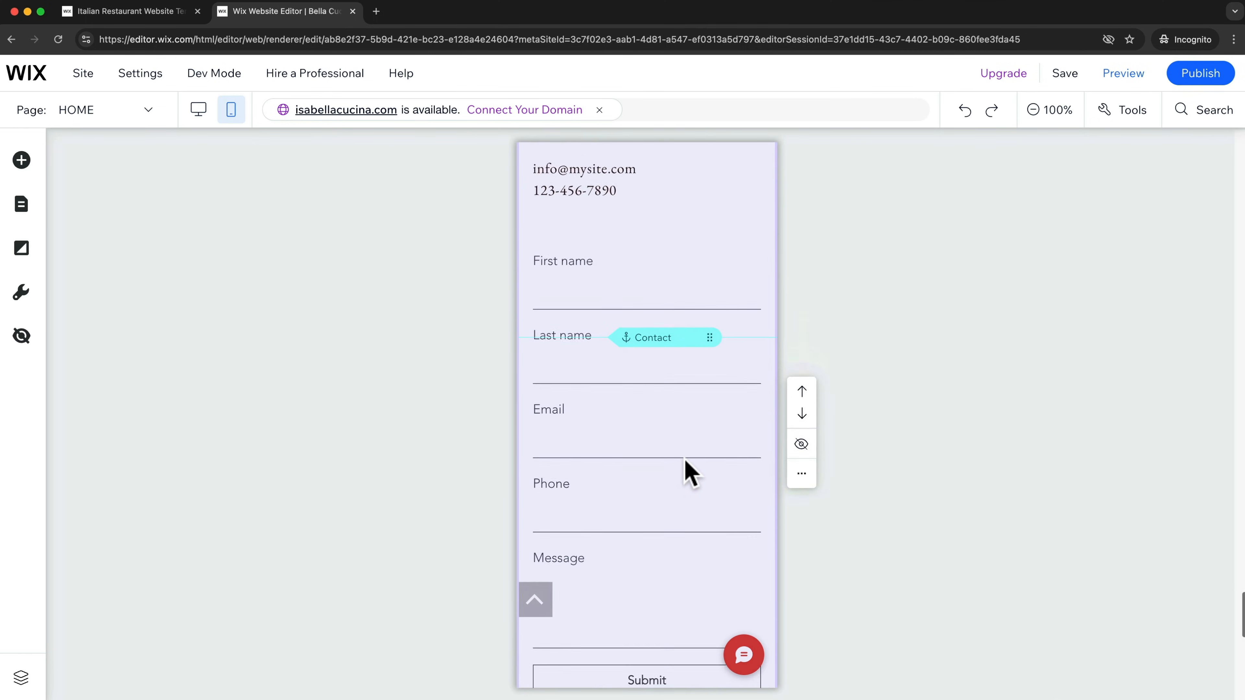
scroll(687, 471, "up", 20)
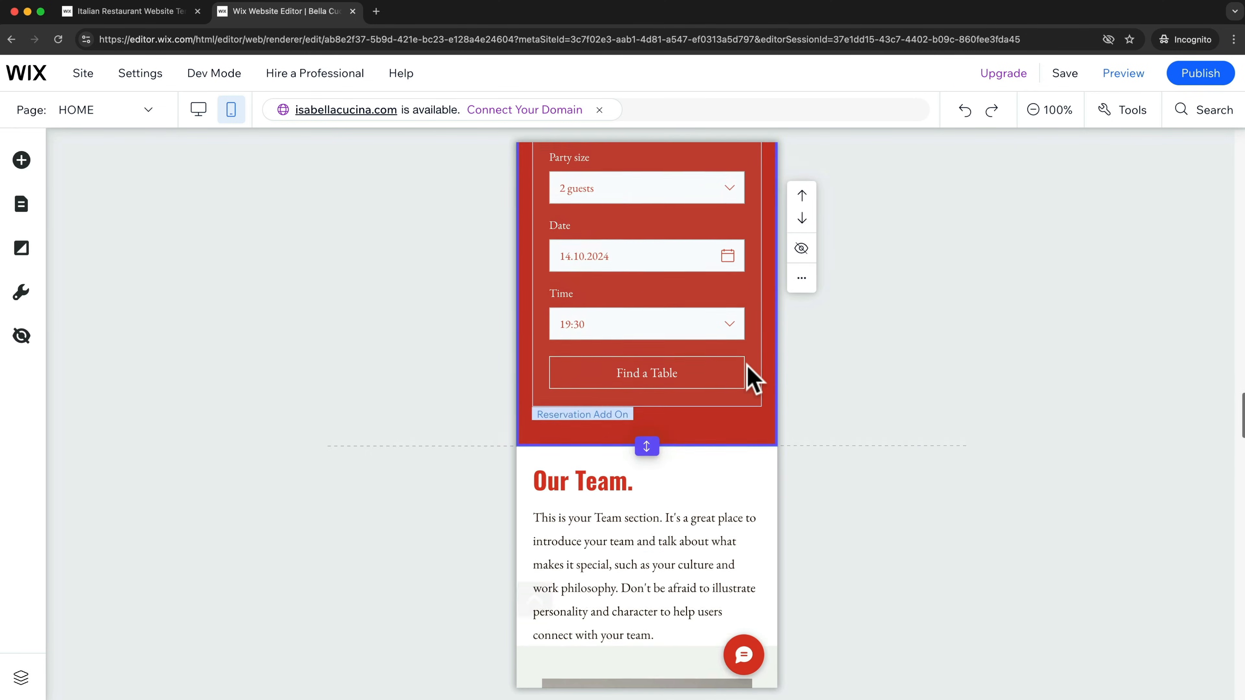
scroll(753, 380, "up", 3)
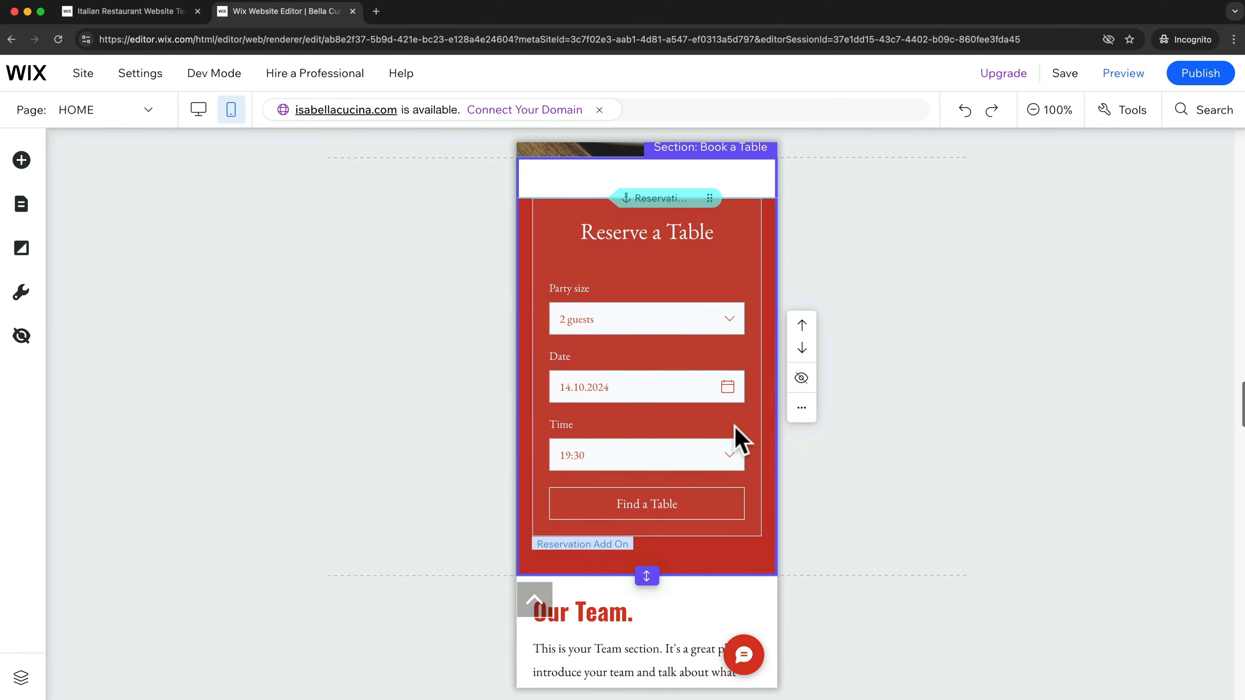
scroll(738, 438, "down", 1)
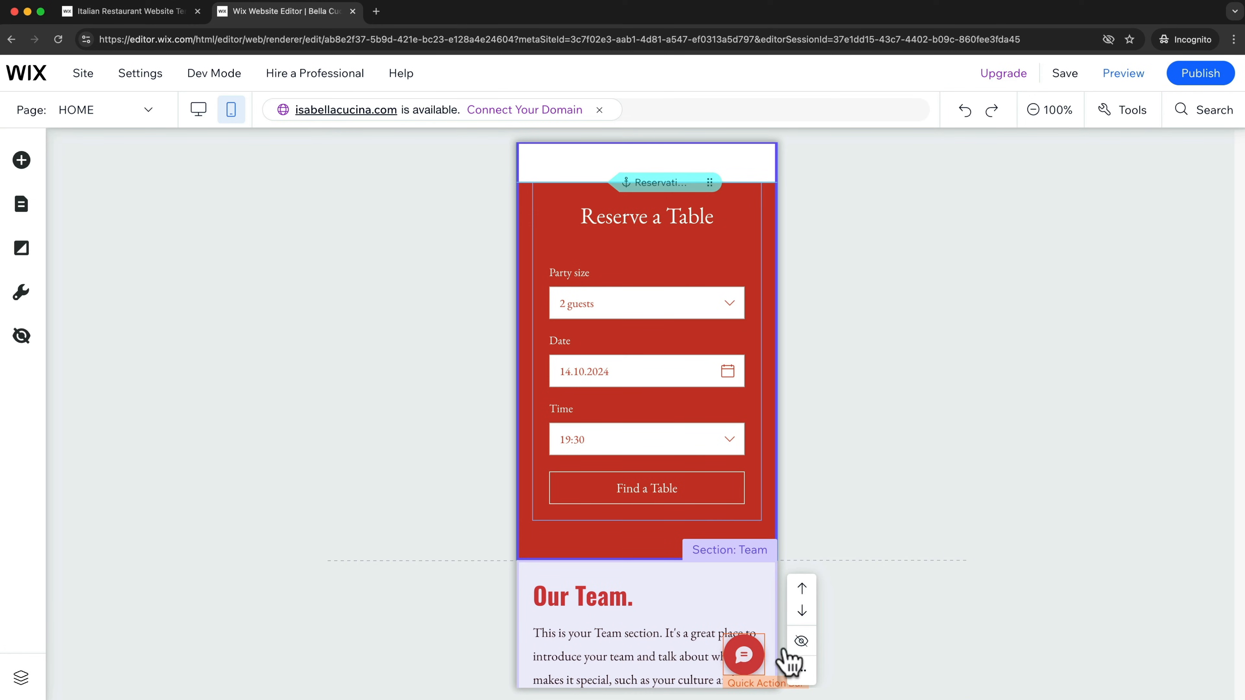
Step: Add a Phone action to the mobile Quick Action Bar
left_click(744, 657)
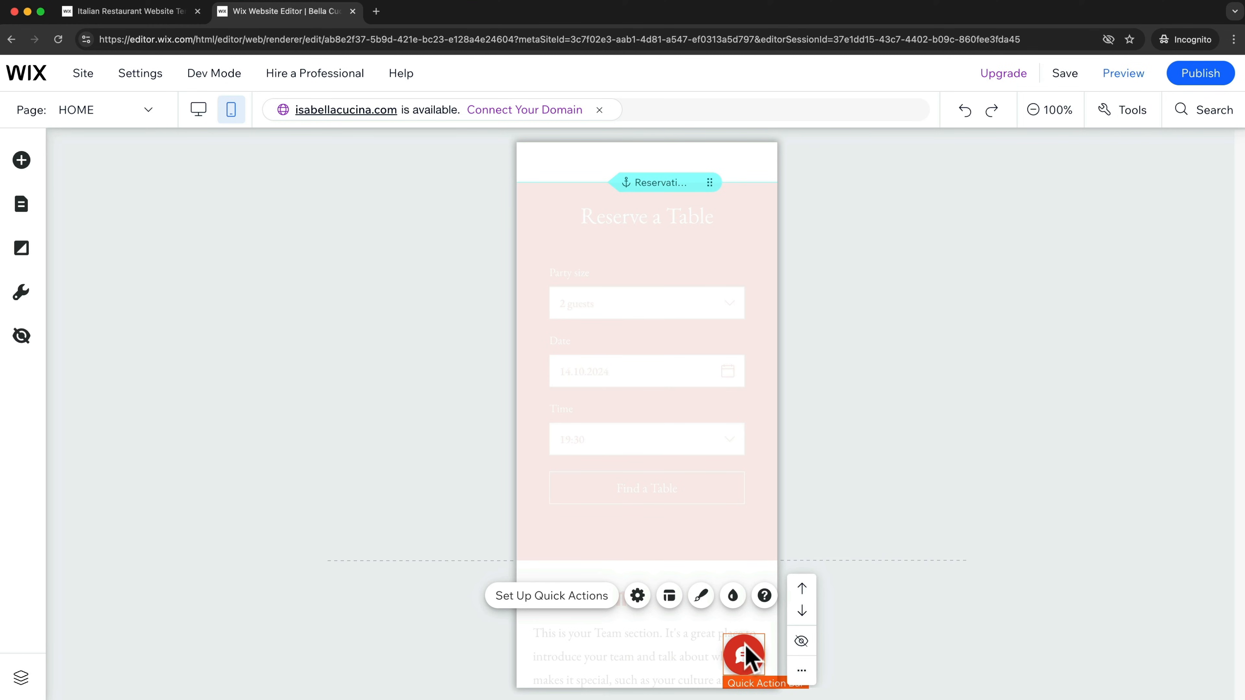
left_click(545, 599)
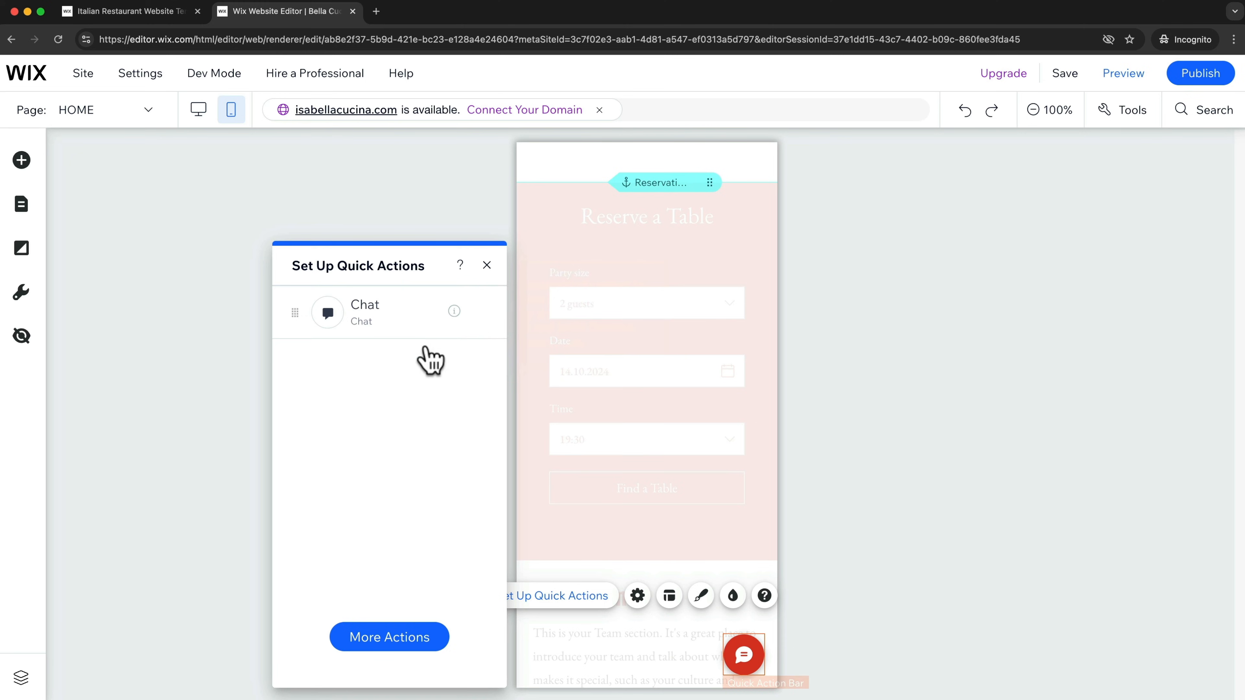
left_click(386, 638)
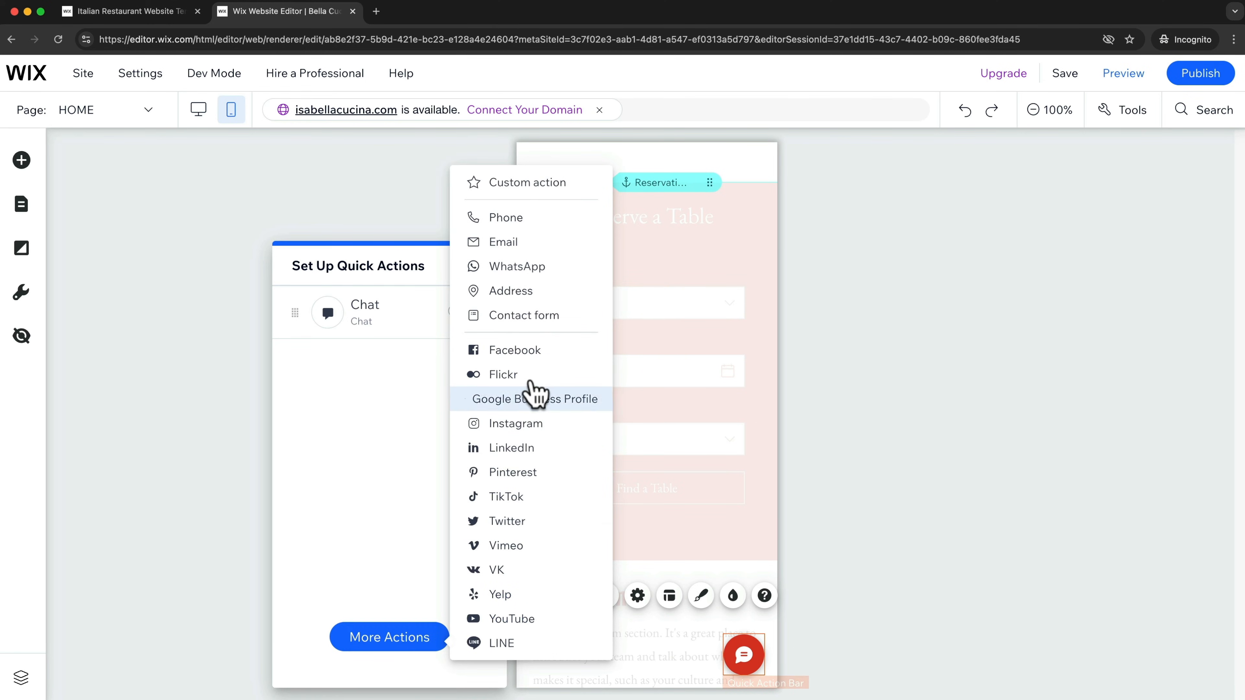
left_click(514, 222)
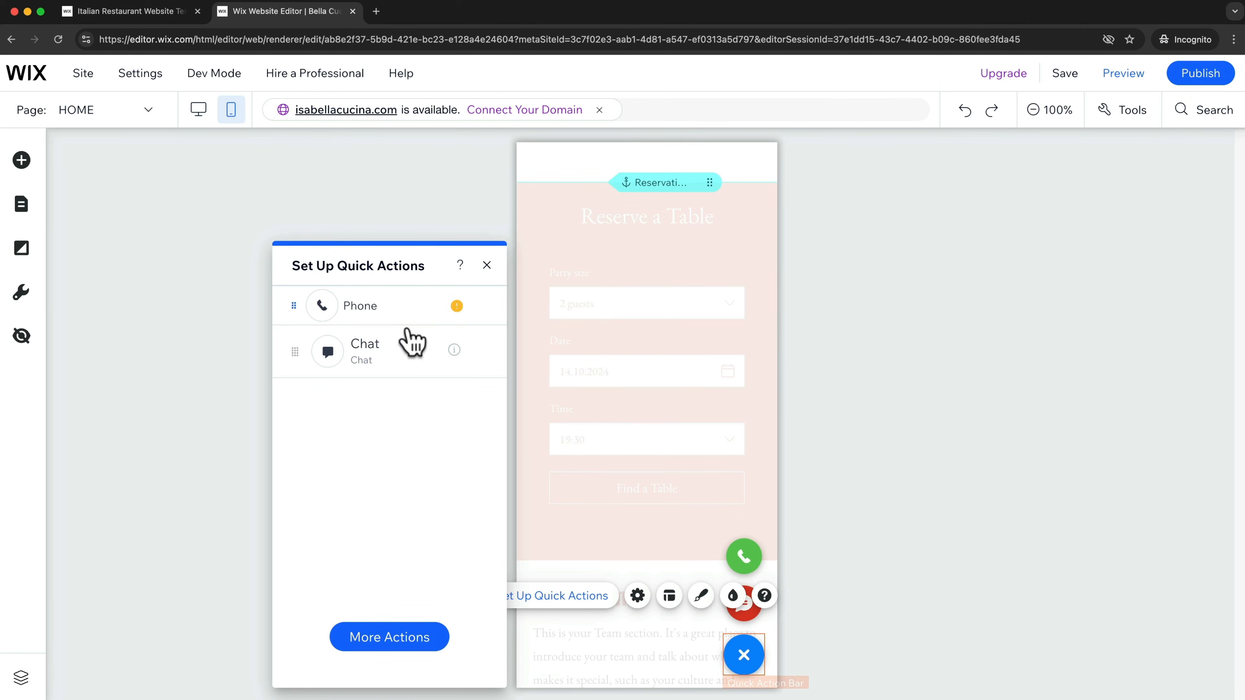
left_click(471, 304)
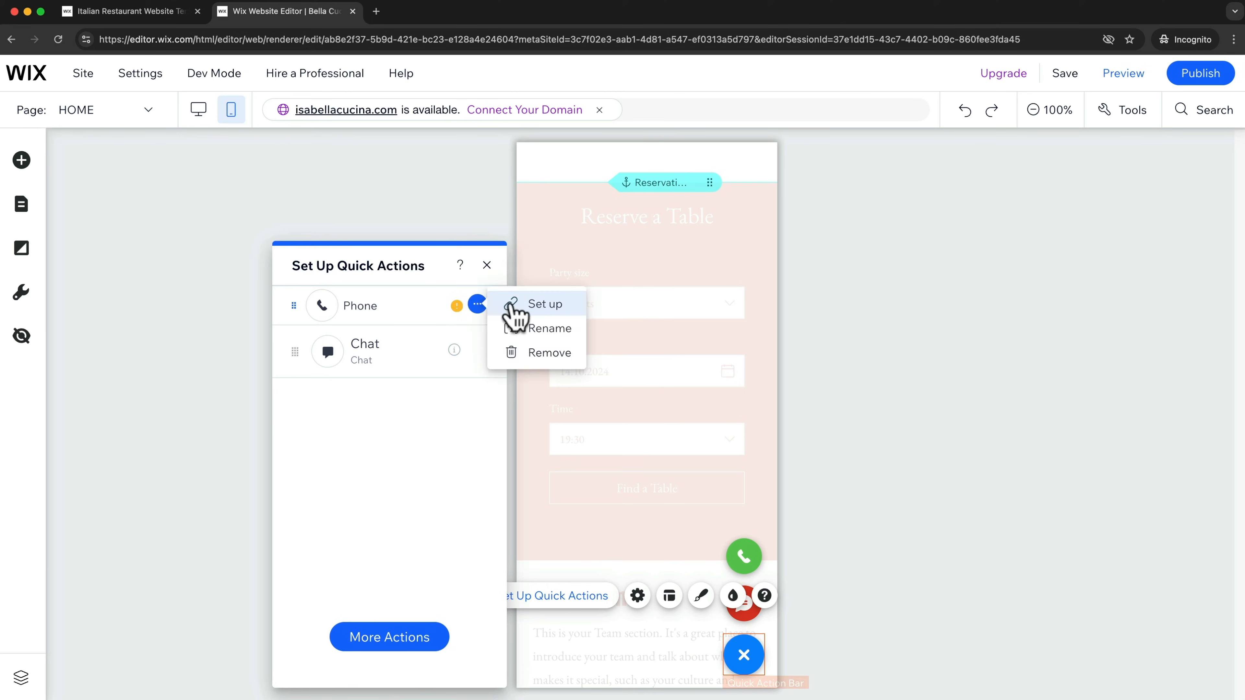
left_click(538, 306)
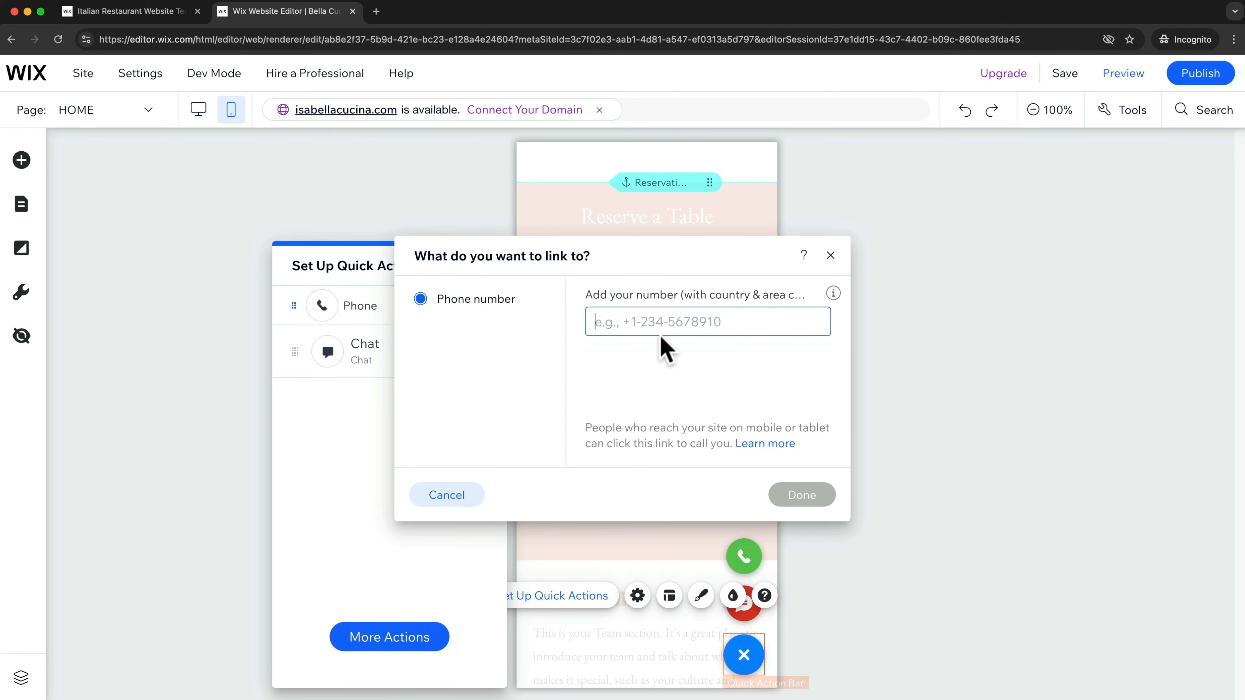
left_click(459, 494)
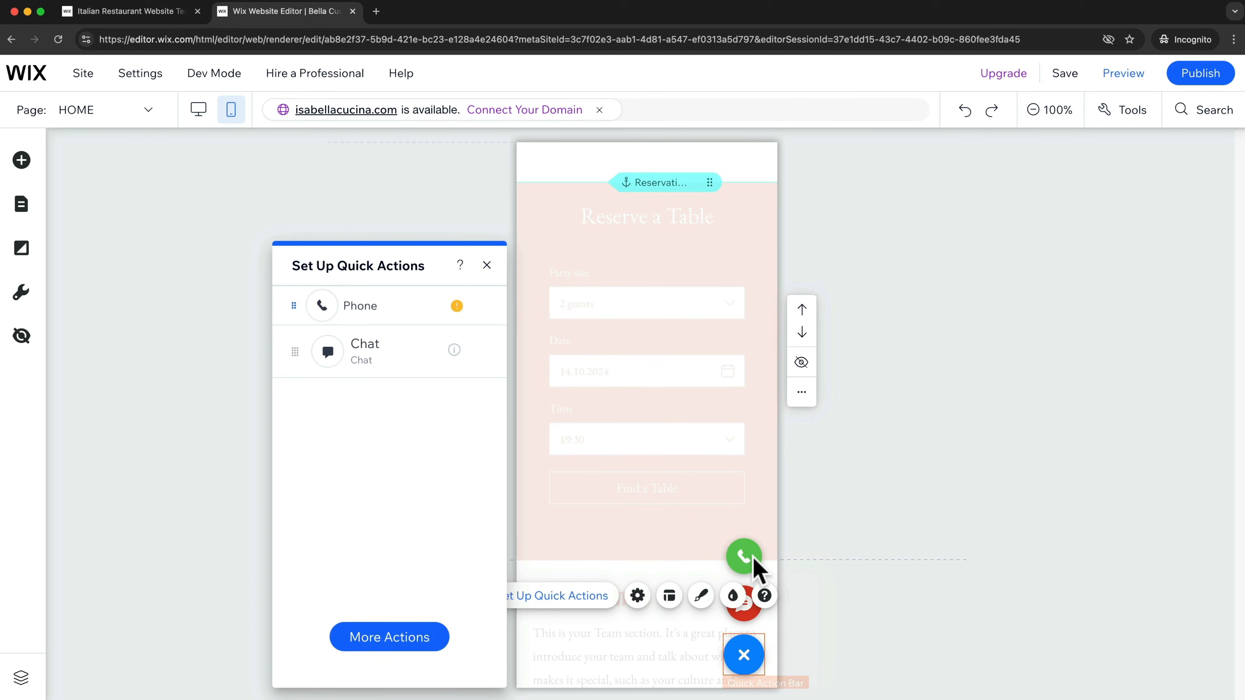
Step: Add an Email action to the mobile Quick Action Bar and close its setup
left_click(395, 637)
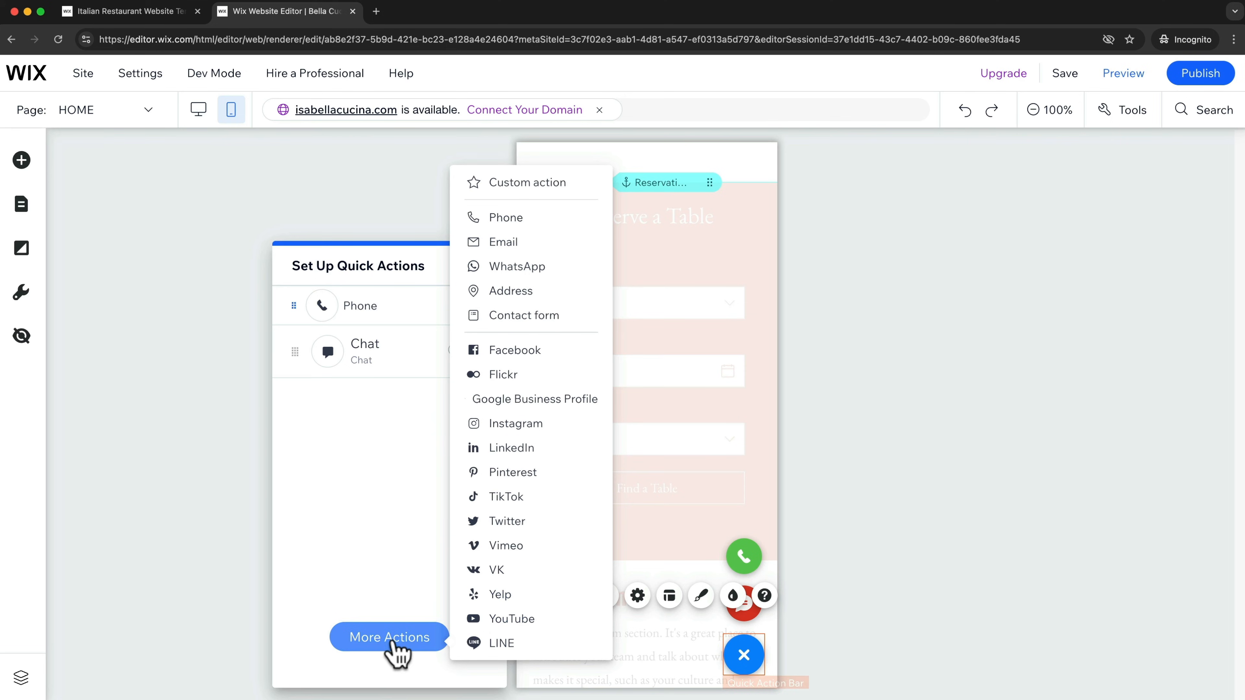
left_click(529, 245)
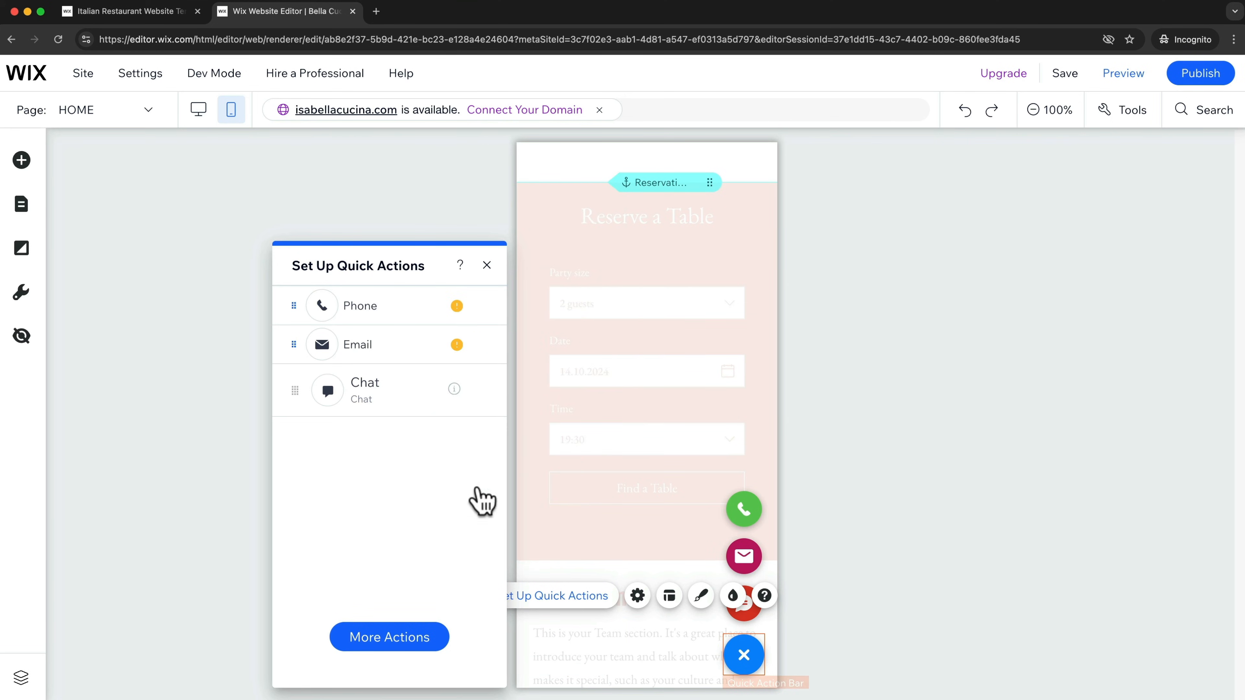
left_click(643, 545)
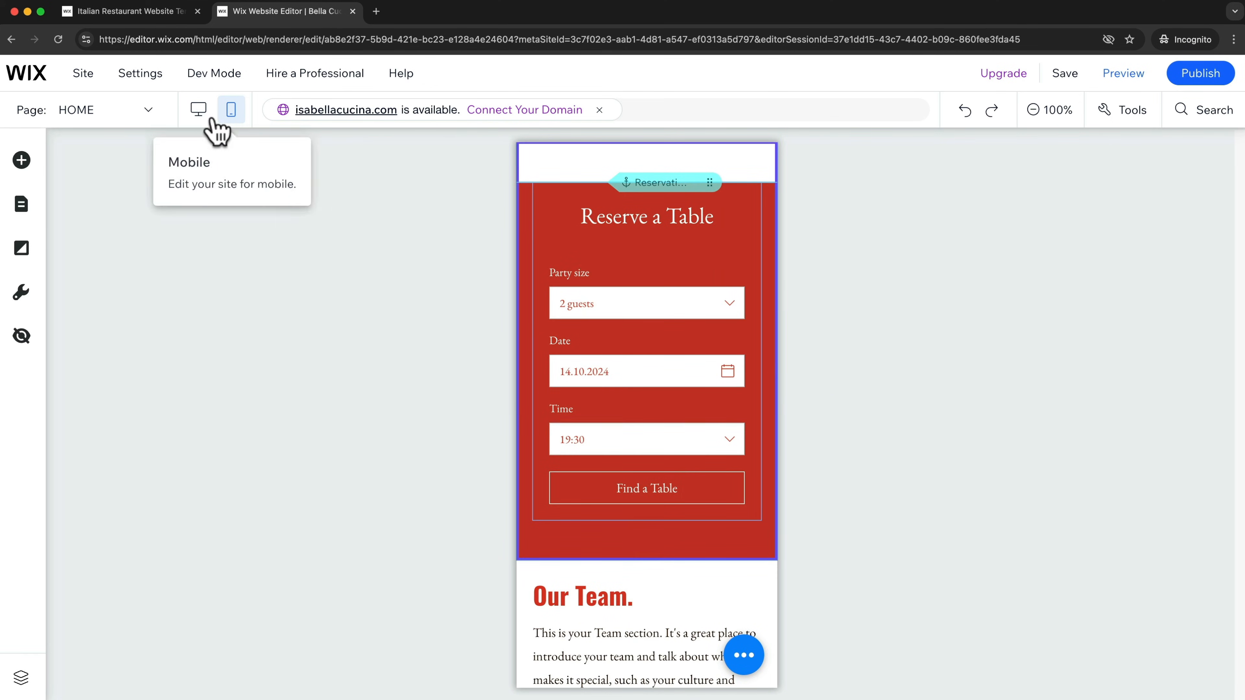
Step: Switch to the desktop version of the site and open reservation management from the Reserve a Table form
left_click(199, 109)
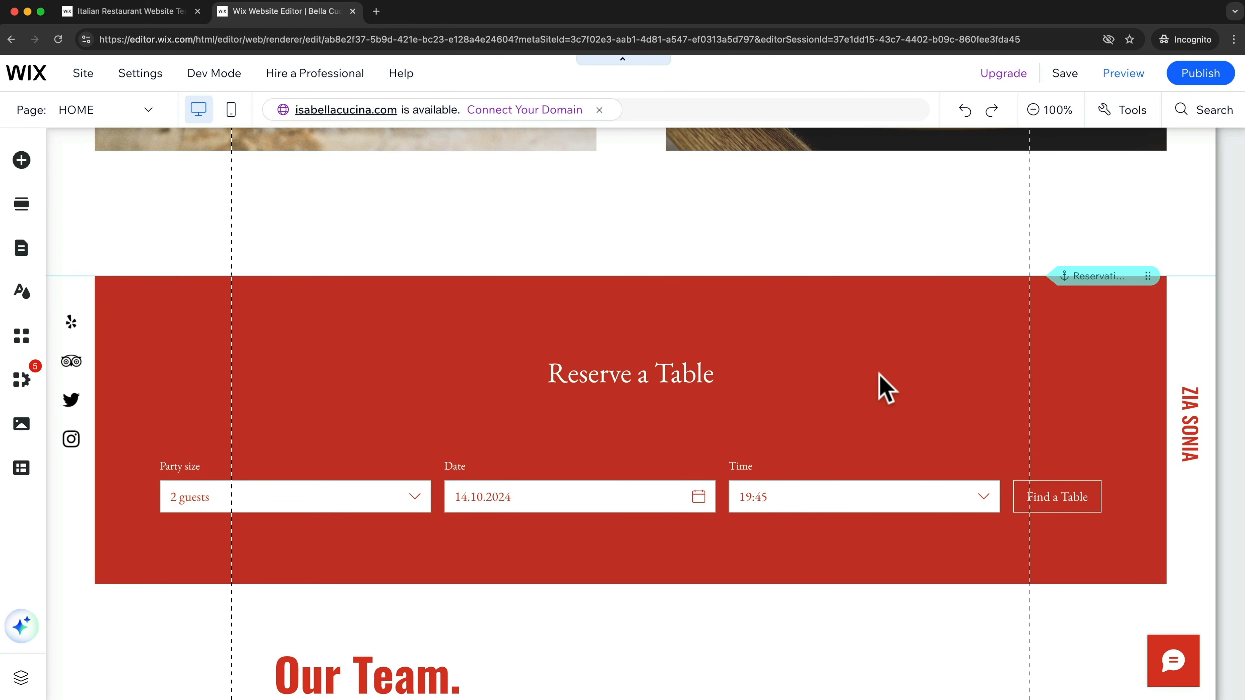
left_click(885, 387)
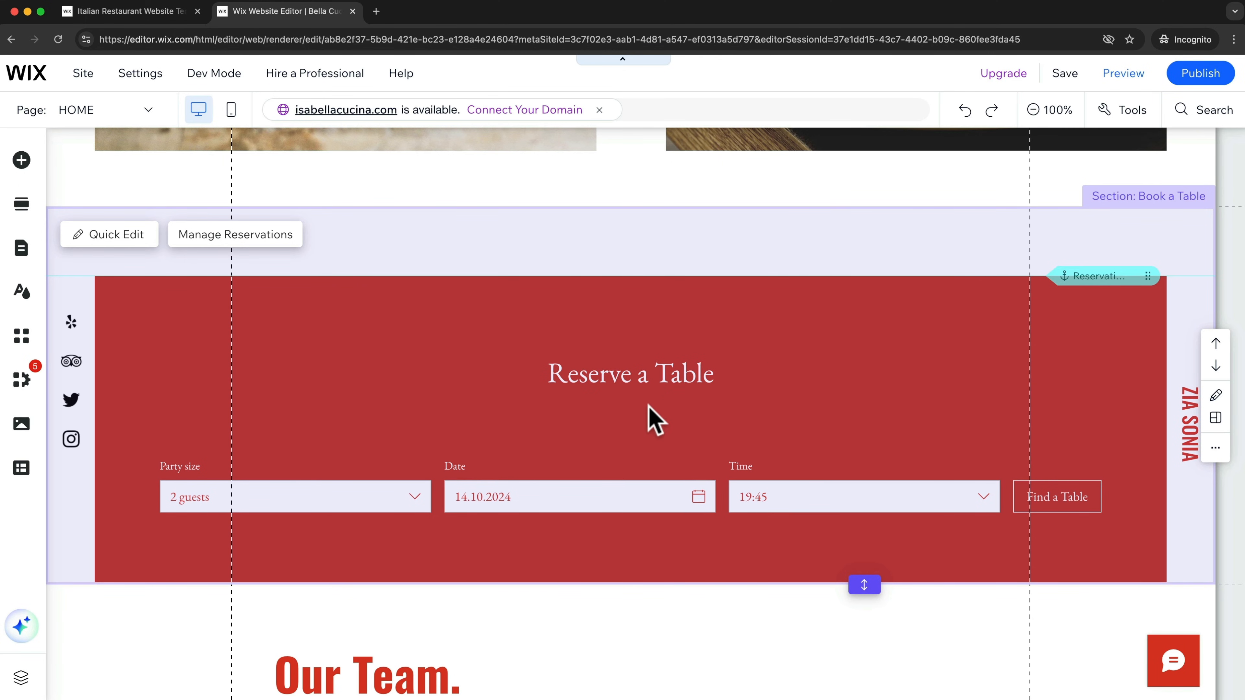
left_click(613, 390)
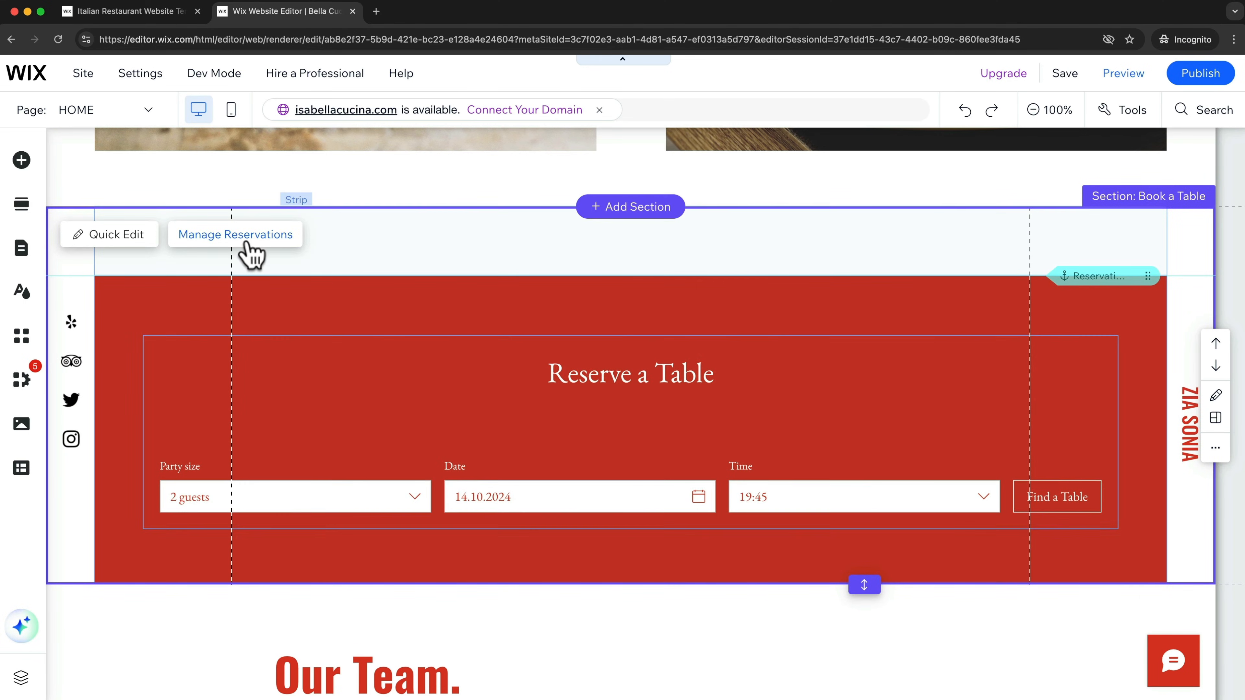
left_click(247, 240)
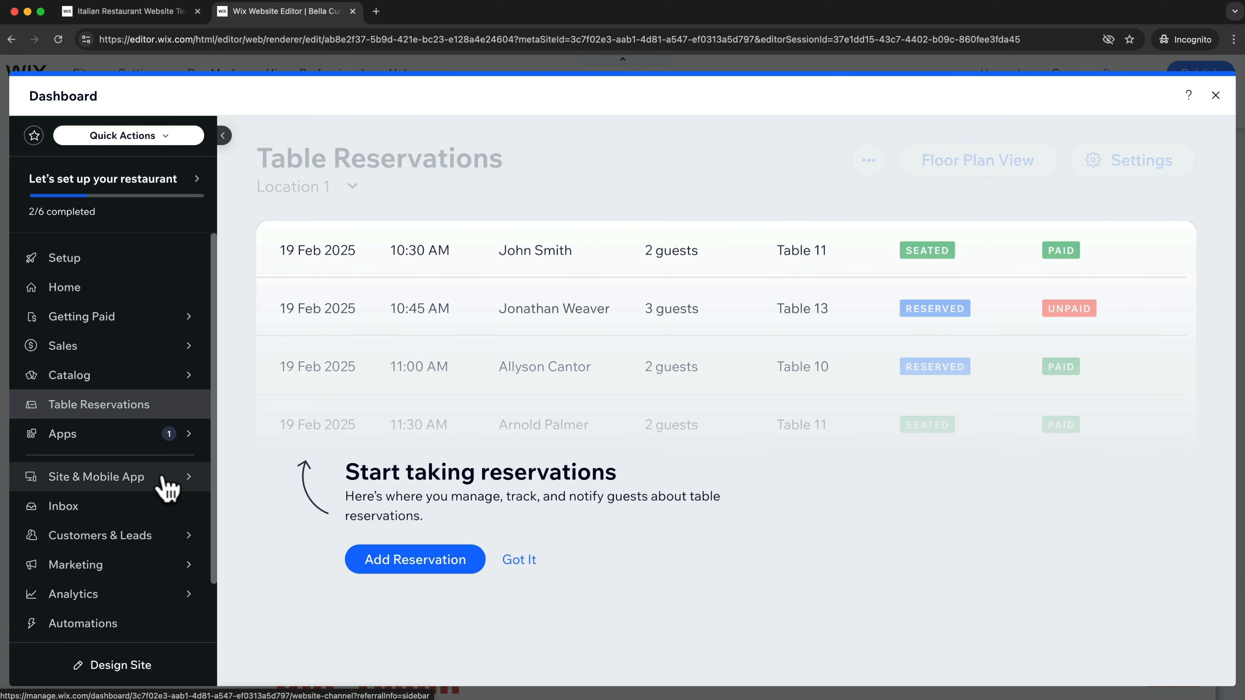
Step: Open the site's app management page and examine the installed apps and Wix business solutions
mouse_move(114, 449)
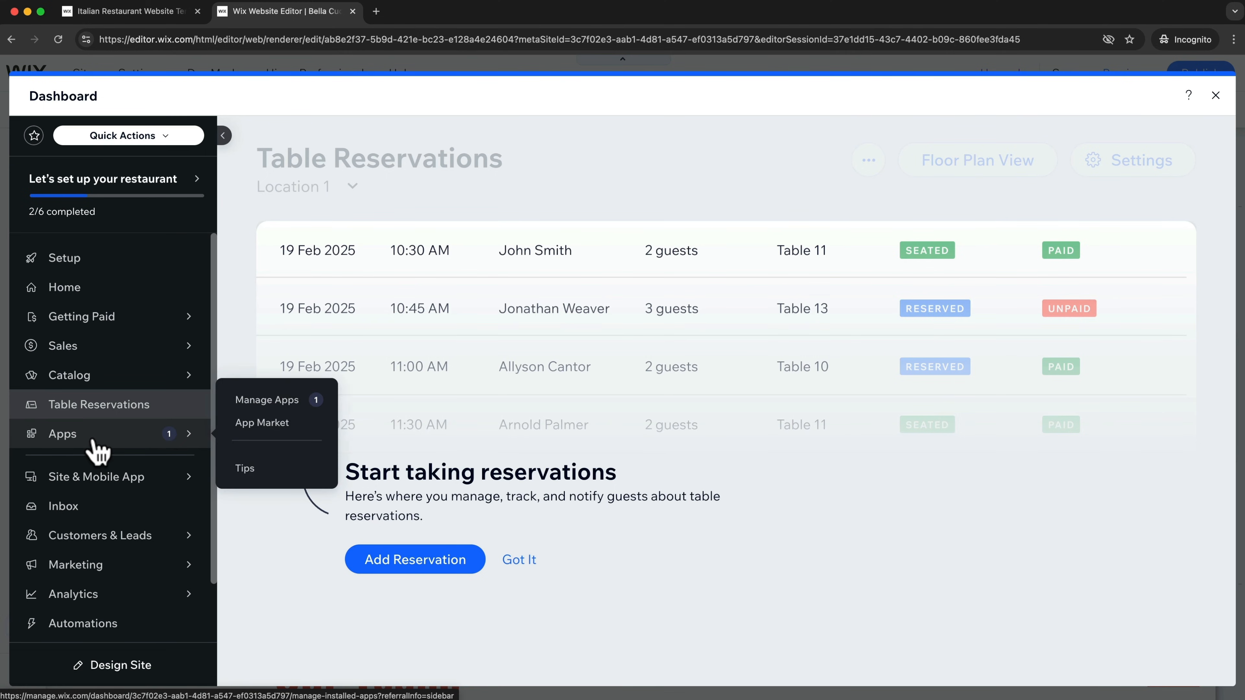
left_click(272, 405)
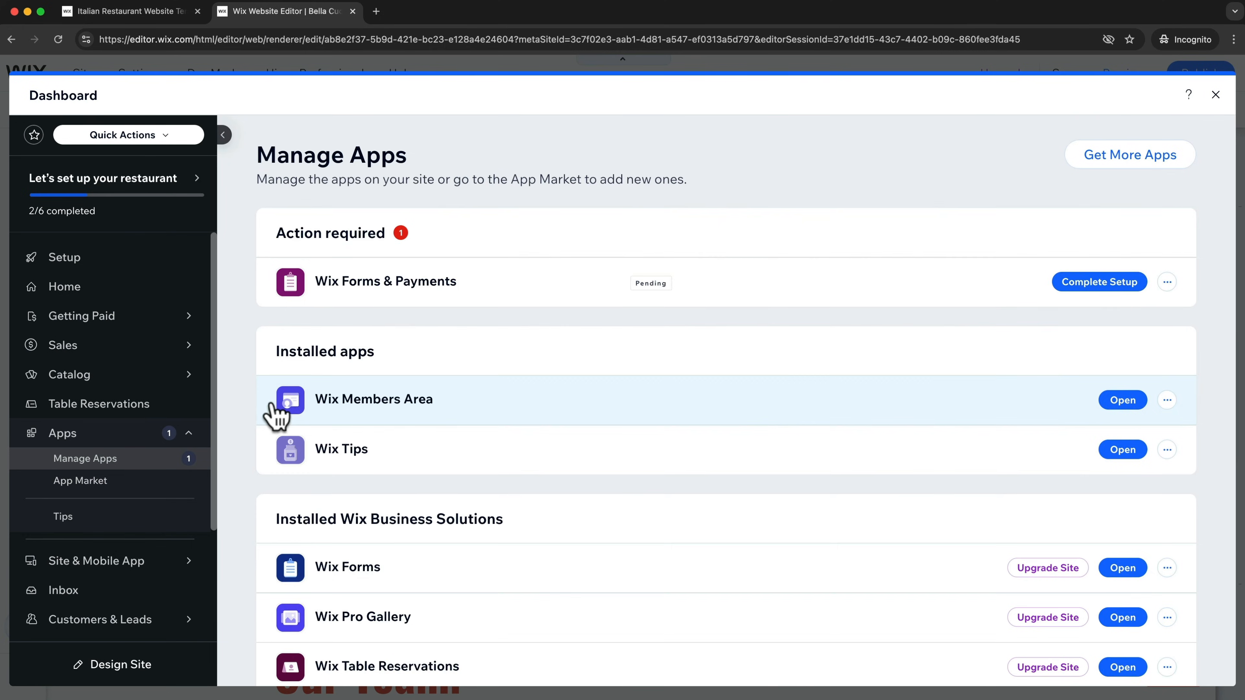
scroll(348, 407, "down", 1)
scroll(349, 407, "down", 1)
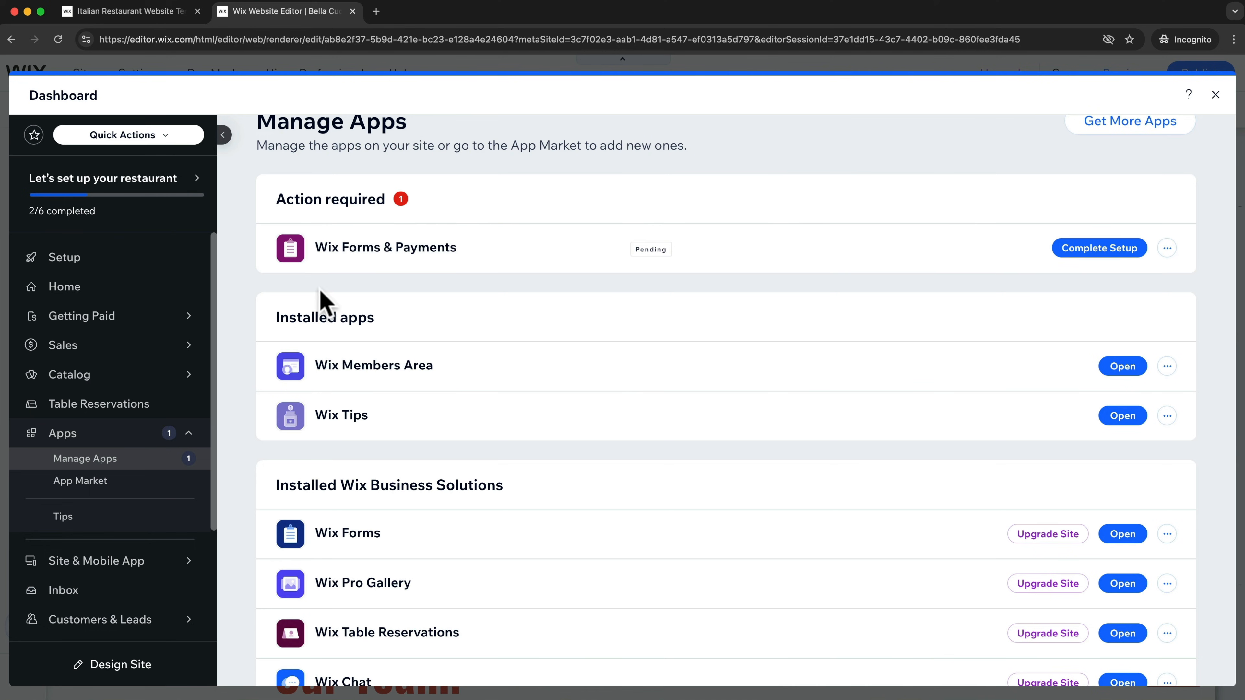
scroll(260, 282, "down", 1)
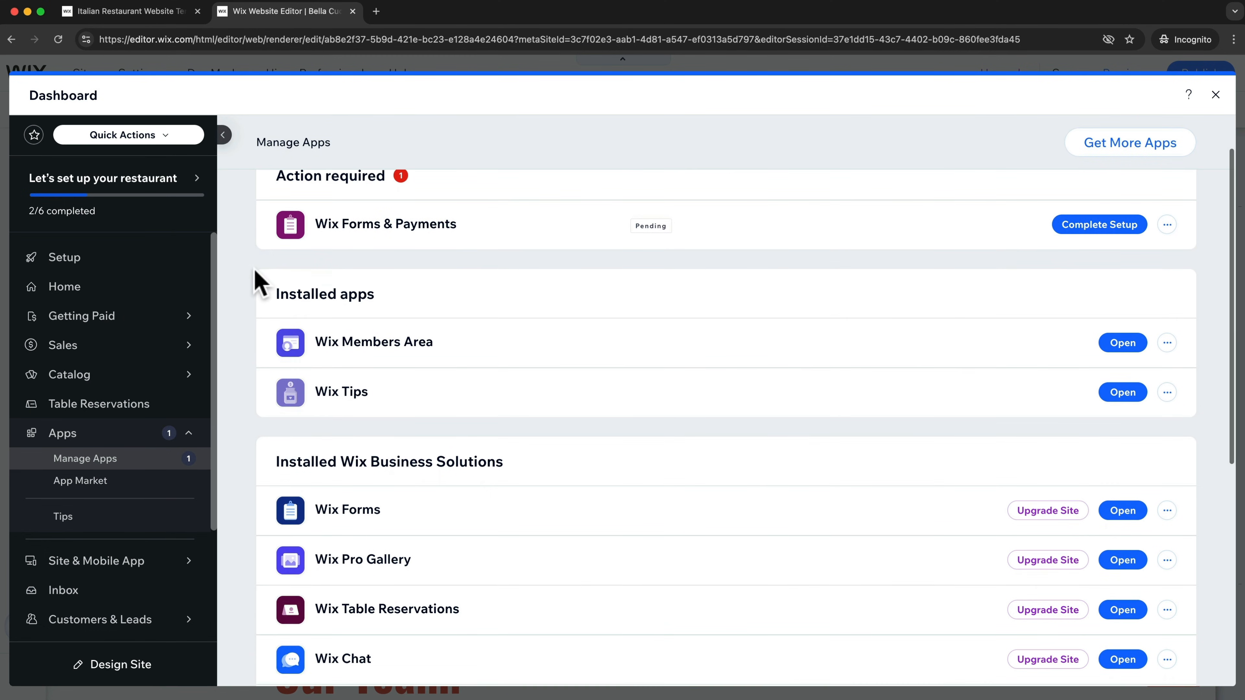
scroll(490, 241, "down", 3)
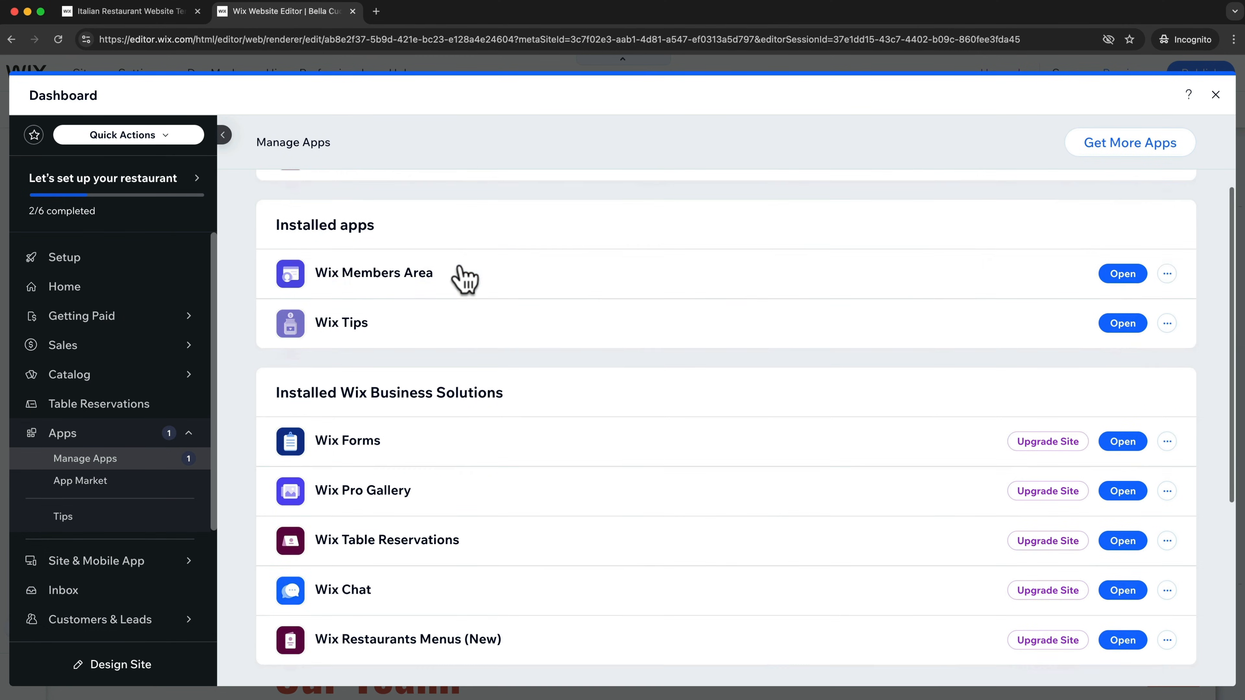
scroll(365, 277, "down", 4)
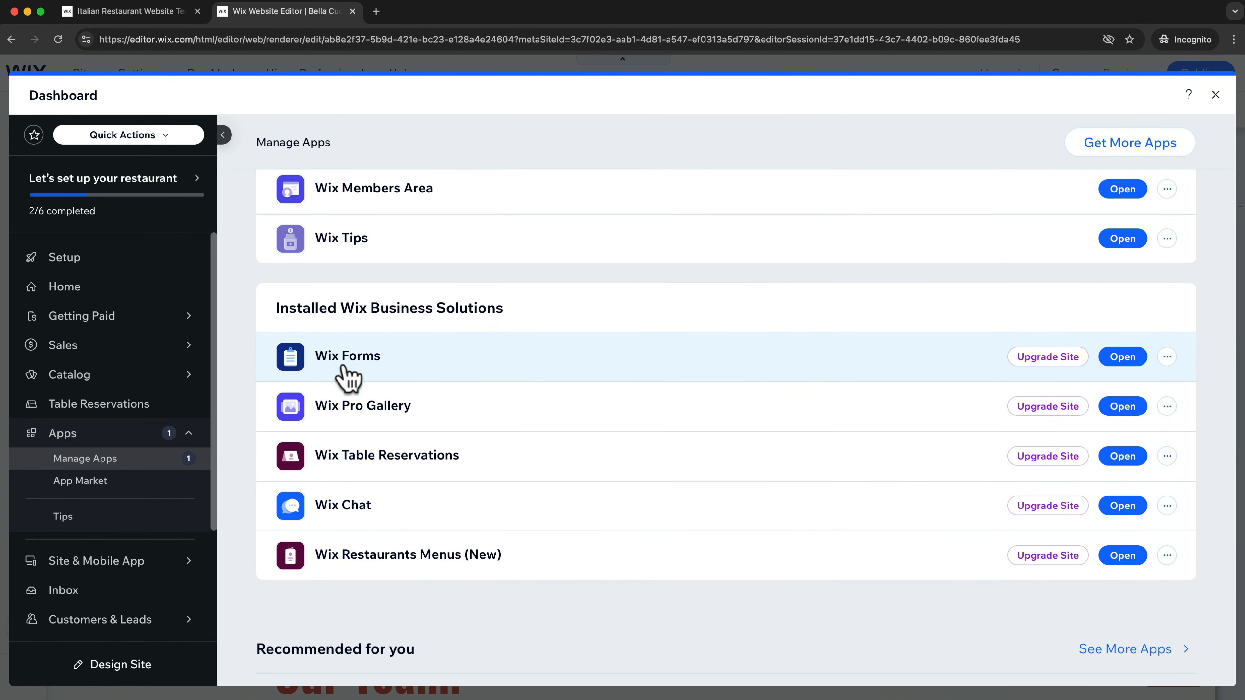
scroll(360, 363, "down", 1)
scroll(362, 362, "down", 2)
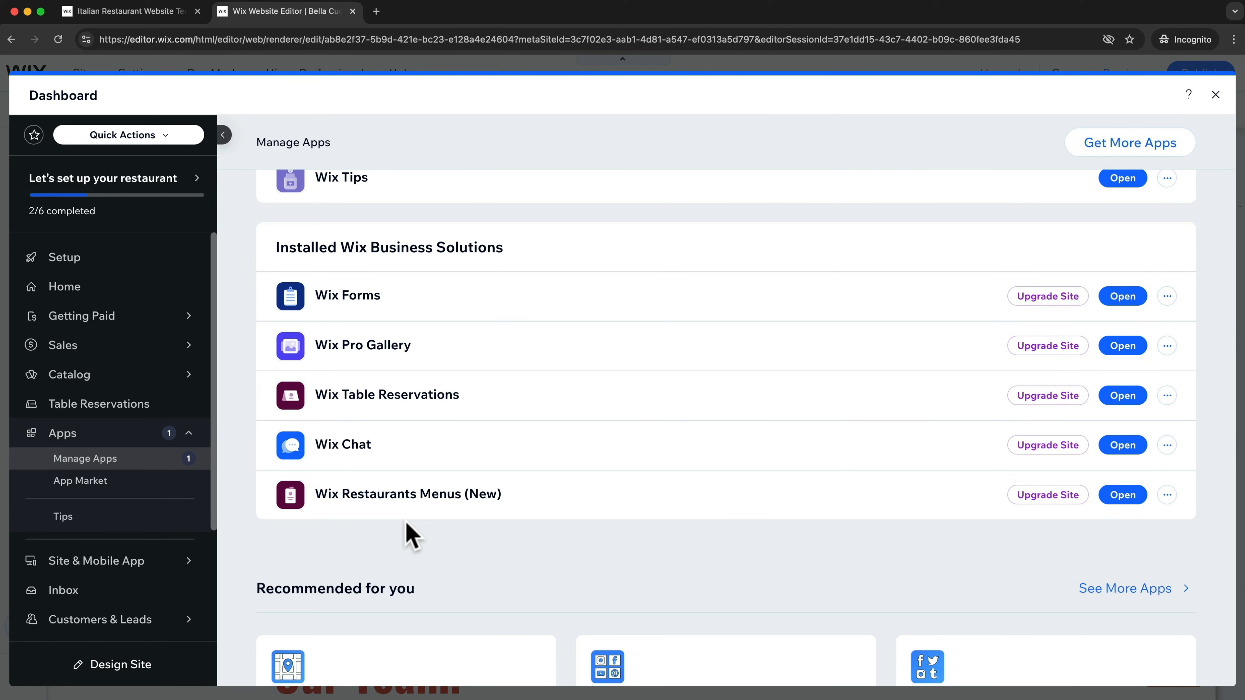
Step: Search the App Market for "bookings" and look through the resulting apps
left_click(88, 488)
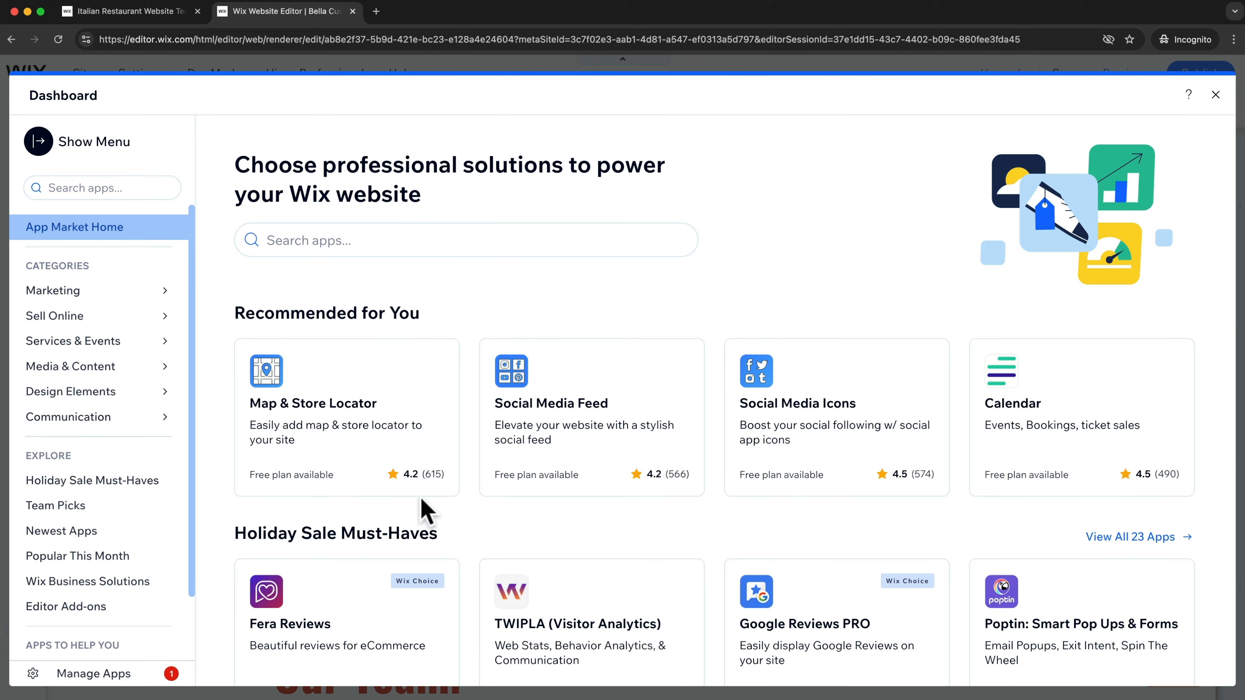
left_click(340, 240)
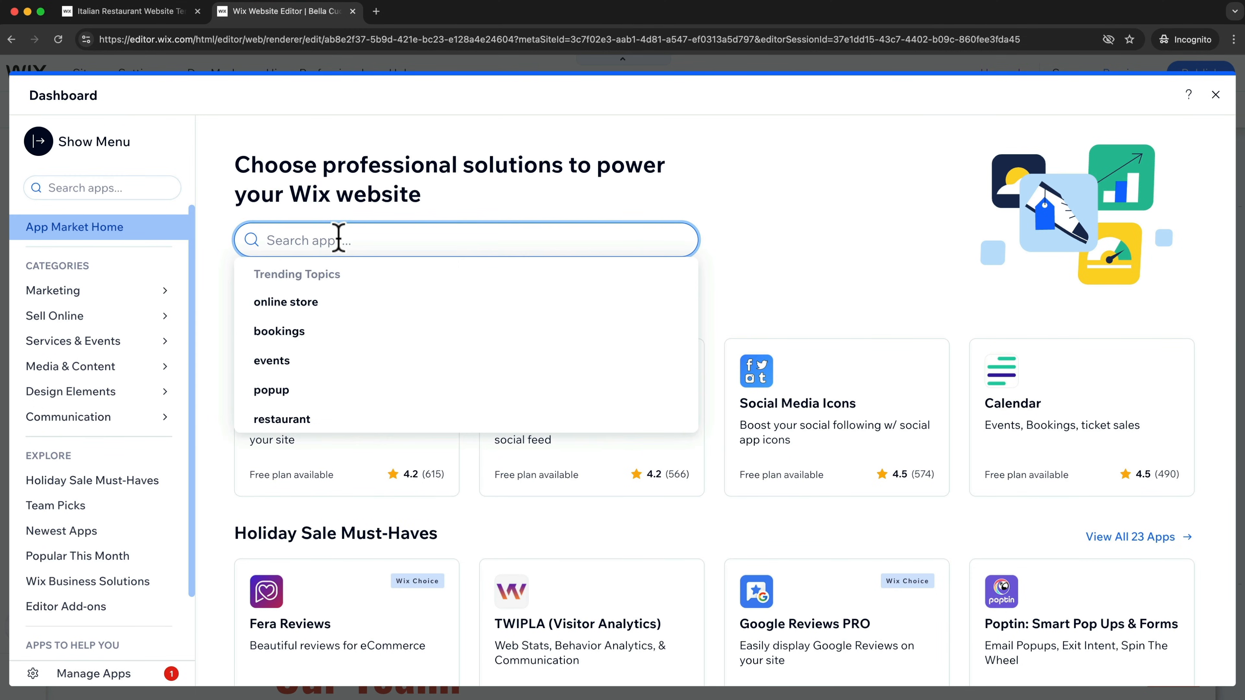
type("bookings")
key("Return")
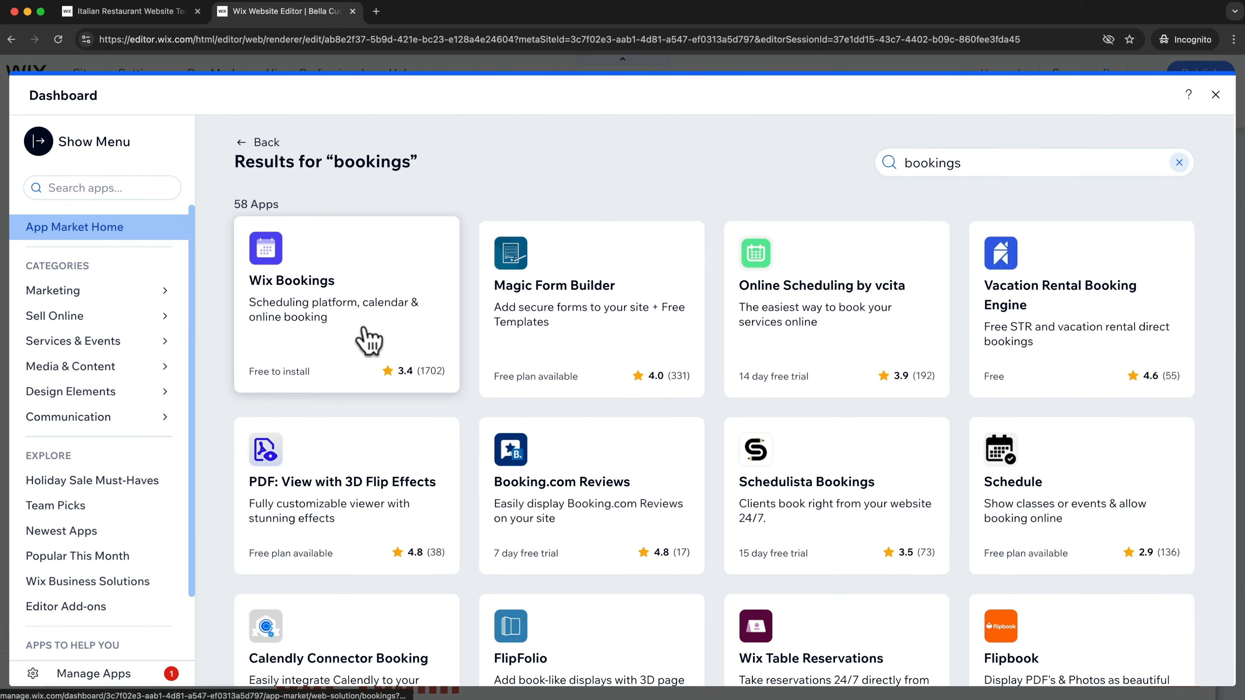
scroll(527, 353, "down", 1)
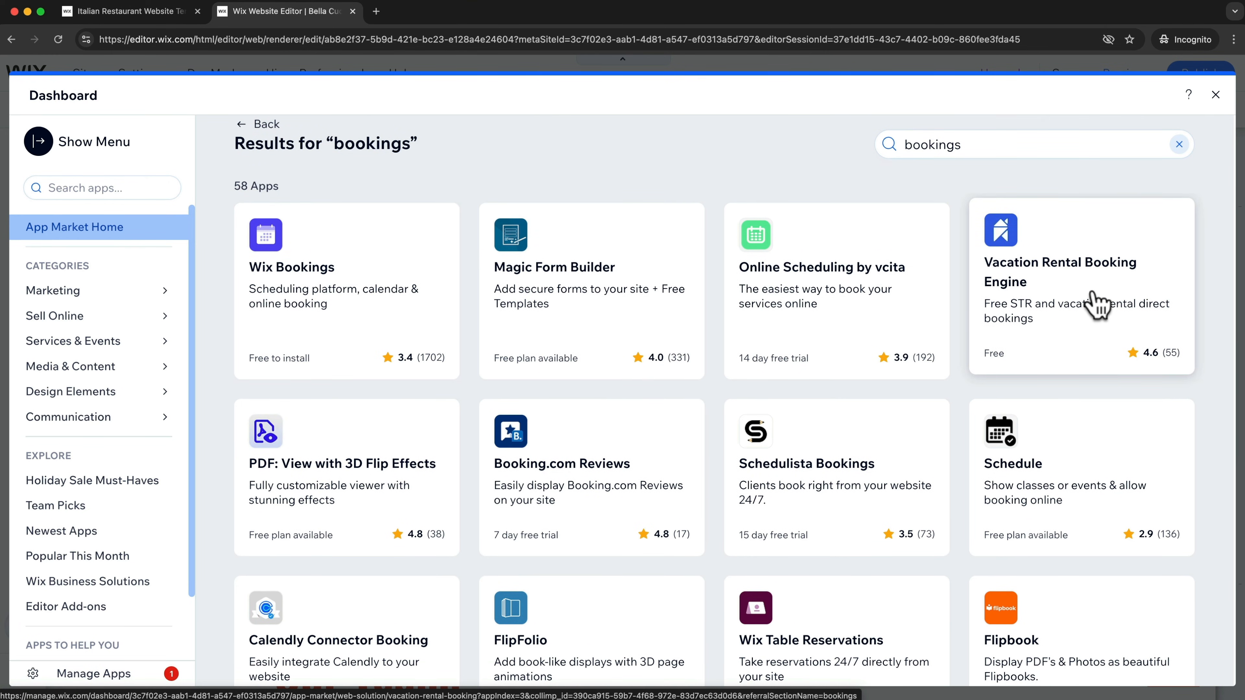
scroll(978, 286, "down", 3)
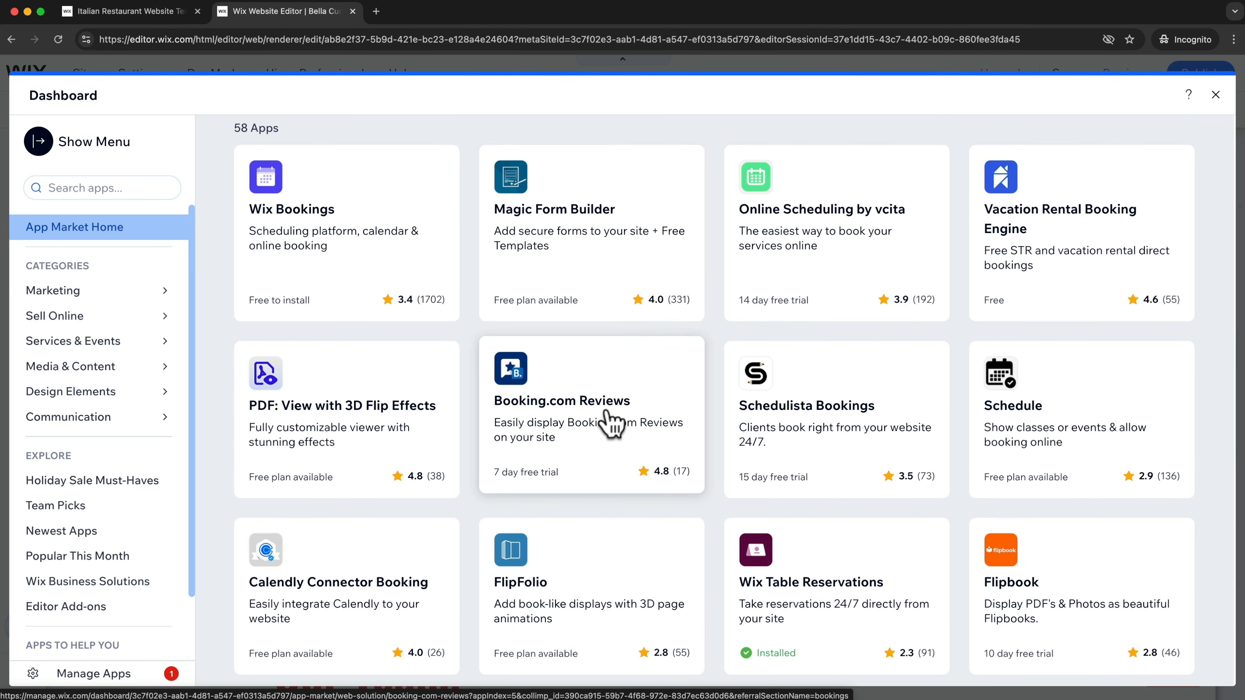
scroll(608, 432, "down", 2)
scroll(650, 423, "up", 2)
scroll(654, 430, "up", 1)
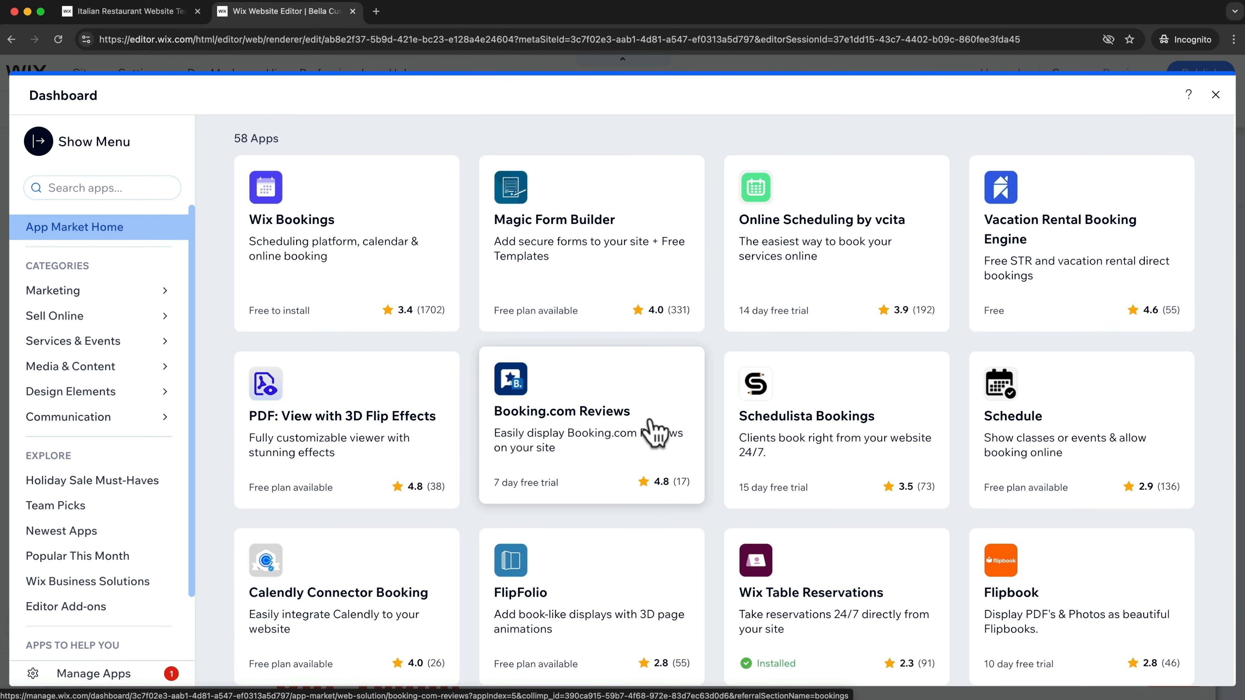
Step: Return to the app management page, review the installed business solutions and close the dashboard
left_click(102, 674)
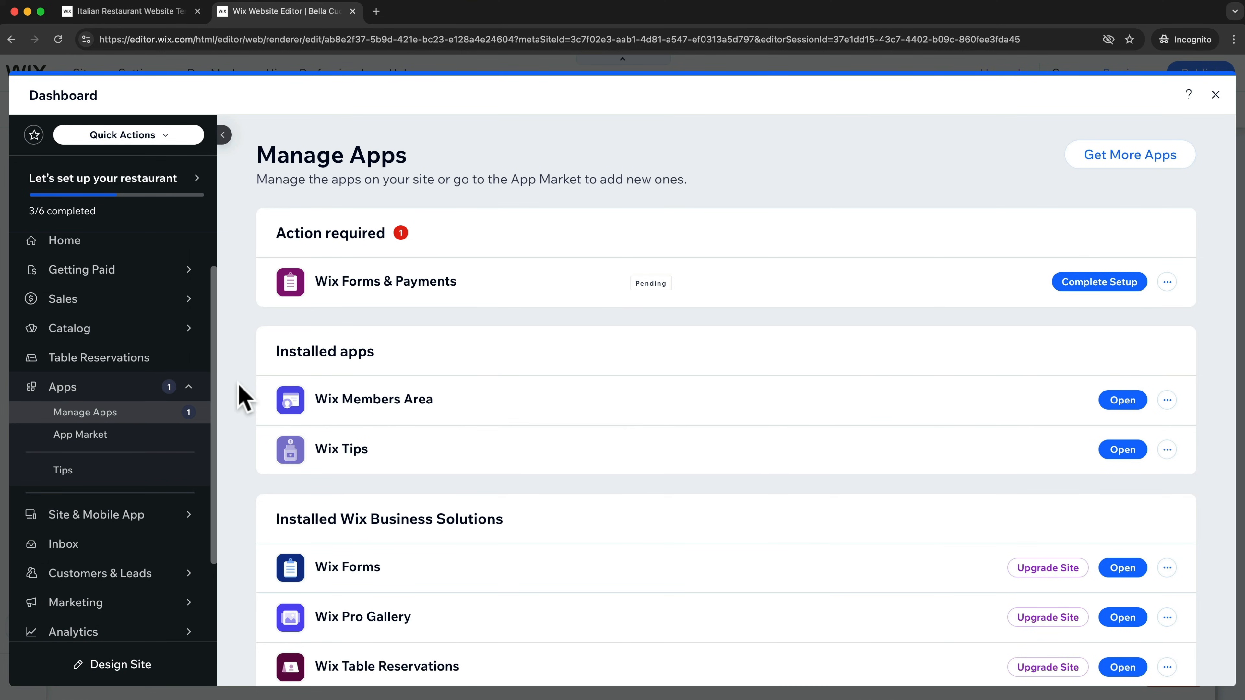
scroll(241, 397, "down", 3)
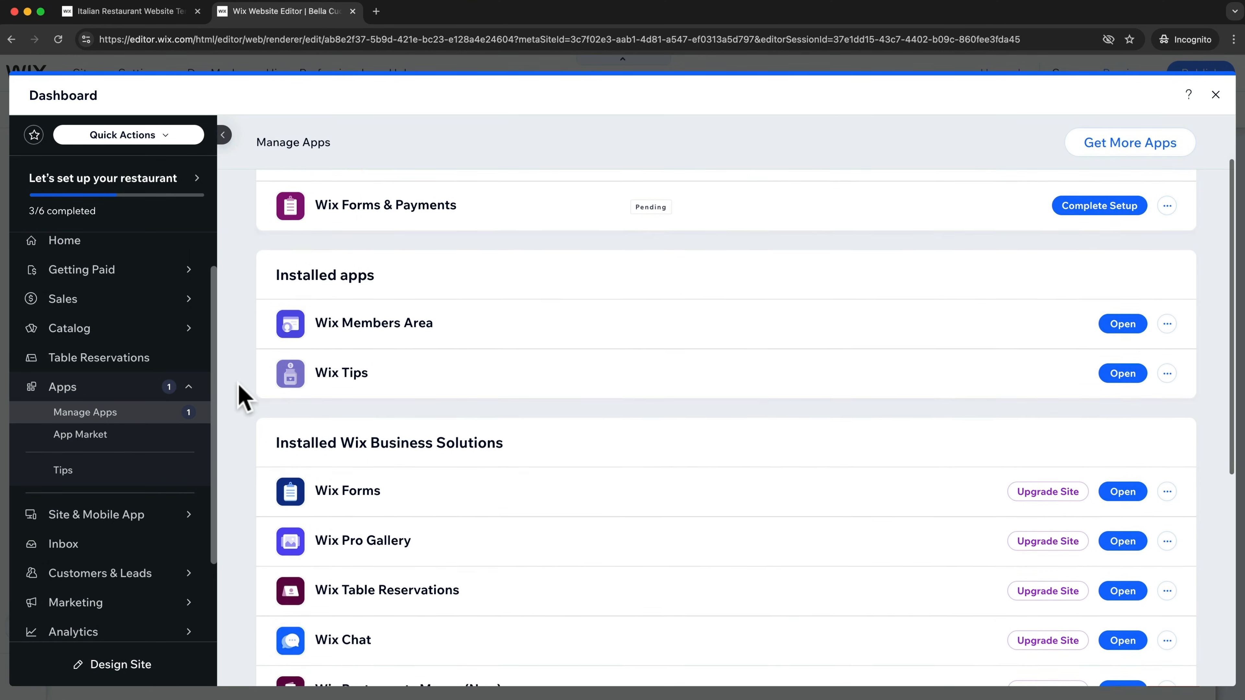
scroll(240, 397, "down", 1)
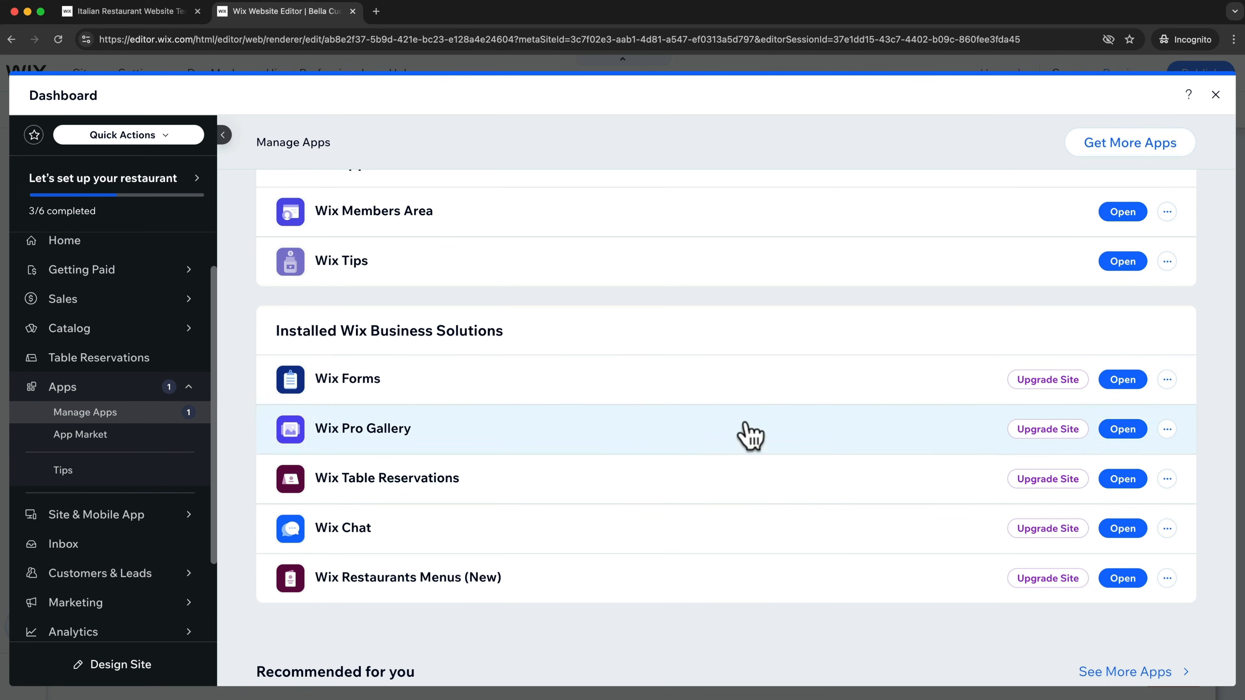
left_click(1216, 94)
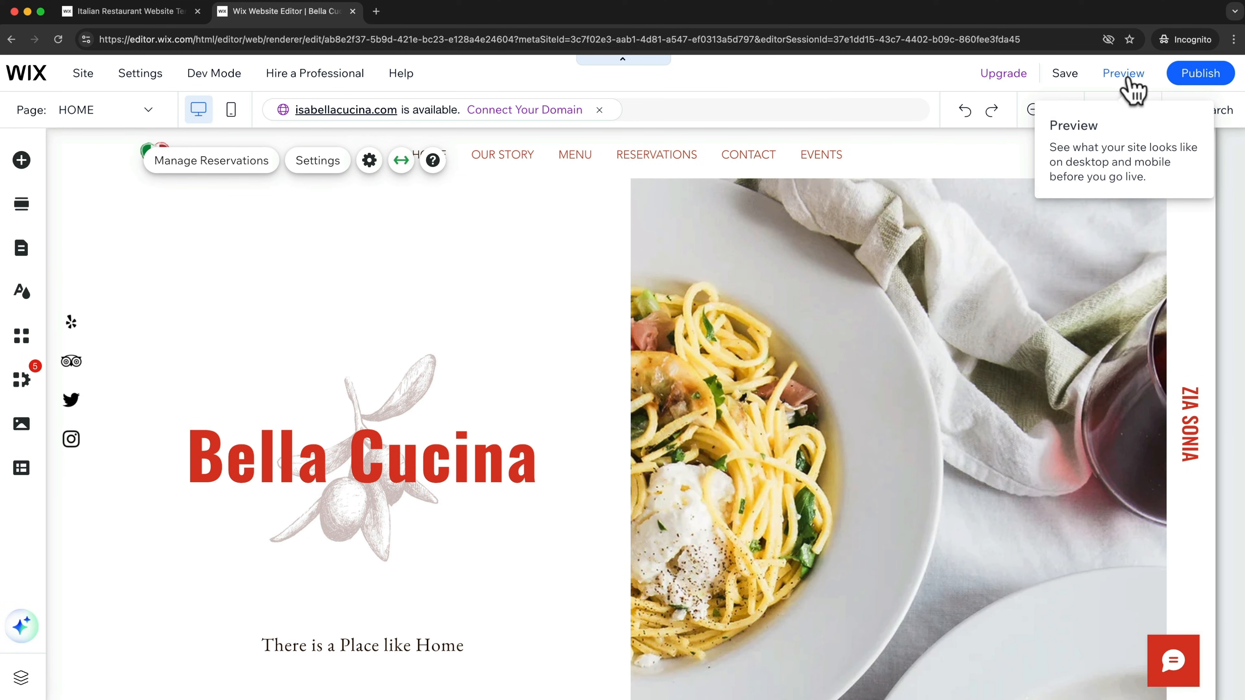
Step: Preview the desktop home page down to the Reserve a Table form, and open the Our Story page
left_click(1130, 79)
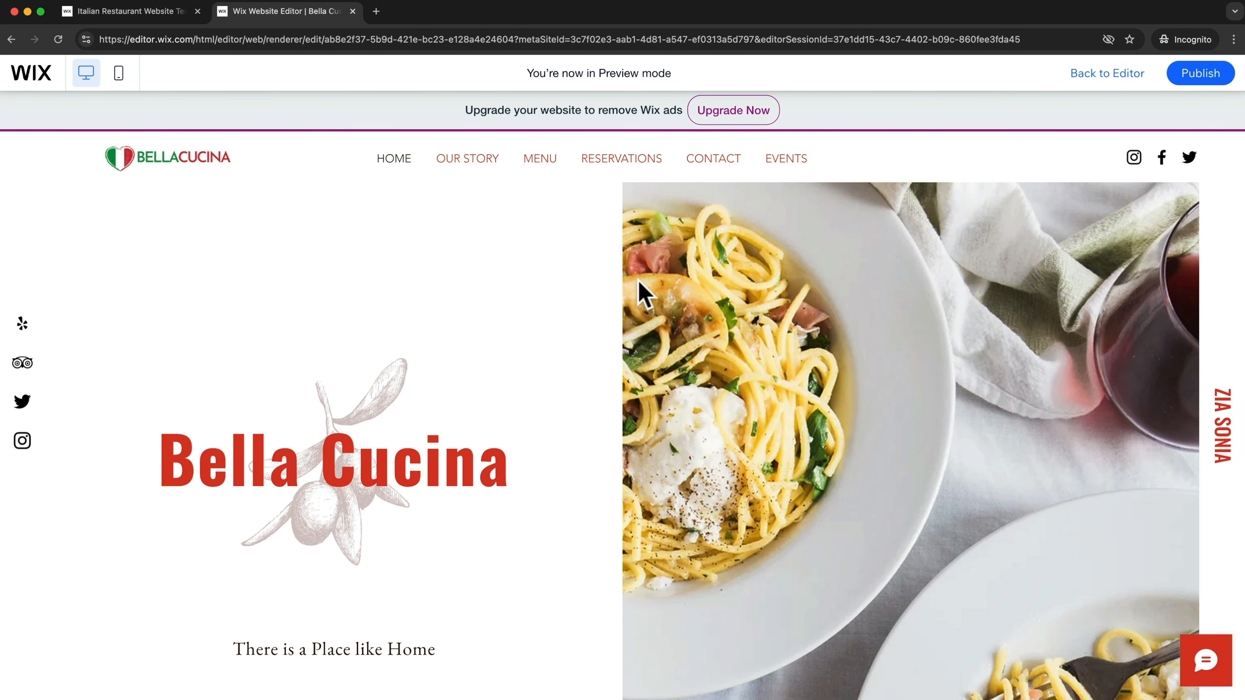
scroll(641, 294, "down", 15)
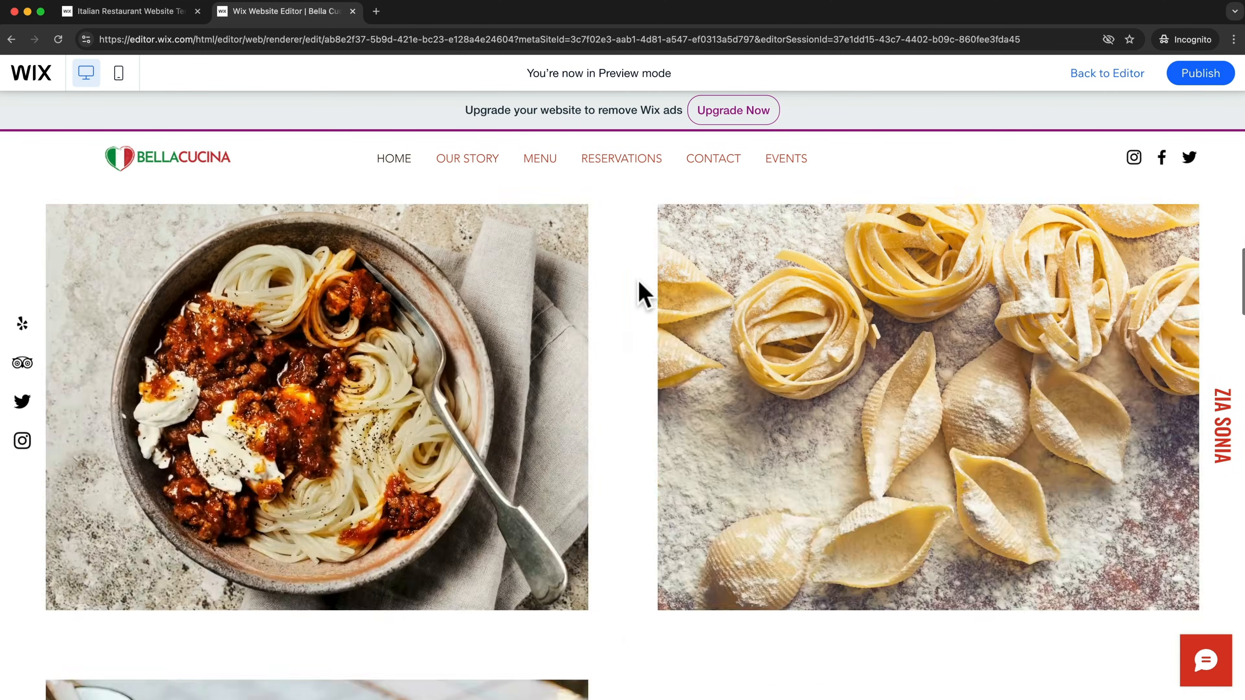
scroll(643, 295, "down", 10)
scroll(639, 292, "up", 5)
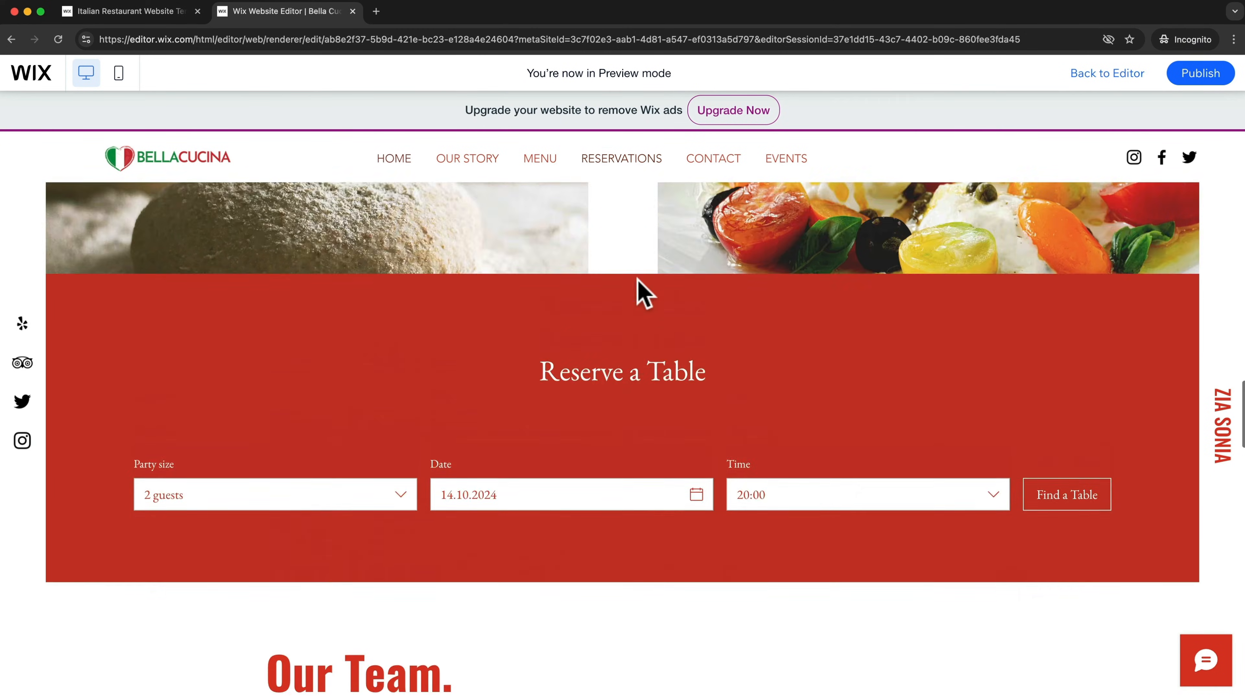
left_click(487, 164)
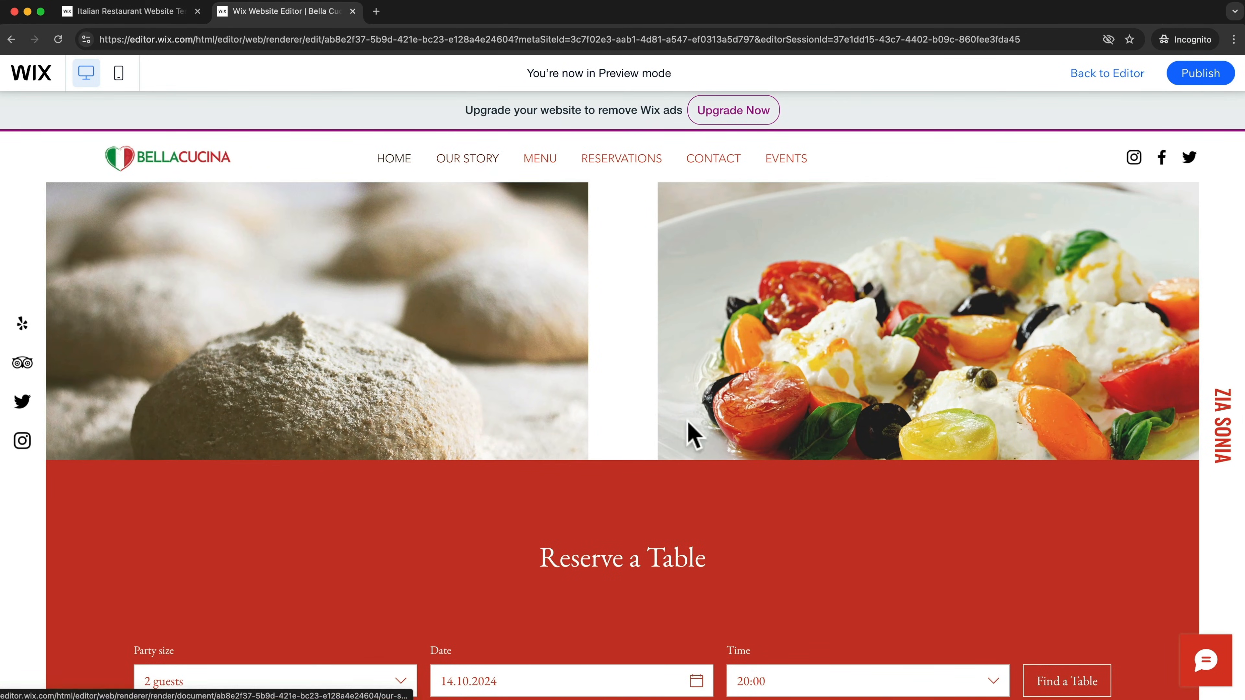
Step: Look over the previewed Our Story page, publish the site and open its live version
scroll(677, 312, "down", 8)
scroll(674, 314, "up", 8)
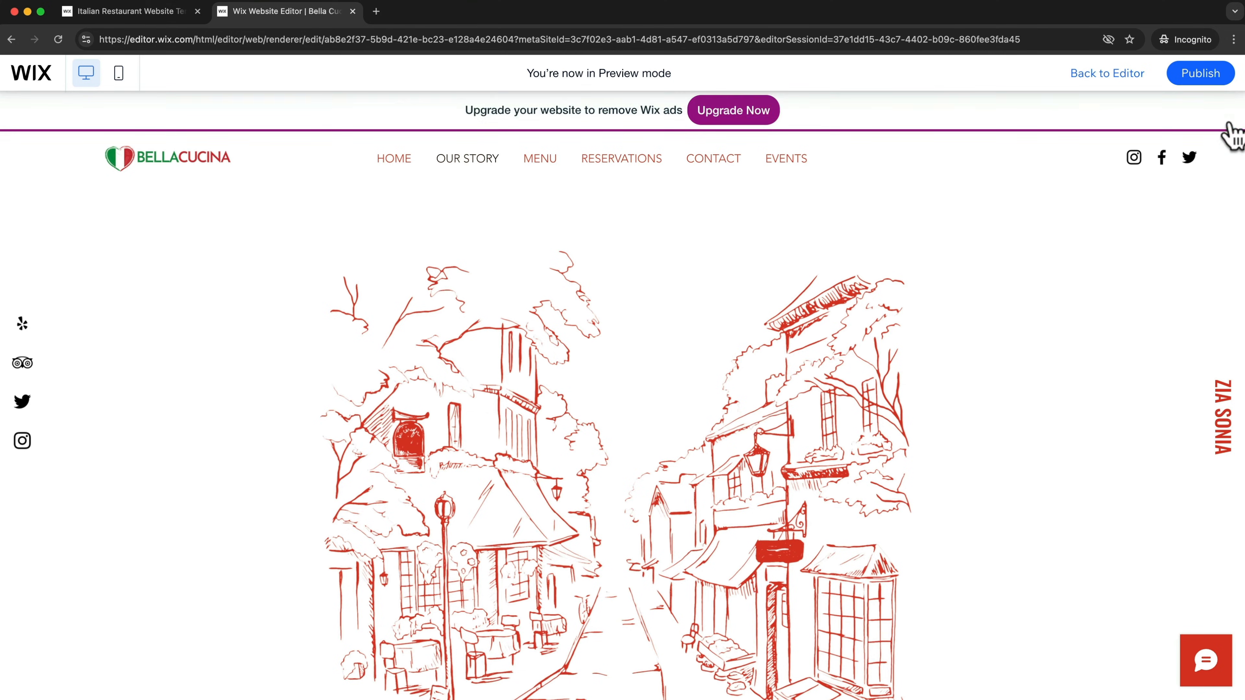
left_click(1198, 84)
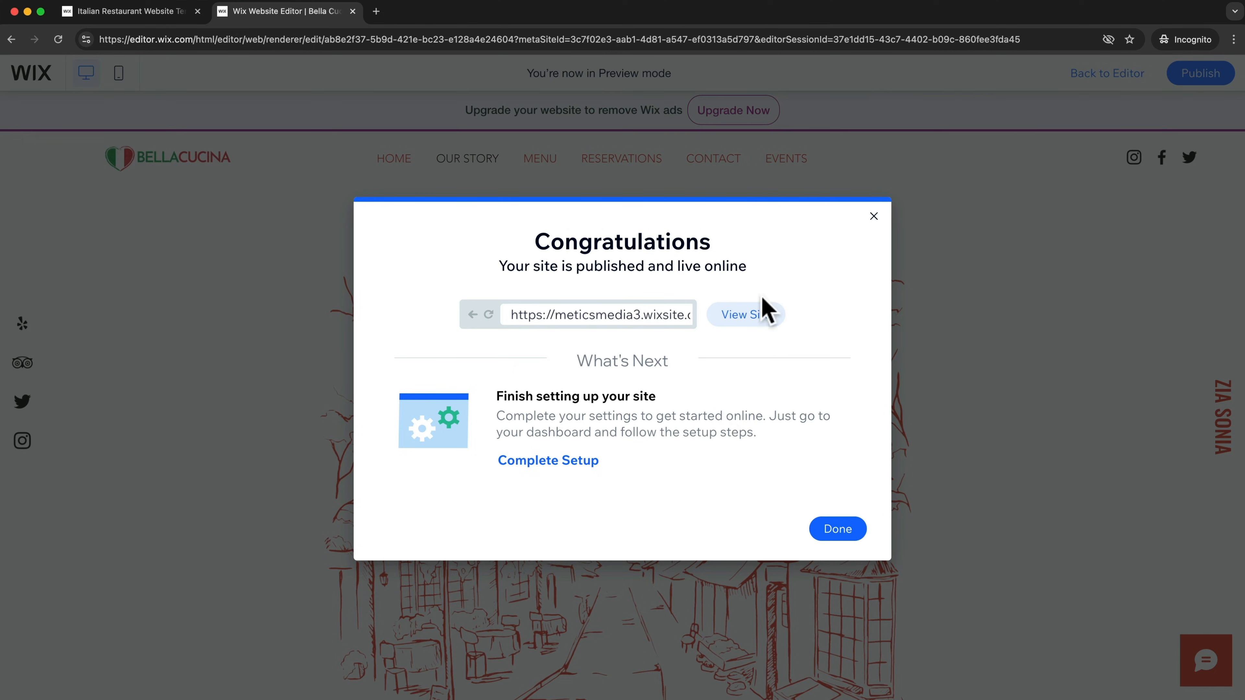
left_click(751, 316)
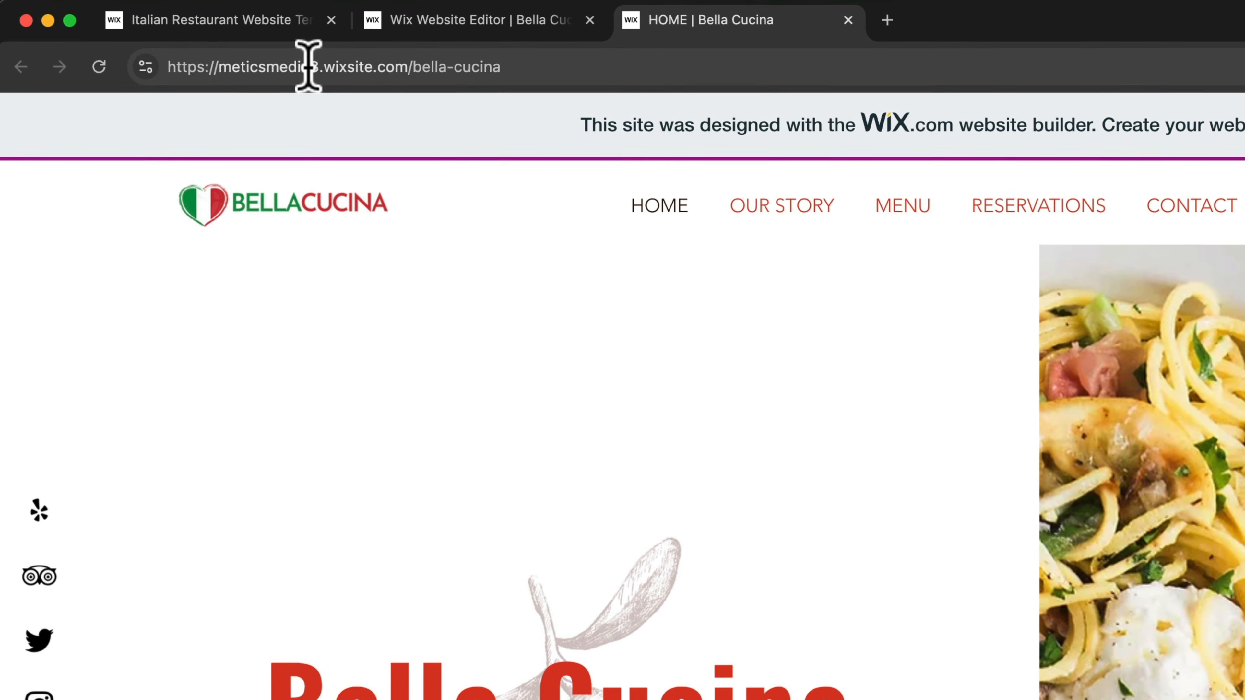
Step: Examine the live site's free Wix web address, the Wix ad banner and the upper part of the home page
left_click_drag(180, 40, 197, 40)
left_click_drag(329, 68, 413, 67)
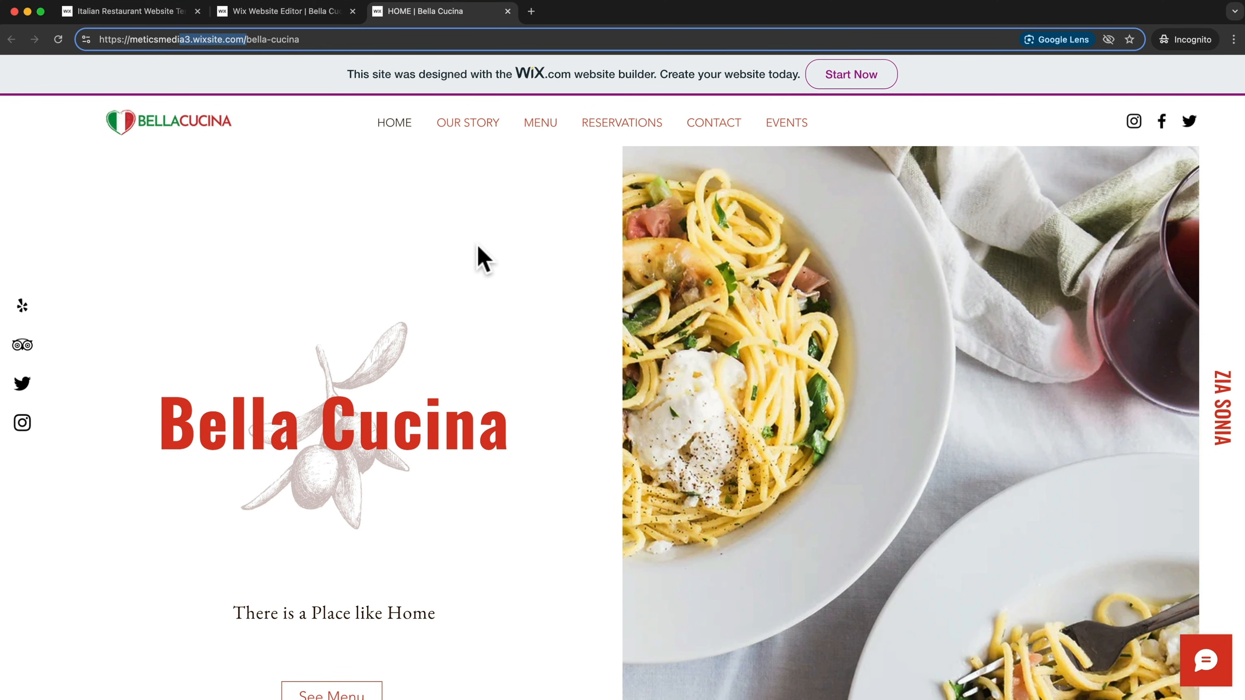
left_click(525, 253)
scroll(575, 208, "down", 4)
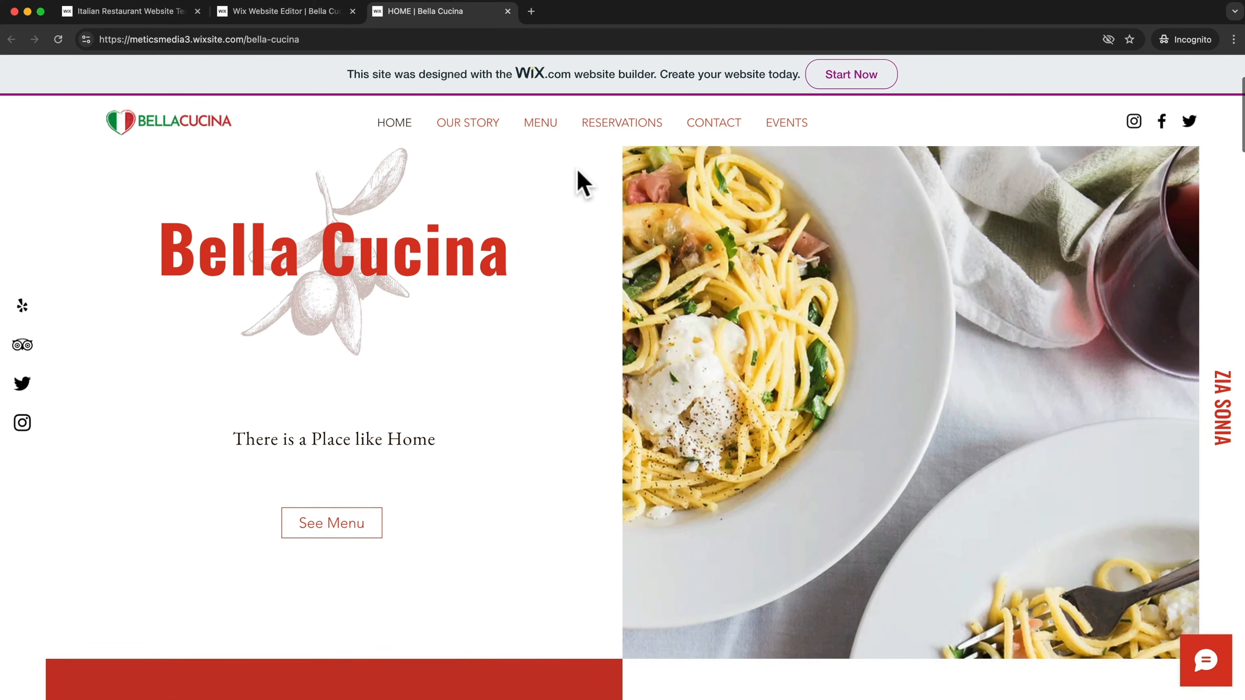
scroll(583, 184, "down", 5)
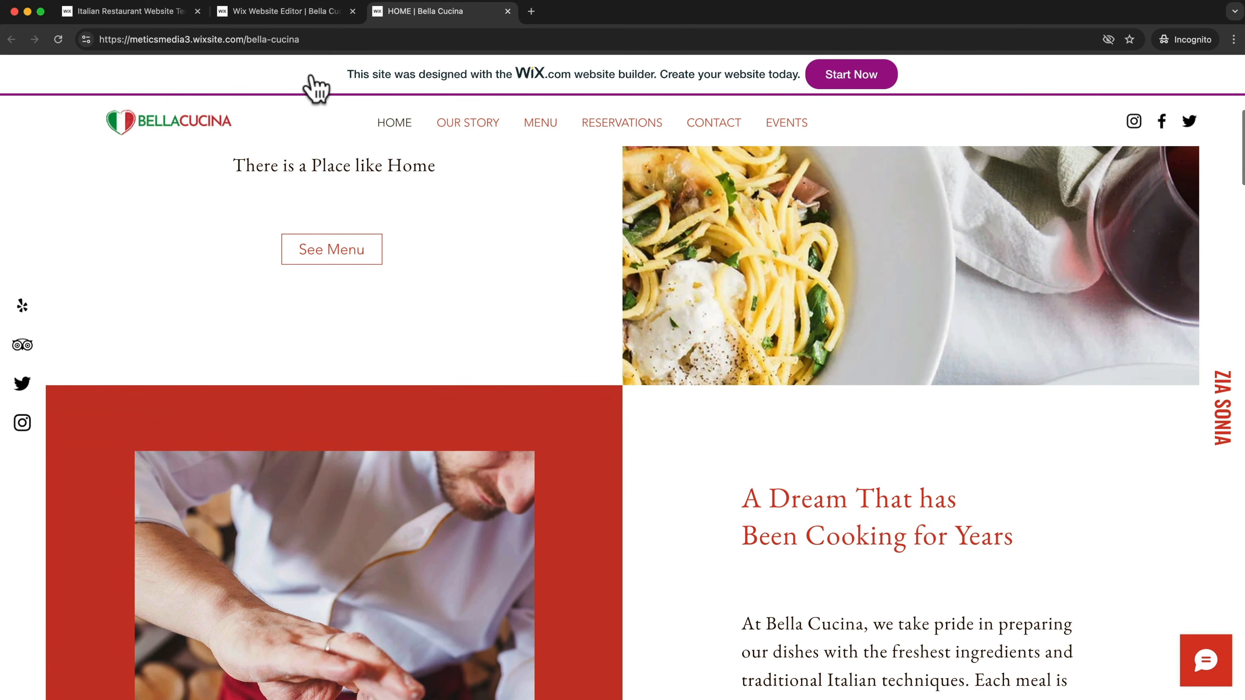
scroll(961, 89, "down", 3)
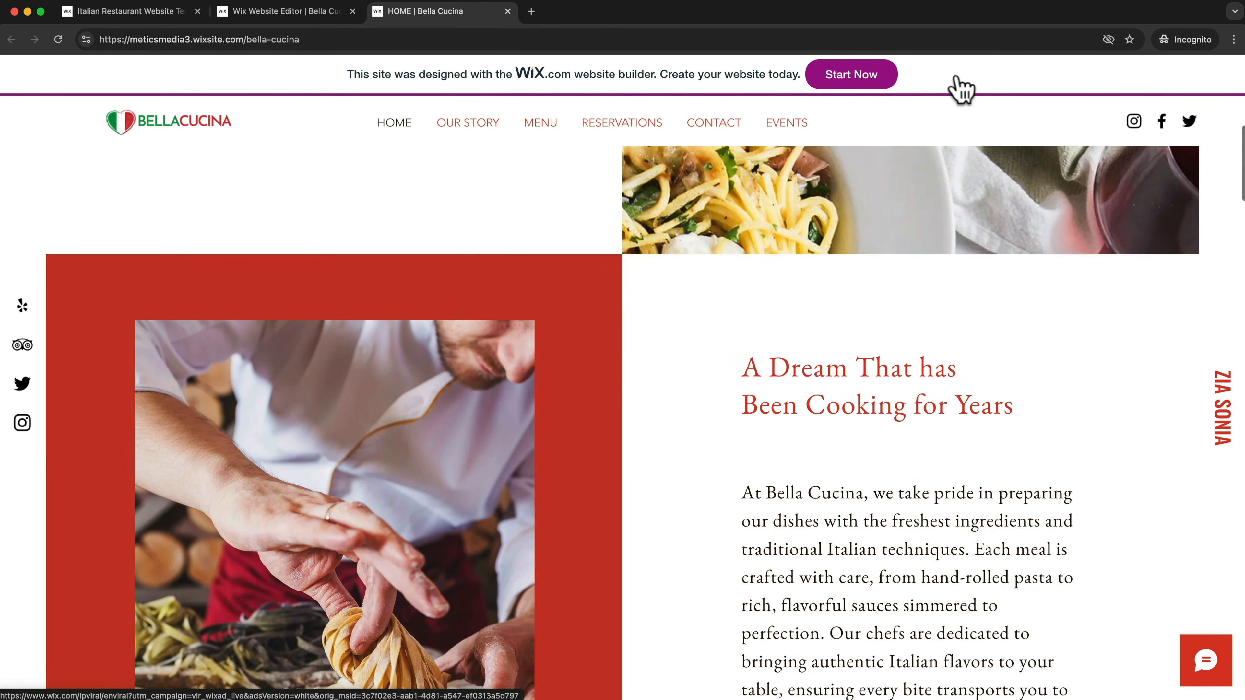
scroll(864, 123, "down", 7)
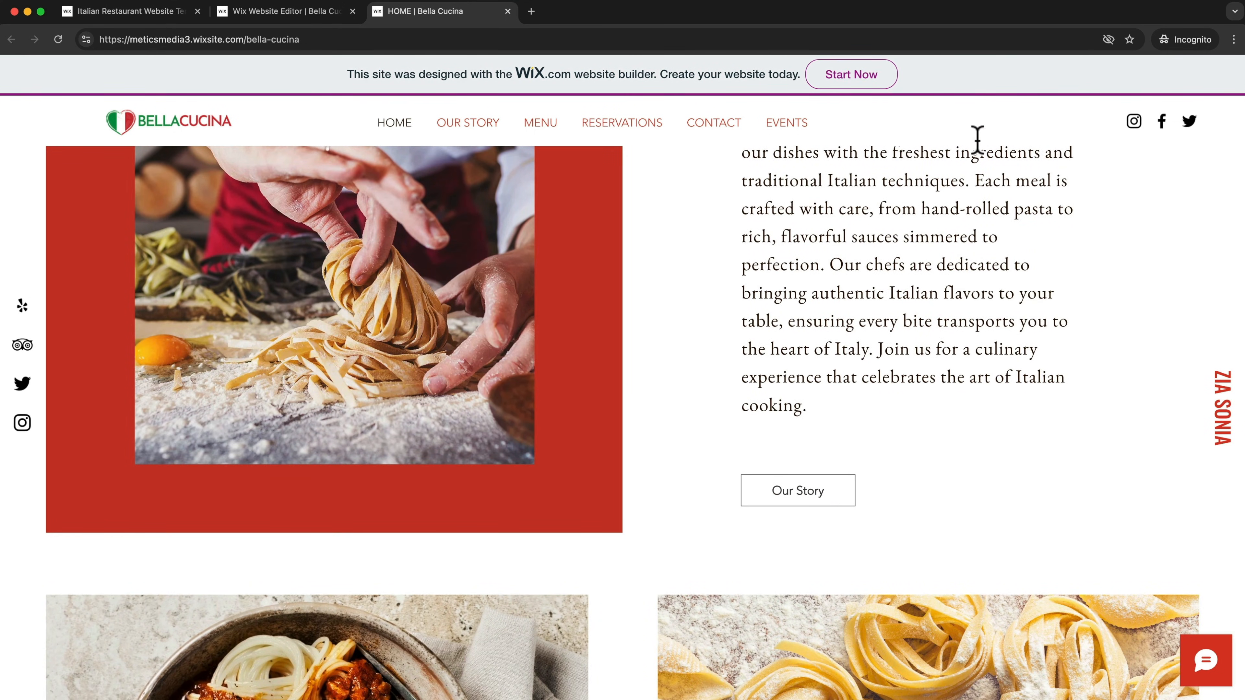
Step: Open the live Events page and look through its project sections
left_click(787, 129)
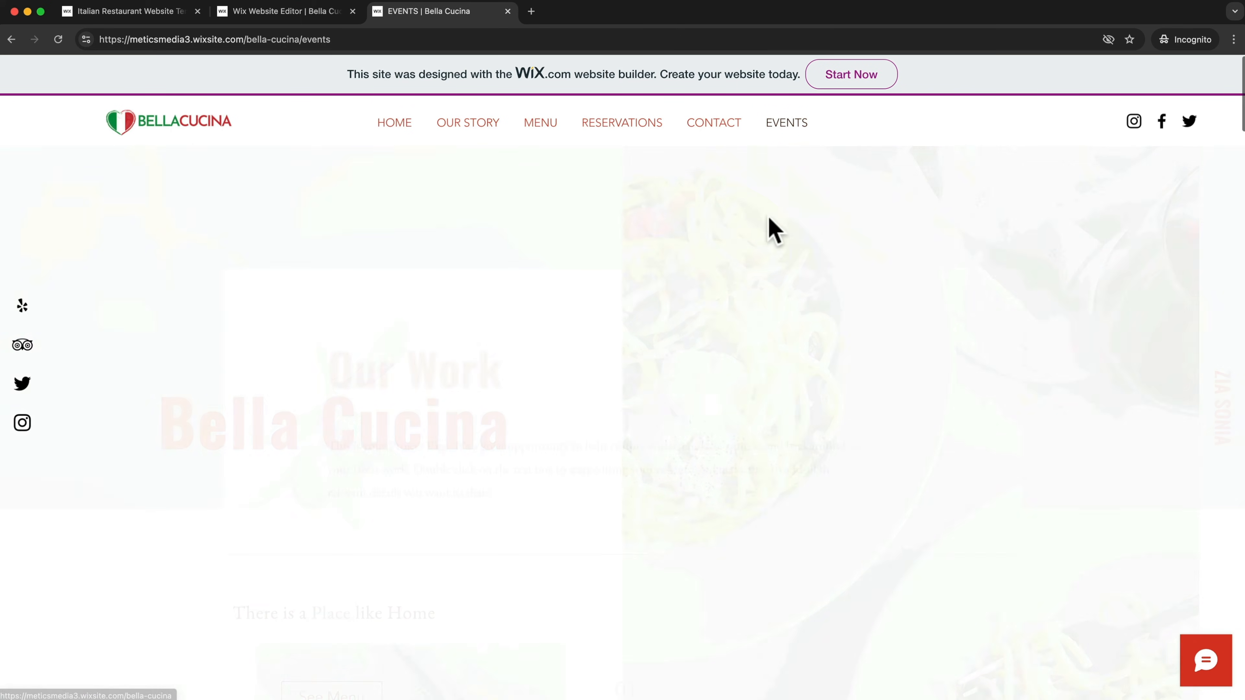
scroll(672, 411, "down", 8)
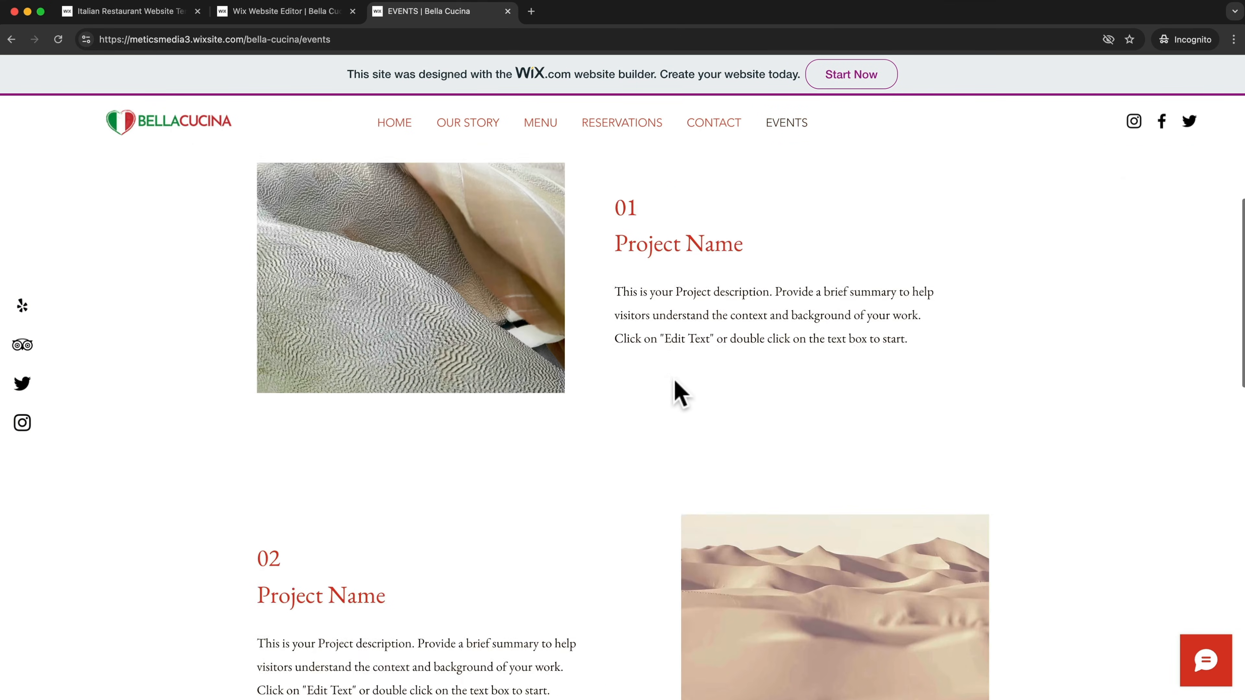
scroll(681, 385, "up", 8)
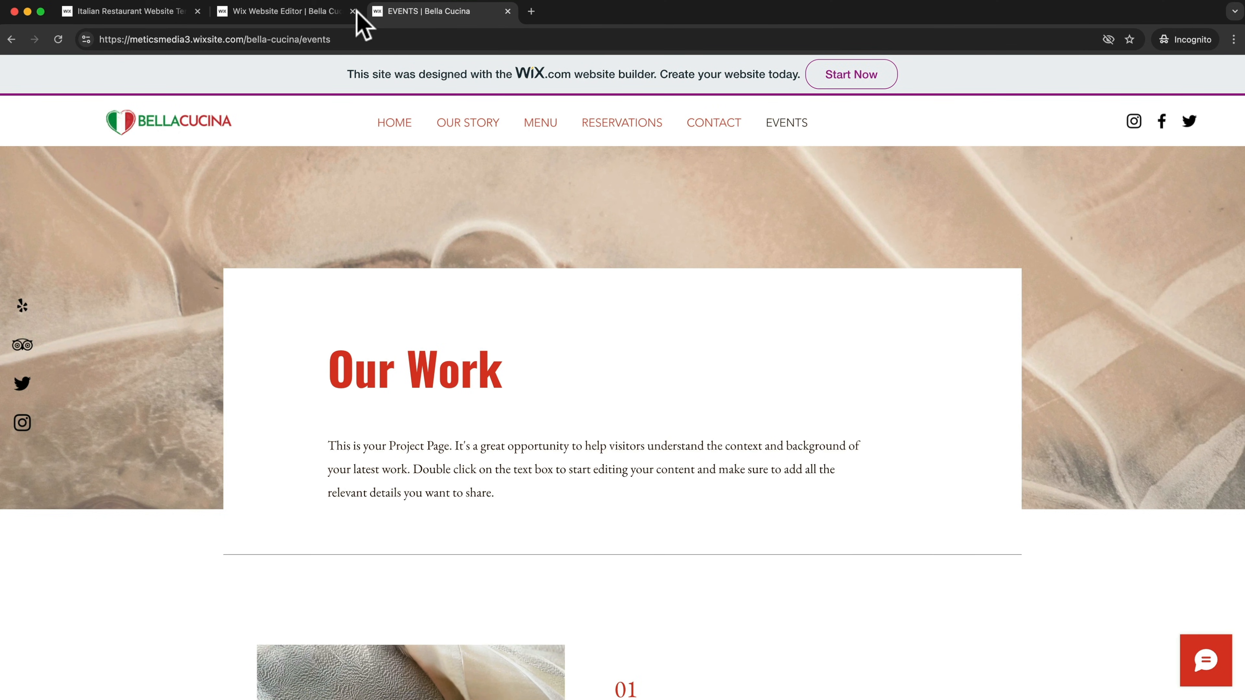
Step: Return to the Wix editor, leave preview mode and open the domain connection page for isabellacucina.com
left_click(301, 16)
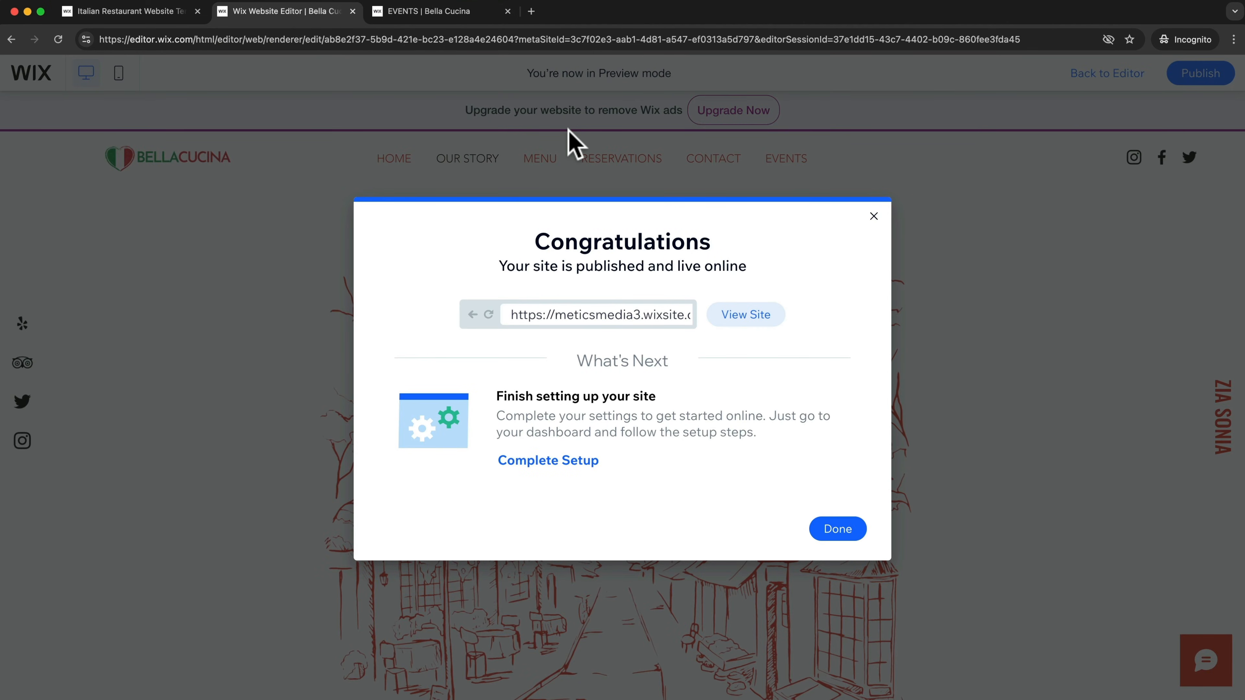
left_click(874, 217)
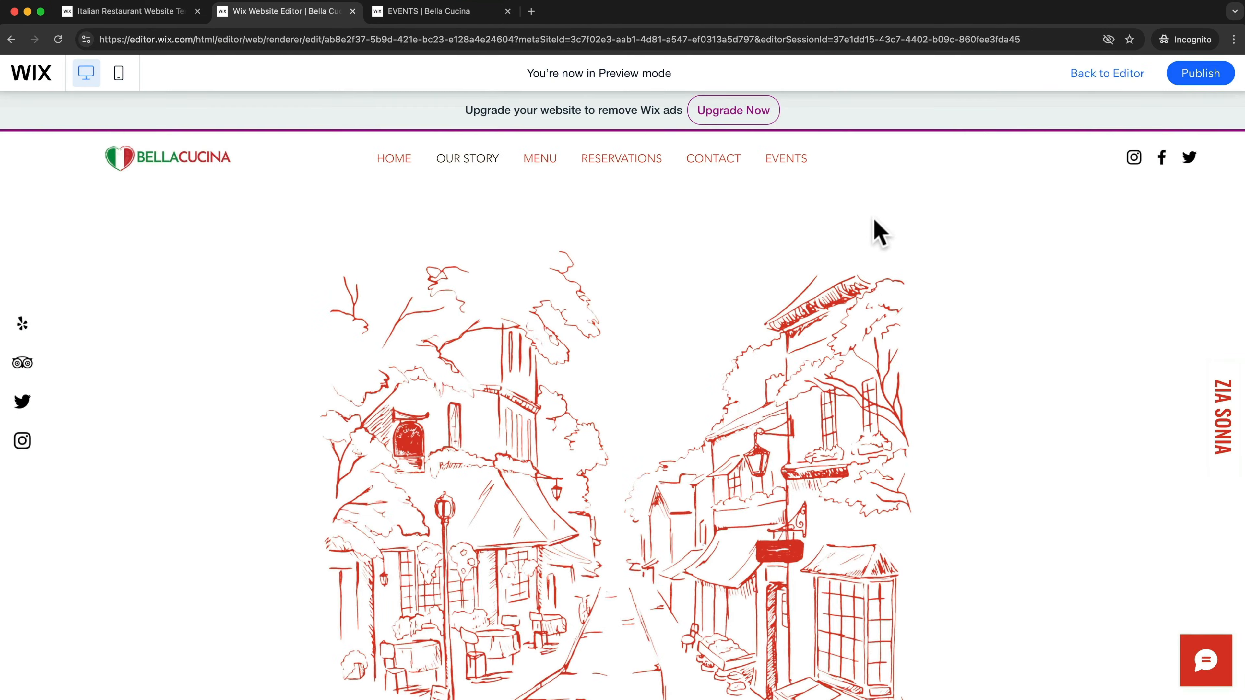
left_click(1120, 73)
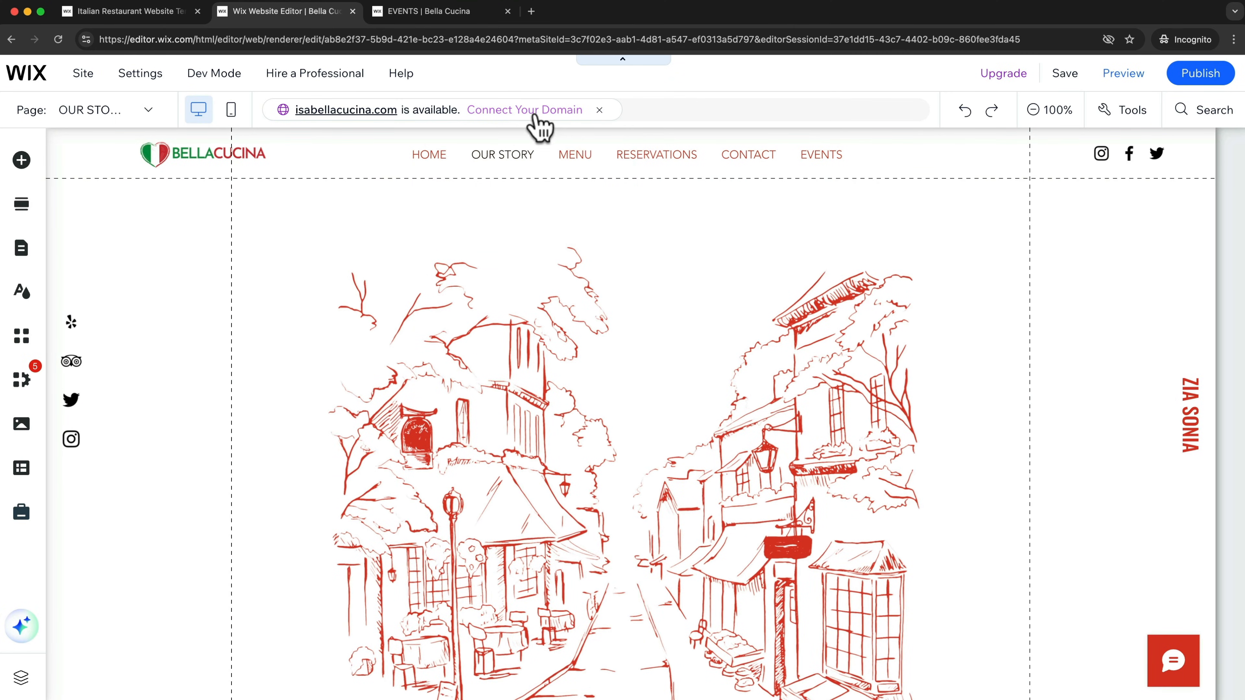
left_click(554, 116)
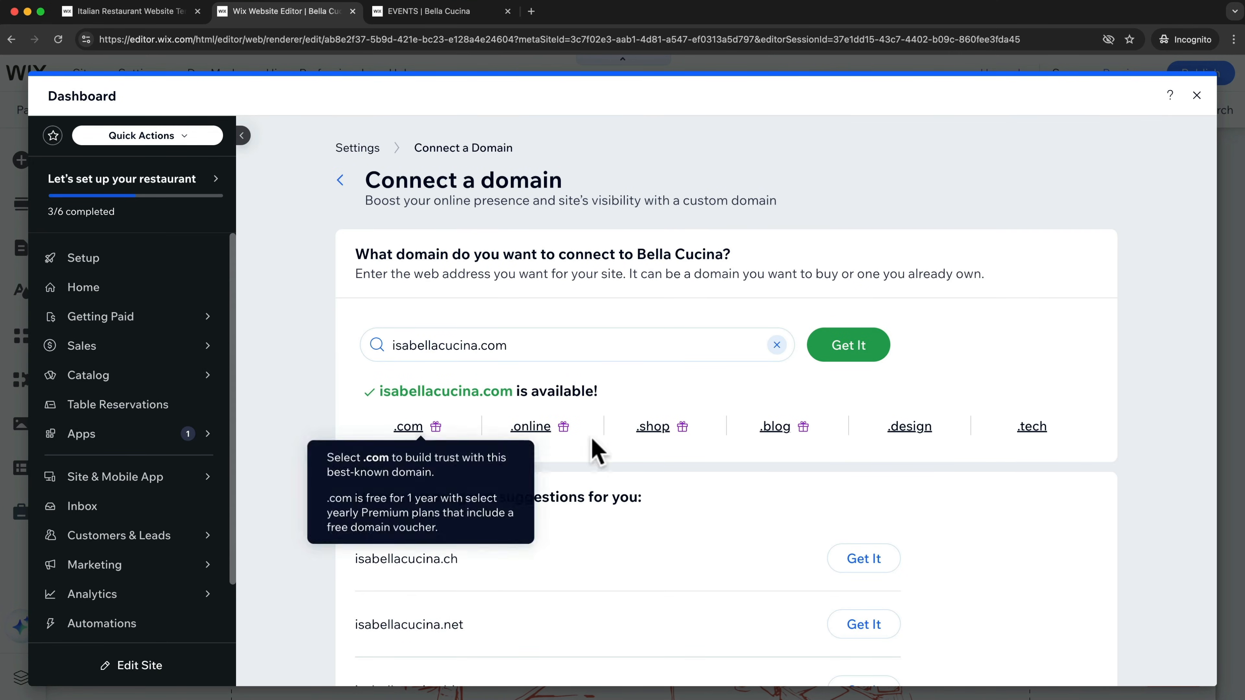
Step: Choose isabellacucina.com as the domain and get it for free with a Premium plan
left_click(478, 345)
double_click(497, 346)
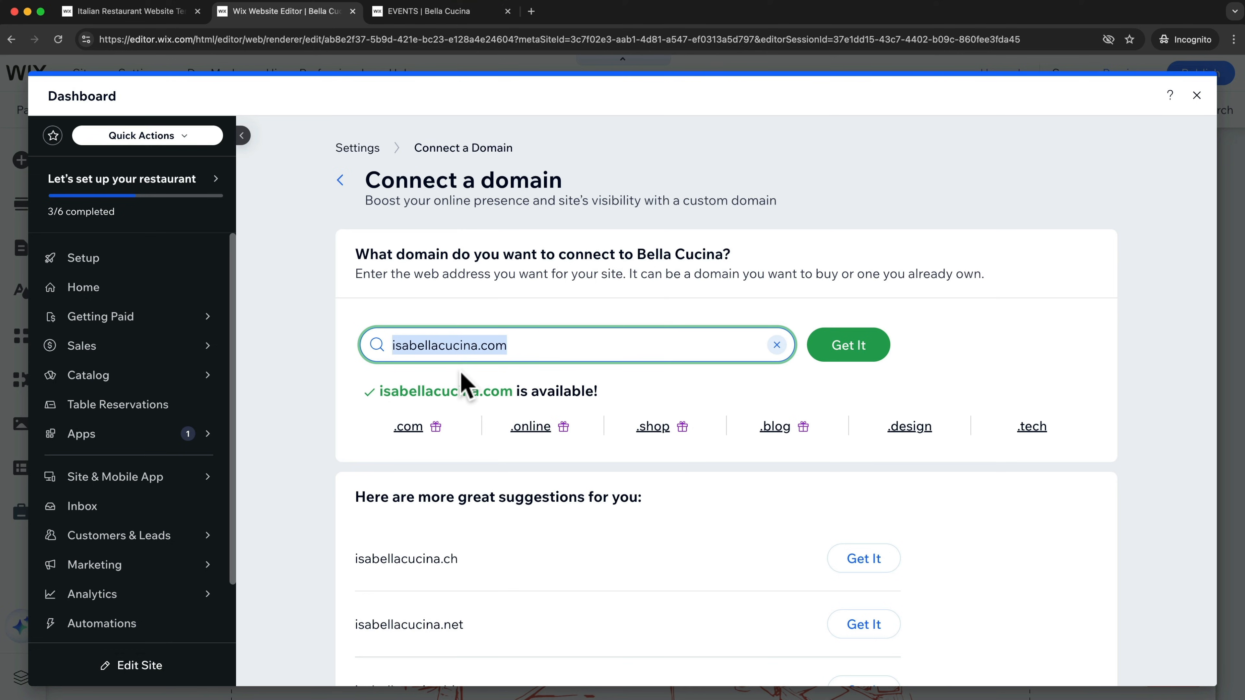
left_click(411, 345)
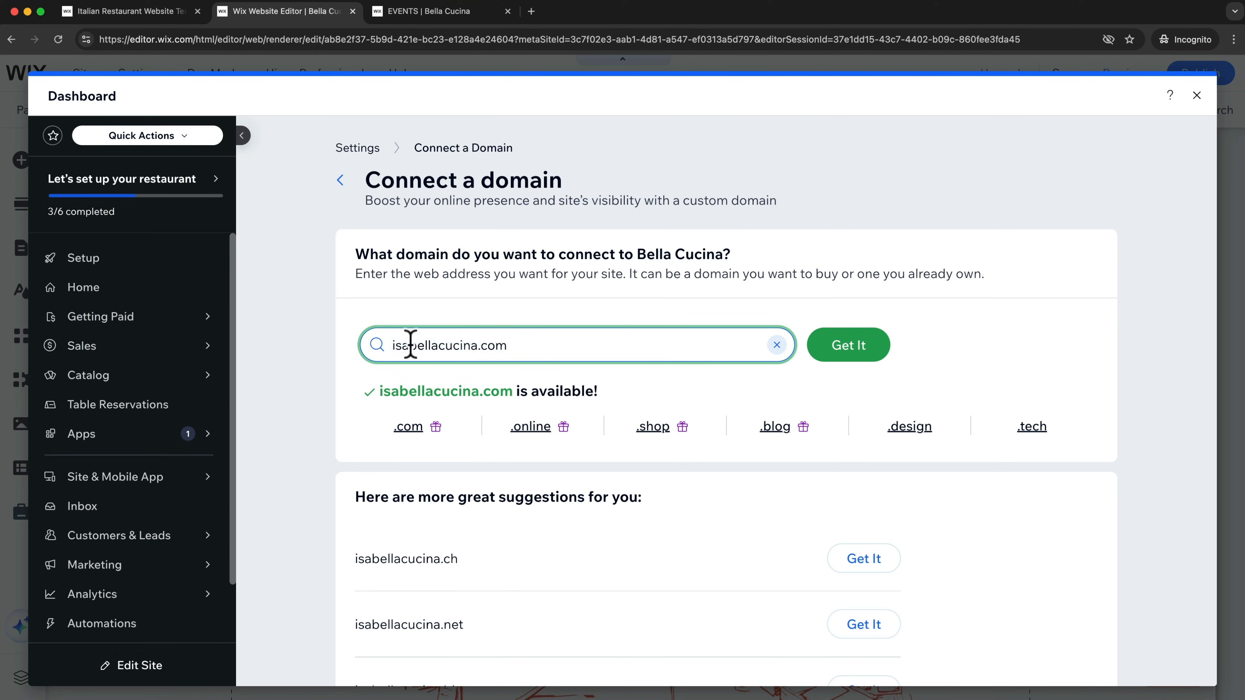
left_click_drag(394, 344, 526, 345)
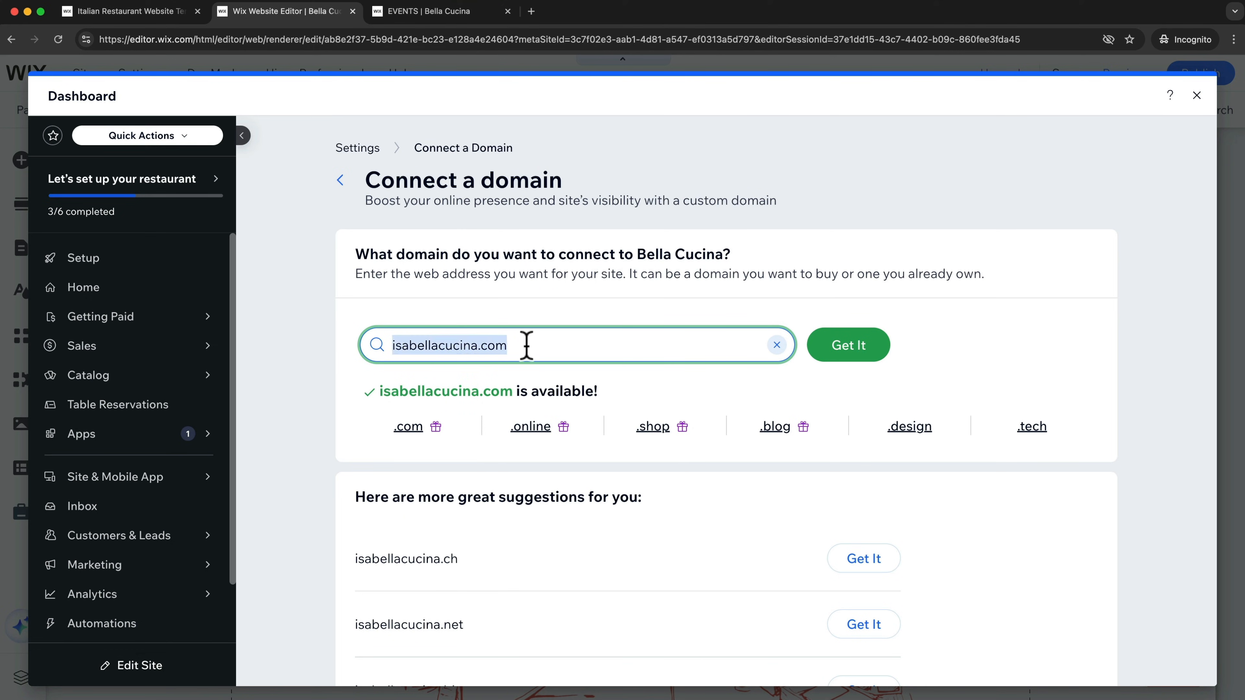
left_click(530, 345)
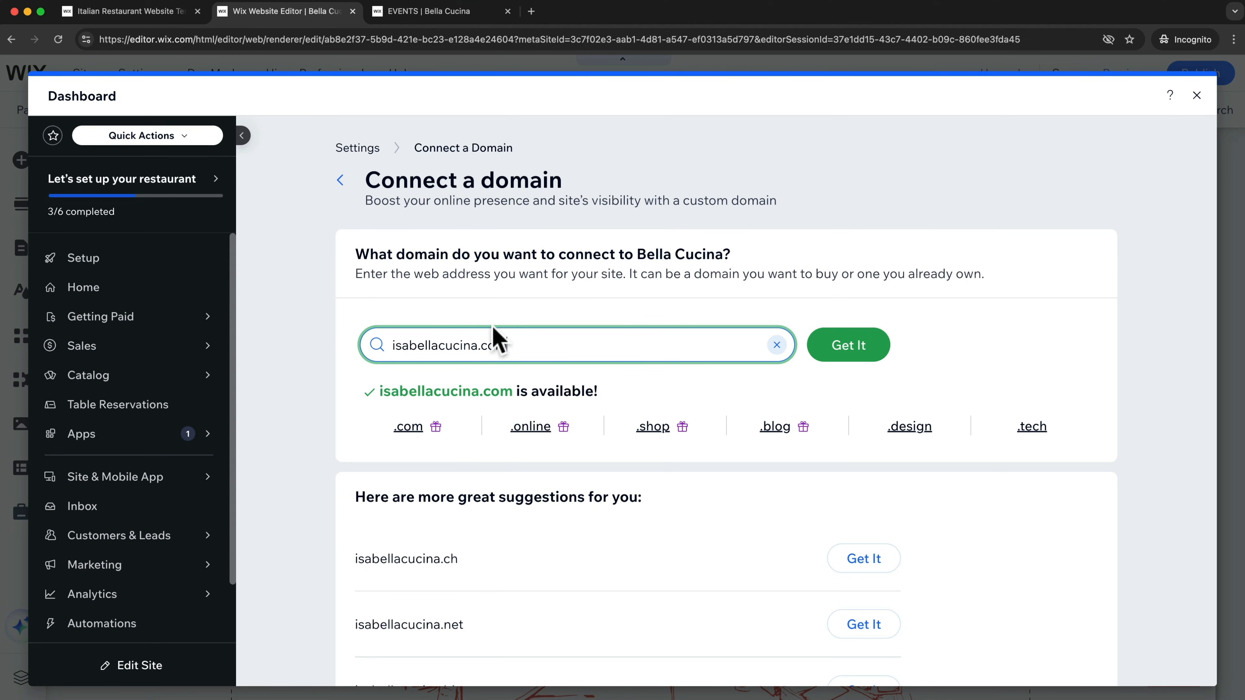
left_click(852, 354)
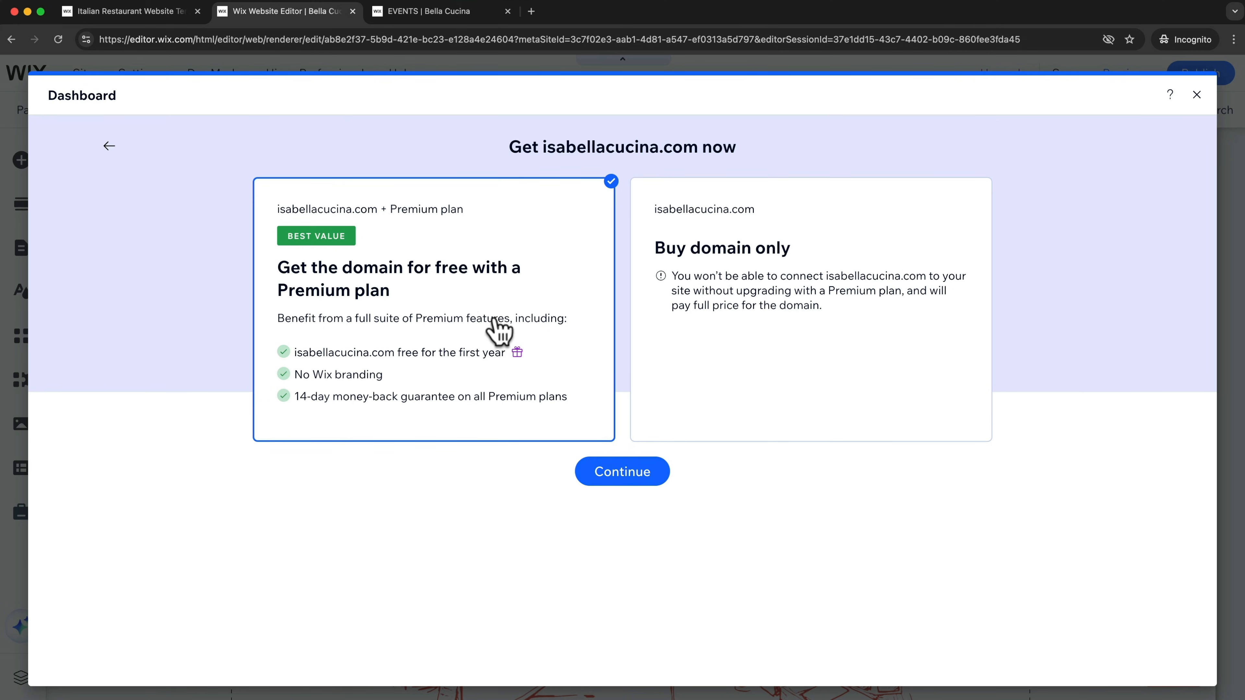
left_click(610, 475)
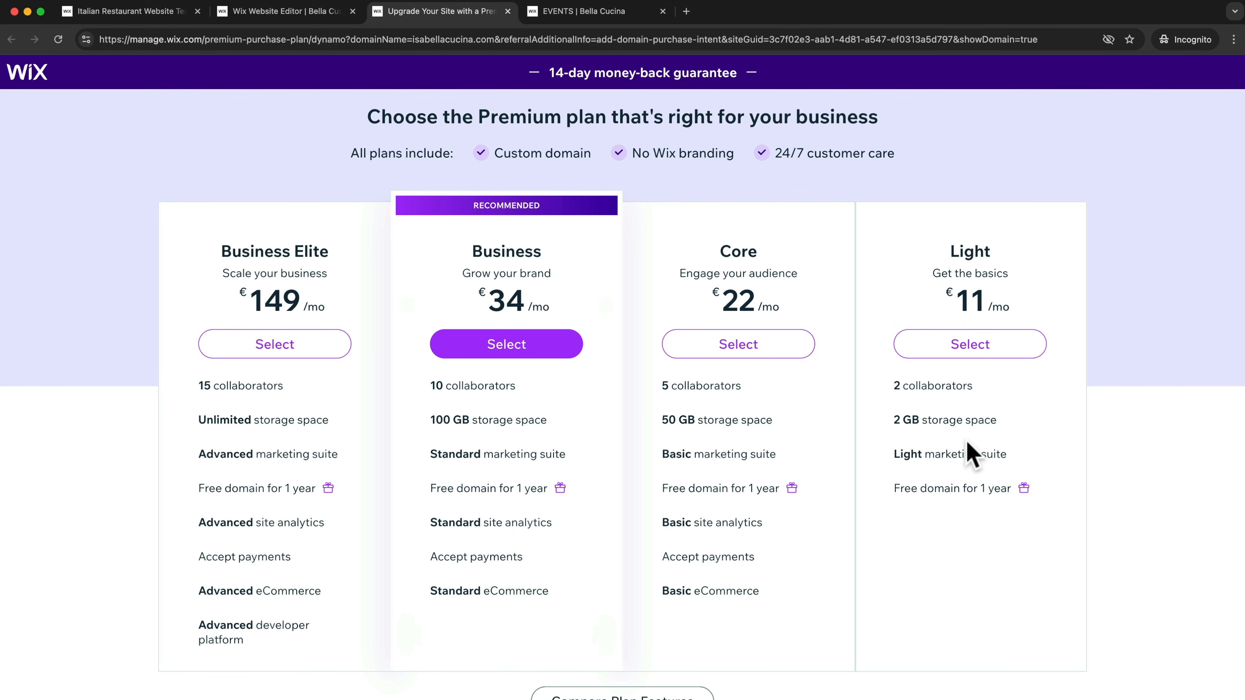
Step: Purchase the Light plan with Yearly billing, using PayPal as the payment method
left_click(975, 358)
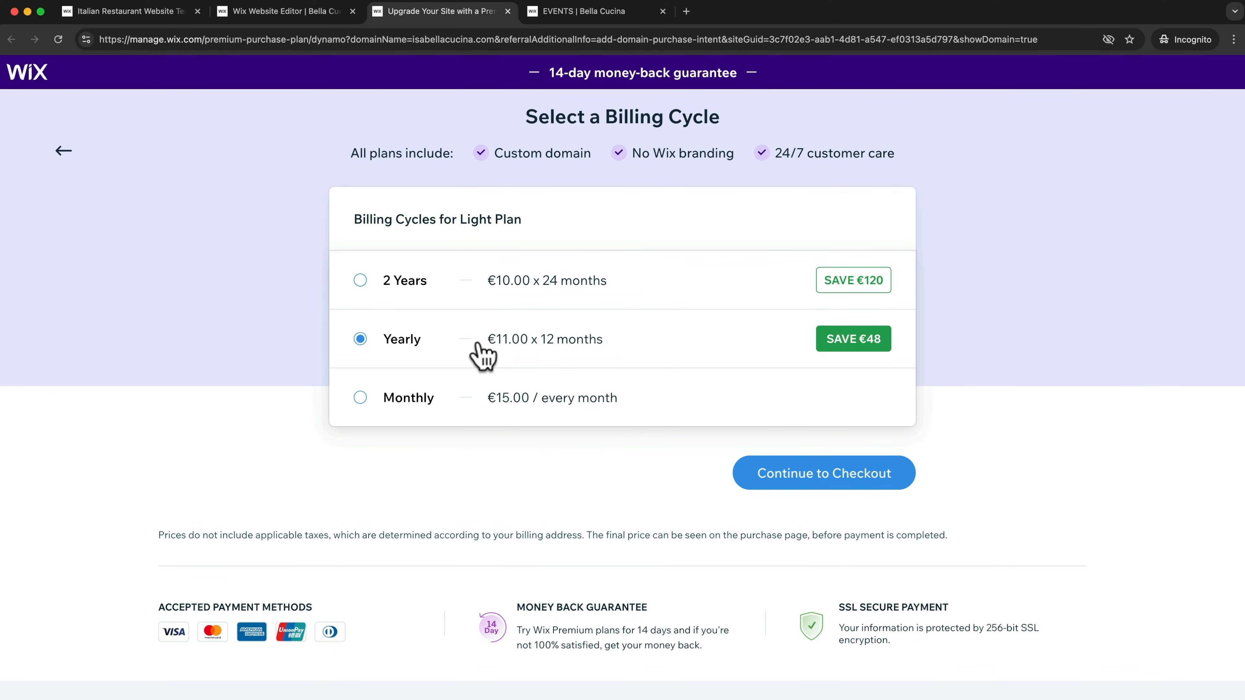
left_click(750, 470)
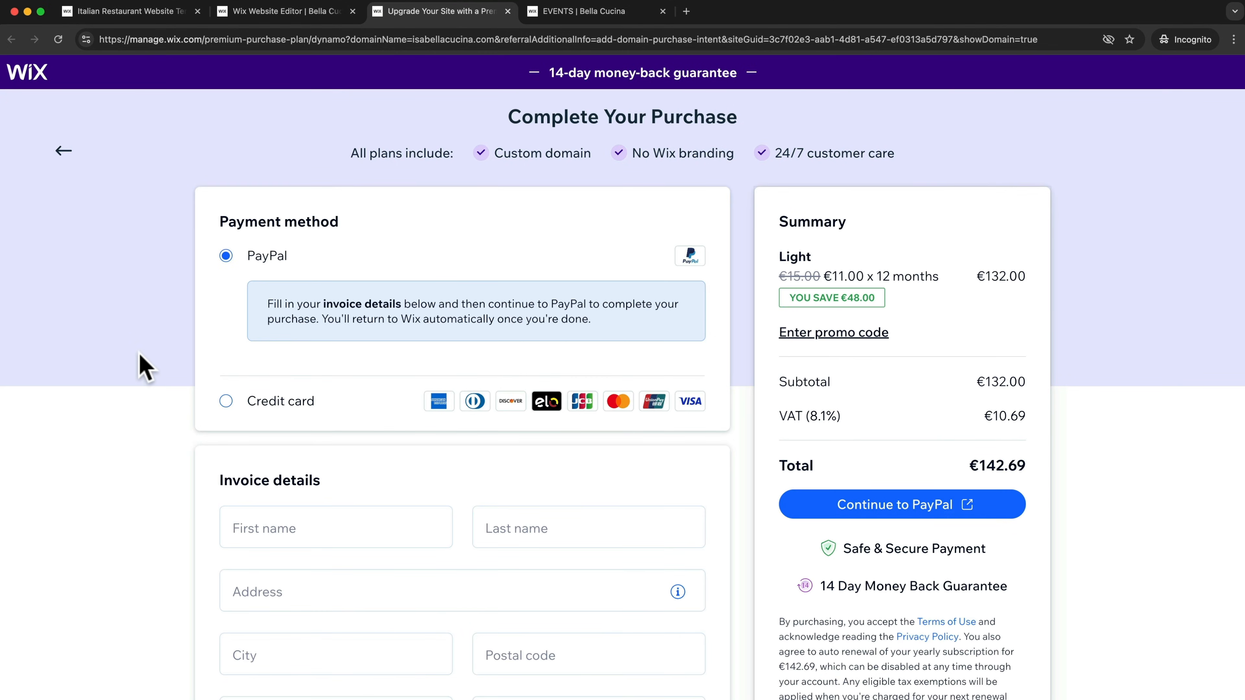
scroll(464, 440, "down", 2)
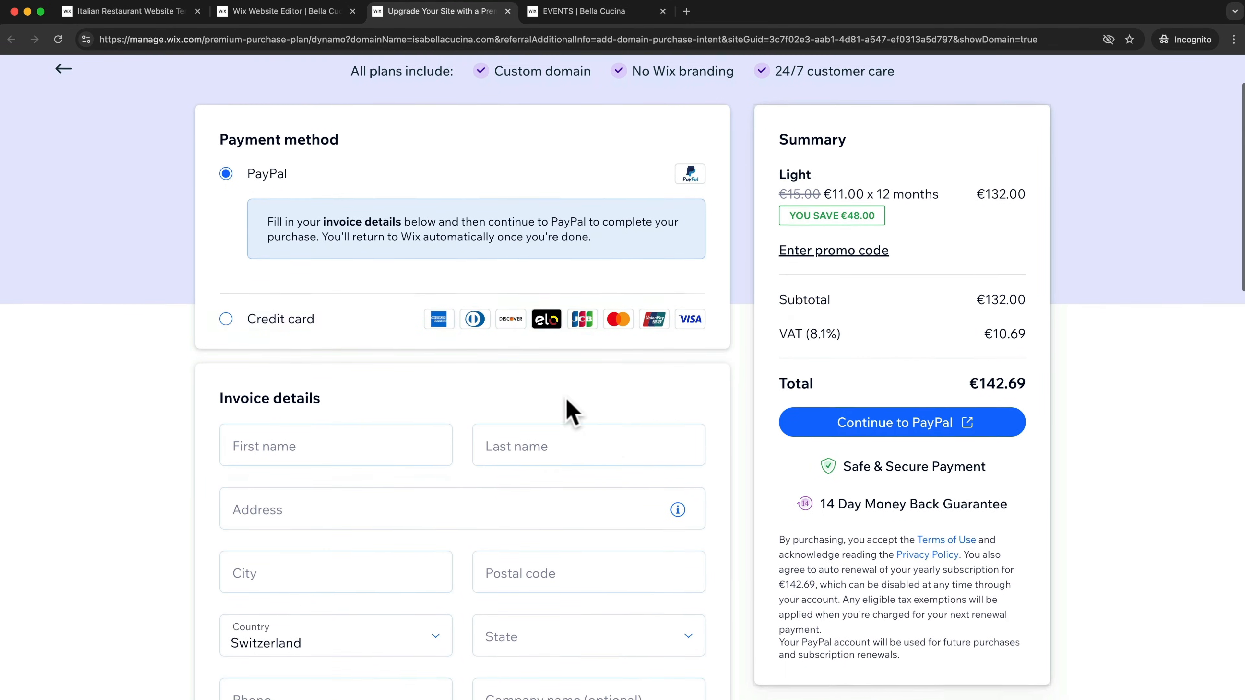
left_click(863, 423)
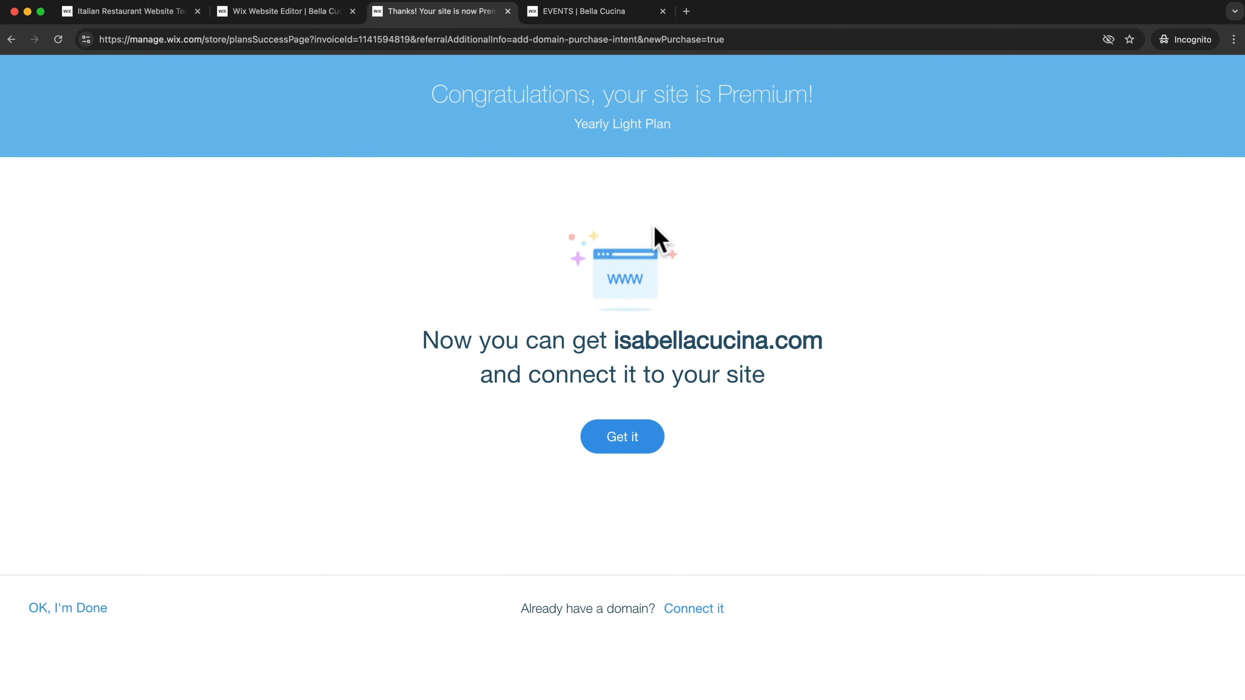
Step: Claim isabellacucina.com for the site with a registration period of 1 year
left_click_drag(573, 344, 818, 354)
left_click(808, 414)
left_click(621, 448)
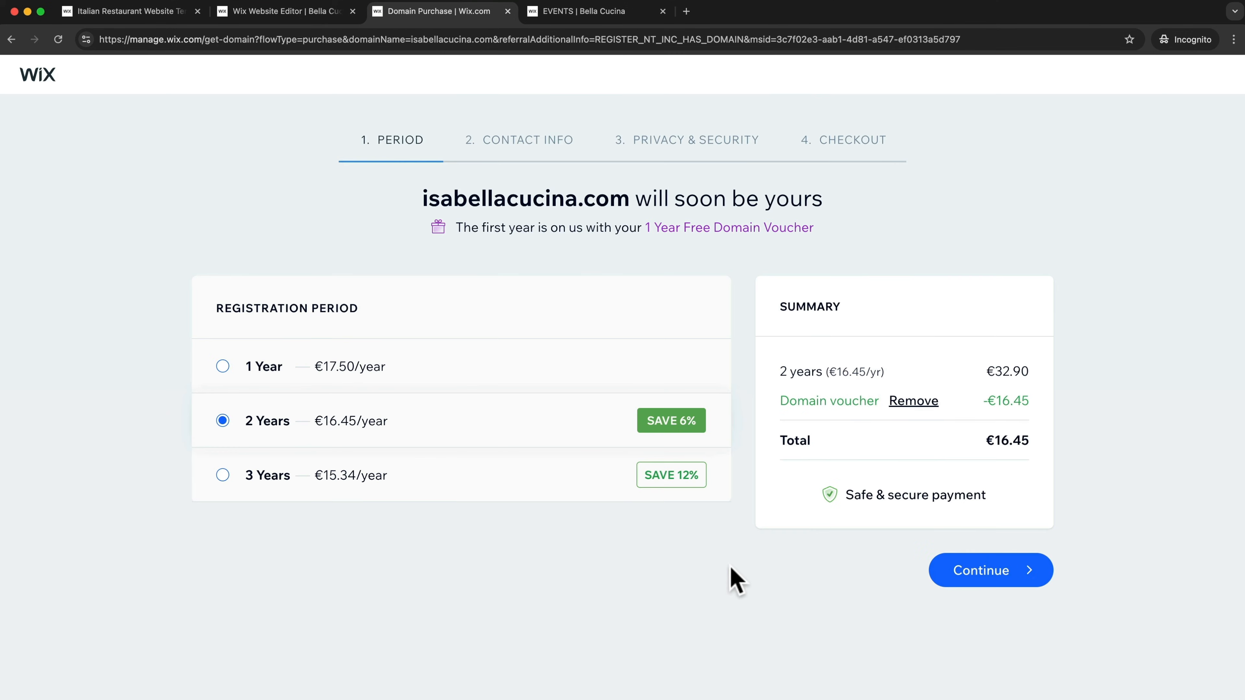
left_click(232, 367)
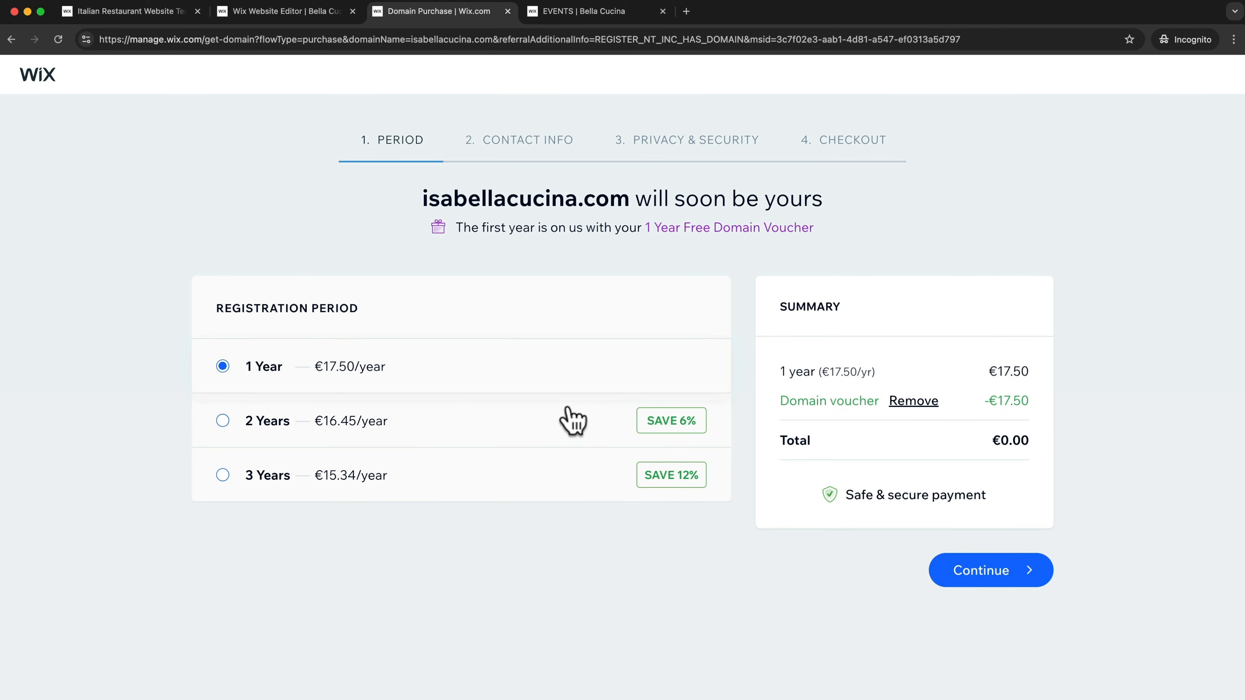
left_click(979, 581)
Step: Accept the registrant contact info with Private registration and DNSSEC, and submit the domain purchase with the saved payment method
scroll(833, 292, "down", 3)
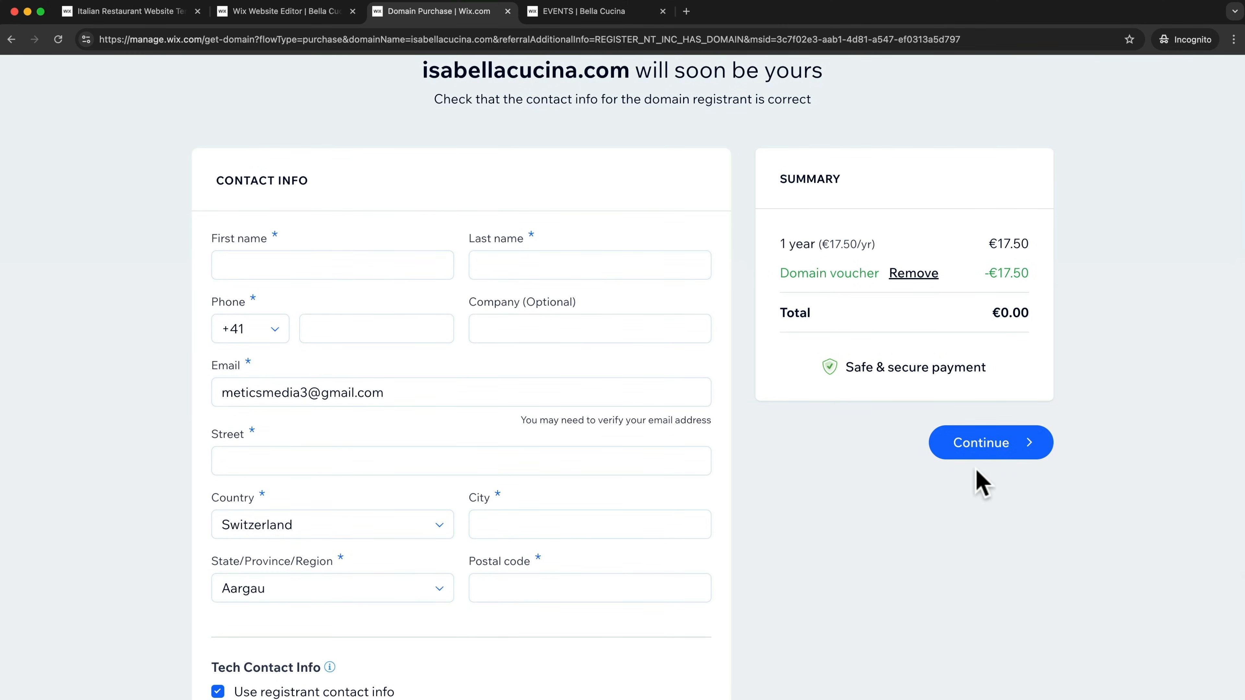
left_click(978, 456)
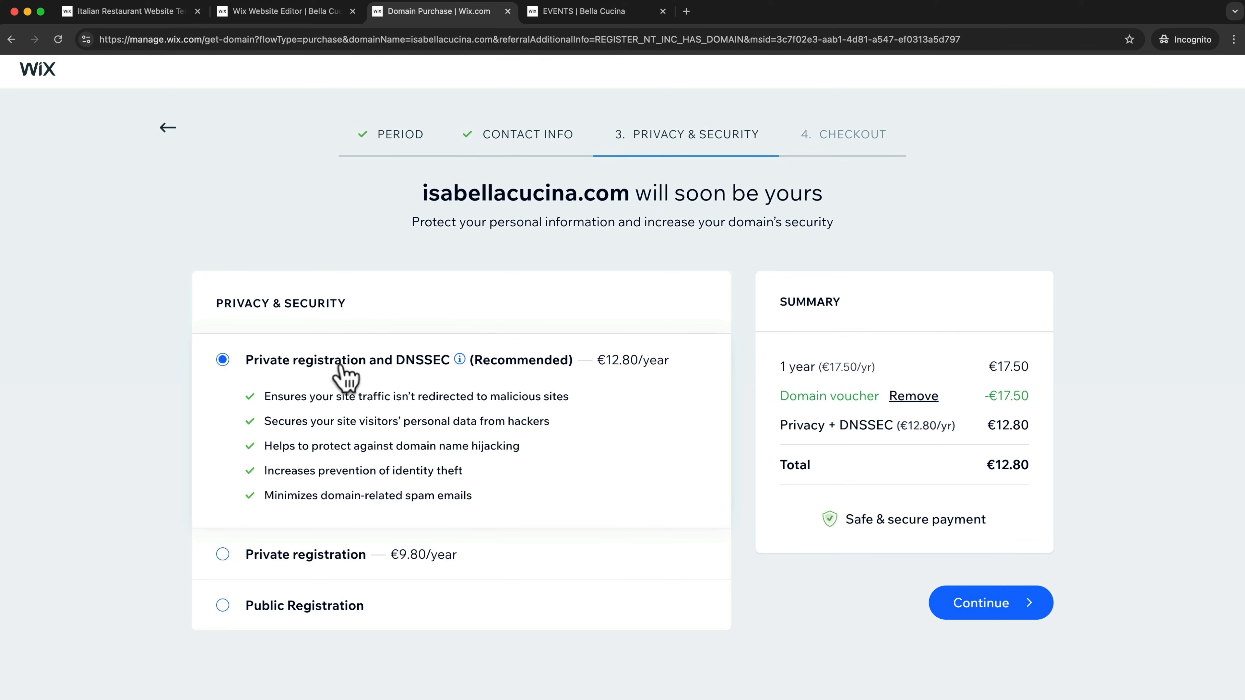
left_click(978, 617)
scroll(981, 623, "down", 1)
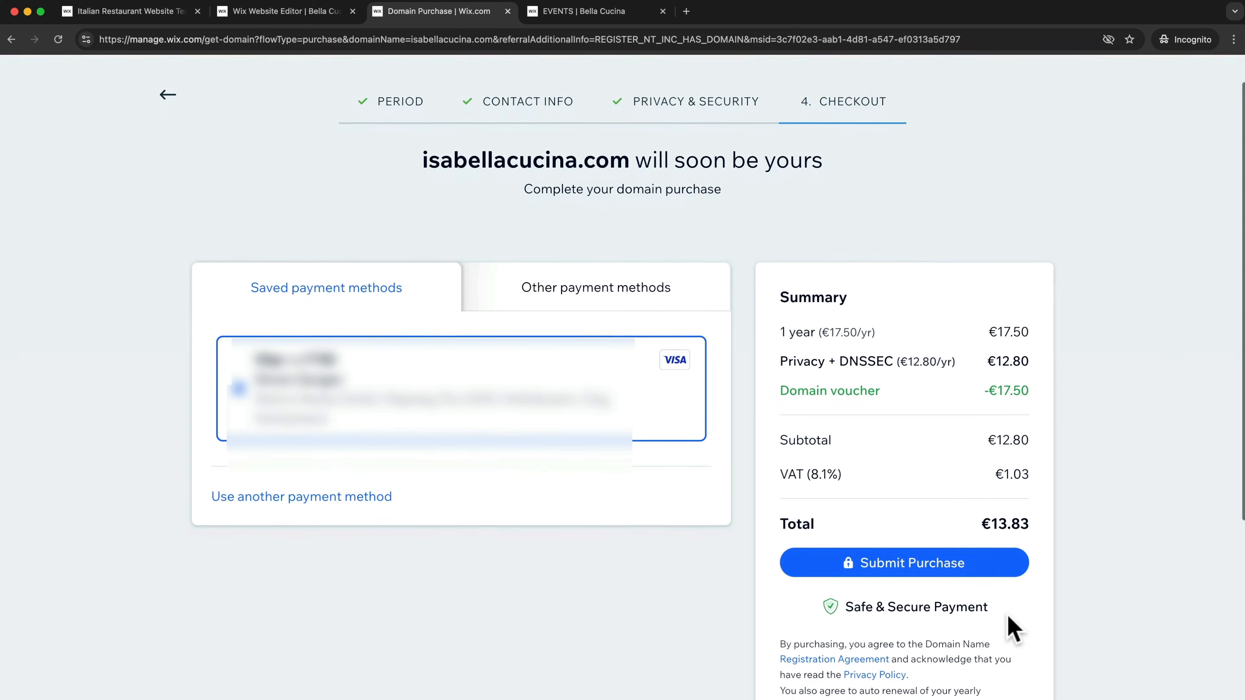
left_click(915, 558)
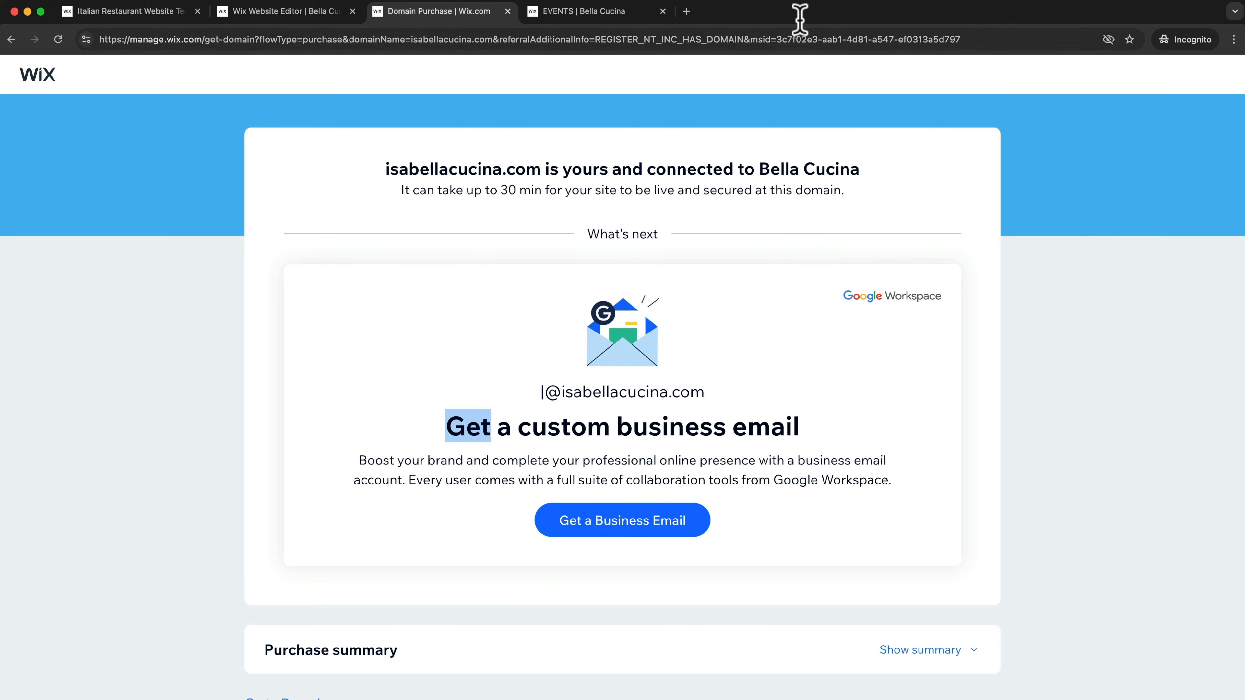
left_click(686, 11)
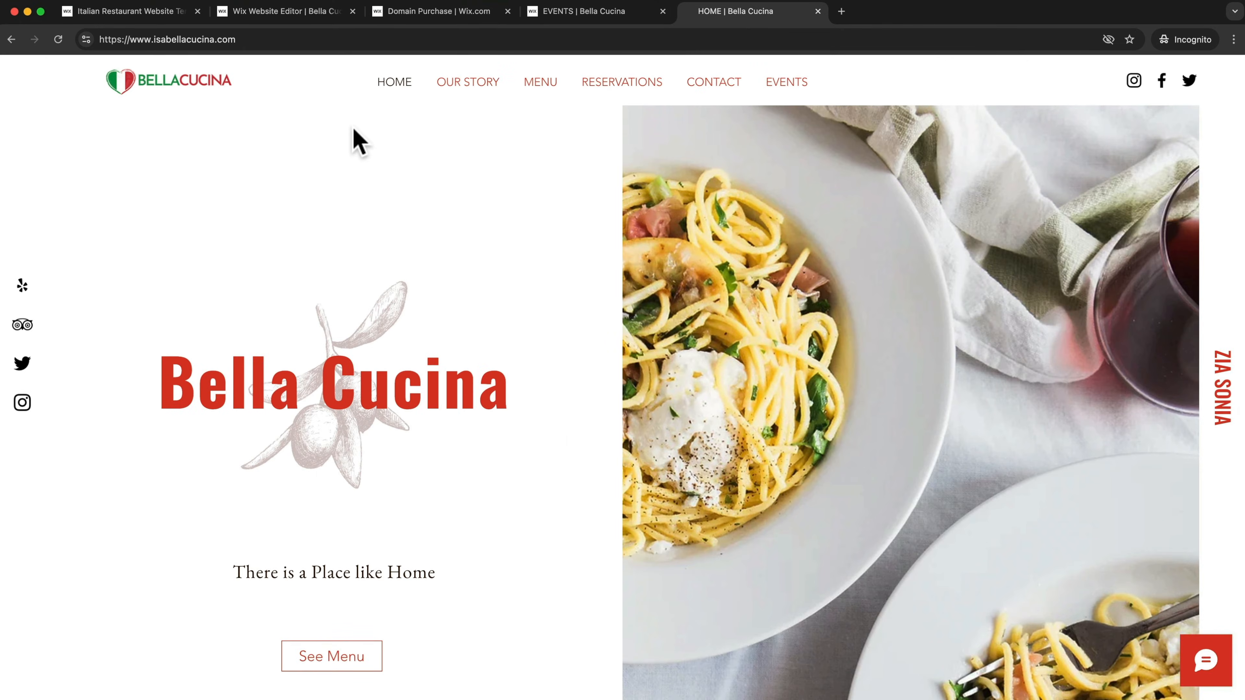
scroll(564, 241, "down", 15)
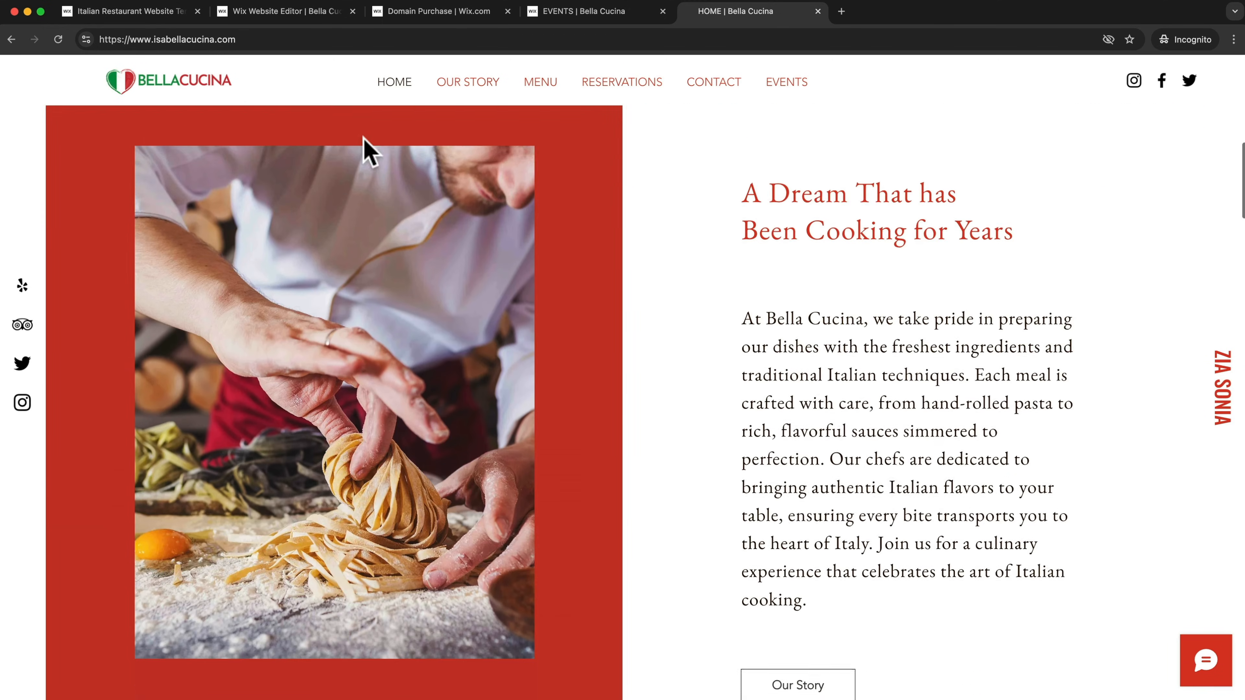
scroll(367, 149, "down", 5)
left_click_drag(121, 39, 348, 115)
left_click(695, 500)
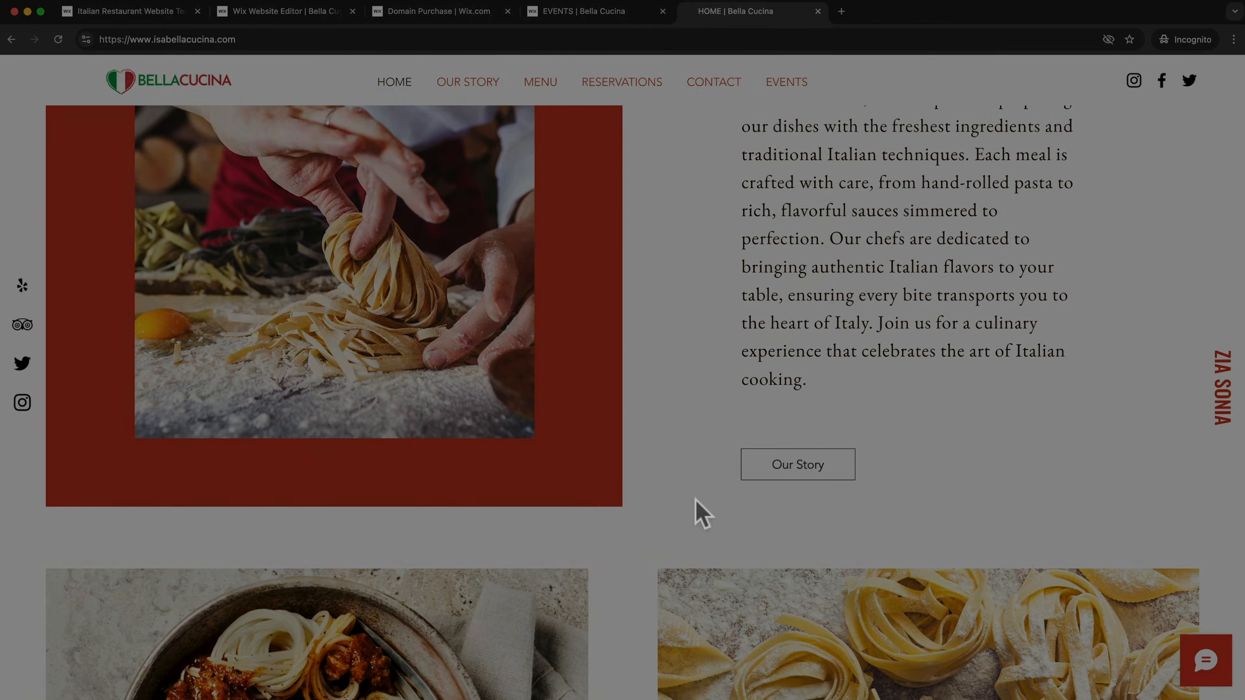